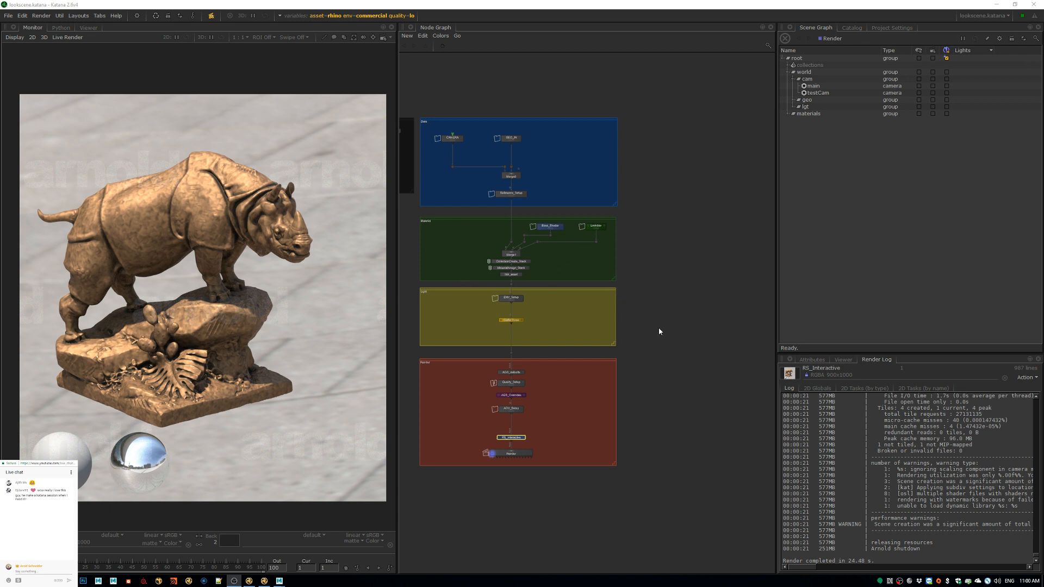
Move the YouTube Live Dashboard window off this screen and shorten the live chat window from its lower edge.
middle_click_drag(416, 260, 490, 255)
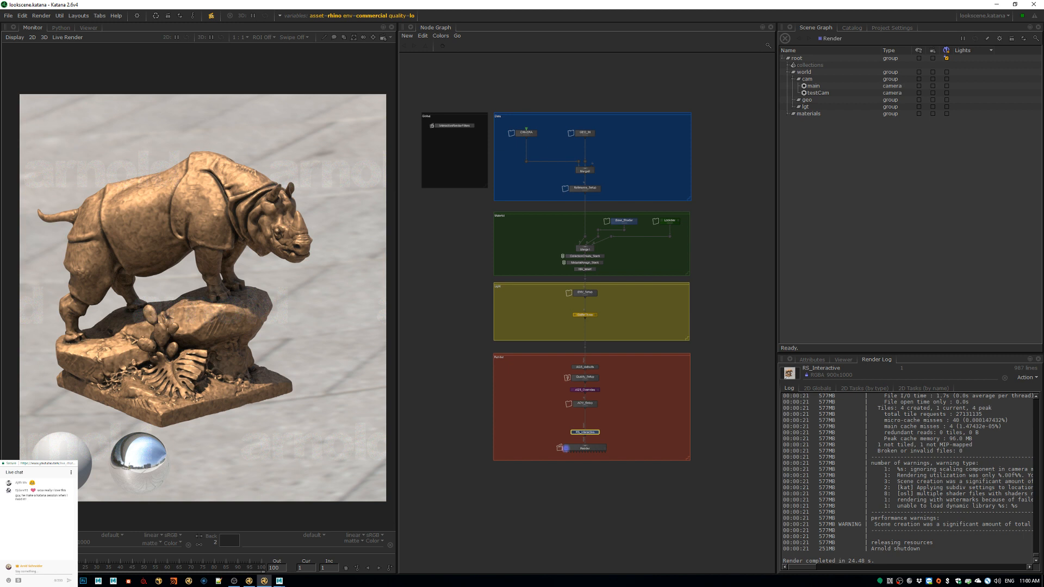
mouse_move(84, 581)
left_click(96, 547)
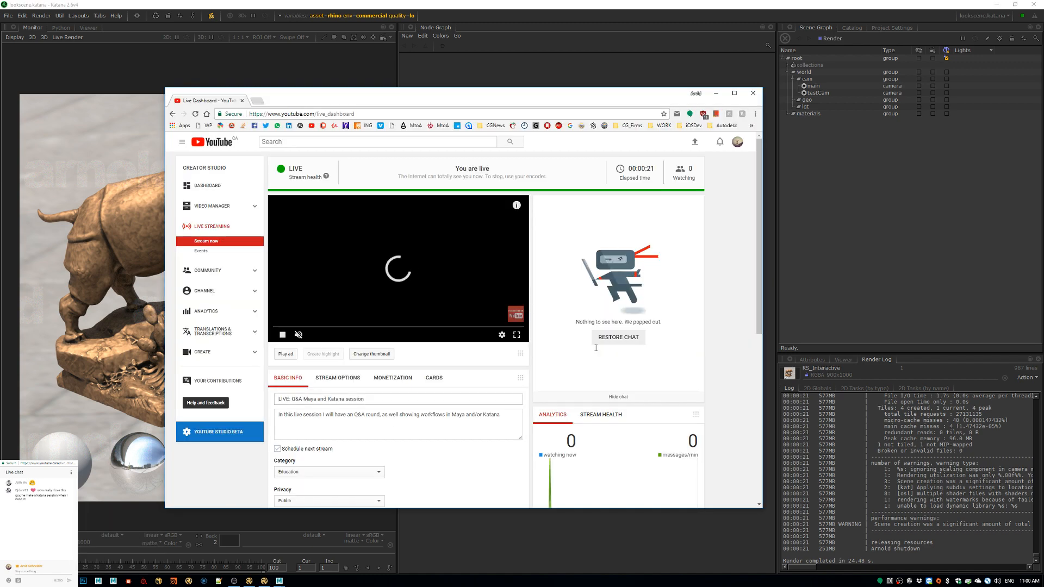
left_click_drag(538, 102, 1043, 65)
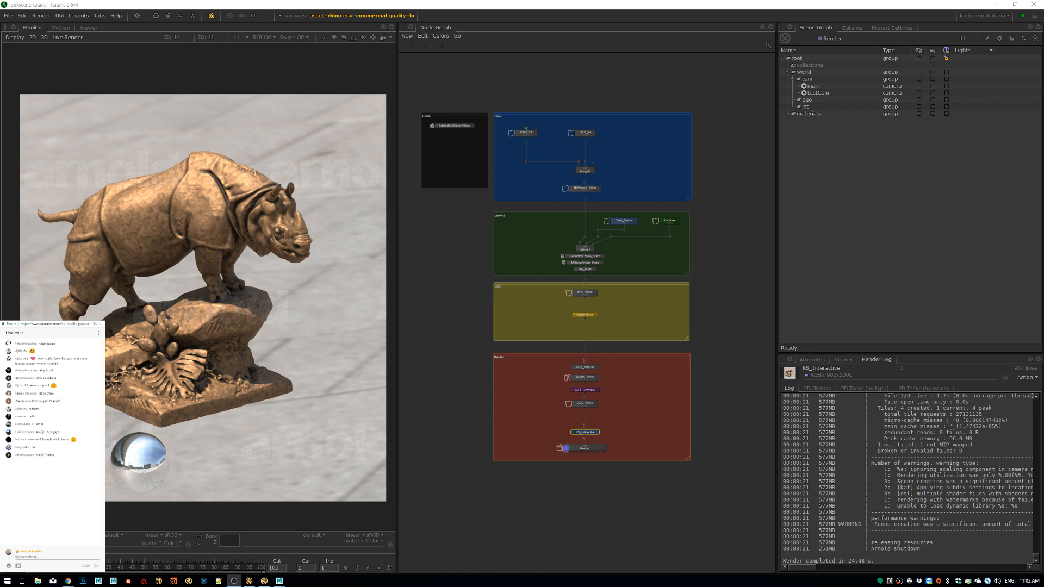
left_click_drag(52, 572, 52, 515)
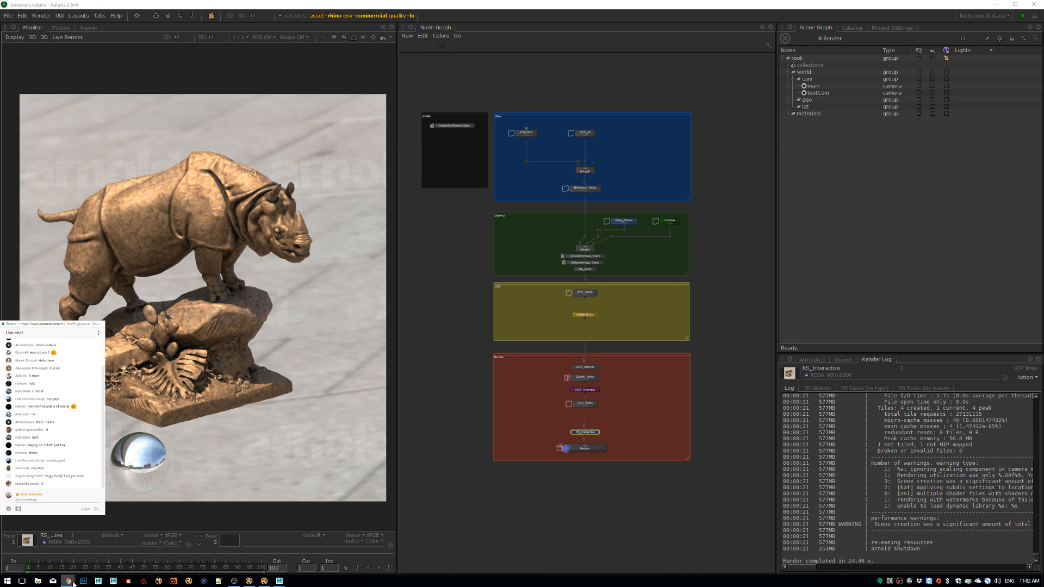
Bring the lightshader Slack browser window onto this screen and maximize it.
mouse_move(75, 583)
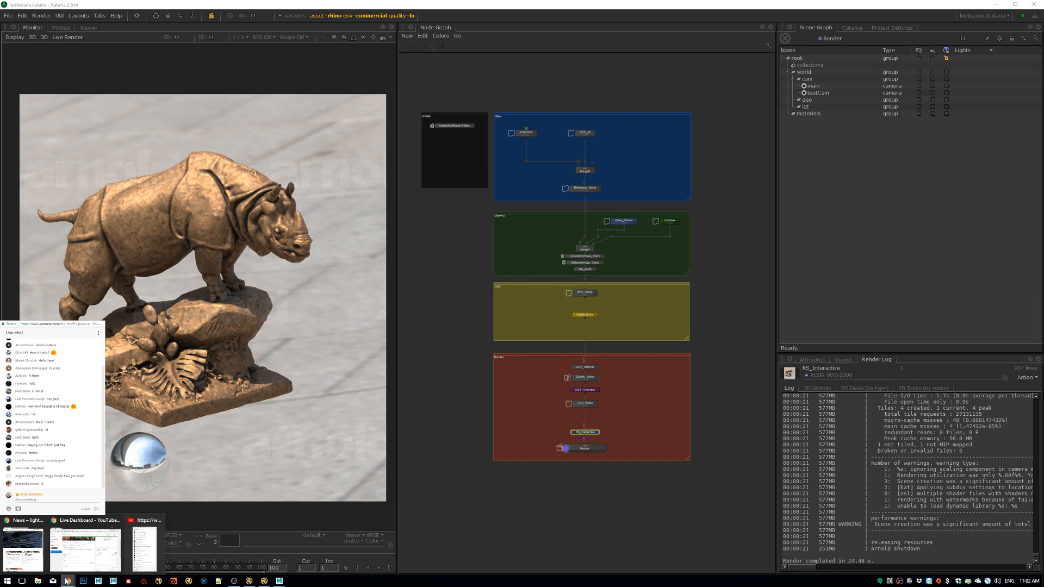
middle_click(70, 582)
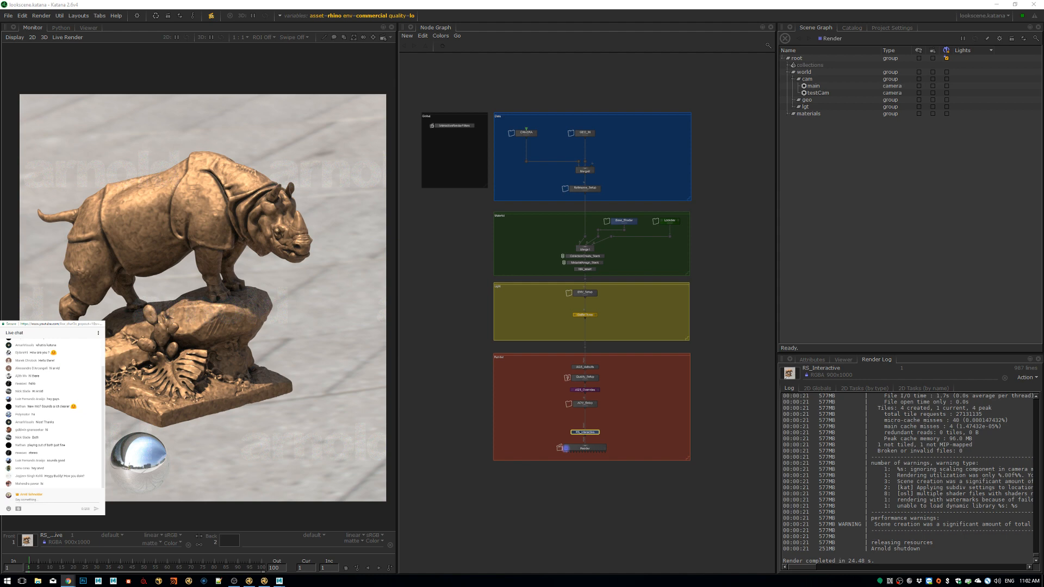
left_click_drag(1043, 131, 520, 112)
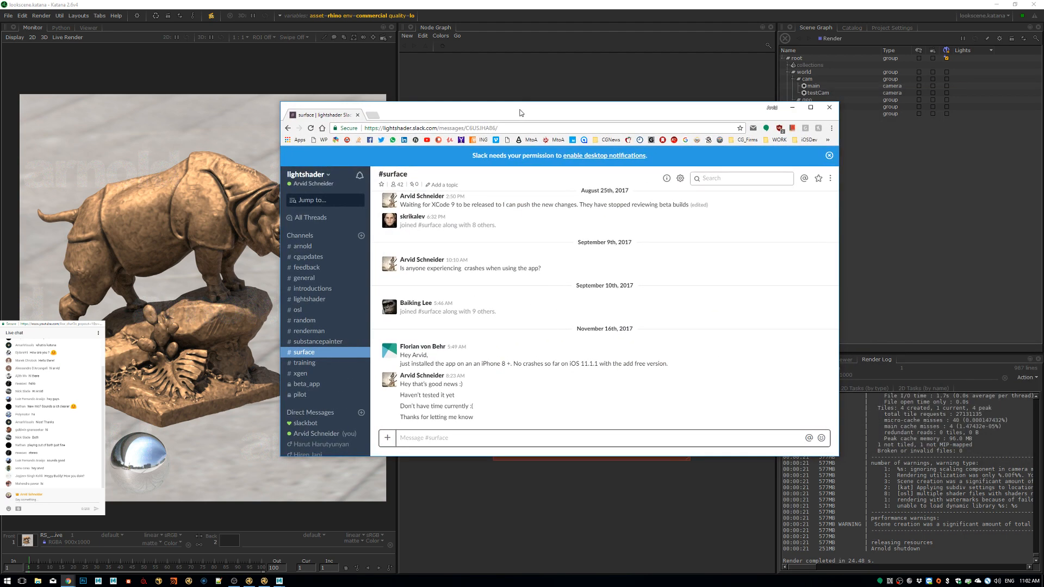
double_click(520, 113)
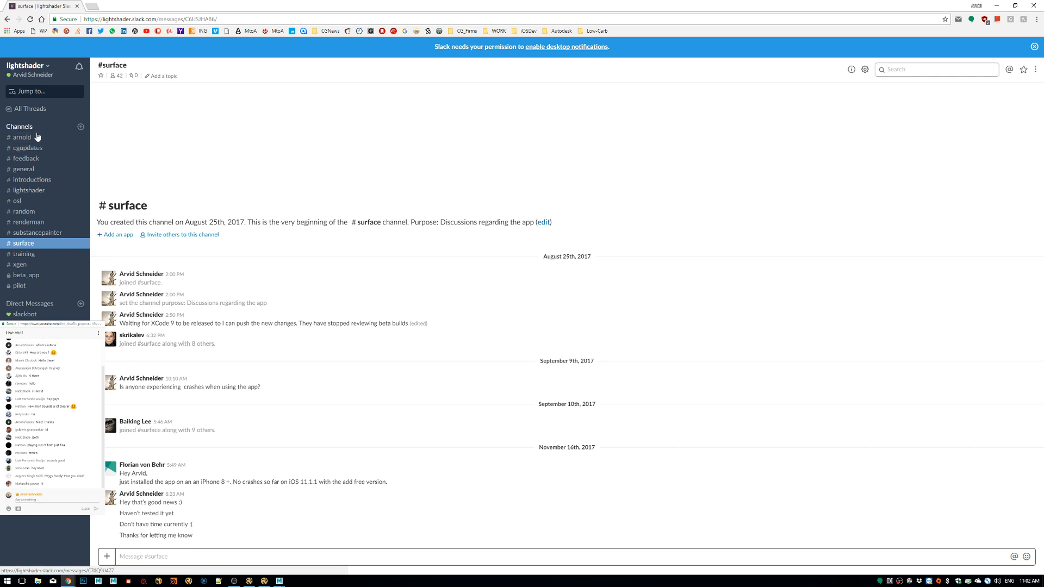
Open the general channel in Slack and browse back through its earlier messages.
left_click(29, 173)
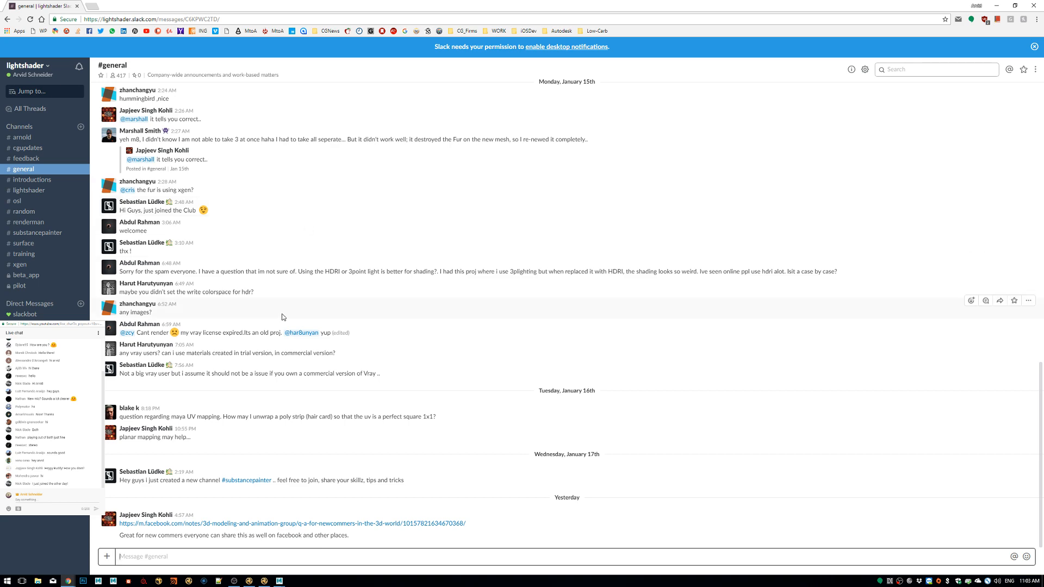
scroll(281, 315, "up", 10)
scroll(263, 319, "up", 3)
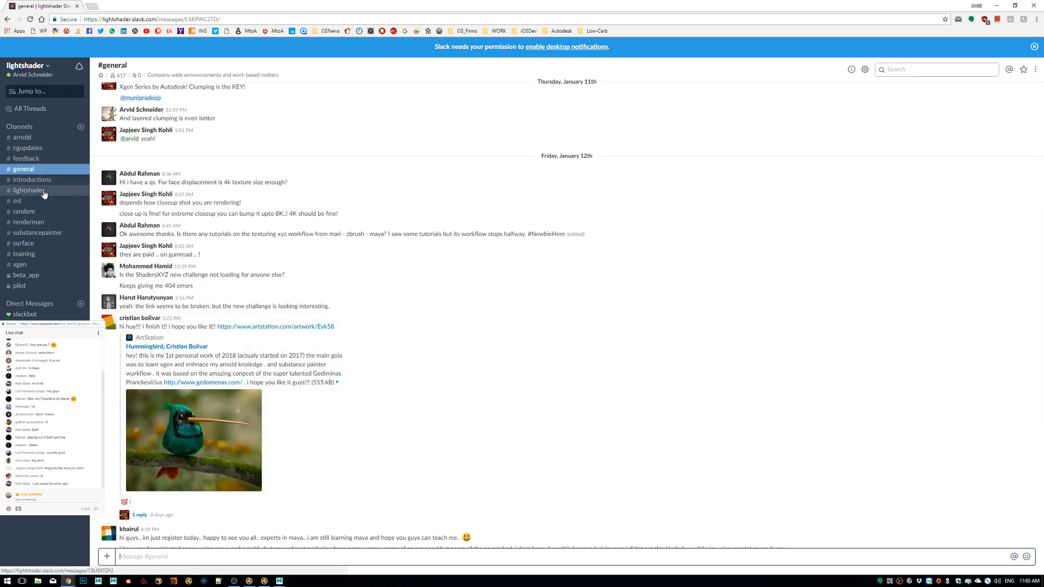
Browse the earlier posts and work-in-progress images in the feedback channel, return to its latest messages and dismiss the mail notification.
left_click(30, 158)
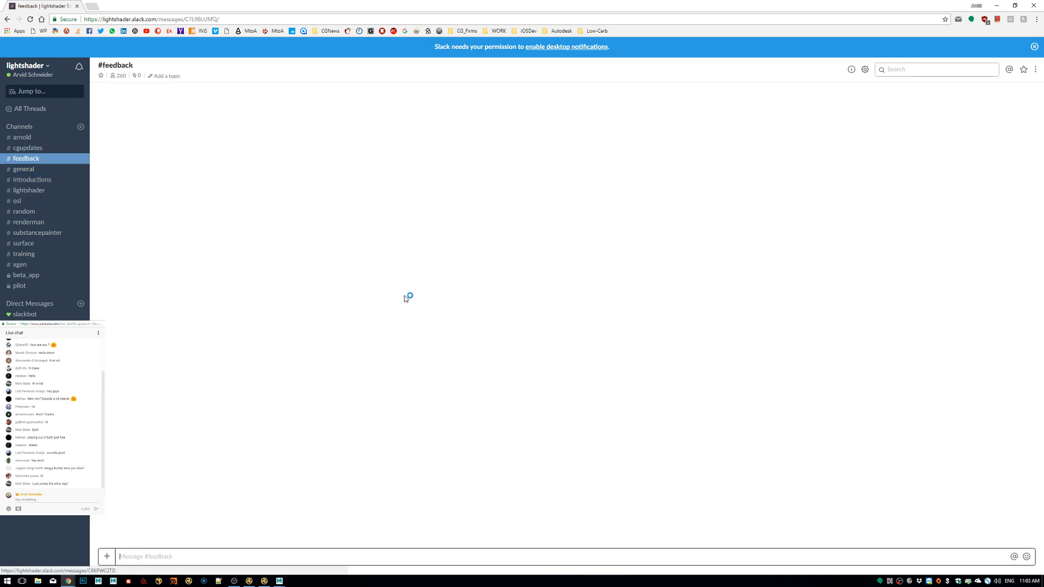
scroll(443, 362, "up", 15)
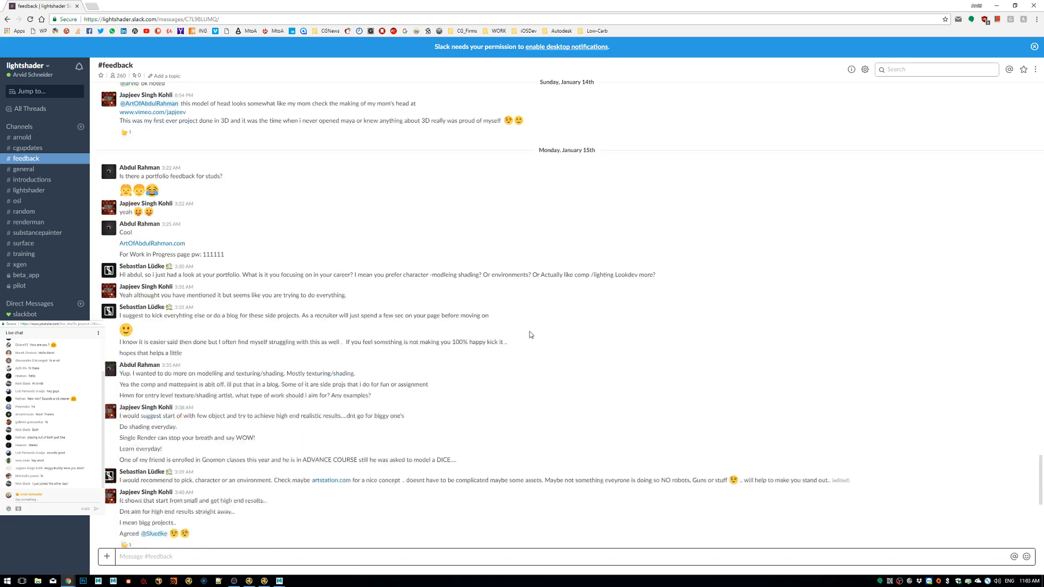
scroll(435, 333, "up", 15)
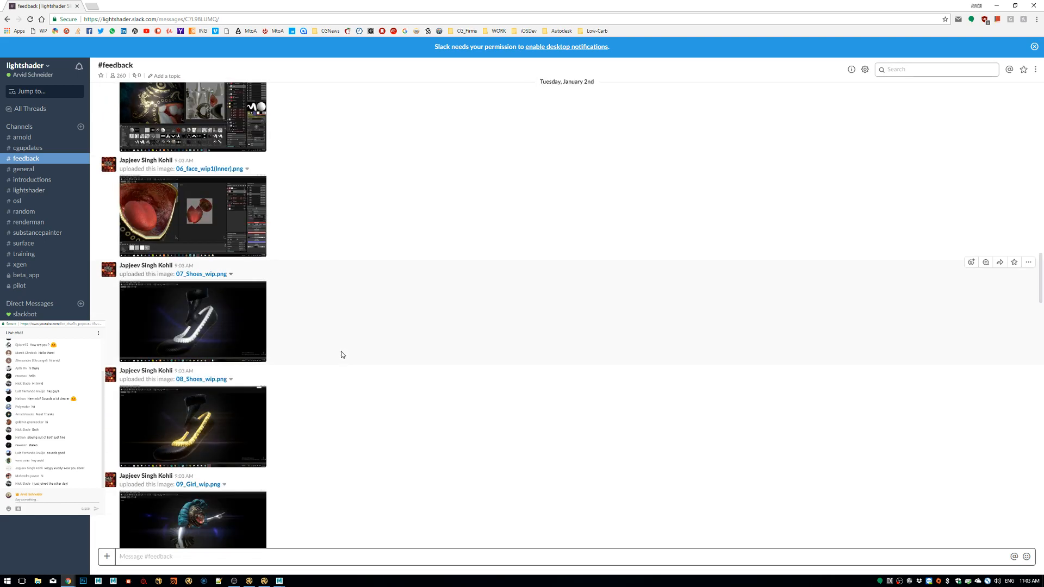
scroll(359, 359, "down", 5)
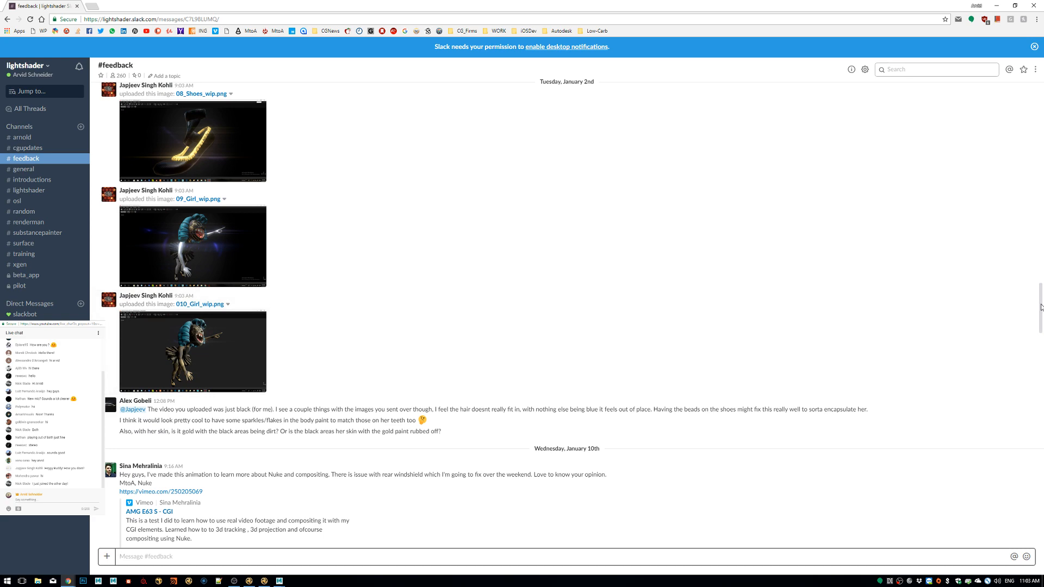
left_click_drag(1041, 308, 1017, 546)
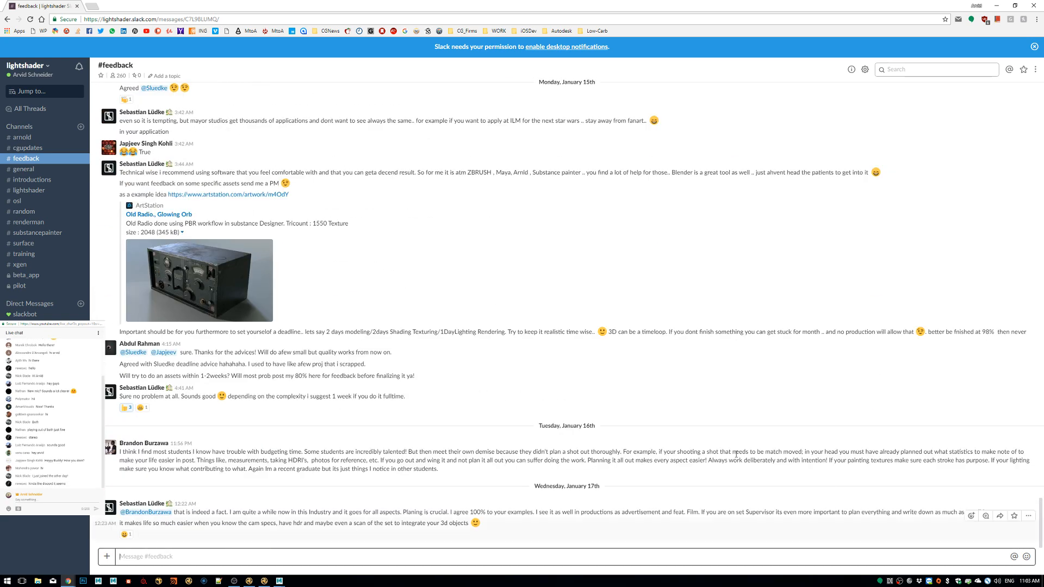
left_click(1032, 496)
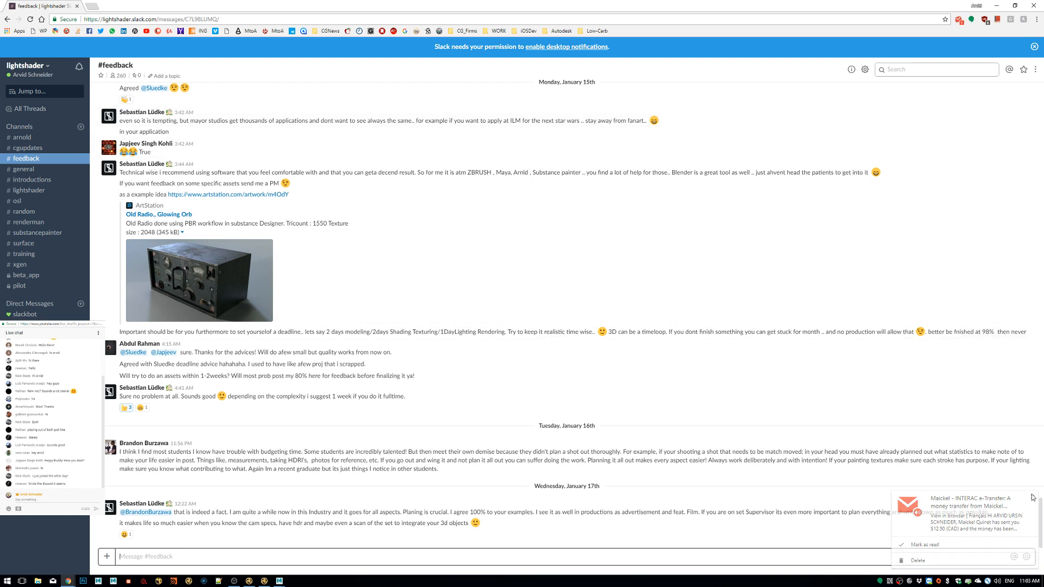
Switch back to Katana and add a Python tab to the Node Graph pane, keeping the Node Graph in front.
key("alt+Tab")
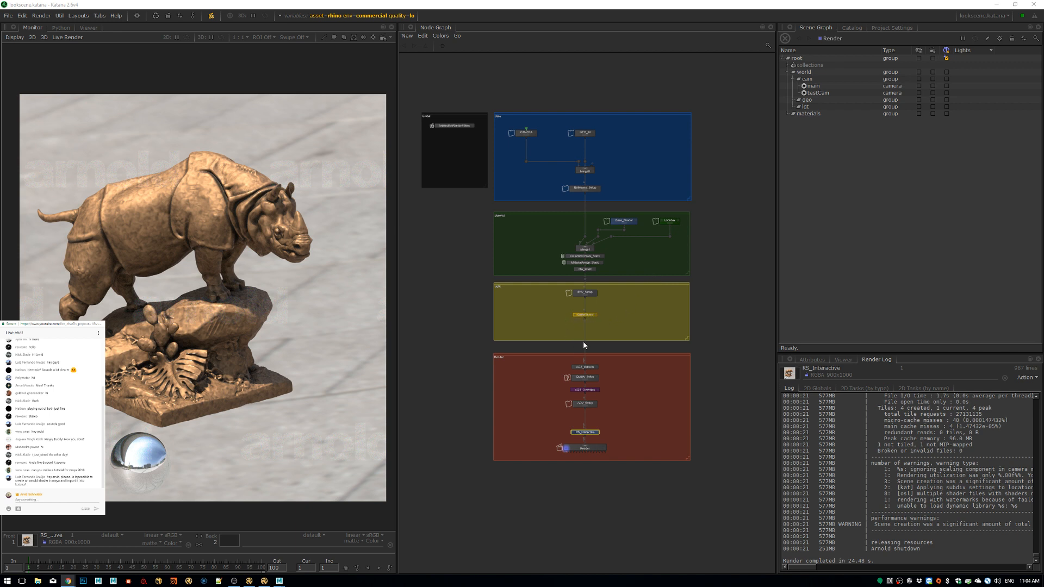
left_click(411, 27)
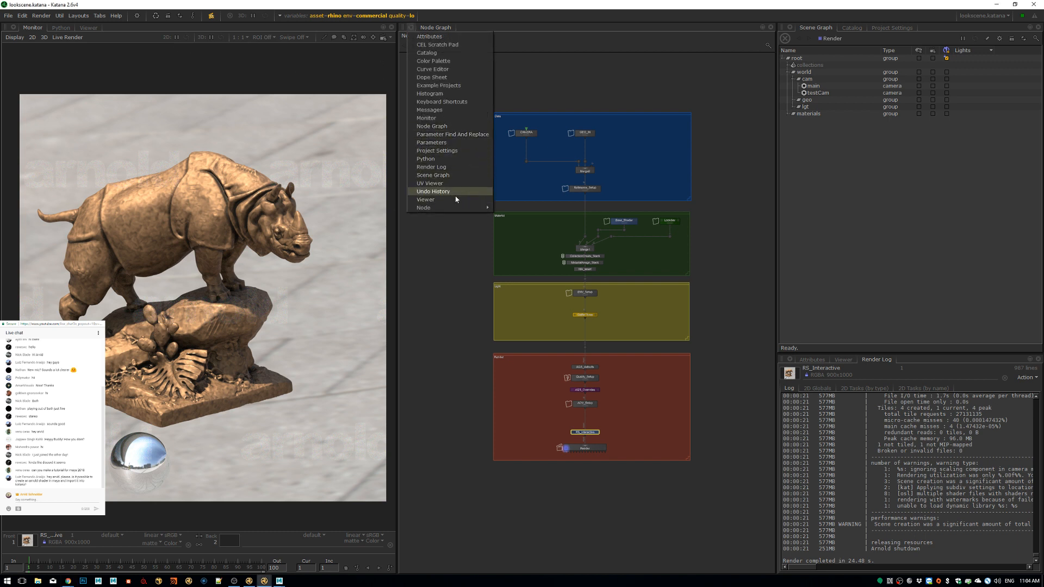
left_click(456, 160)
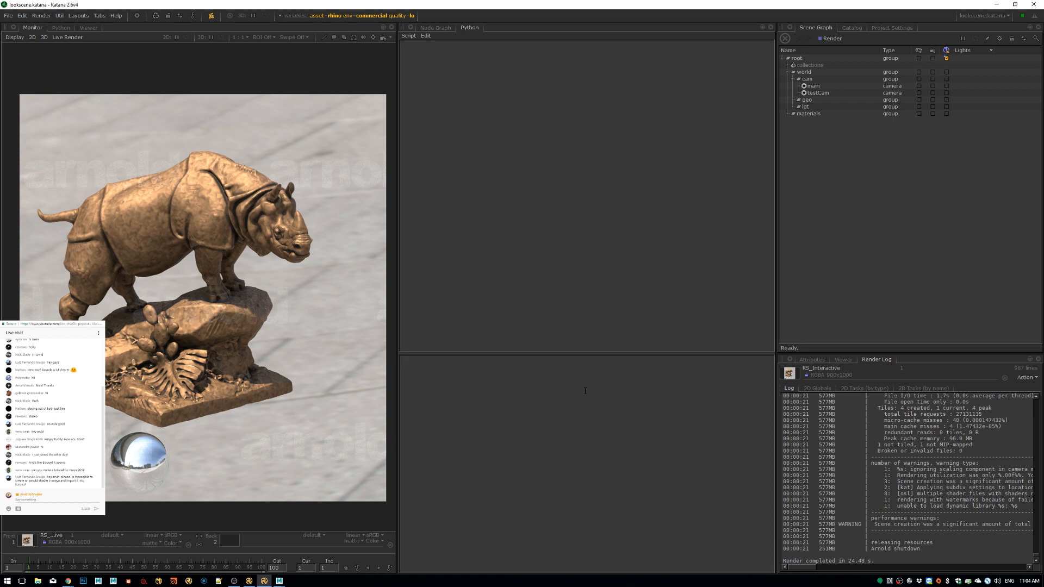
left_click(435, 27)
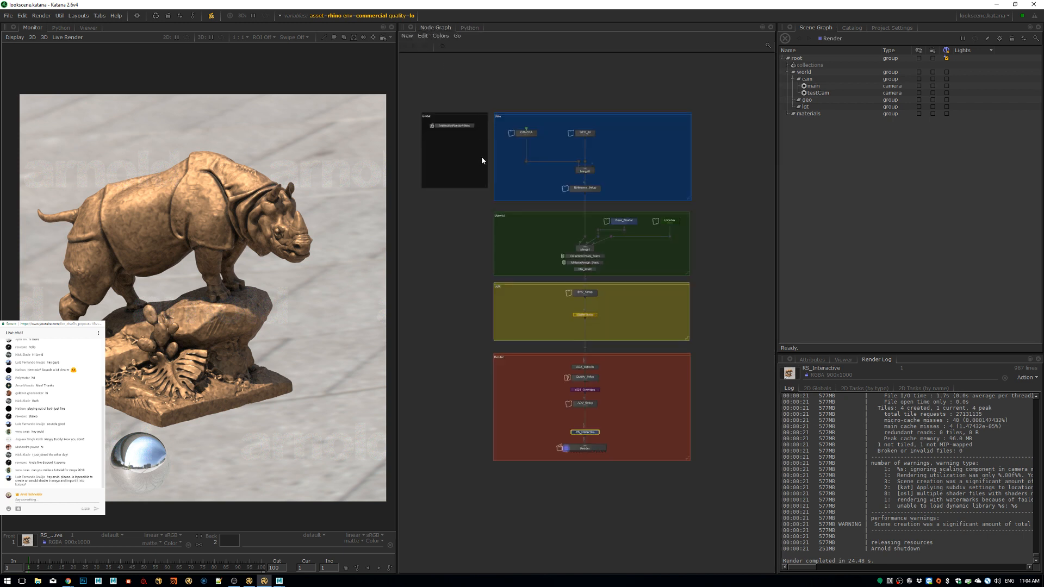
Enter the Lookdev group in the green section of the node graph to reach its shading networks.
scroll(600, 288, "up", 5)
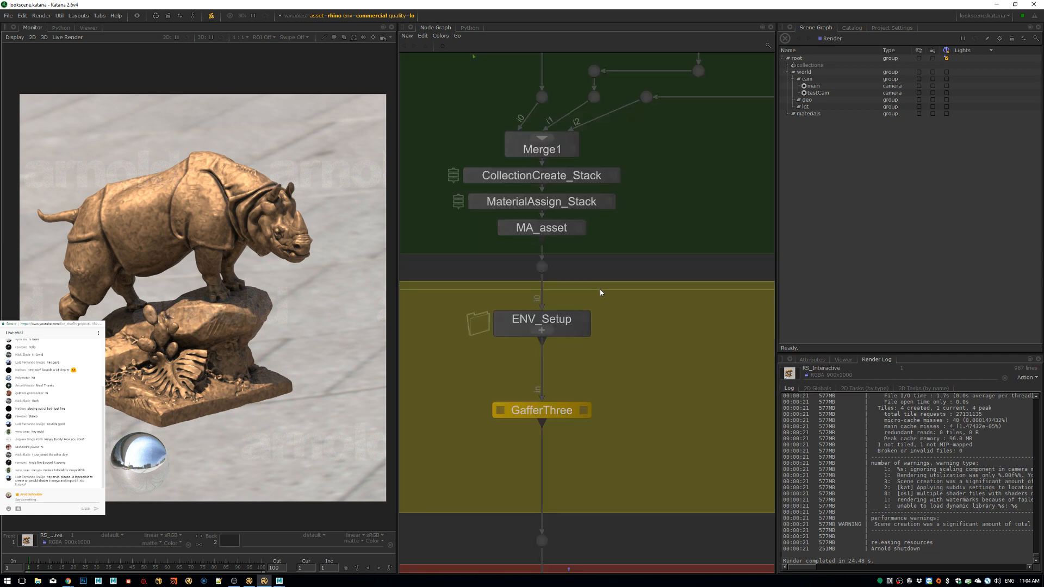
middle_click_drag(649, 151, 613, 286)
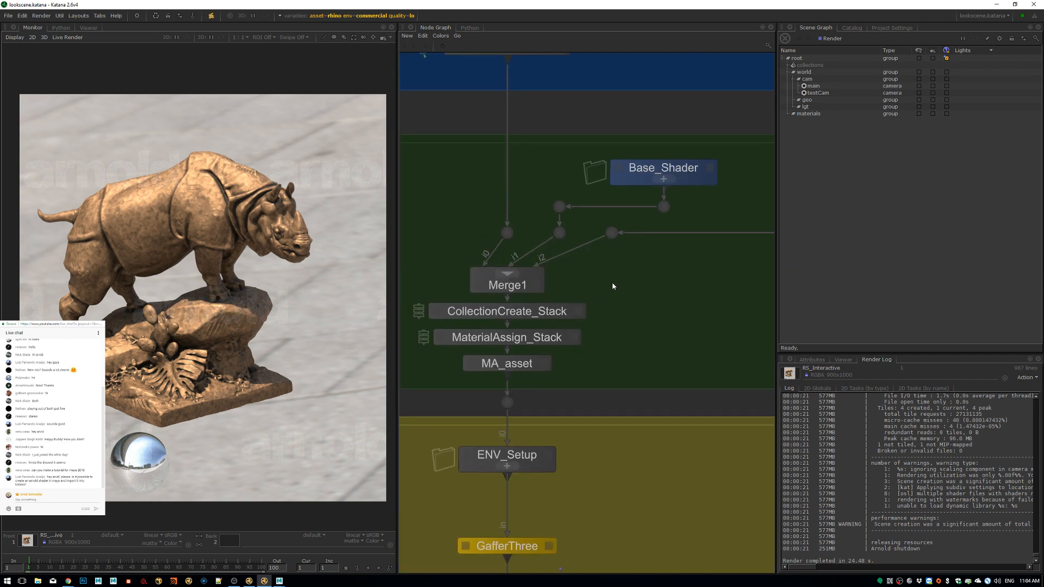
scroll(604, 290, "down", 3)
middle_click_drag(715, 245, 653, 264)
left_click(654, 254)
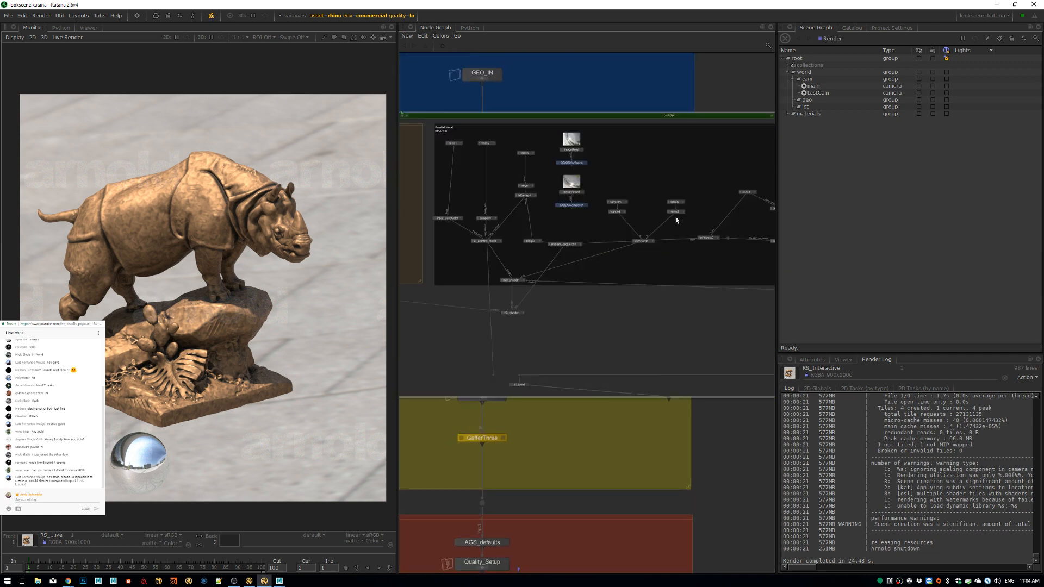
scroll(753, 146, "up", 5)
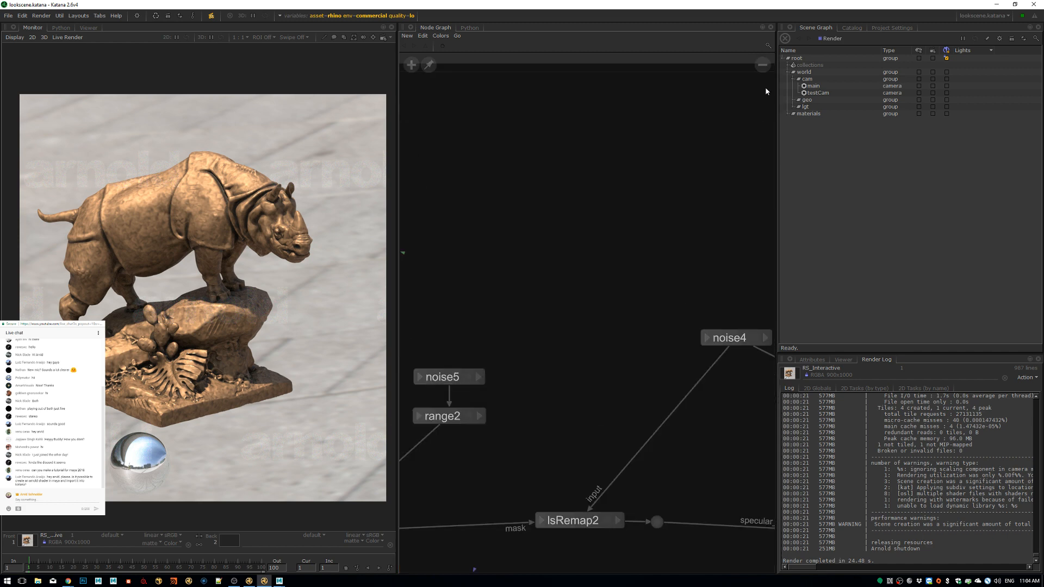
left_click(762, 65)
middle_click_drag(414, 561, 572, 362)
left_click(517, 385)
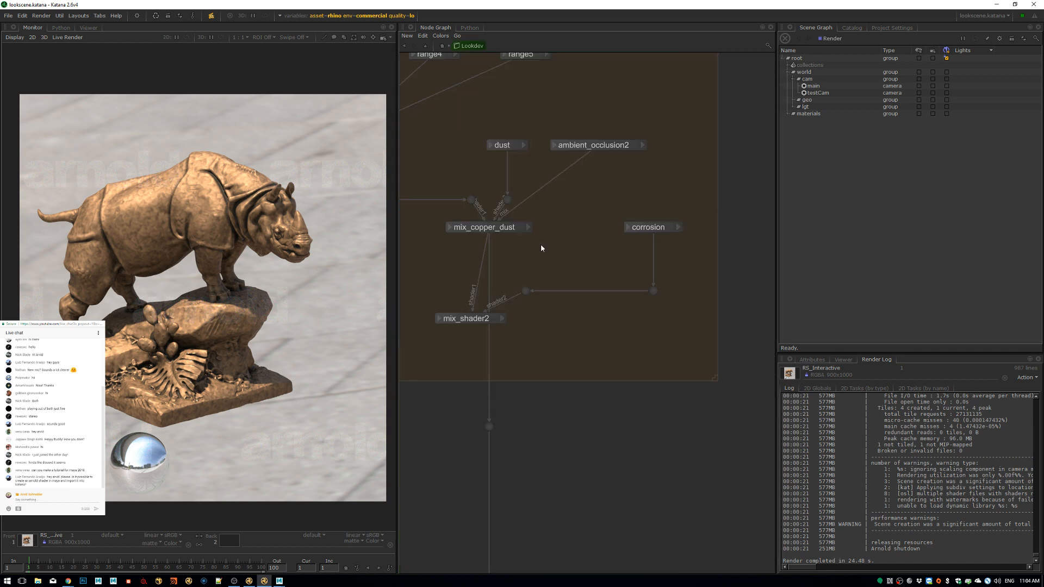
Add a Parameters tab to the Scene Graph pane and show the mix_copper_dust and dust nodes of the Corroded Copper network.
middle_click_drag(544, 232, 808, 297)
scroll(623, 262, "down", 3)
middle_click_drag(726, 286, 679, 302)
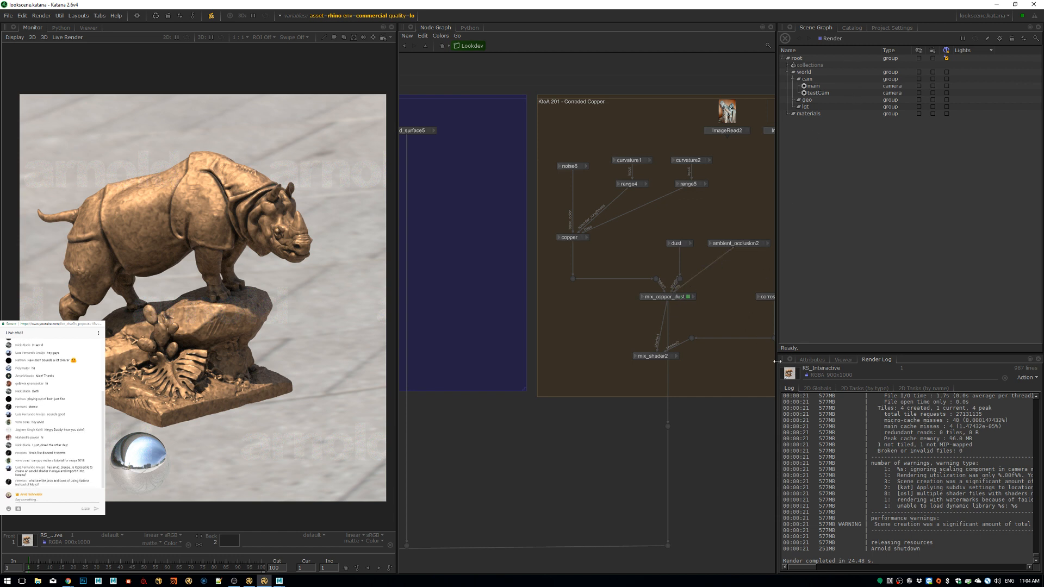
left_click(812, 360)
middle_click_drag(742, 333, 664, 328)
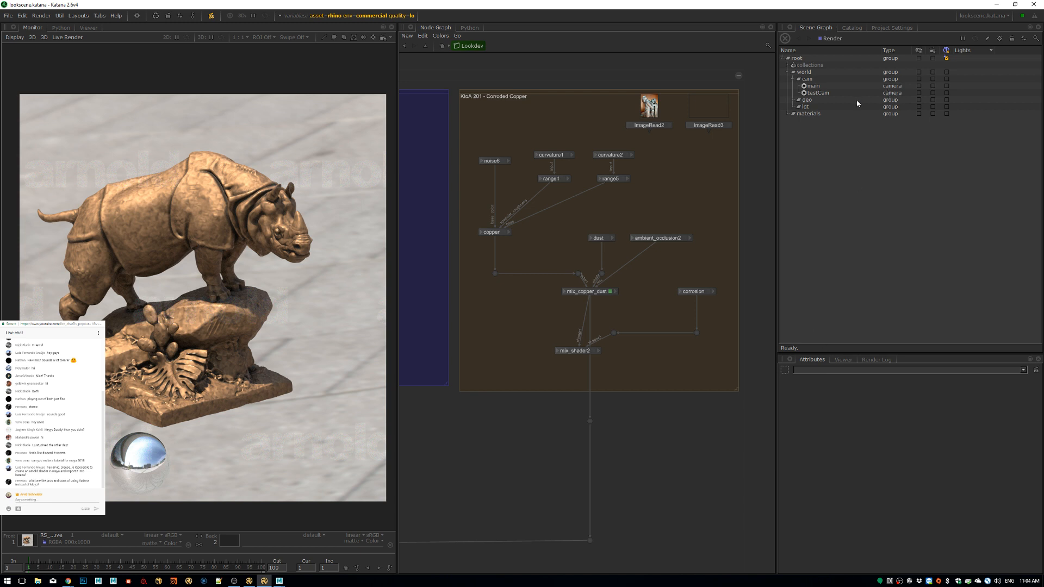
left_click(790, 27)
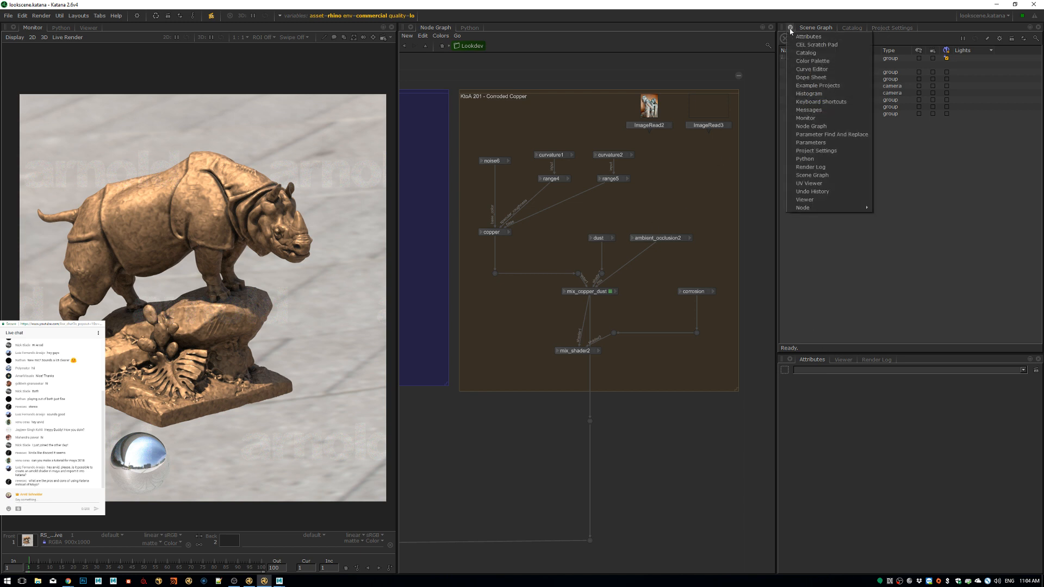
left_click(831, 143)
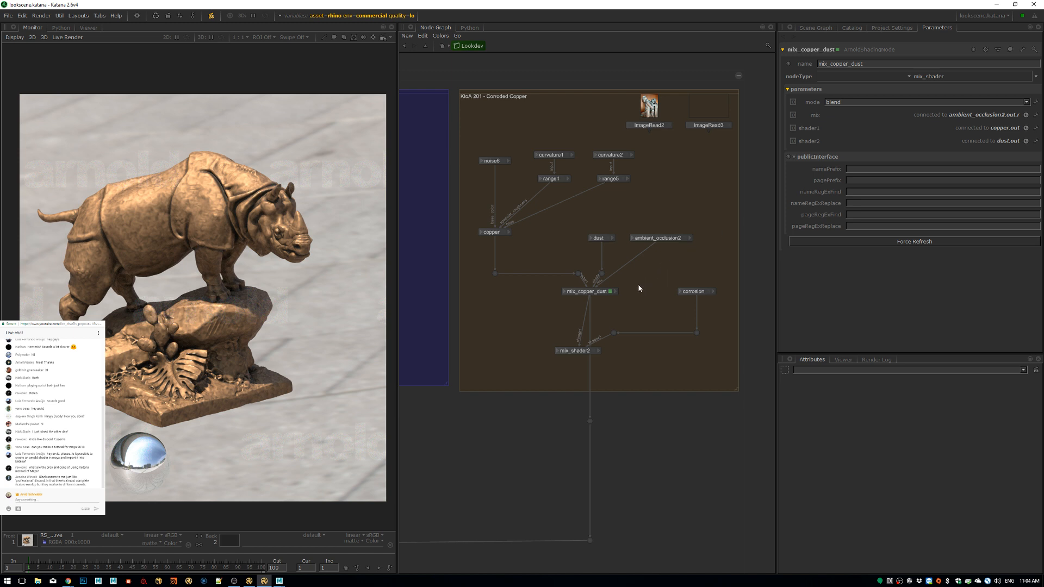
scroll(637, 286, "up", 1)
left_click(605, 233)
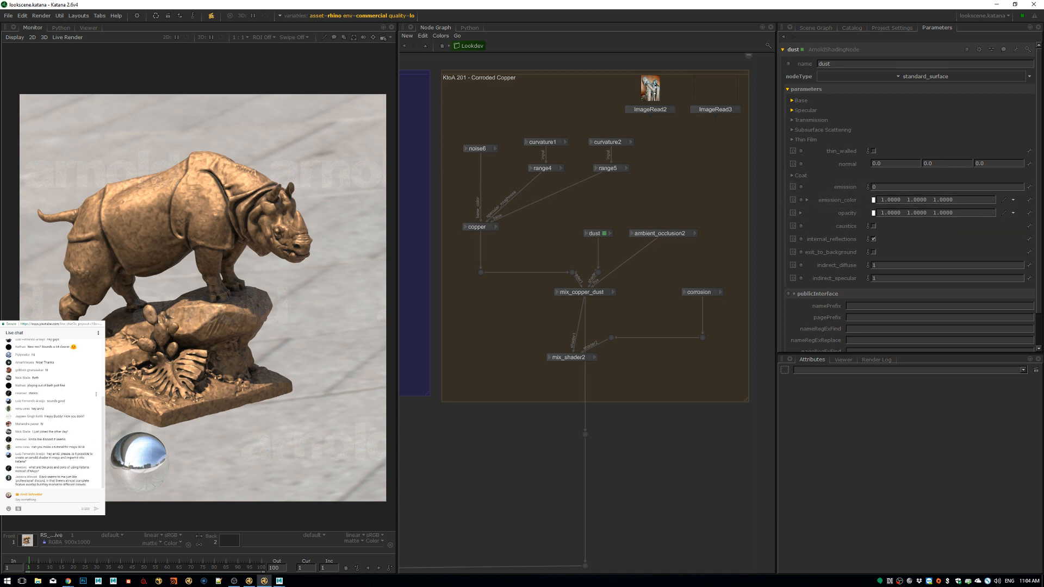
Read the live chat messages and highlight the question about the pros and cons of using Katana.
left_click_drag(66, 382, 67, 449)
left_click(67, 426)
left_click(68, 449)
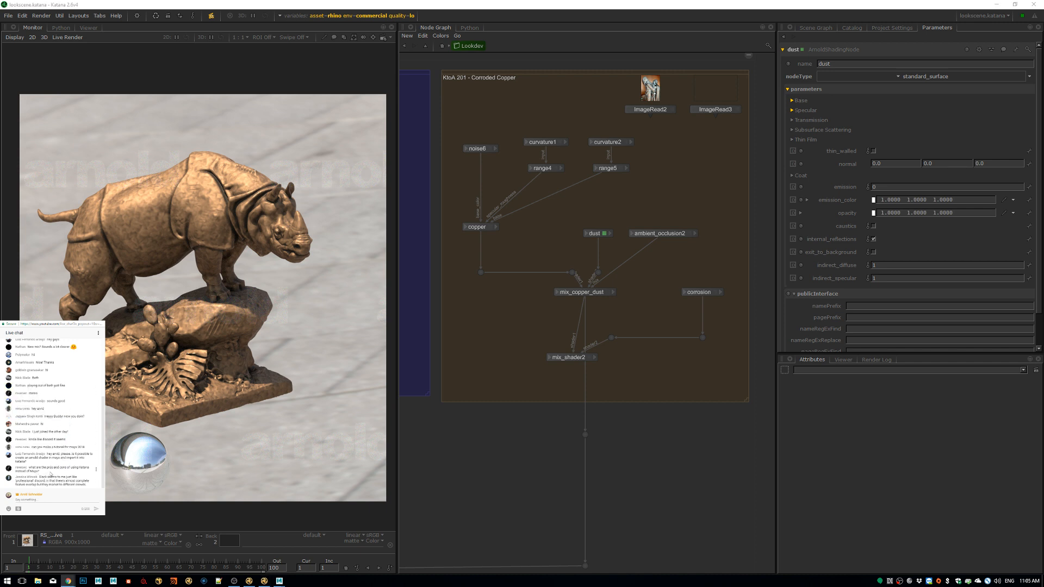
triple_click(51, 472)
double_click(36, 471)
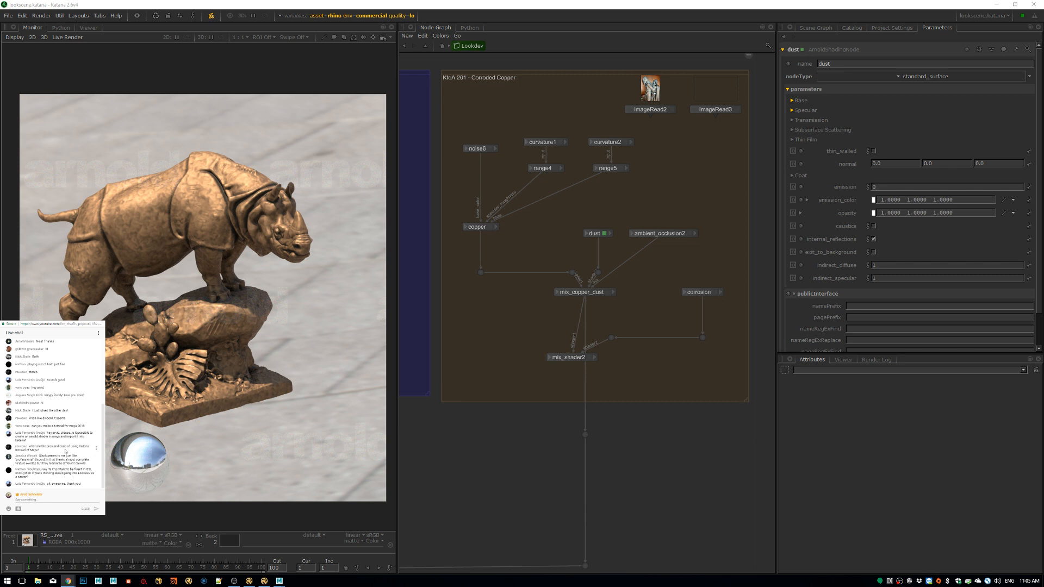
left_click_drag(66, 451, 30, 446)
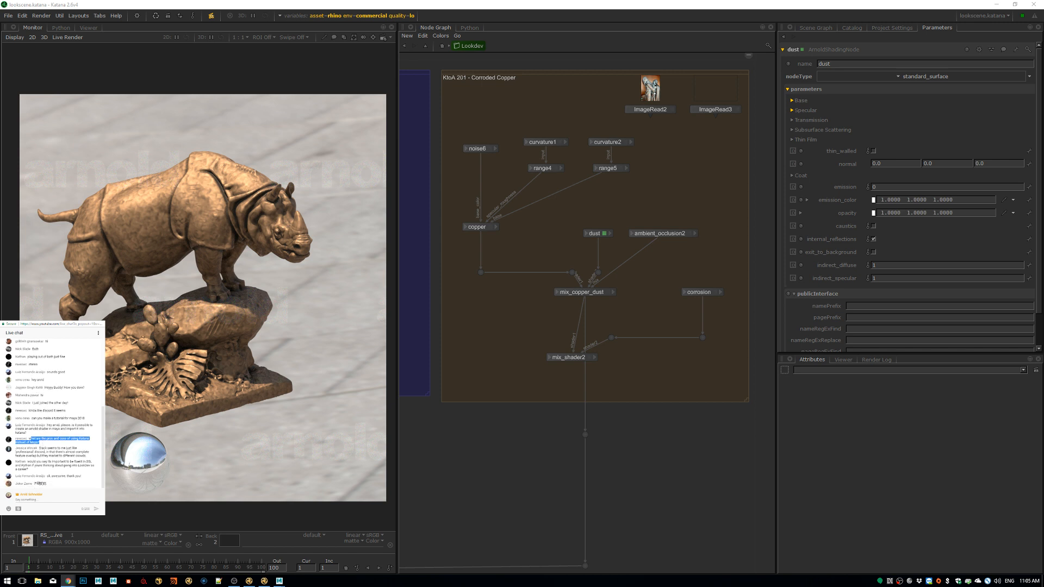
Leave the Lookdev group and return to the main node graph.
middle_click_drag(633, 217, 688, 257)
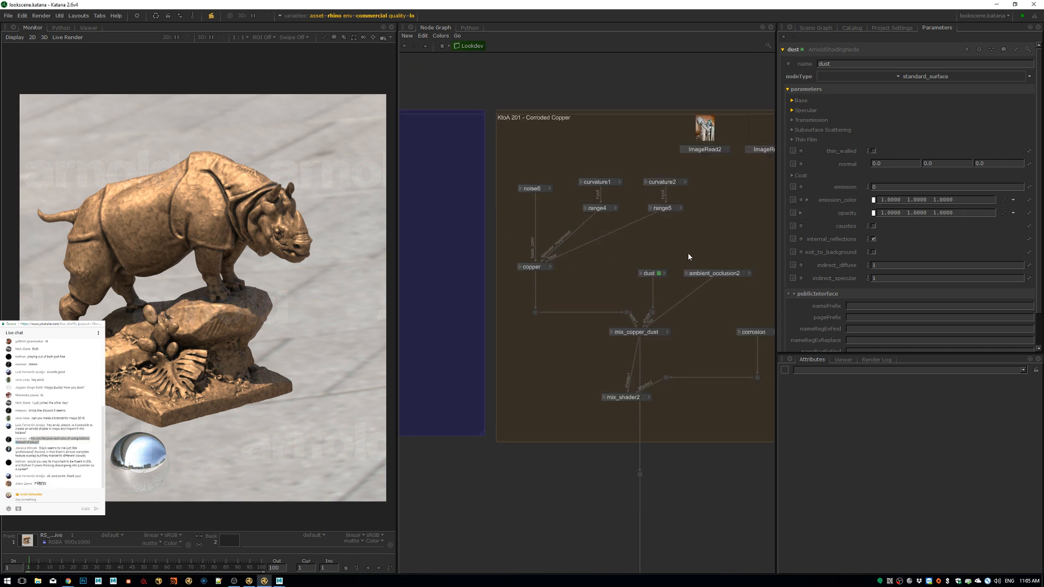
left_click(426, 47)
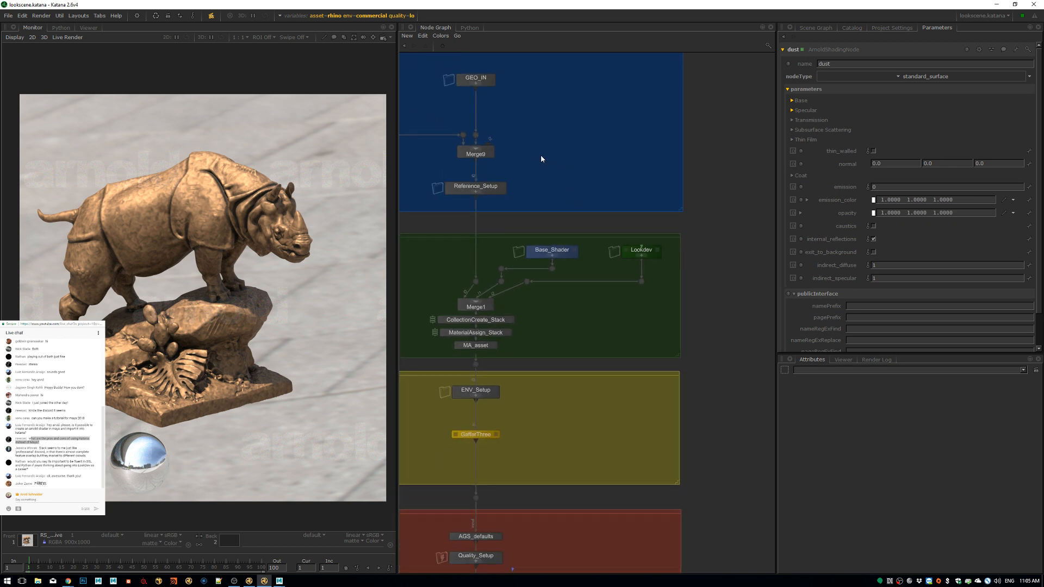
Look inside the GEO_IN group in the Data section of the node graph and close it again.
middle_click_drag(565, 157, 657, 259)
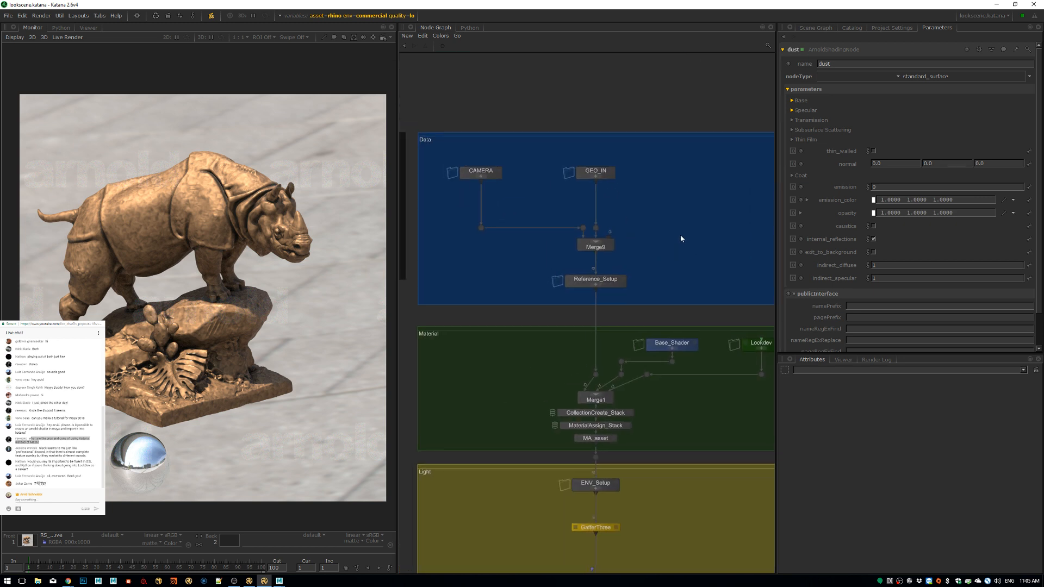
scroll(680, 231, "down", 4)
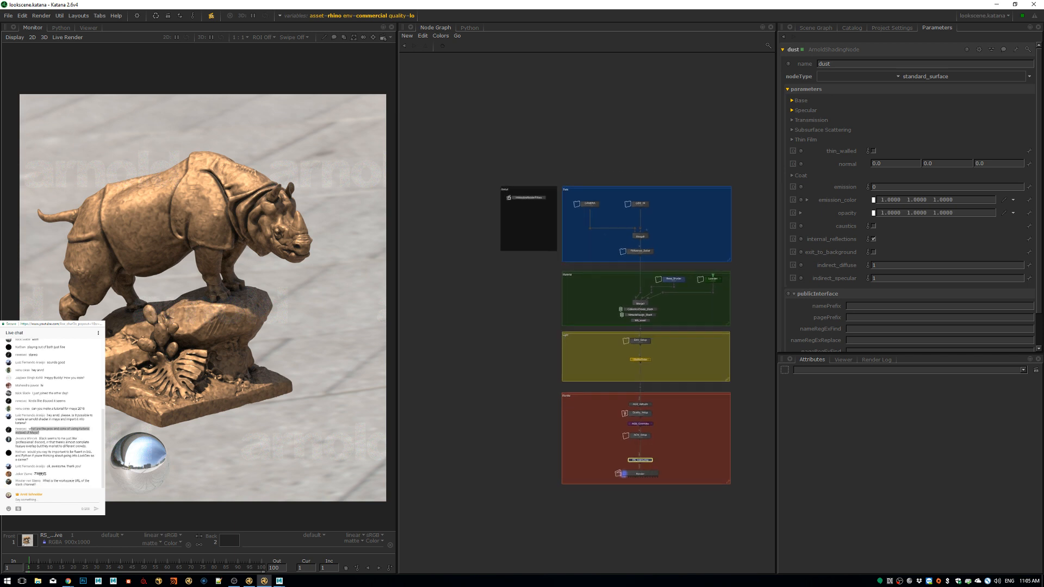
scroll(674, 201, "up", 5)
scroll(660, 217, "up", 3)
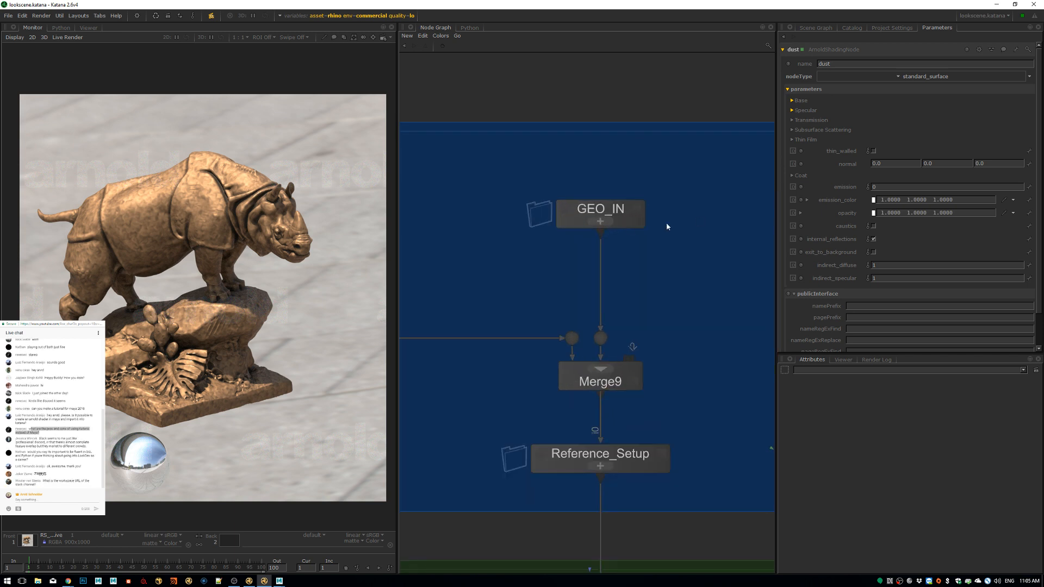
left_click(604, 221)
scroll(664, 204, "down", 3)
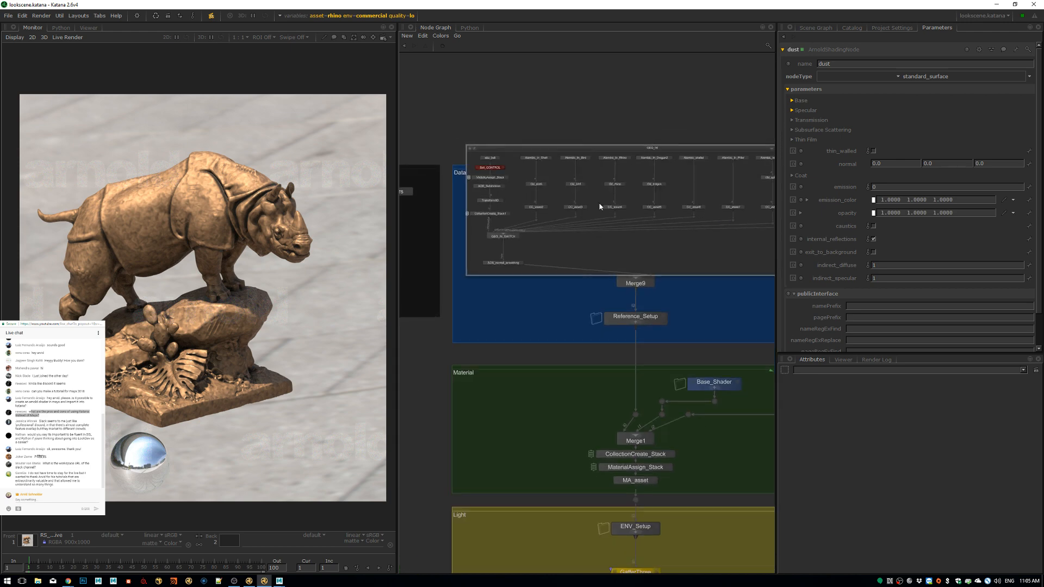
middle_click_drag(690, 153, 602, 165)
left_click(745, 159)
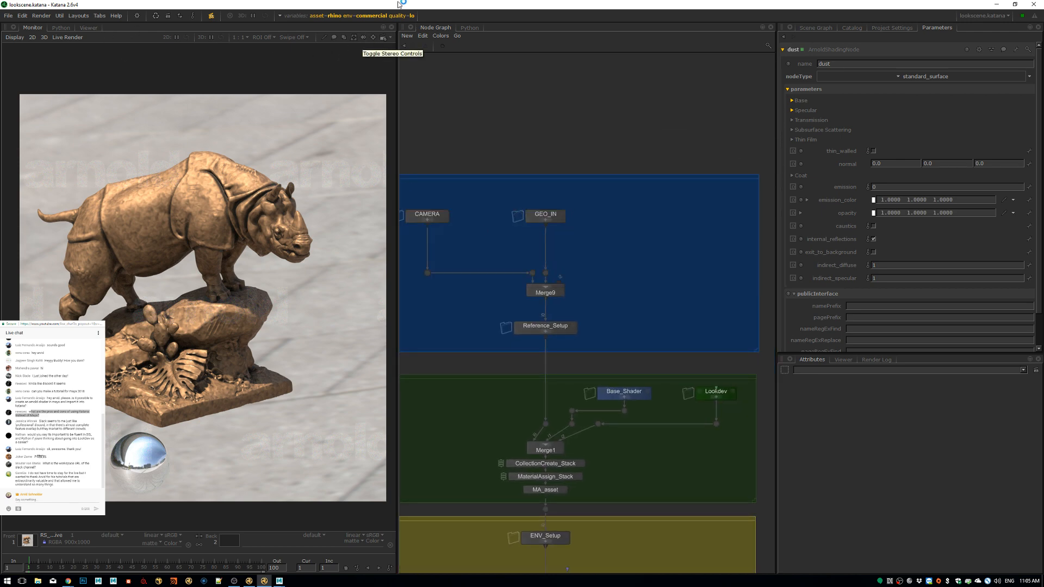
View the available choices for the asset variable in the global graph state variables, keeping rhino.
left_click(331, 17)
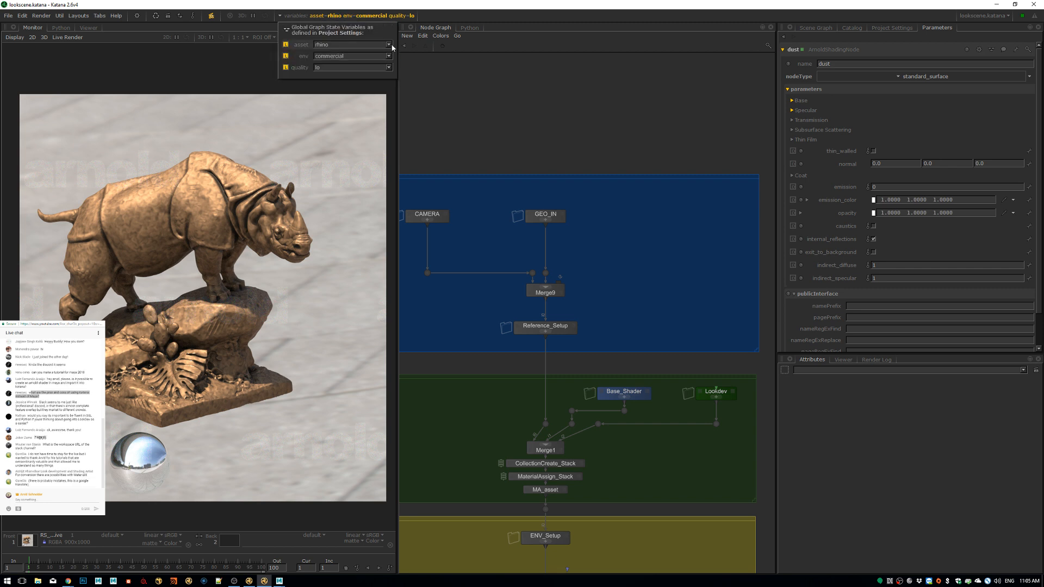
left_click(348, 45)
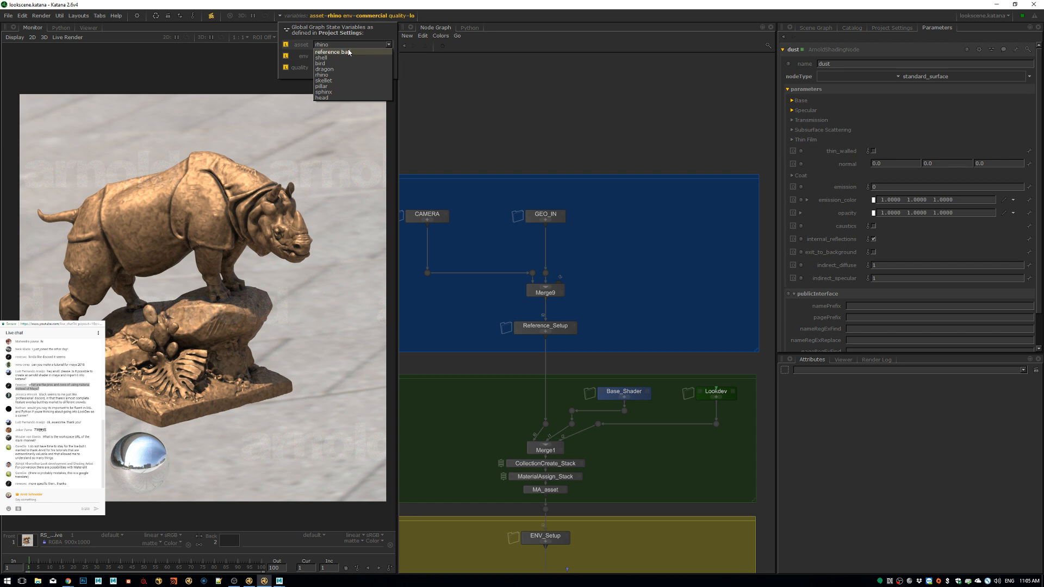
left_click(504, 93)
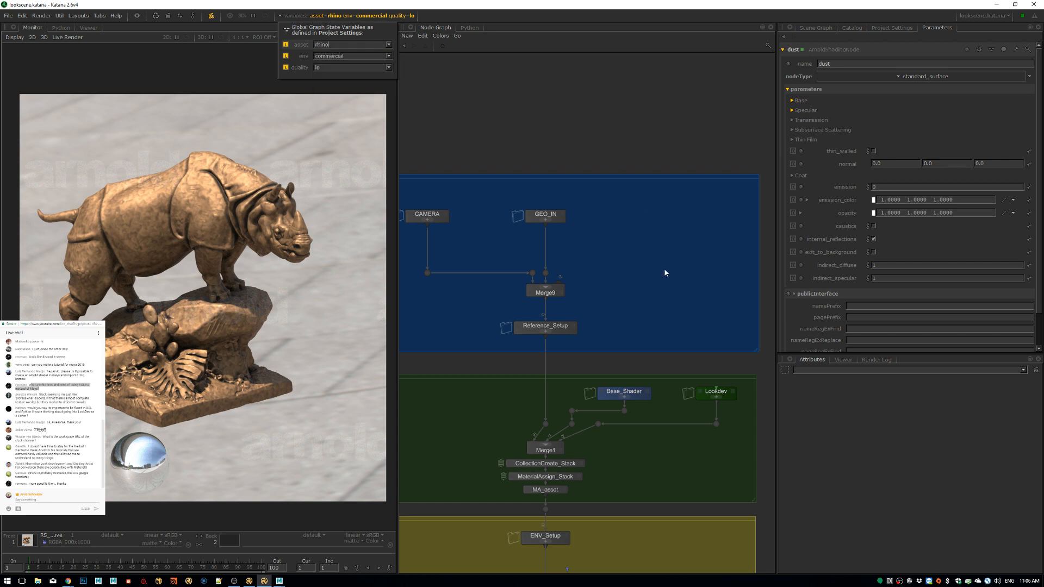
key("Tab")
key("Escape")
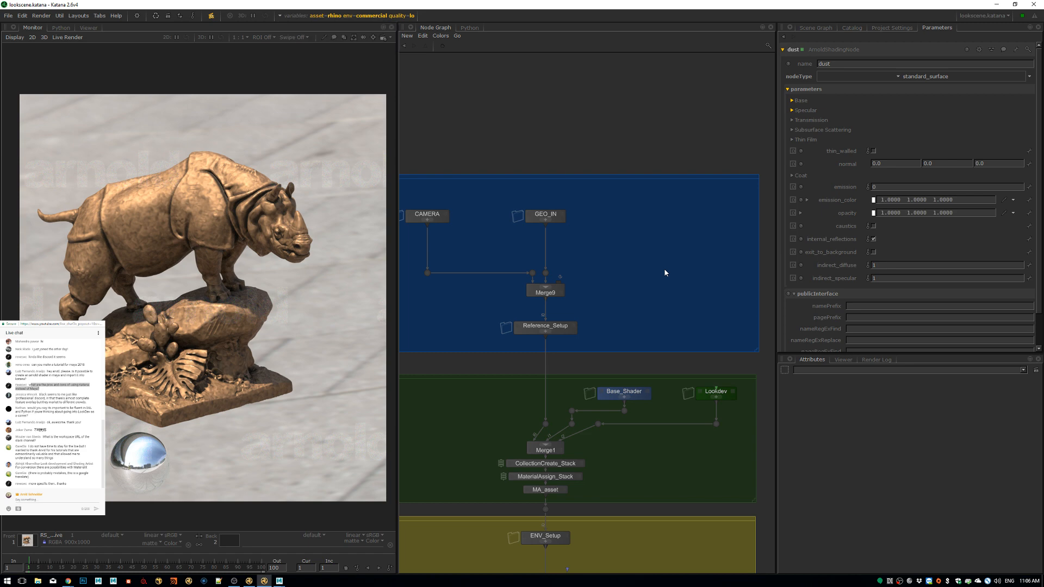
Add an Alembic_In node in the Data section beside GEO_IN.
key("Tab")
type("ale")
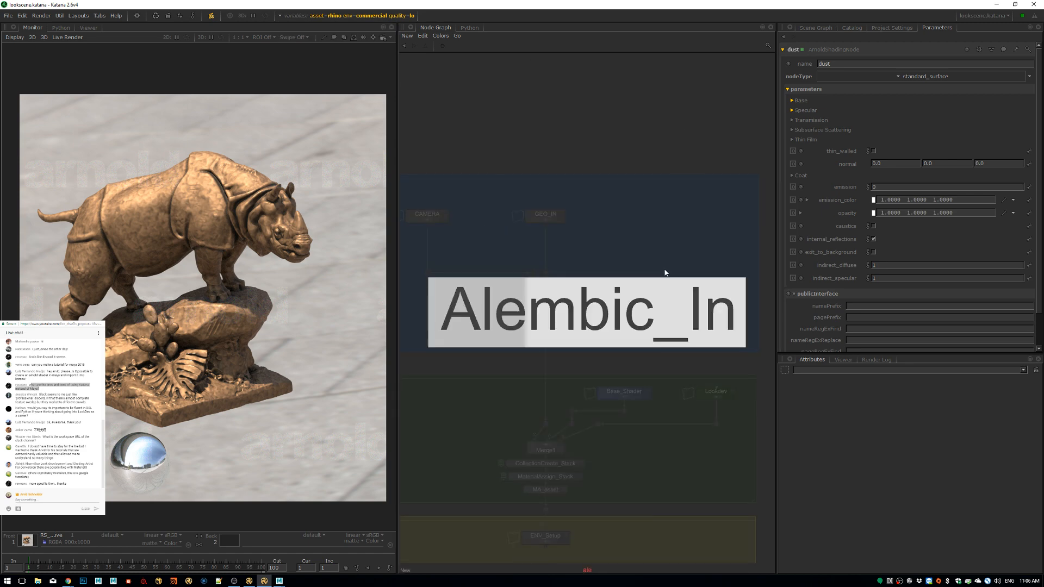
key("Return")
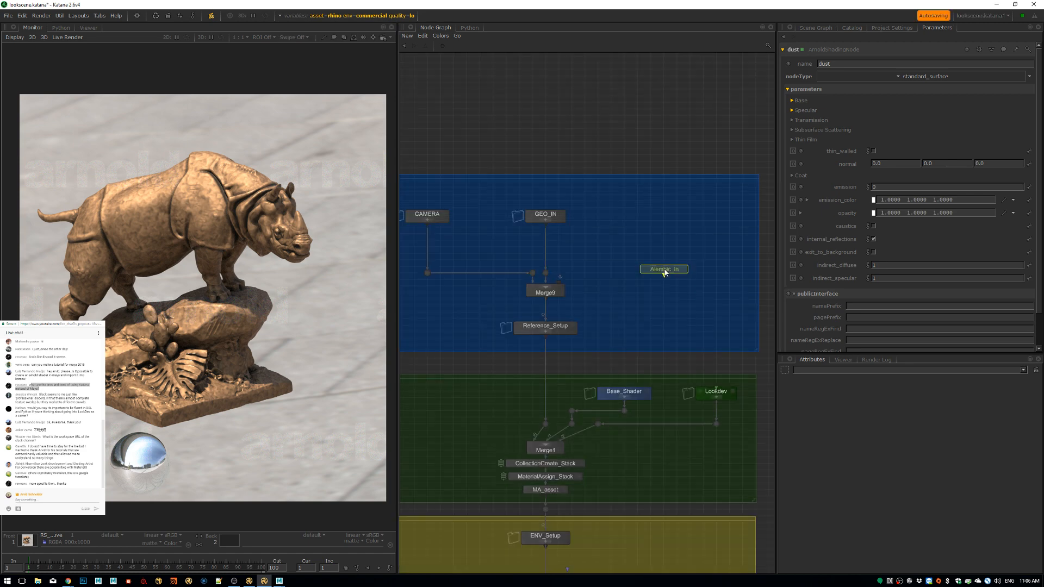
left_click(641, 218)
key("Tab")
key("Return")
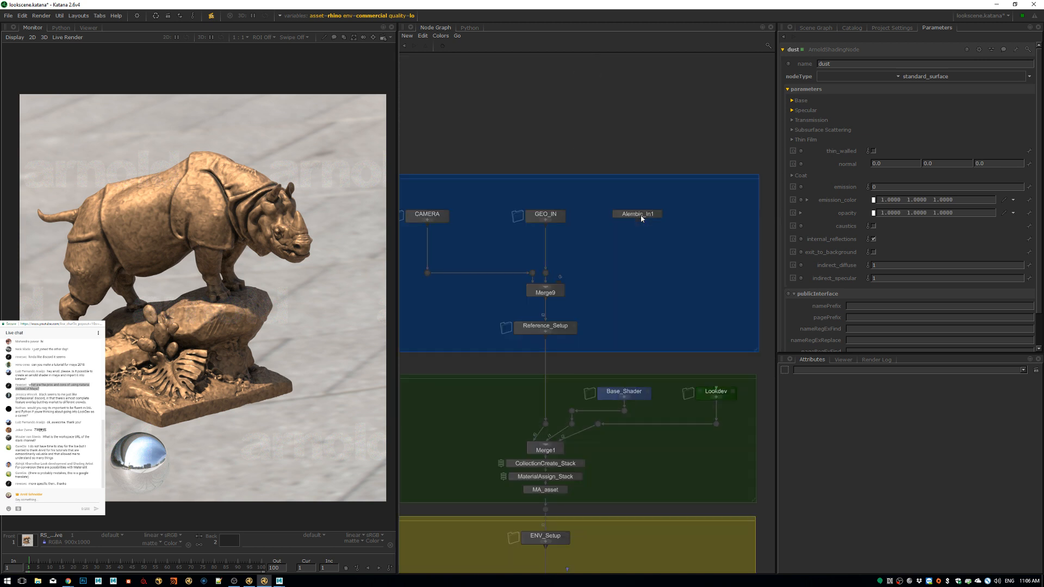
Show the parameters of the new Alembic_In node and delete the node.
left_click(658, 214)
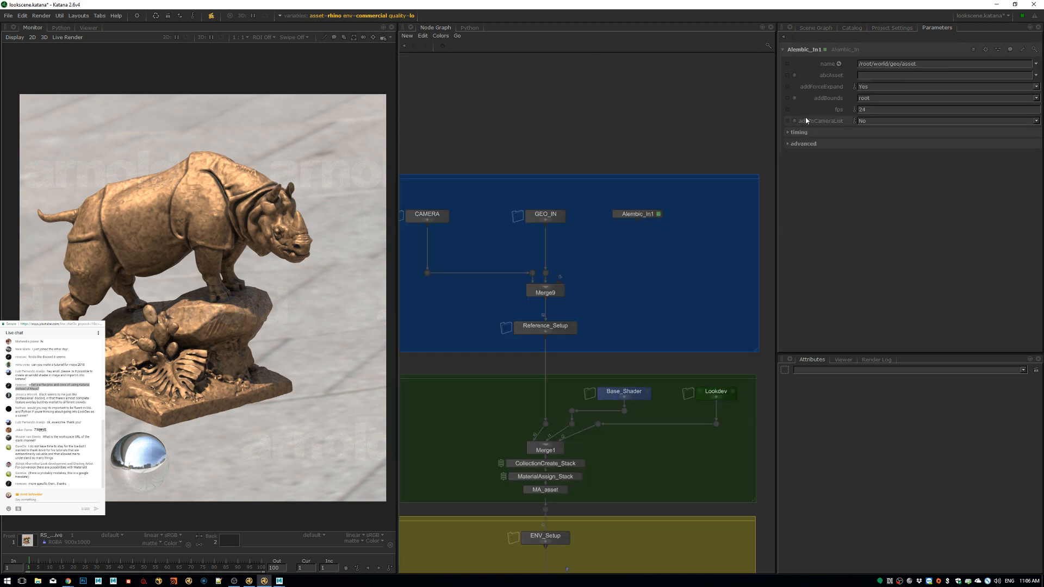
left_click(645, 216)
key("Delete")
Examine the Material, Light and Render sections of the node graph and how they follow on from the Data section.
middle_click_drag(595, 349, 690, 227)
middle_click_drag(675, 272, 614, 244)
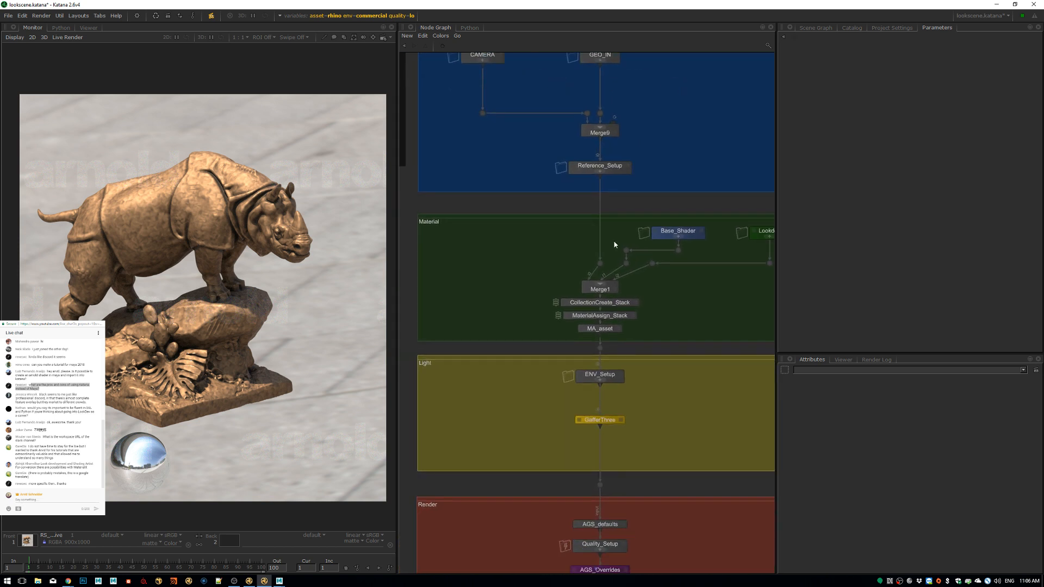
scroll(614, 245, "down", 2)
middle_click_drag(660, 270, 633, 265)
left_click_drag(756, 209, 425, 333)
middle_click_drag(425, 333, 425, 247)
left_click(425, 247)
left_click_drag(417, 229, 757, 343)
left_click(749, 327)
middle_click_drag(572, 419, 560, 347)
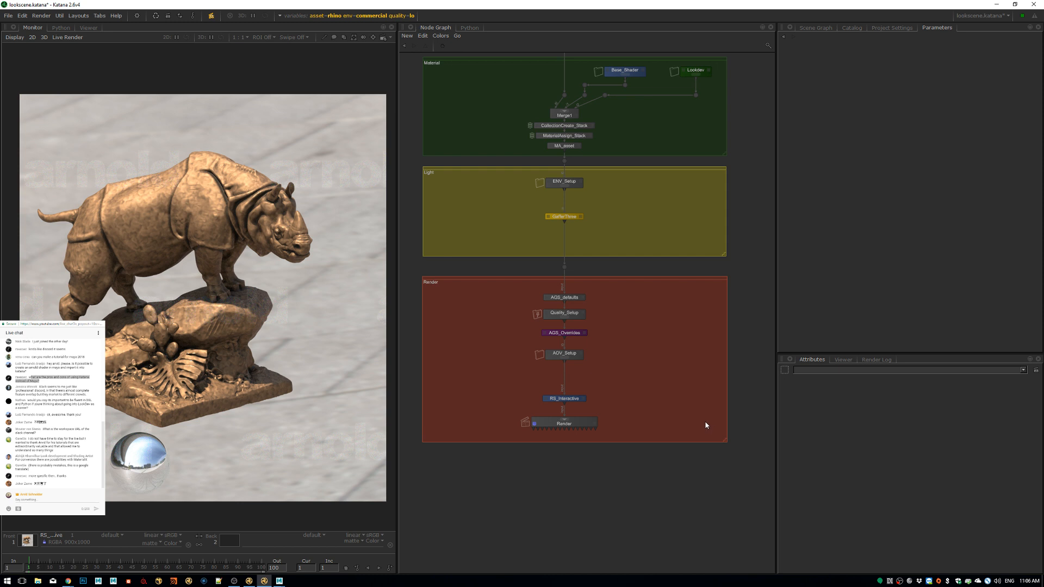
middle_click_drag(640, 361, 627, 402)
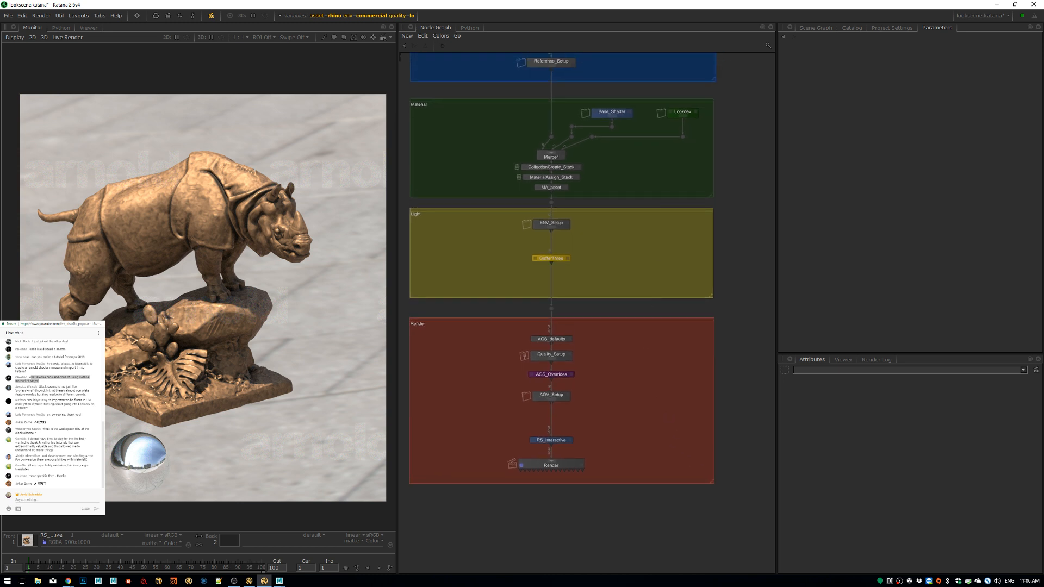
middle_click_drag(676, 277, 660, 352)
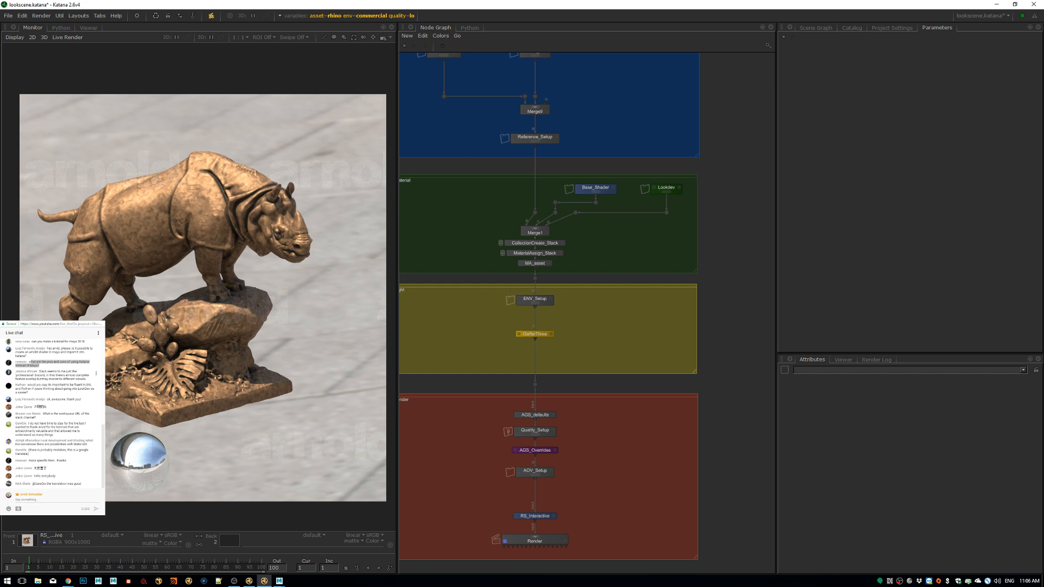
Highlight the live chat questions about being fluent in OSL and Python and about the Slack workspace URL.
left_click_drag(28, 379, 86, 379)
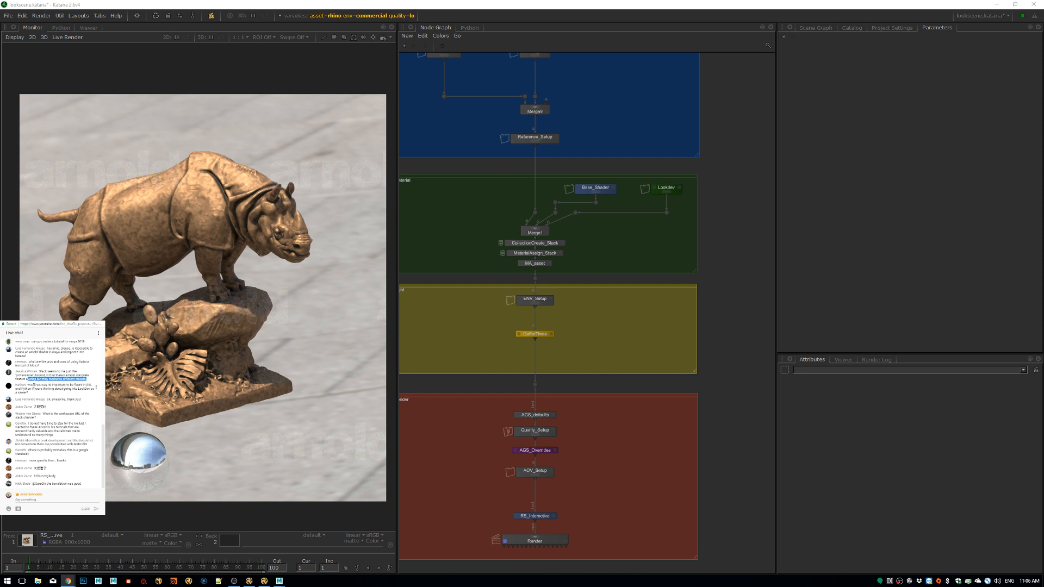
mouse_move(34, 385)
left_mouse_down()
mouse_move(82, 390)
mouse_move(33, 394)
left_mouse_up()
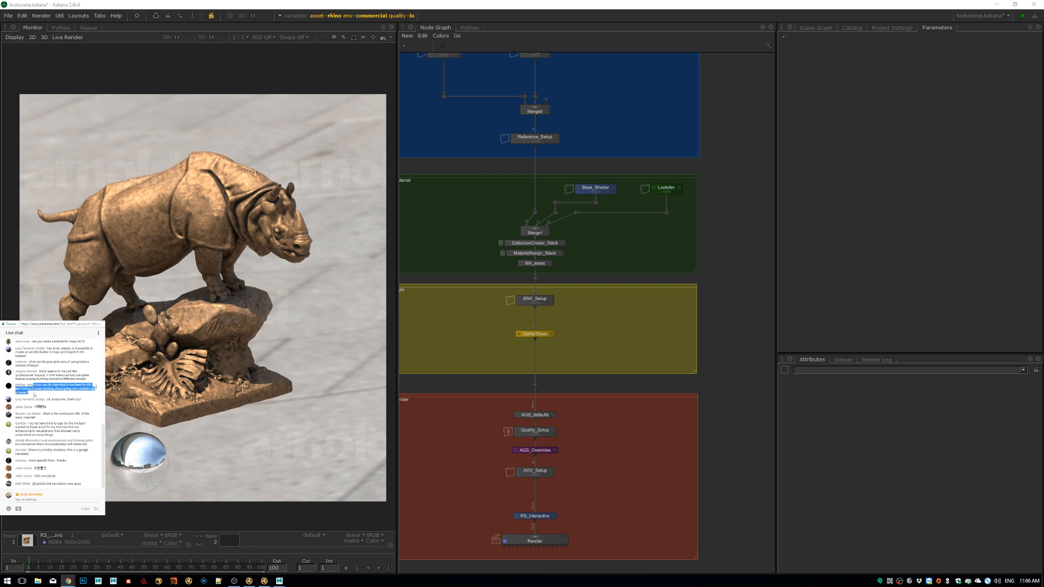
left_click(42, 389)
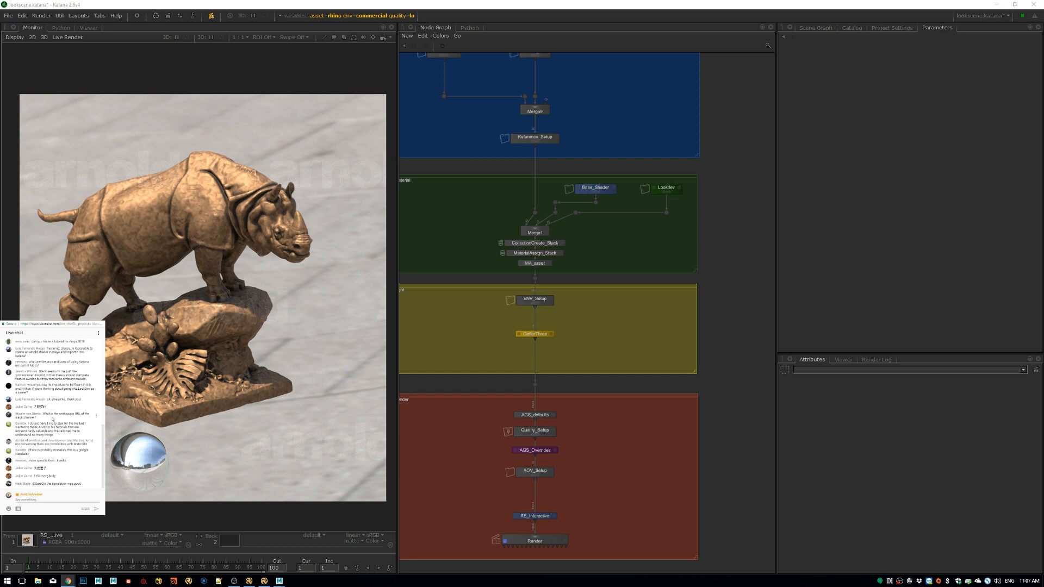
left_click_drag(48, 419, 42, 416)
mouse_move(69, 581)
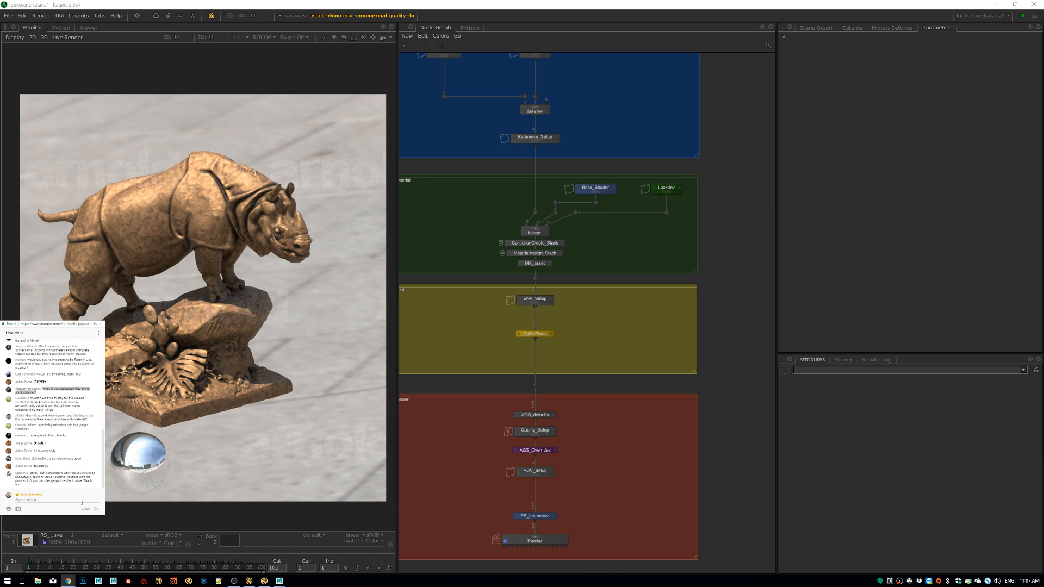
type("https://lightingacademyslack.com/")
key("Return")
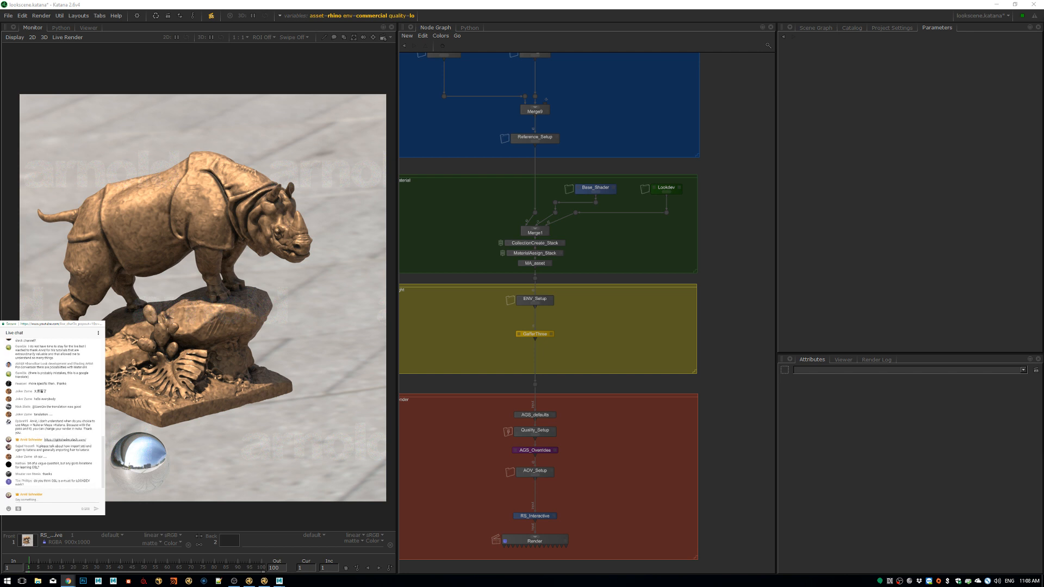
left_click(33, 500)
type("http://lightshader.de/")
key("Return")
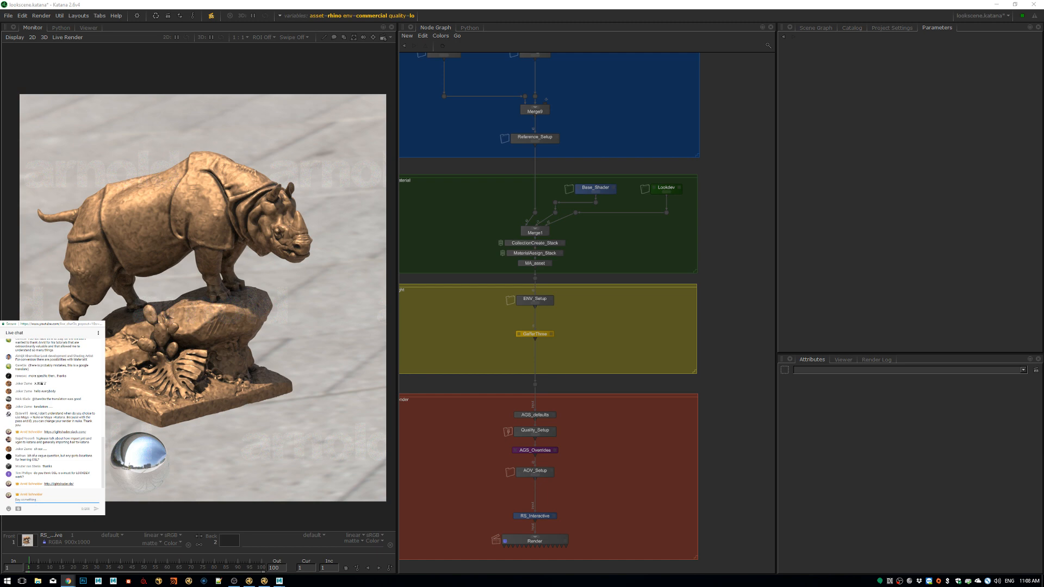
Bring the browser window with lightshader.de into view, show its Join Us on Slack section, and move the window away.
left_click_drag(1043, 25, 676, 102)
scroll(571, 191, "down", 1)
scroll(571, 190, "up", 5)
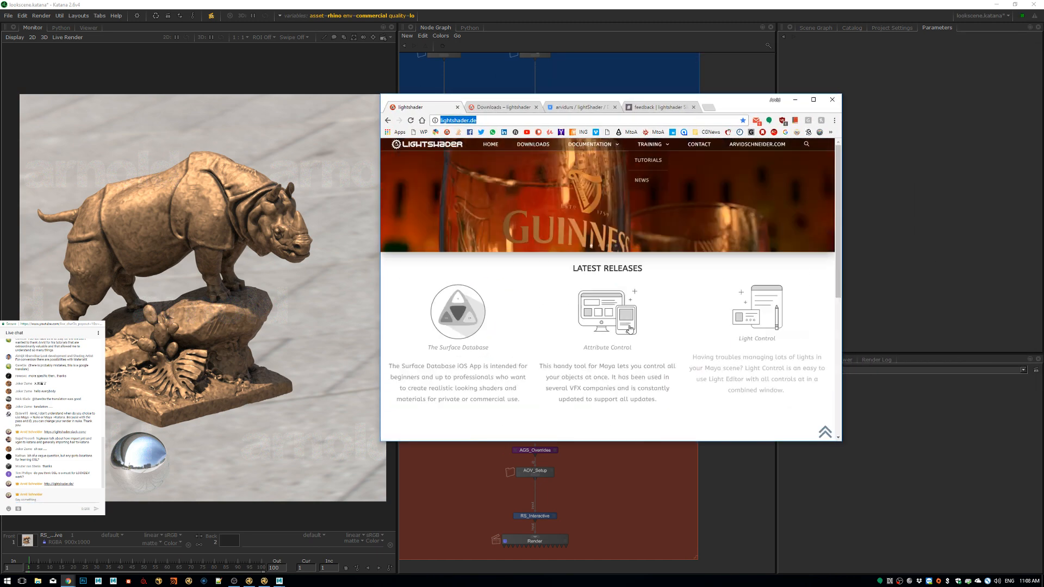
scroll(536, 314, "down", 10)
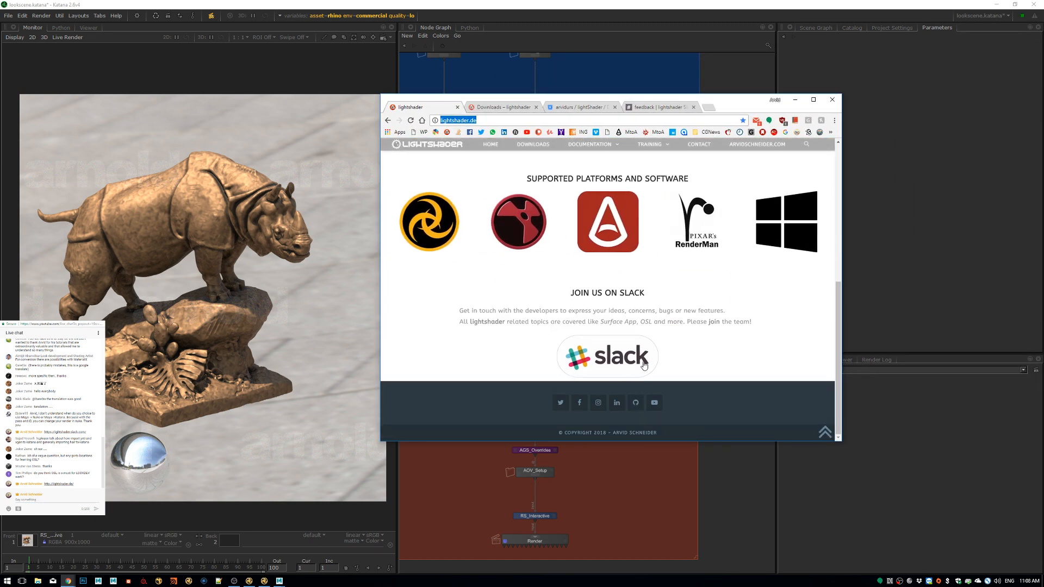
left_click_drag(724, 106, 1043, 106)
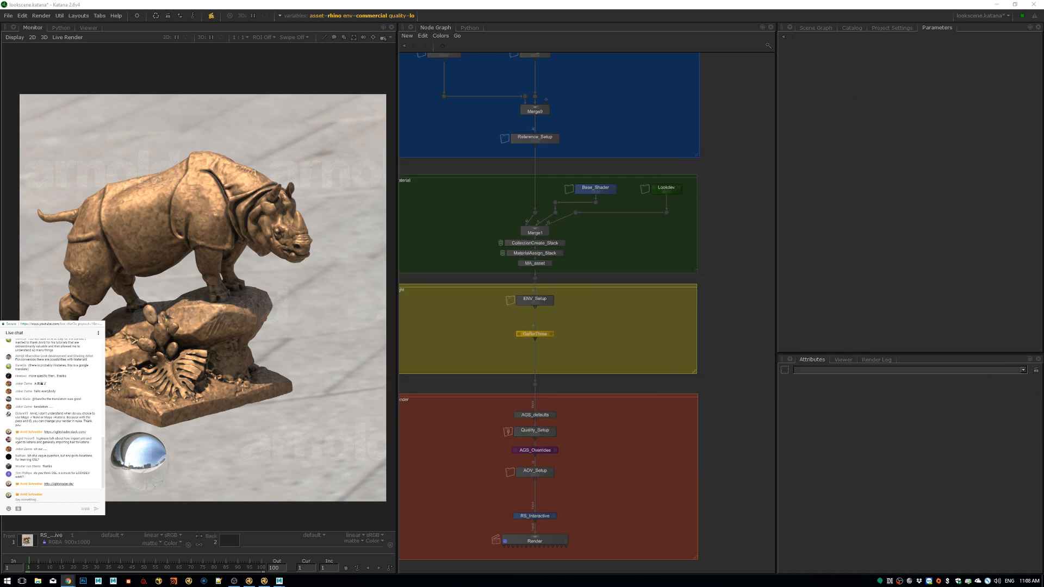
Read back through the live chat messages, marking the ones being answered, and return to the newest messages.
scroll(57, 376, "up", 1)
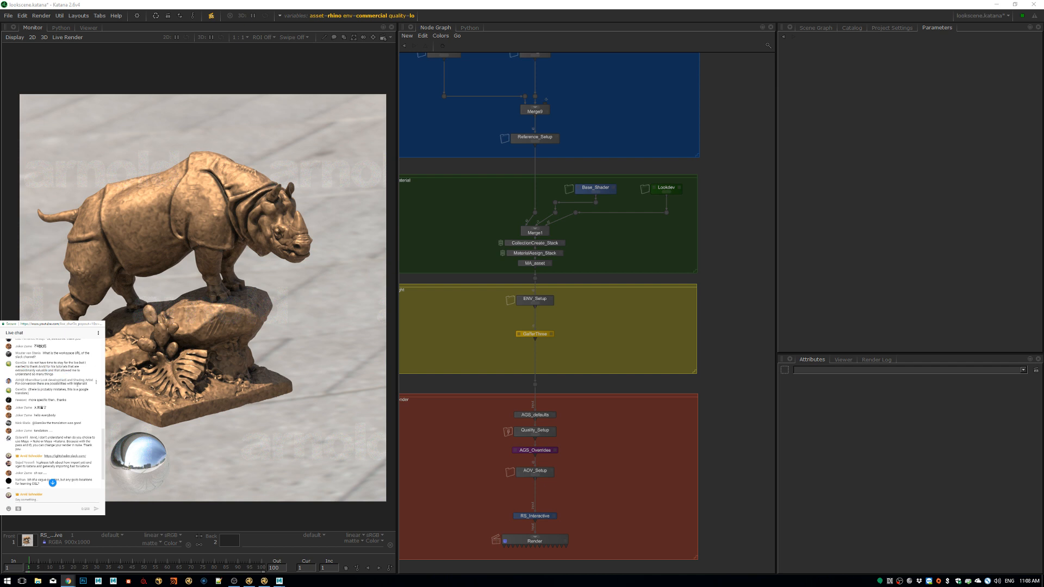
left_click_drag(28, 384, 80, 385)
left_click(81, 385)
left_click_drag(55, 423, 15, 424)
left_click(57, 437)
scroll(44, 437, "down", 2)
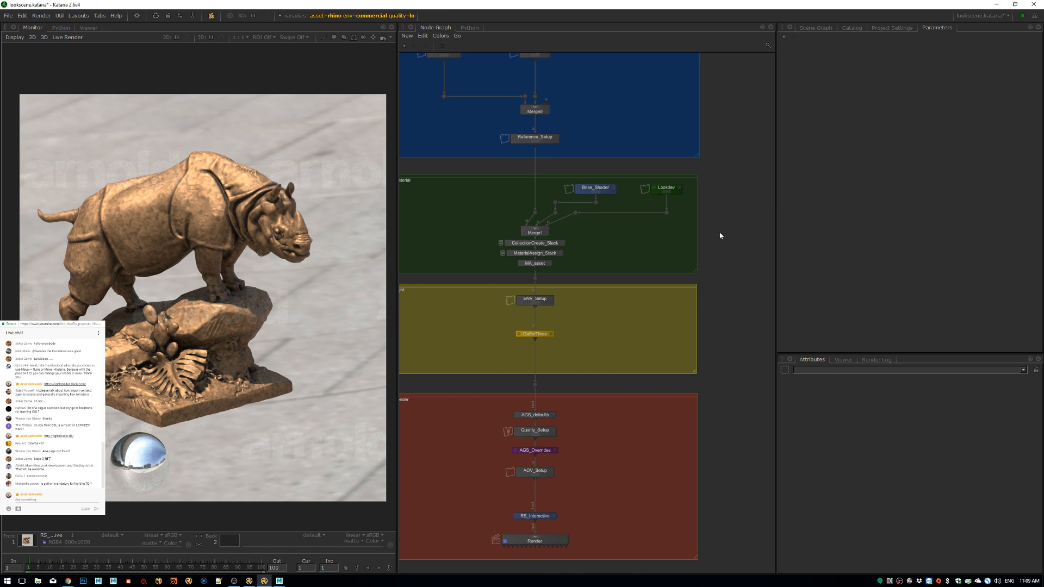
Add an Alembic_In node beside the Material section and replace it with an image node.
key("Tab")
key("Return")
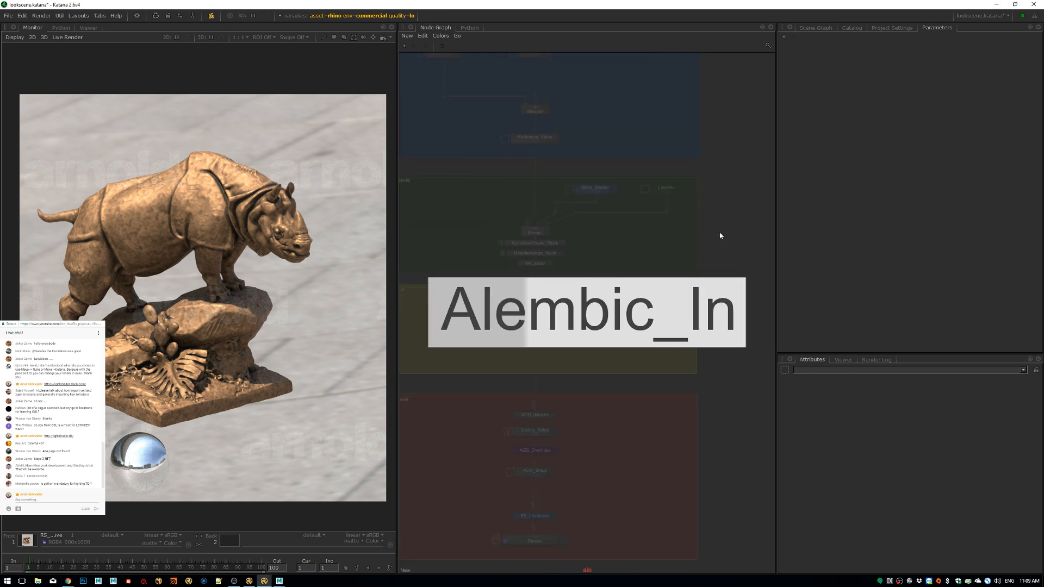
left_click(720, 233)
key("Tab")
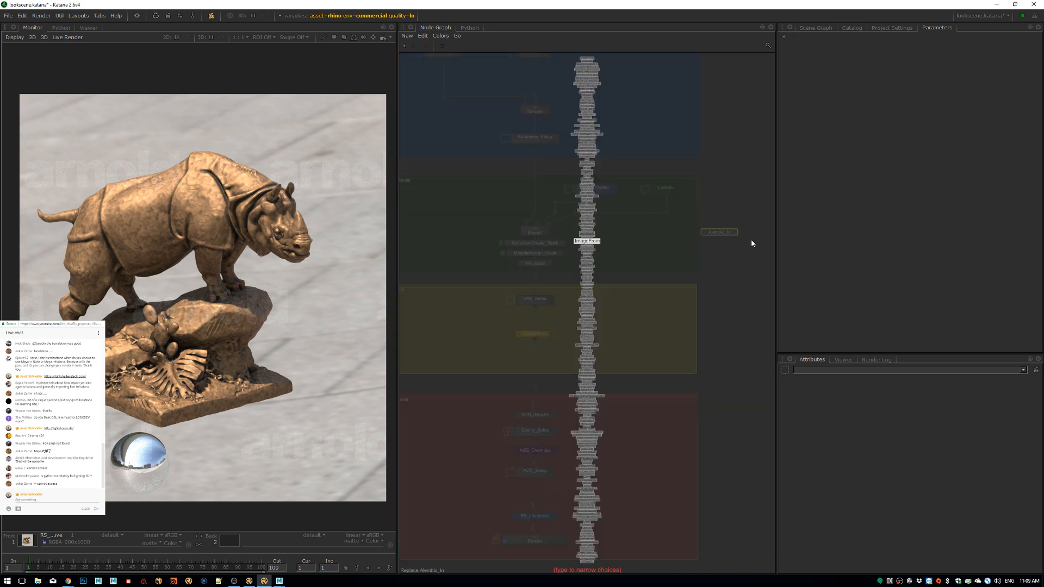
key("Return")
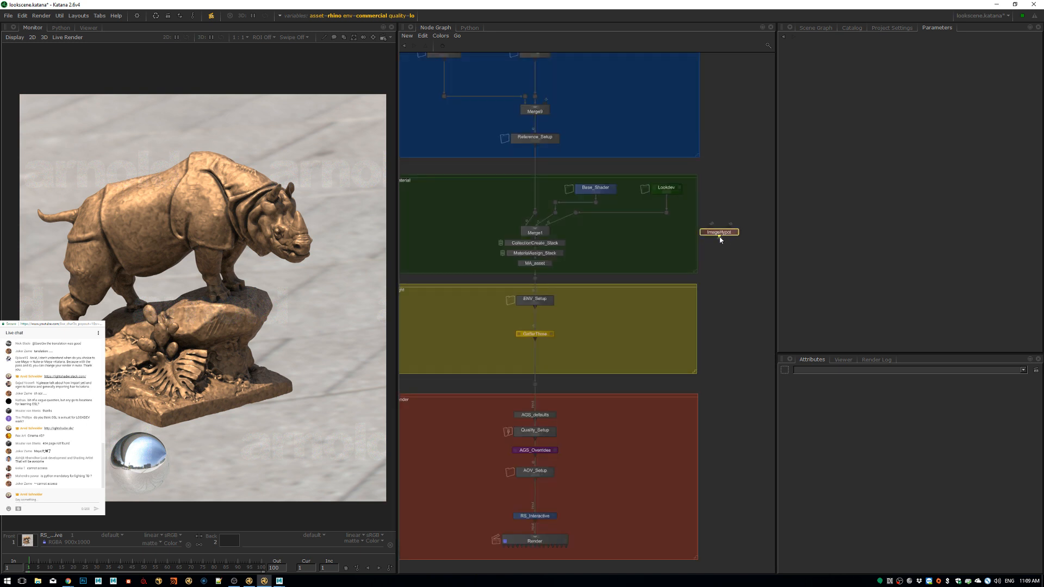
scroll(688, 271, "up", 2)
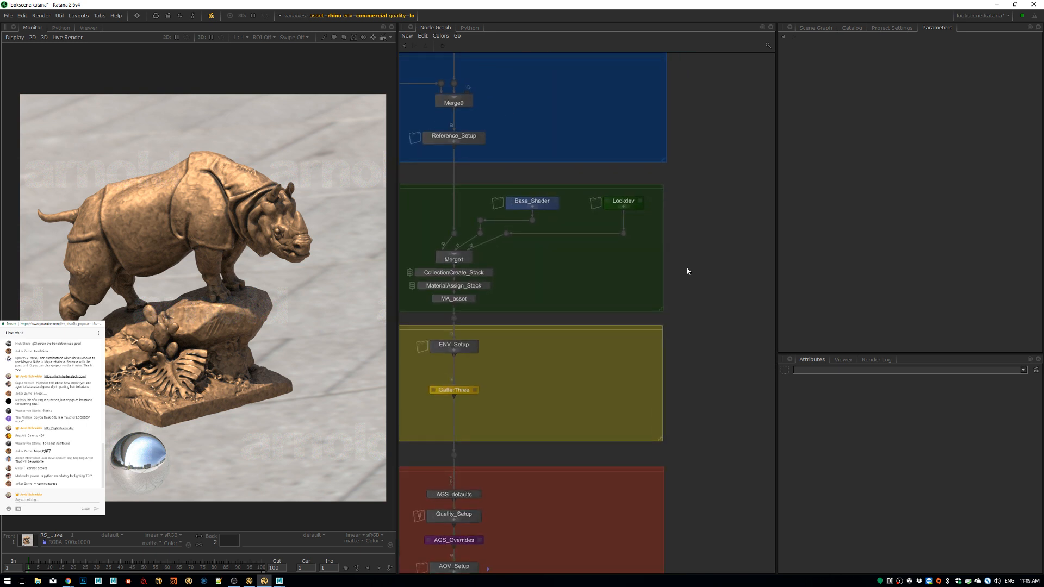
Search the Arnold shading node list for "ai", "co" and "*cur", and leave it without adding a node.
key("Tab")
key("Escape")
key("shift+a")
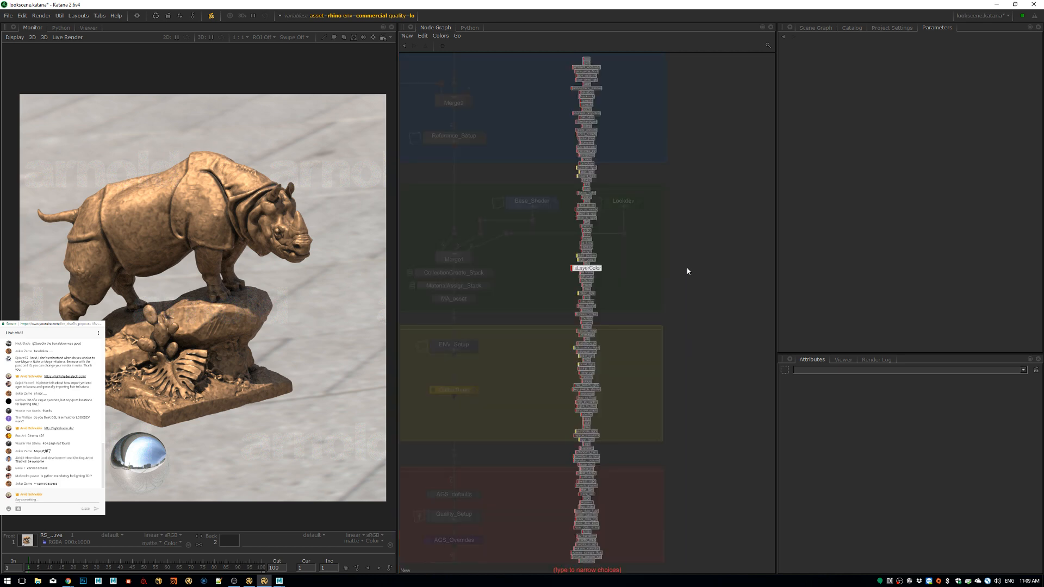
type("ai")
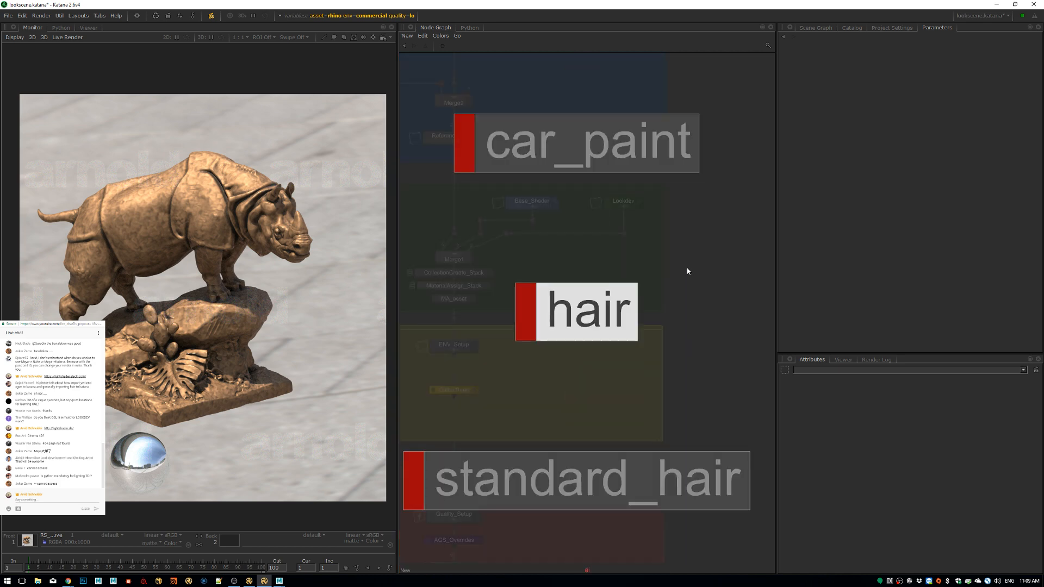
key("BackSpace")
key("BackSpace")
type("co")
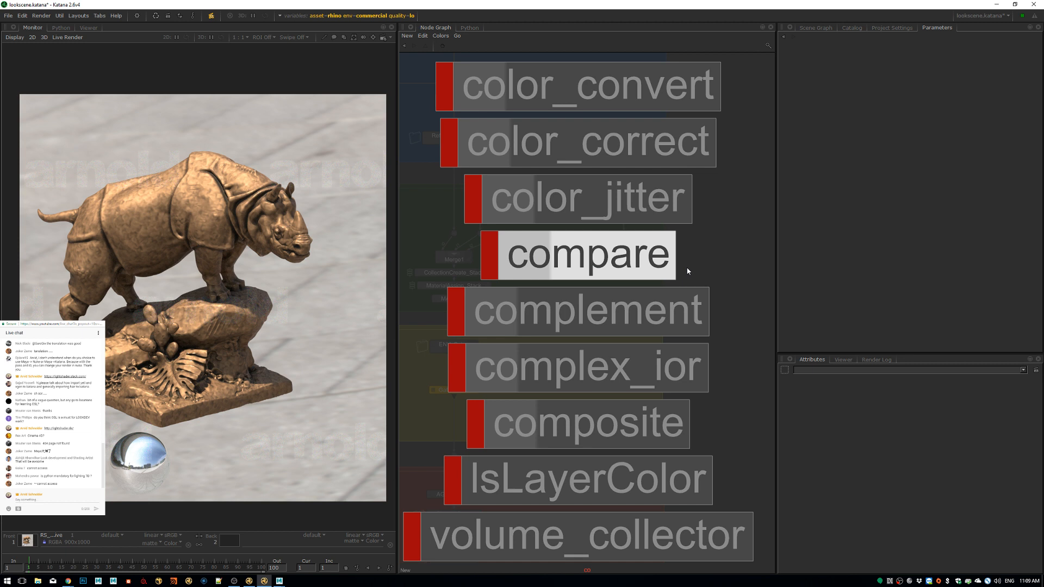
key("BackSpace")
key("BackSpace")
type("*cur")
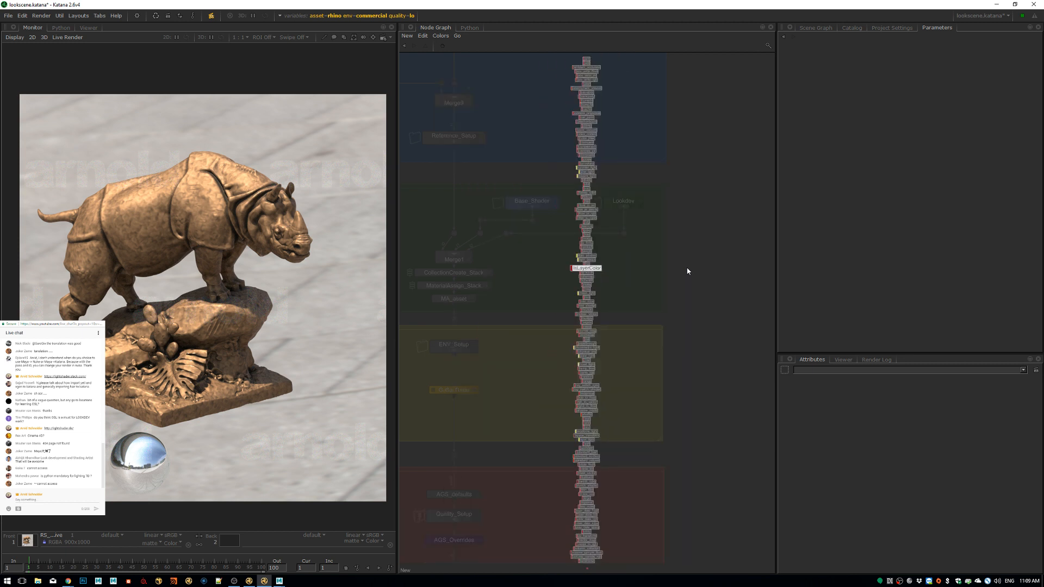
key("BackSpace")
key("BackSpace")
key("BackSpace")
key("Escape")
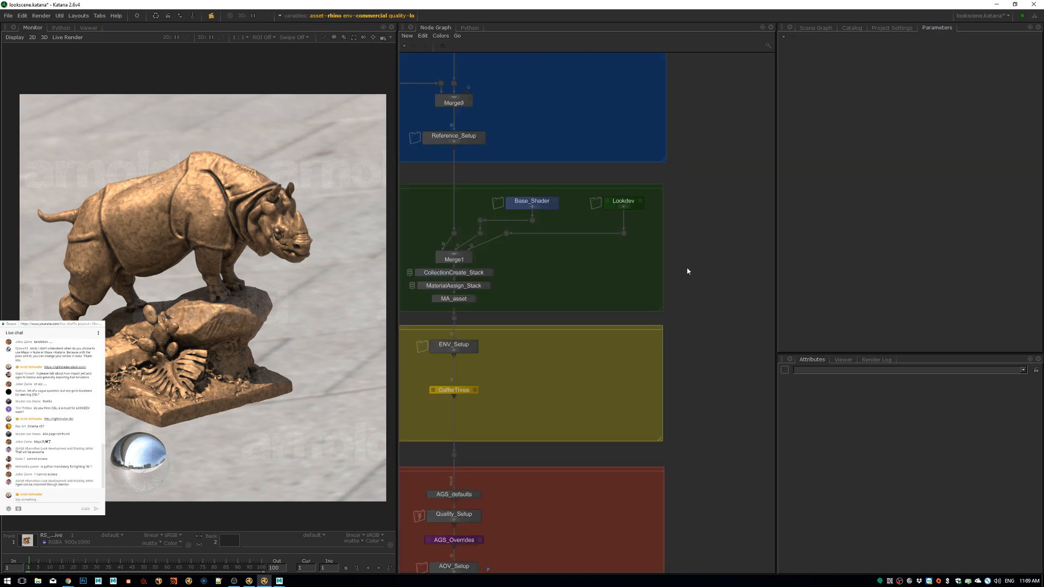
Search the general node list for "cur" and leave it without adding a node.
key("Tab")
type("cur")
key("BackSpace")
key("BackSpace")
key("BackSpace")
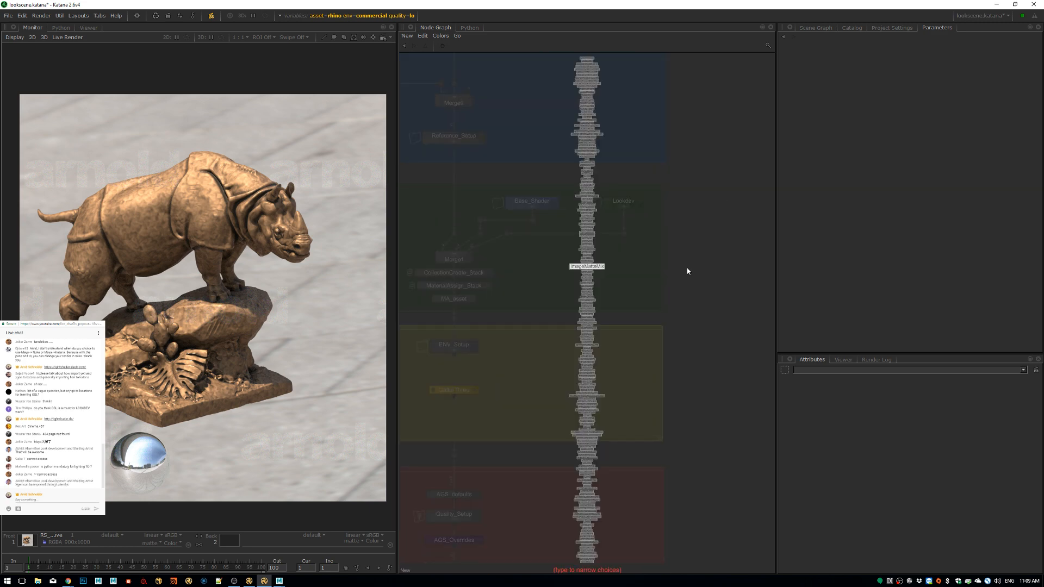
key("Escape")
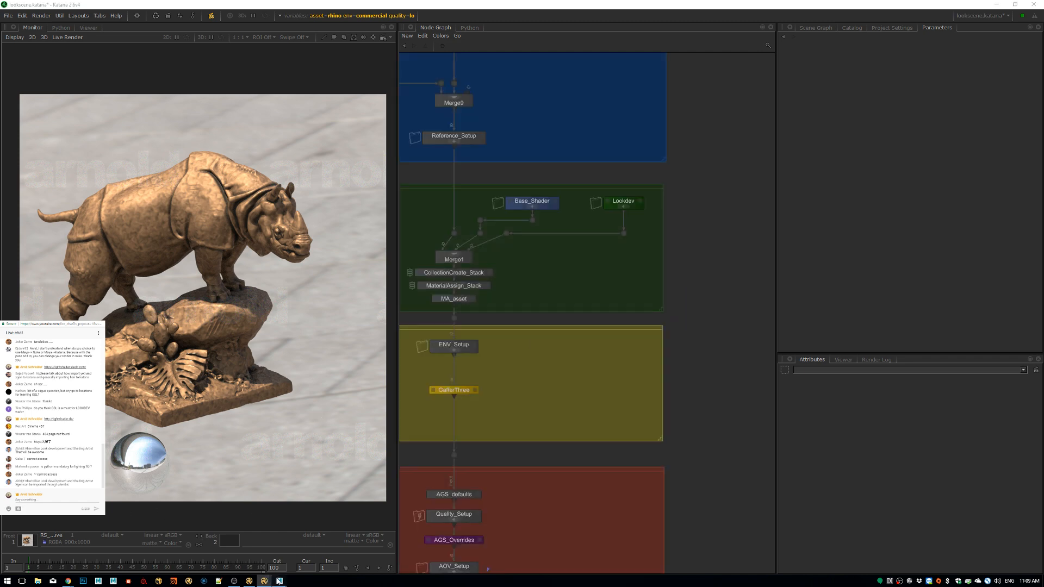
Switch to Maya, add an Arnold Curve Collector to the shader ball scene and show its curve mode options.
left_click(324, 549)
left_click(319, 14)
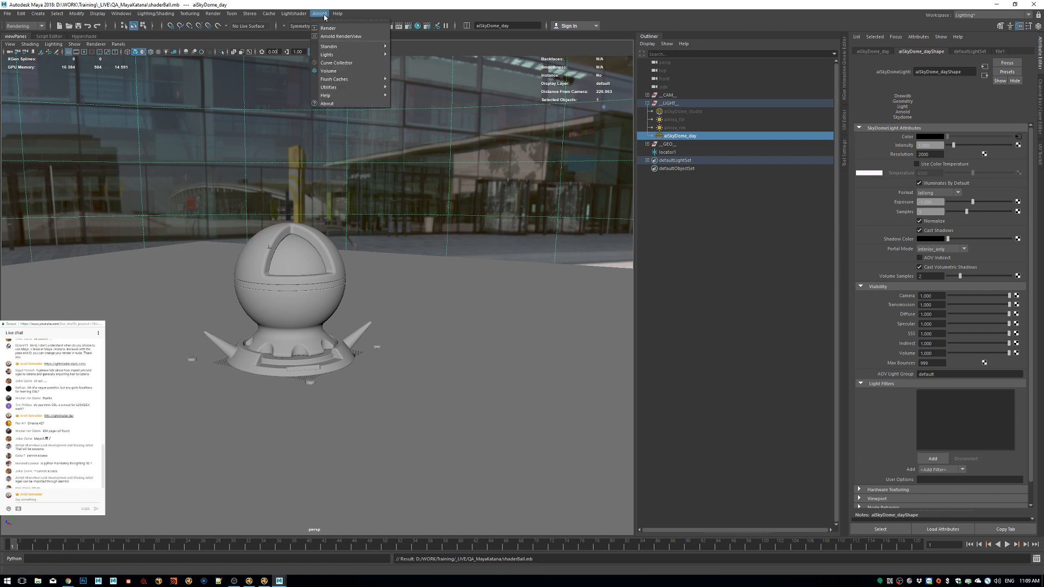
left_click(358, 63)
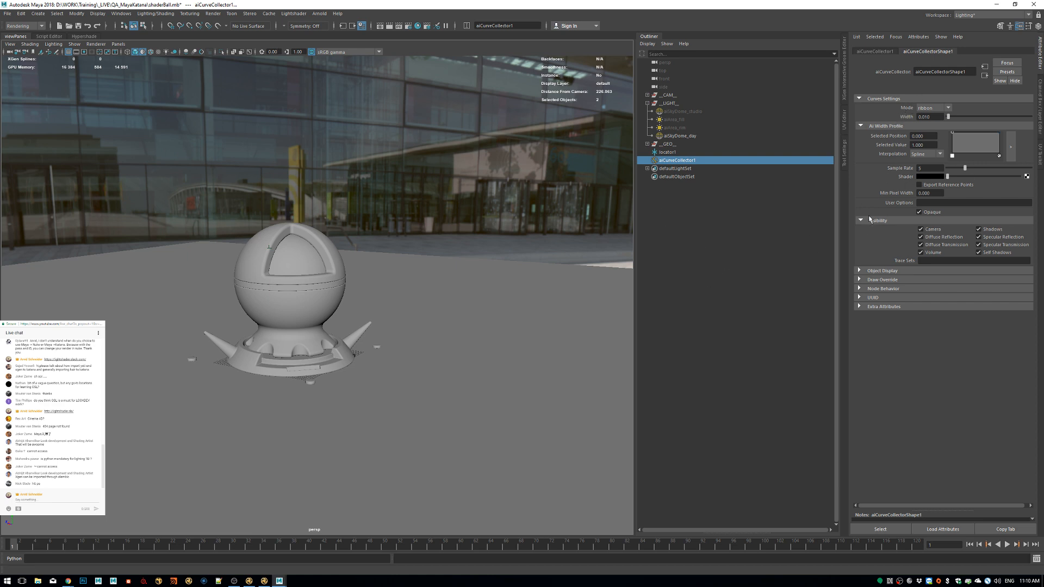
left_click(696, 160)
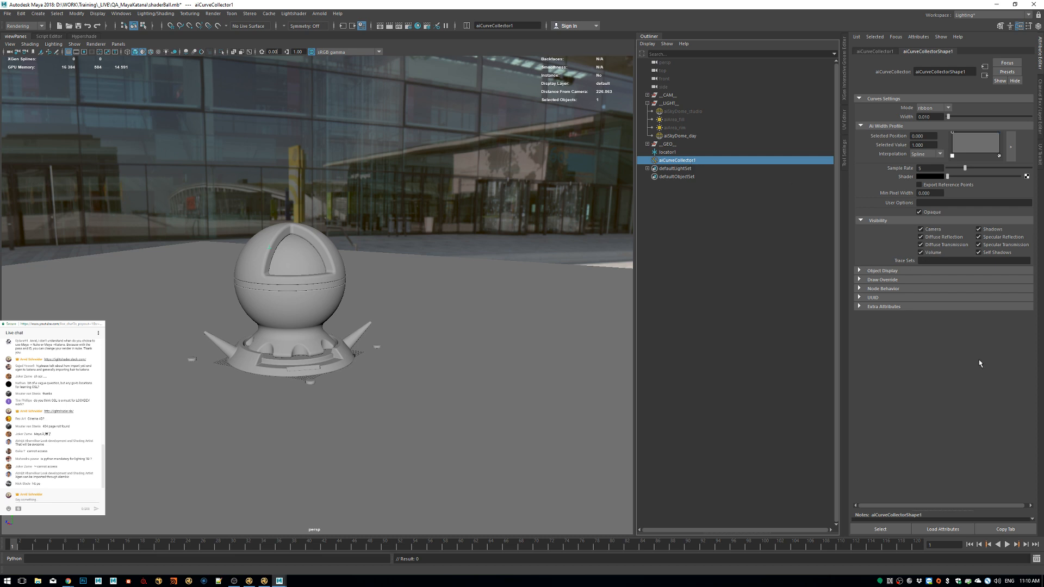
left_click(933, 108)
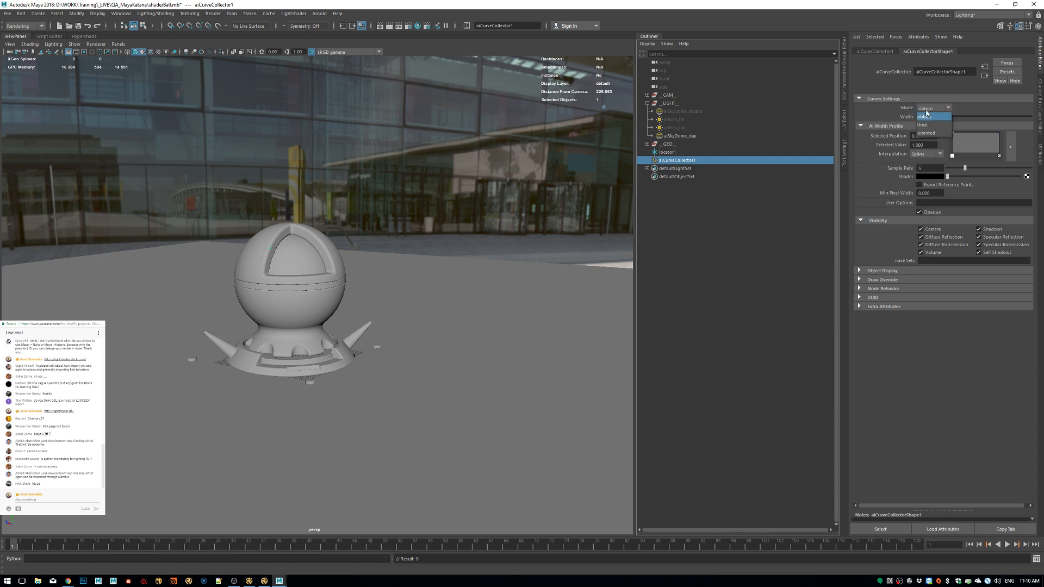
left_click(921, 353)
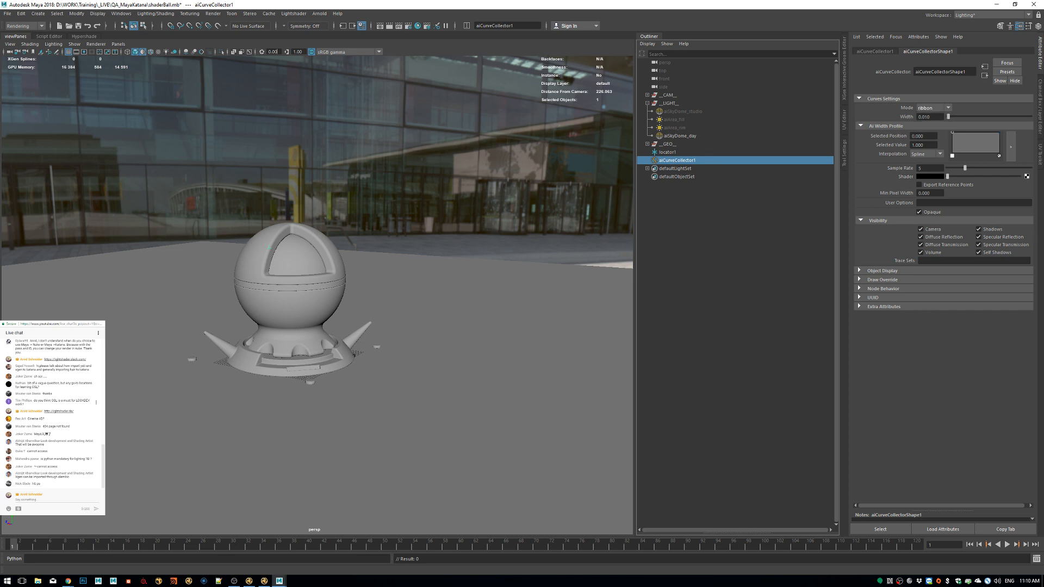
Mark the messages being answered in the live chat one after another, clearing each highlight.
left_click_drag(69, 427, 44, 427)
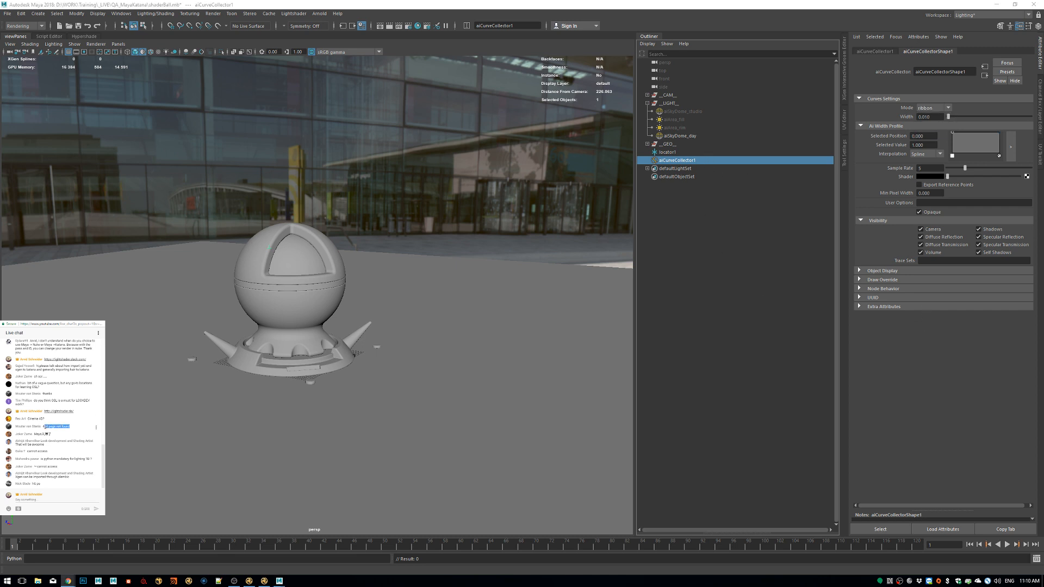
left_click(66, 428)
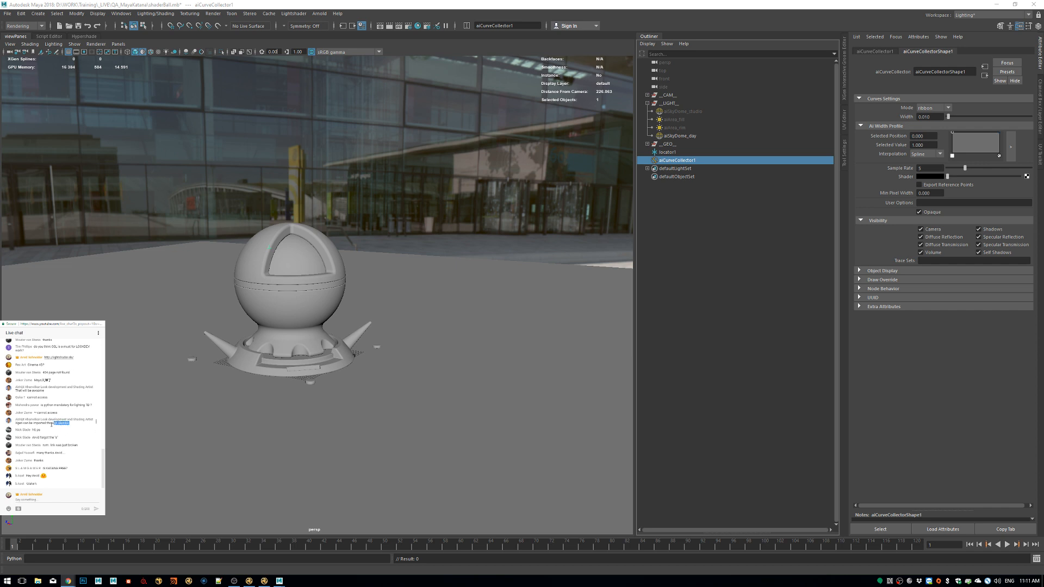
left_click_drag(23, 423, 76, 425)
left_click(76, 425)
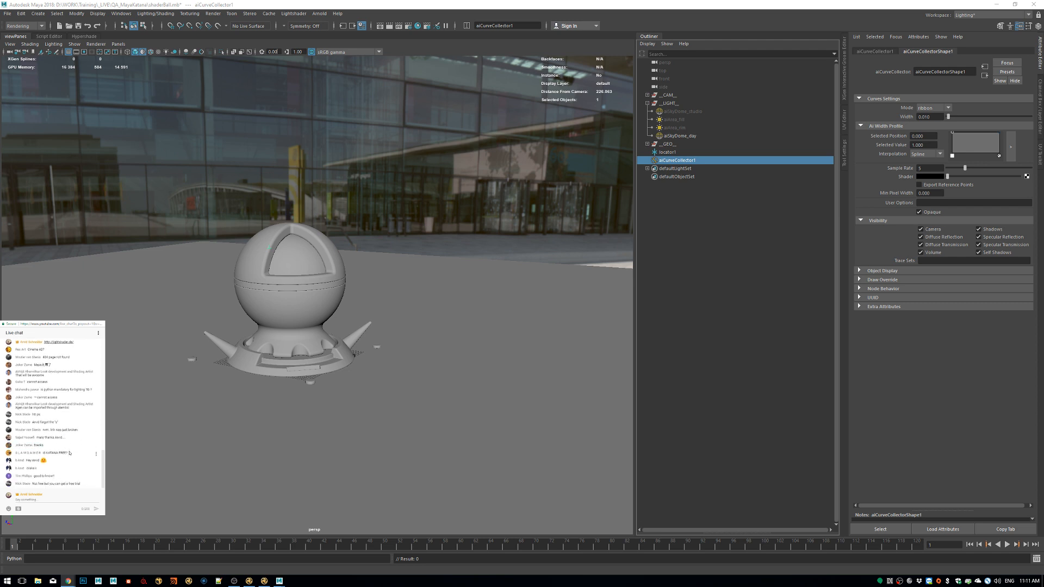
left_click_drag(69, 453, 51, 455)
left_click(51, 456)
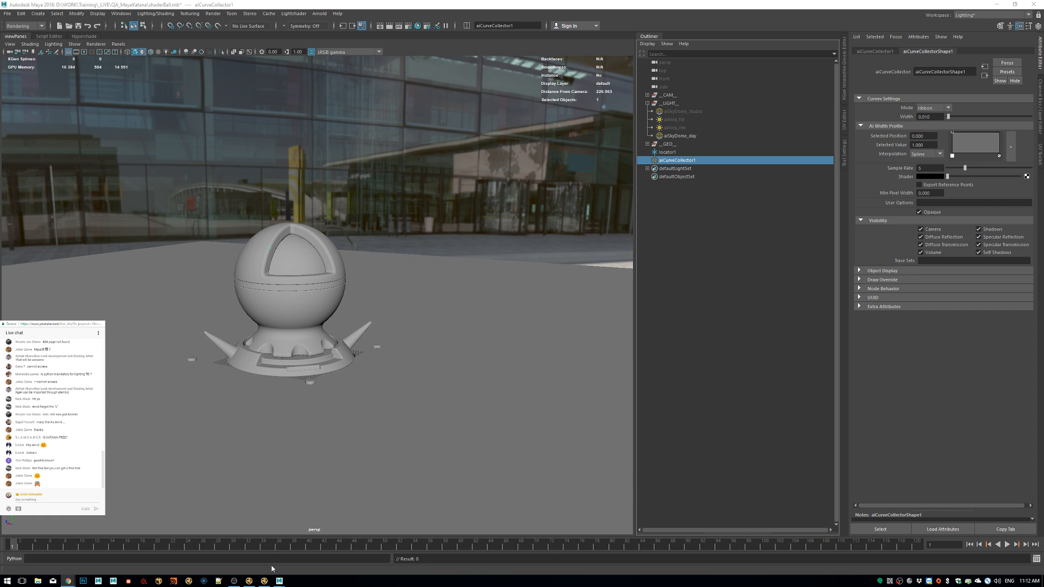
Switch back to Katana, widen the Monitor and Node Graph panes, and centre the rhino render in the Monitor.
left_click(264, 581)
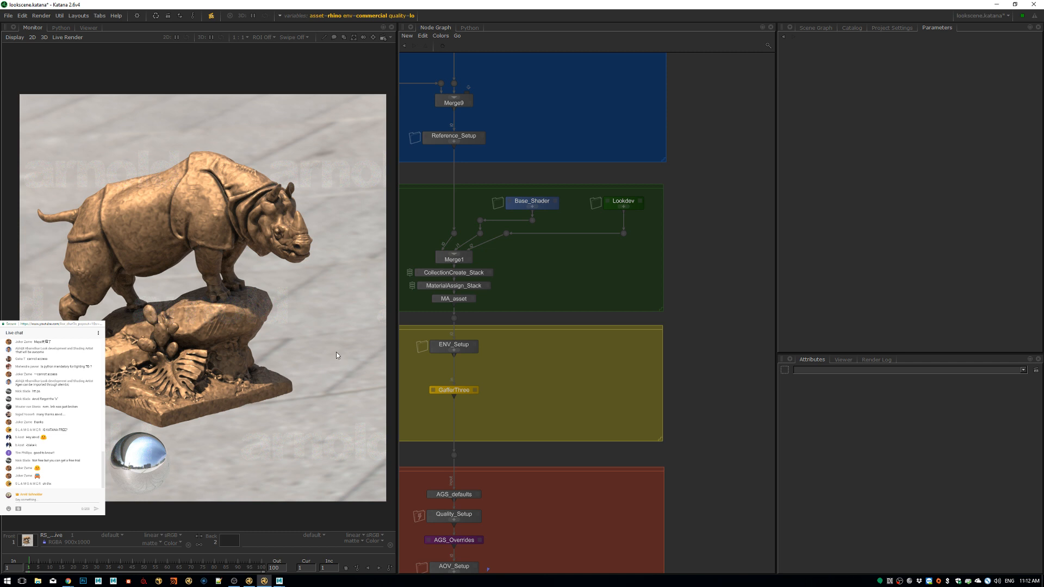
middle_click_drag(572, 161, 638, 196)
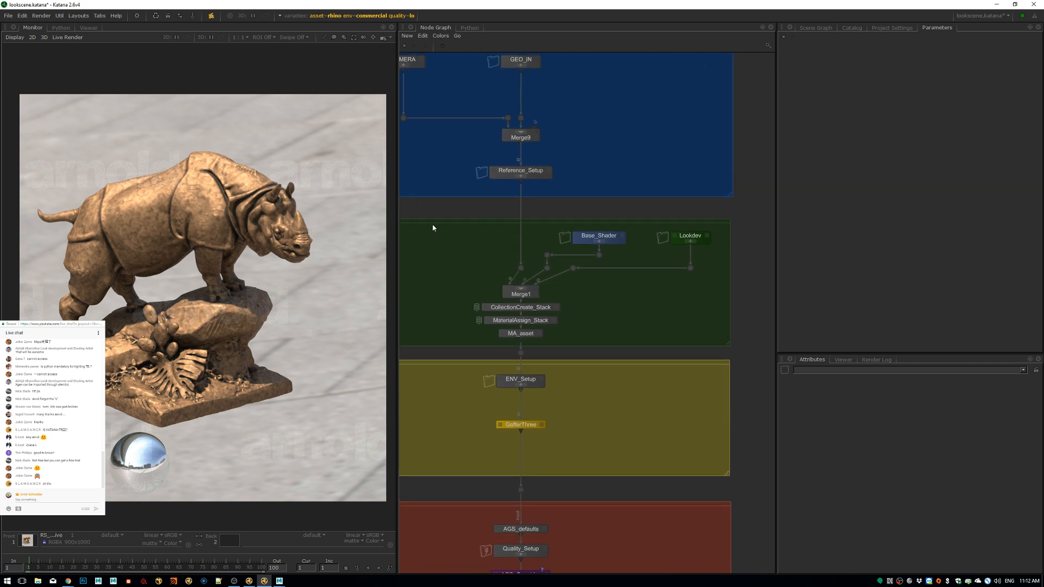
left_click_drag(398, 223, 418, 218)
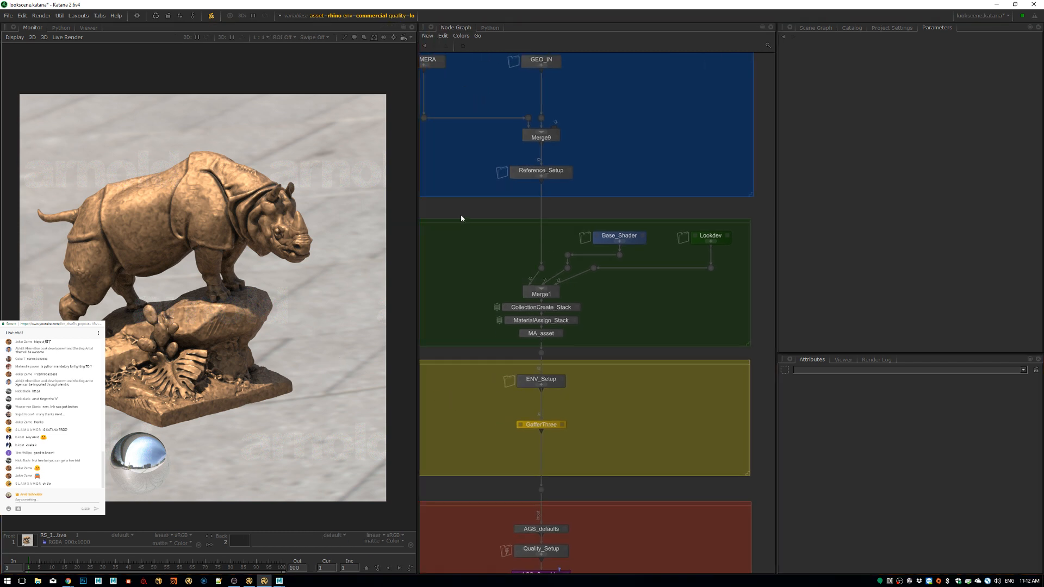
left_click_drag(777, 252, 834, 254)
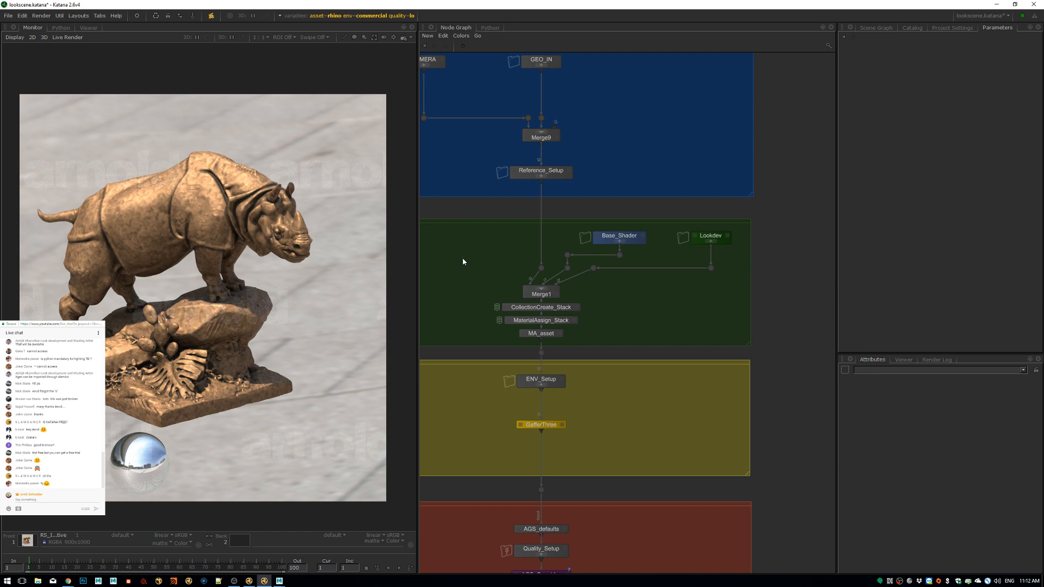
middle_click_drag(498, 268, 503, 269)
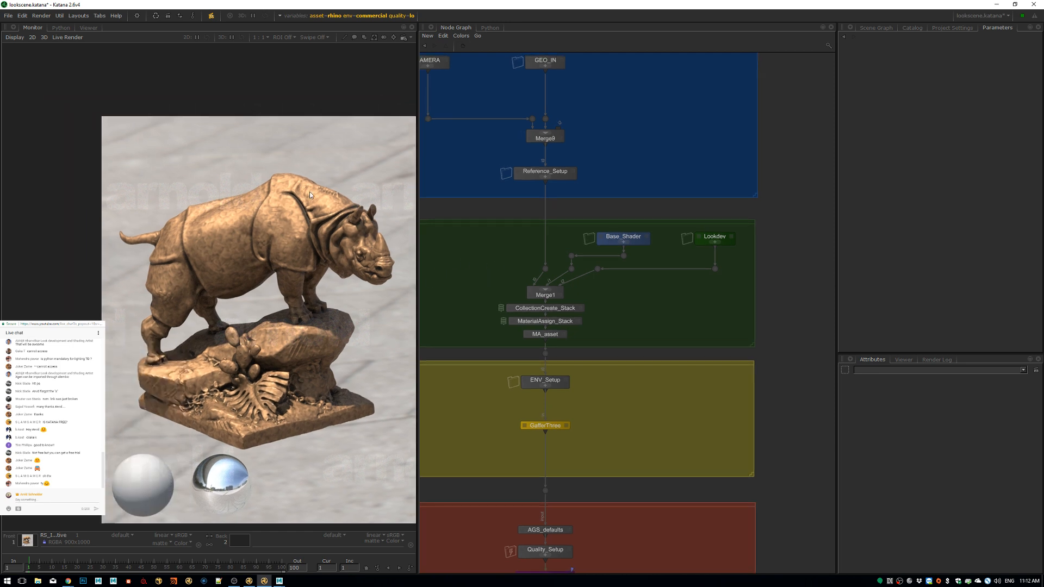
scroll(298, 410, "up", 3)
middle_click_drag(383, 513, 350, 319)
scroll(264, 337, "down", 2)
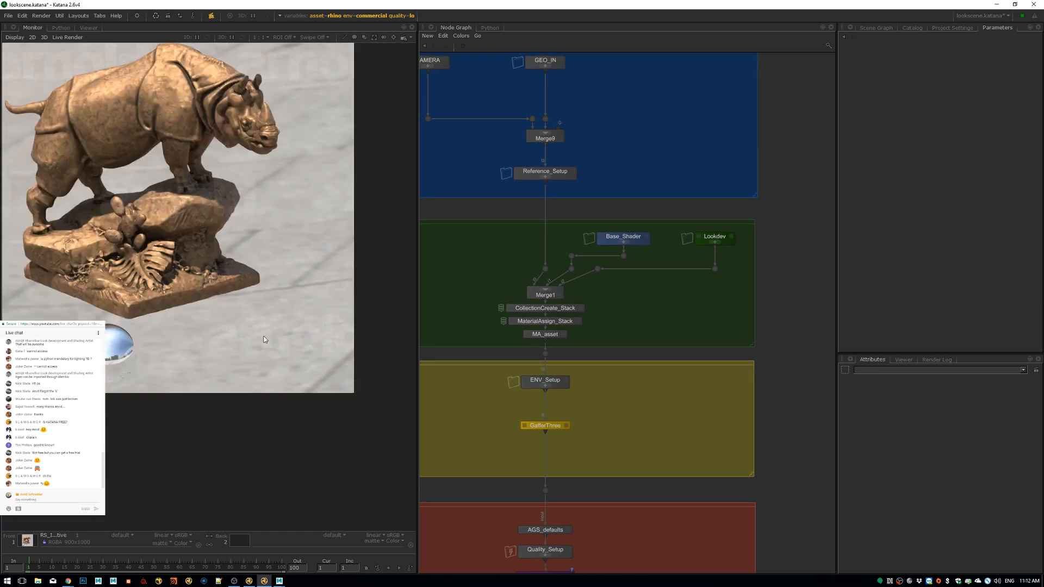
middle_click_drag(264, 337, 391, 464)
scroll(317, 255, "up", 1)
scroll(317, 254, "down", 1)
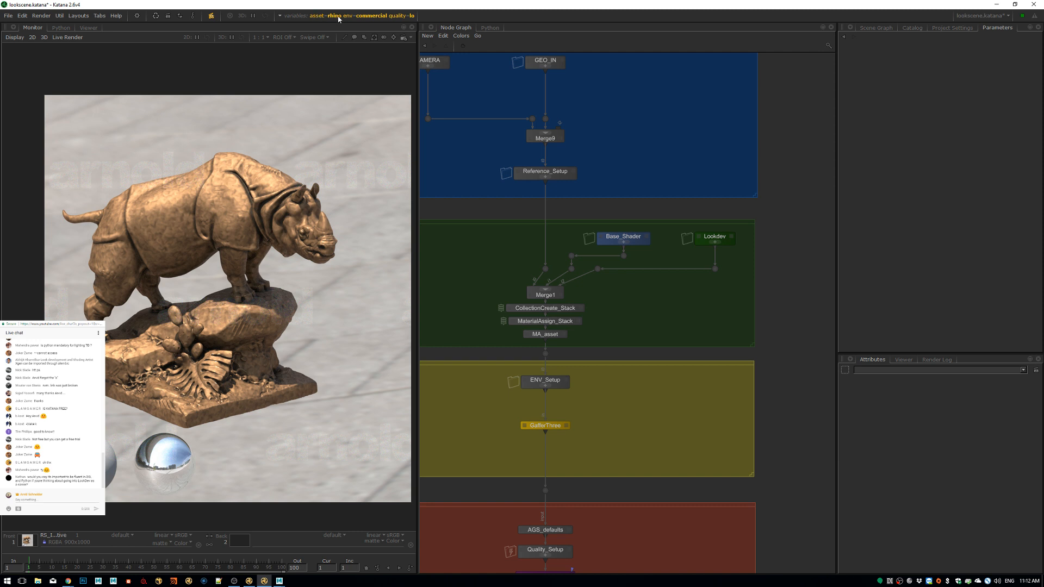
Set the asset graph state variable to head and render the scene from the RS_Interactive node.
left_click(327, 17)
left_click(389, 45)
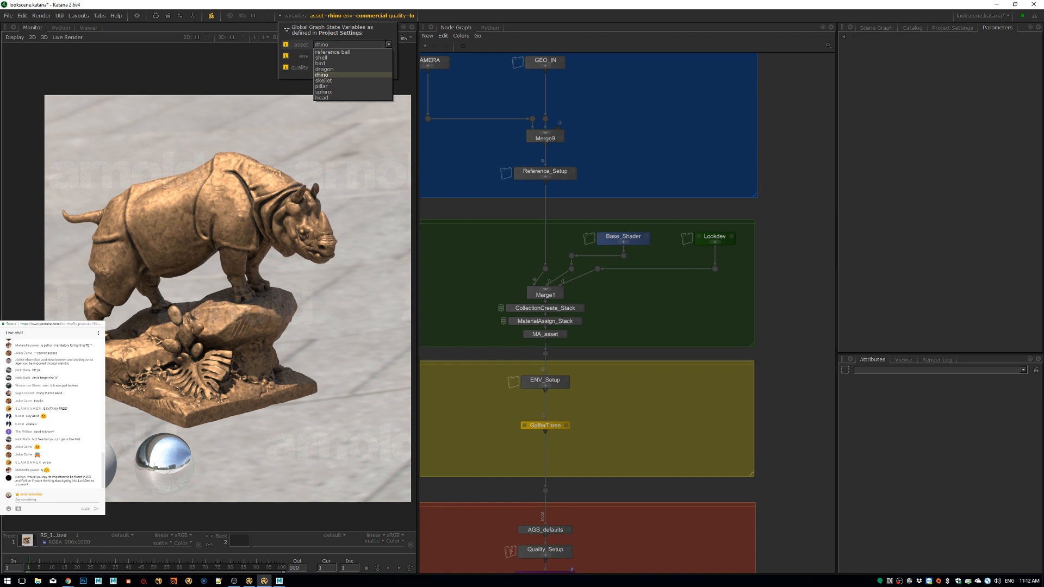
left_click(332, 97)
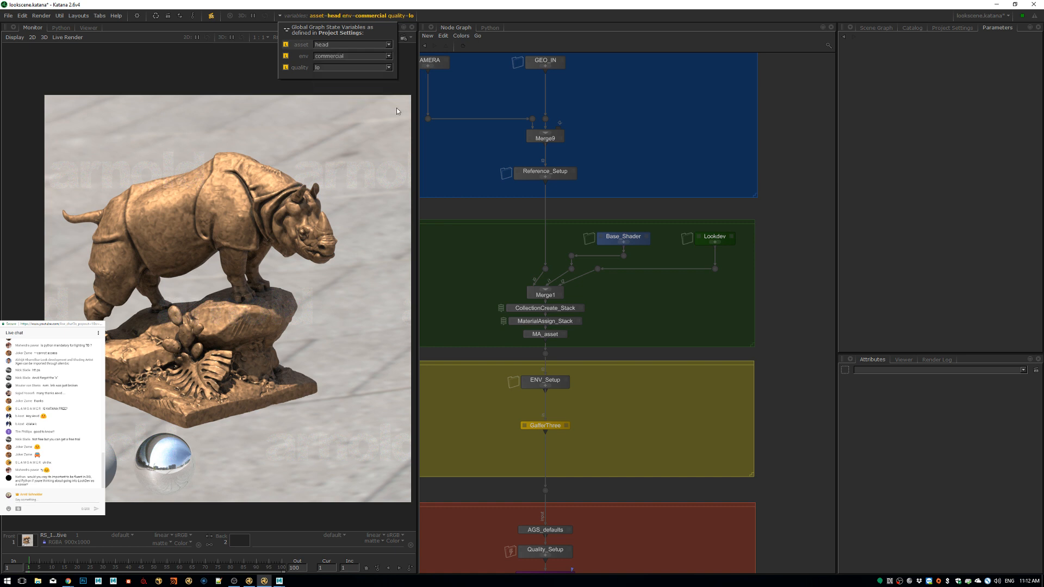
middle_click_drag(570, 346, 592, 102)
right_click(576, 419)
left_click(588, 428)
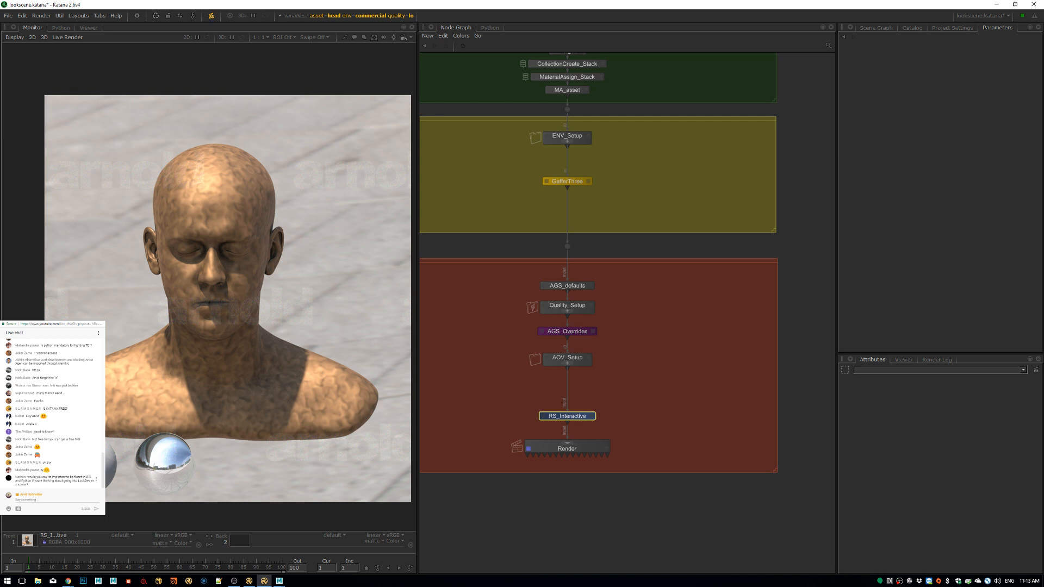
Mark the chat question being answered, and briefly expand and collapse the Lookdev group in the Node Graph.
mouse_move(41, 481)
left_mouse_down()
mouse_move(29, 485)
mouse_move(34, 477)
left_mouse_up()
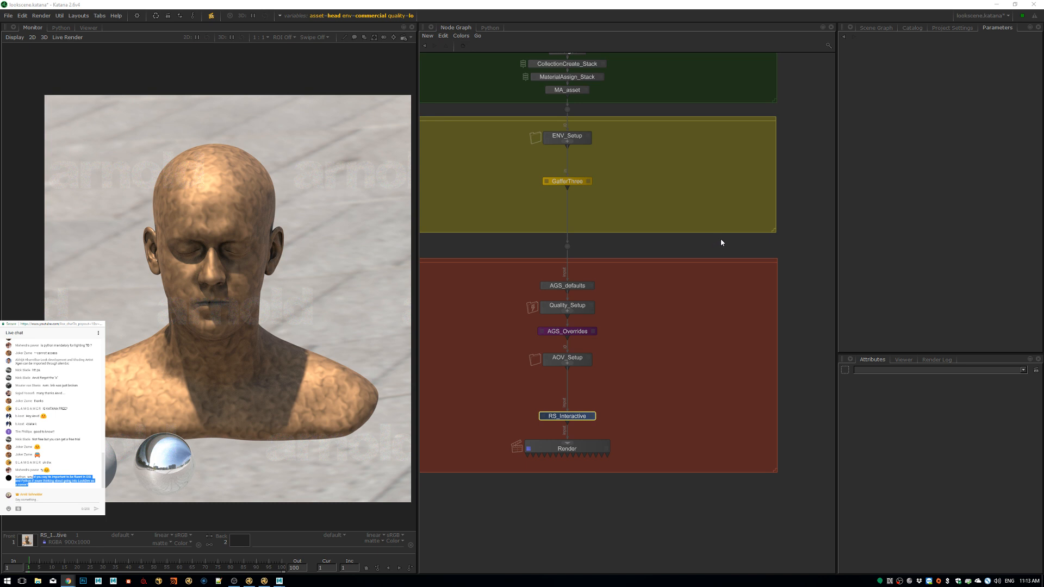
scroll(705, 278, "up", 5)
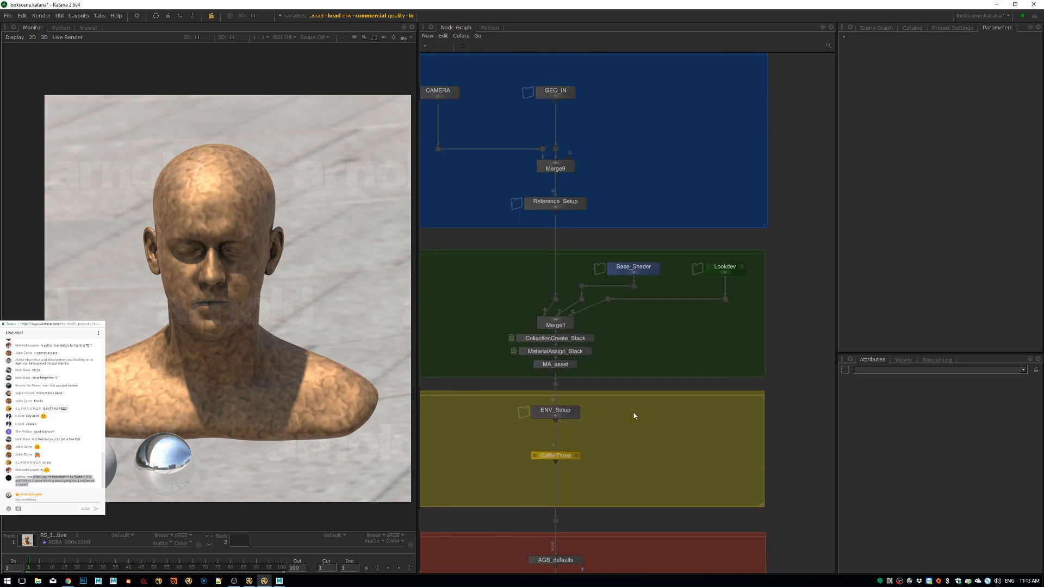
left_click(726, 278)
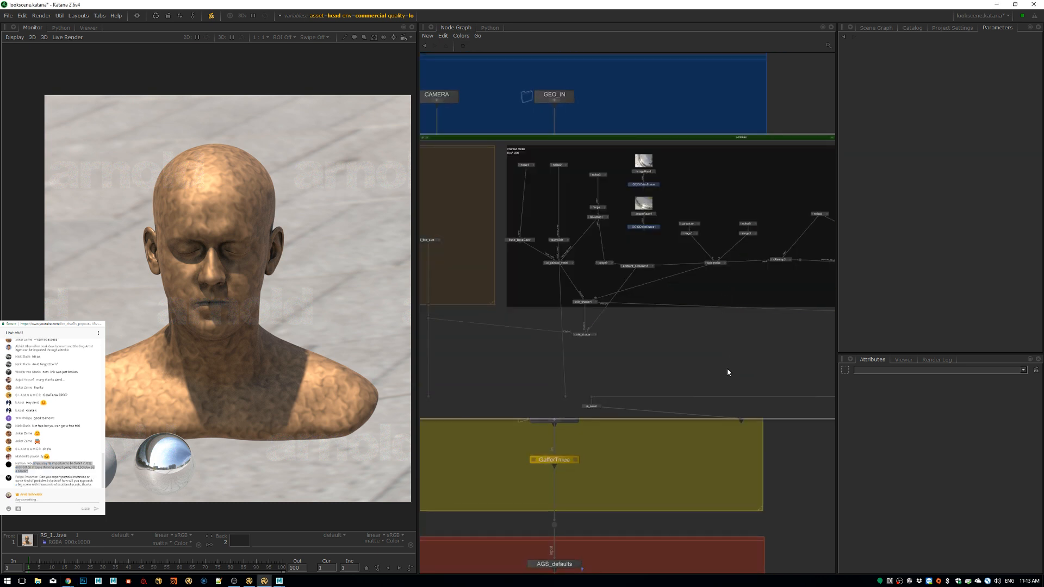
left_click(832, 139)
scroll(751, 231, "down", 4)
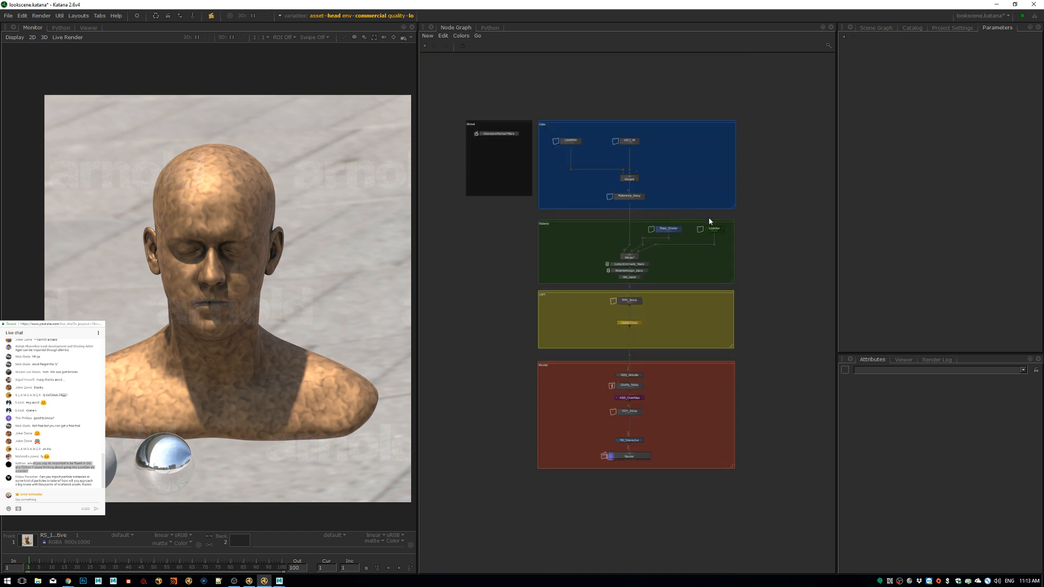
middle_click_drag(710, 222, 649, 224)
scroll(650, 226, "up", 3)
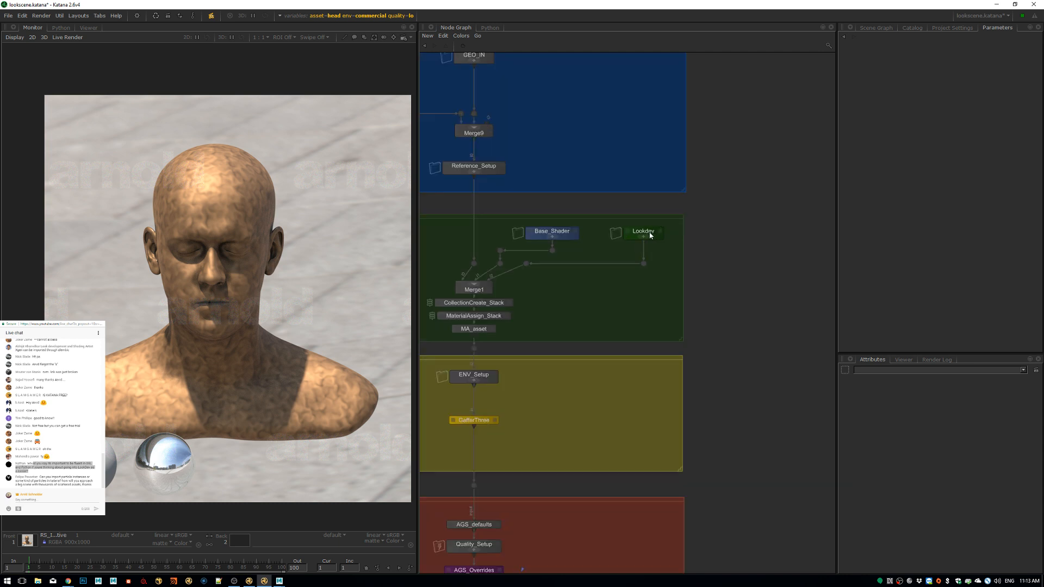
Enter the Lookdev group and view the ImageRead2 reference photo from the Corroded Copper section in the Monitor.
middle_click(650, 233, "ctrl")
scroll(693, 220, "down", 6)
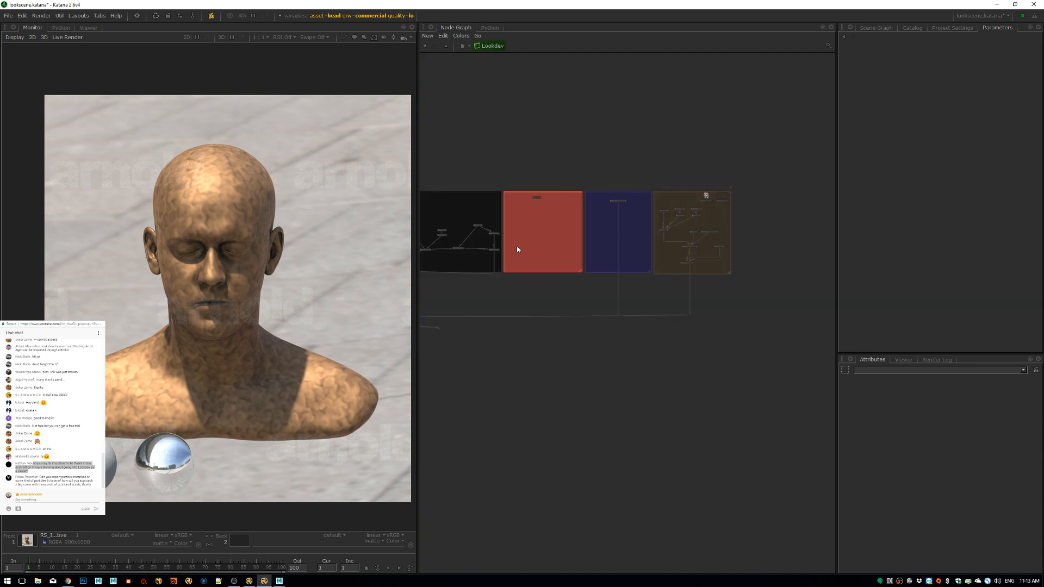
middle_click_drag(517, 250, 738, 285)
middle_click_drag(520, 268, 503, 244)
scroll(718, 220, "up", 6)
middle_click_drag(816, 201, 418, 229)
middle_click_drag(825, 261, 389, 249)
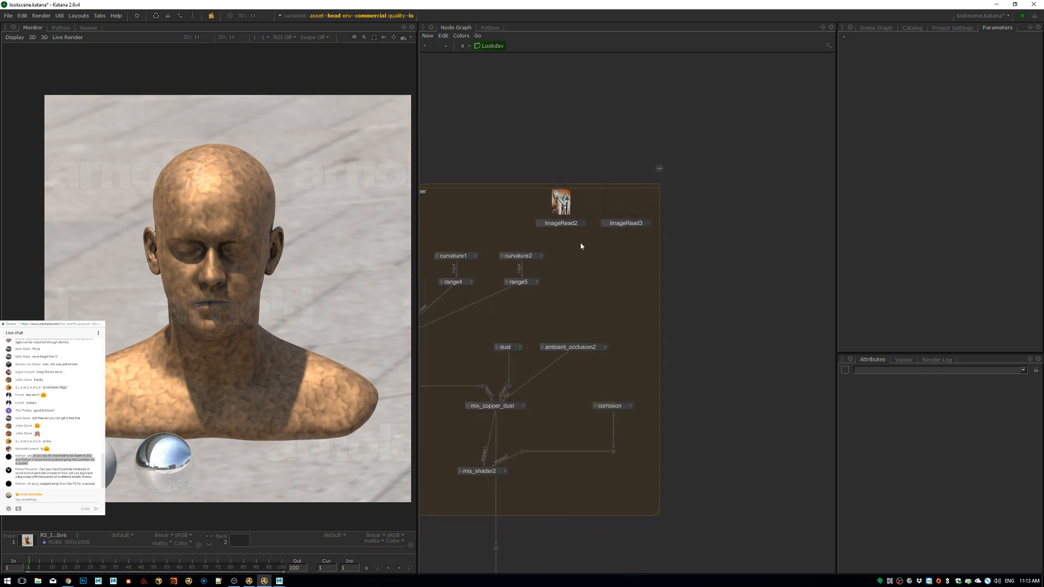
middle_click_drag(540, 218, 575, 231)
left_click(575, 235)
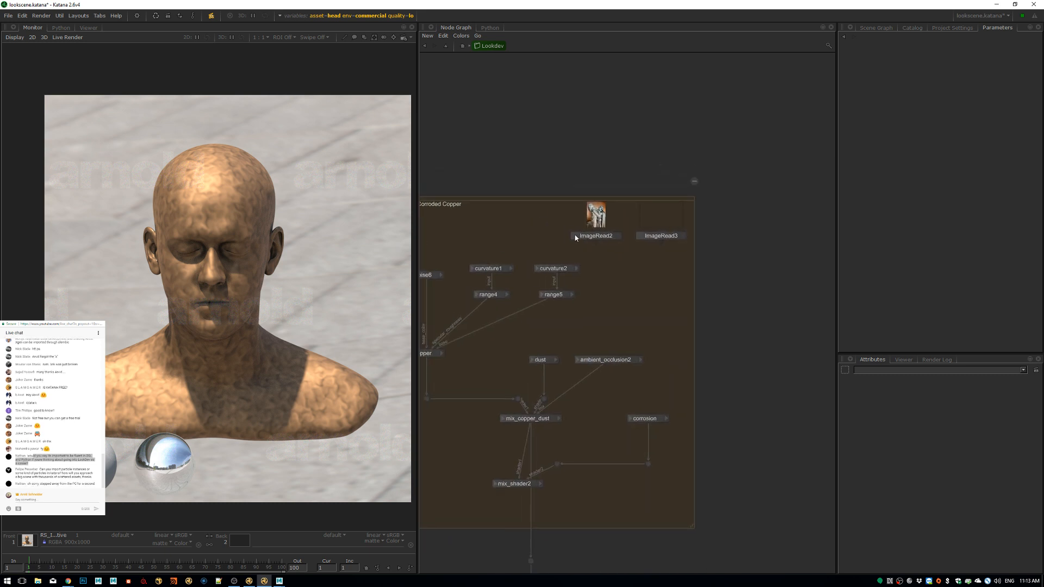
scroll(267, 241, "down", 7)
scroll(296, 197, "up", 3)
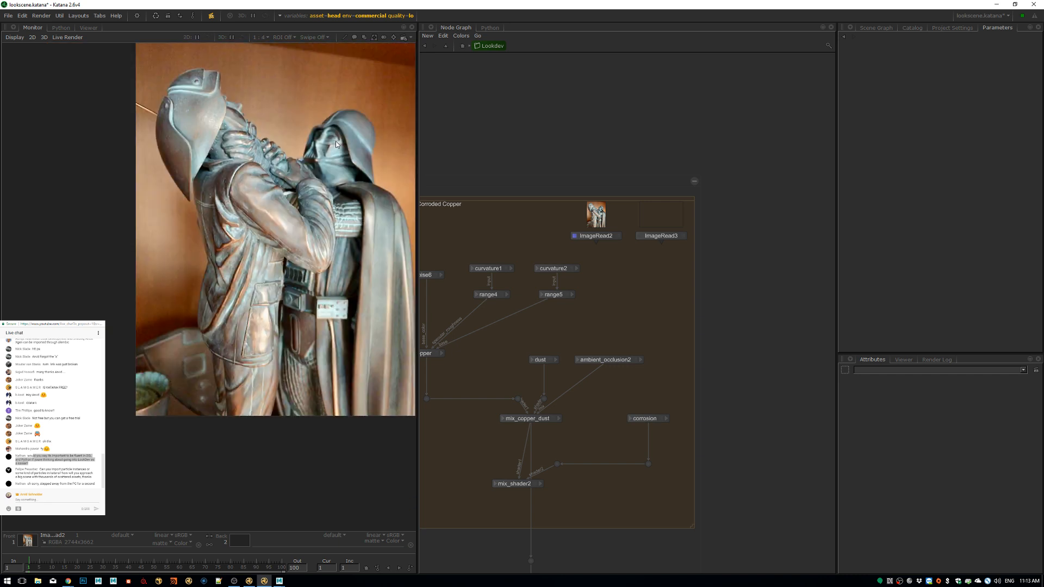
Examine the corroded copper reference photo up close in the Monitor, from the coat and sleeve to the hooded figure.
middle_click_drag(285, 142, 271, 176)
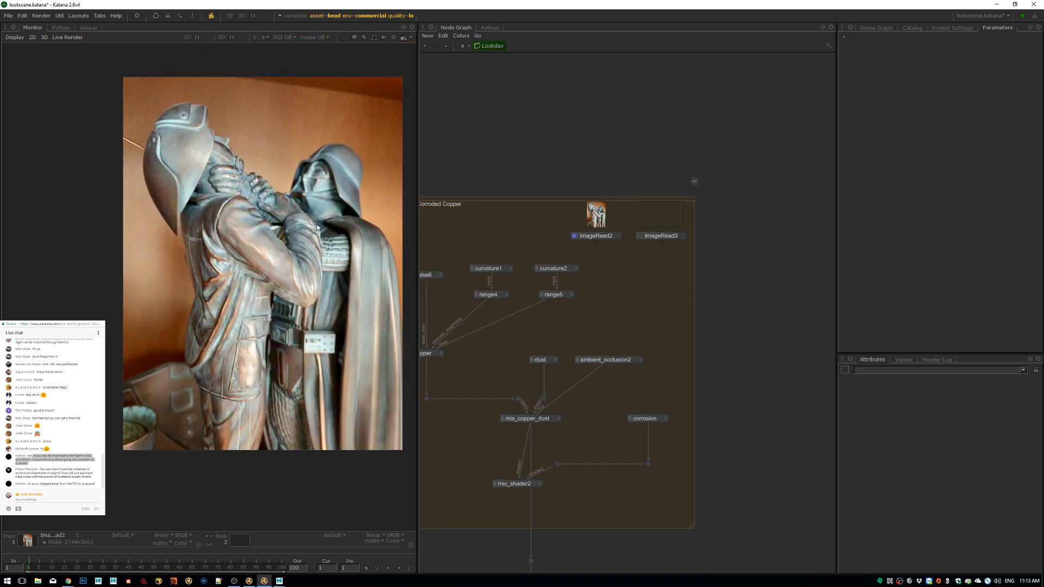
scroll(221, 292, "up", 2)
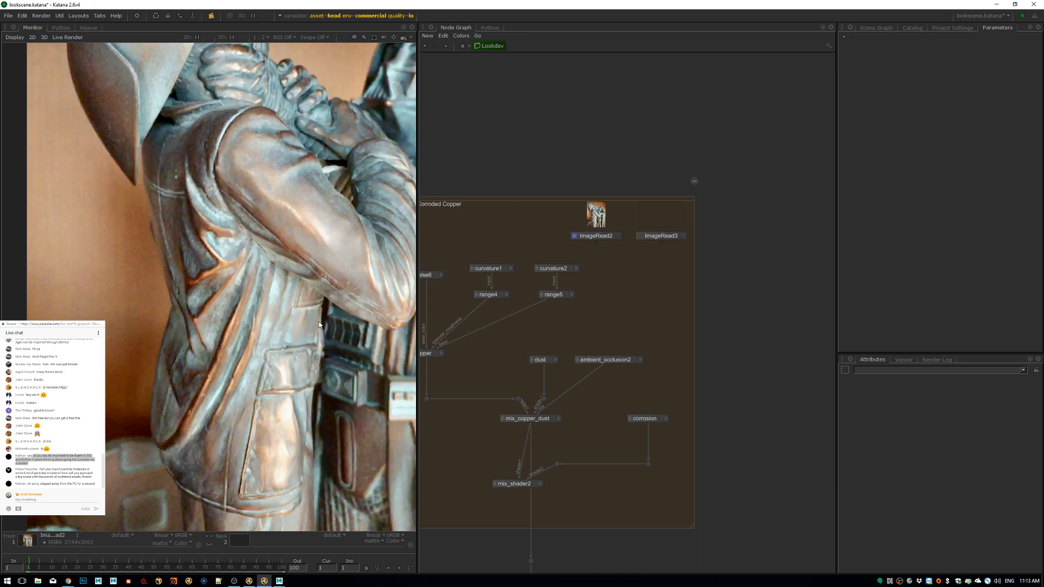
middle_click_drag(304, 209, 211, 265)
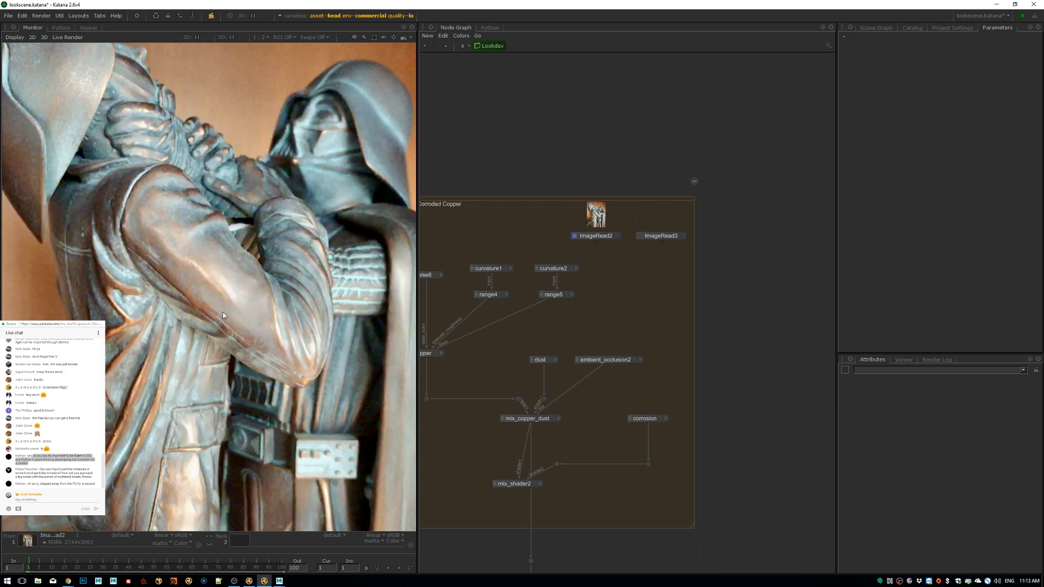
scroll(223, 315, "down", 1)
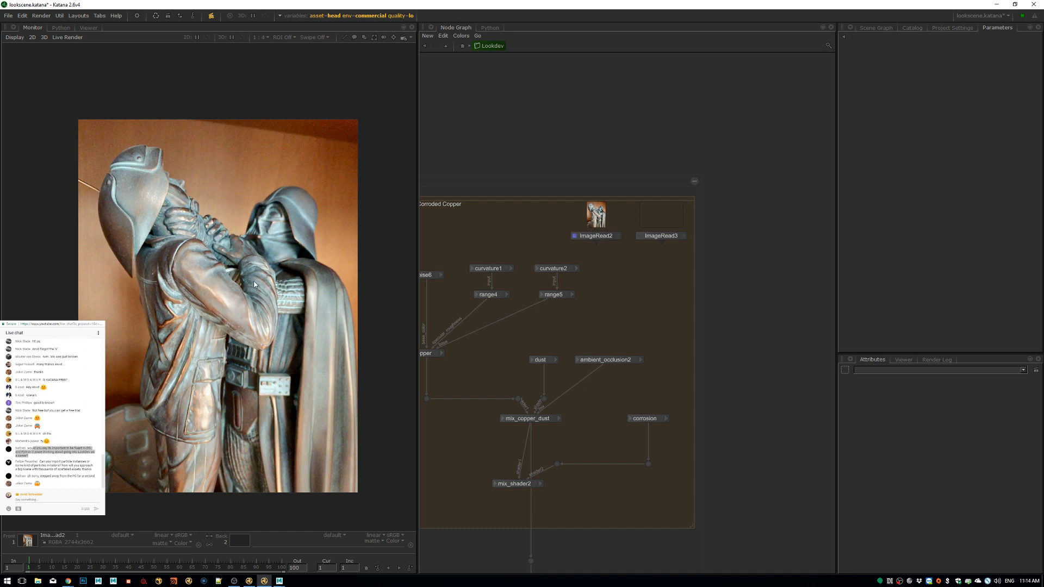
Look over the material sections of the Lookdev group around the Corroded Copper shader network.
middle_click_drag(689, 224, 731, 226)
scroll(731, 227, "down", 3)
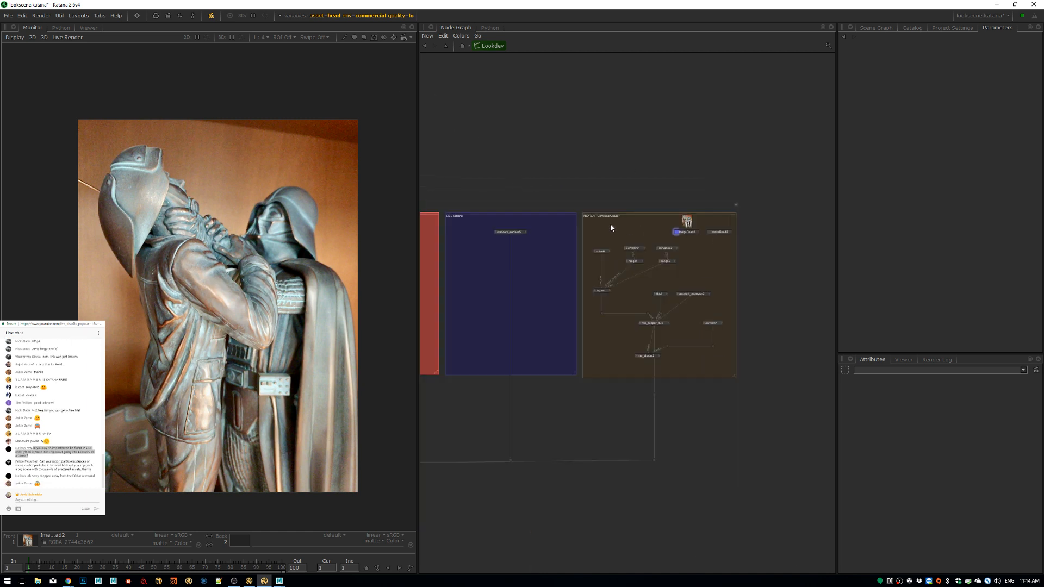
middle_click_drag(611, 225, 656, 214)
middle_click_drag(821, 258, 659, 259)
scroll(700, 253, "up", 3)
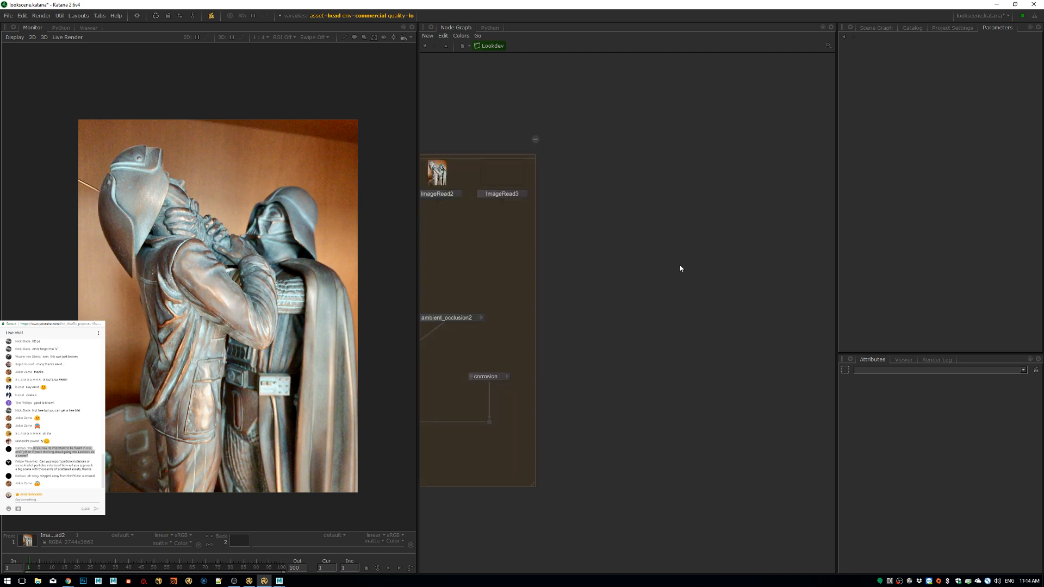
key("Tab")
key("Escape")
middle_click_drag(626, 313, 679, 302)
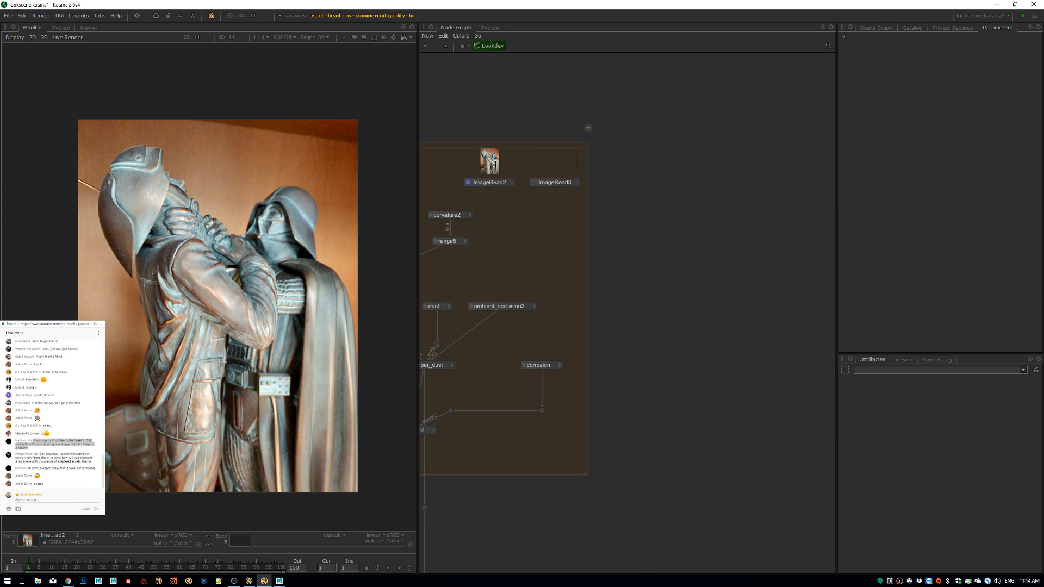
Mark the chat question about importing particle instances in Katana, and leave the Lookdev group for the top-level node graph.
left_click_drag(48, 458, 92, 462)
left_click(82, 464)
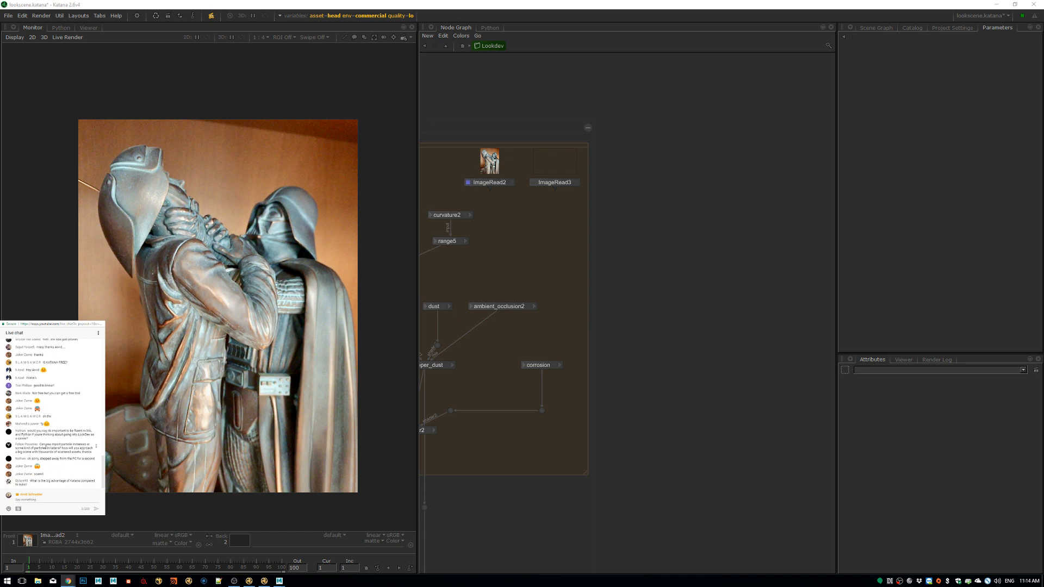
left_click_drag(61, 448, 39, 445)
left_click(766, 188)
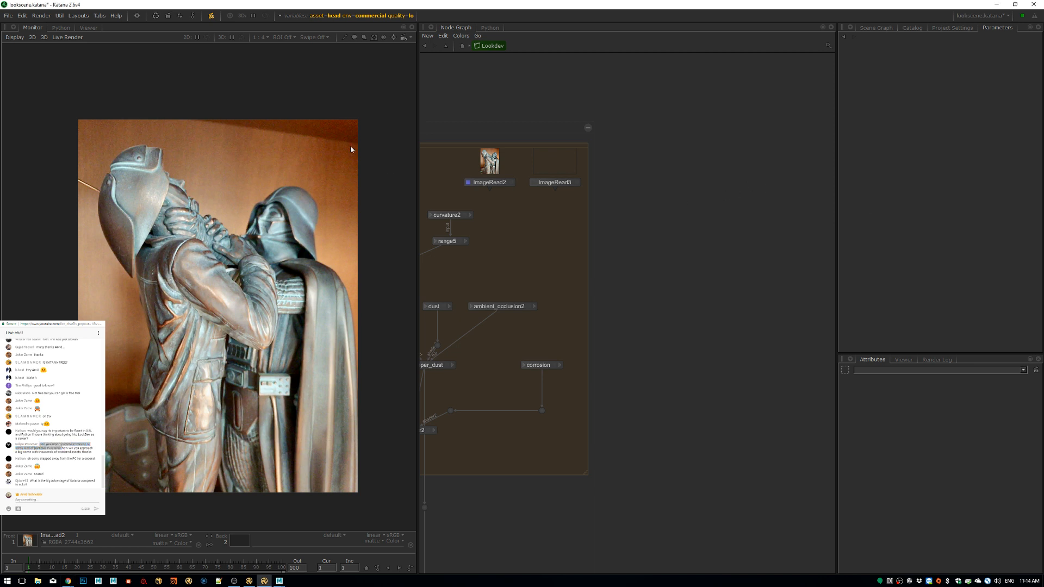
left_click(443, 46)
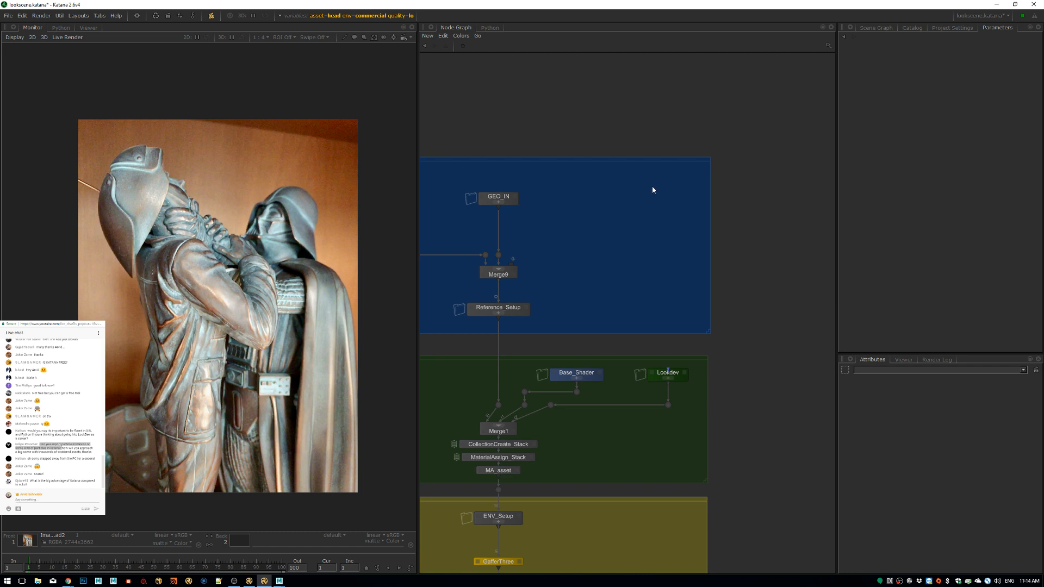
middle_click_drag(568, 229, 624, 226)
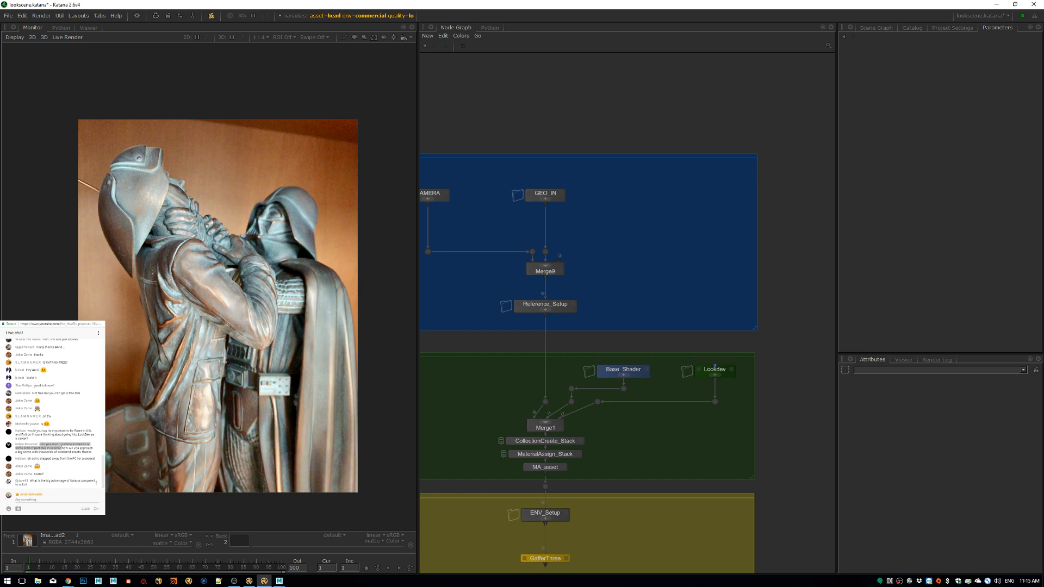
Clear the chat highlight and browse the available 2D image nodes by filtering the node creation list with "im".
left_click(74, 480)
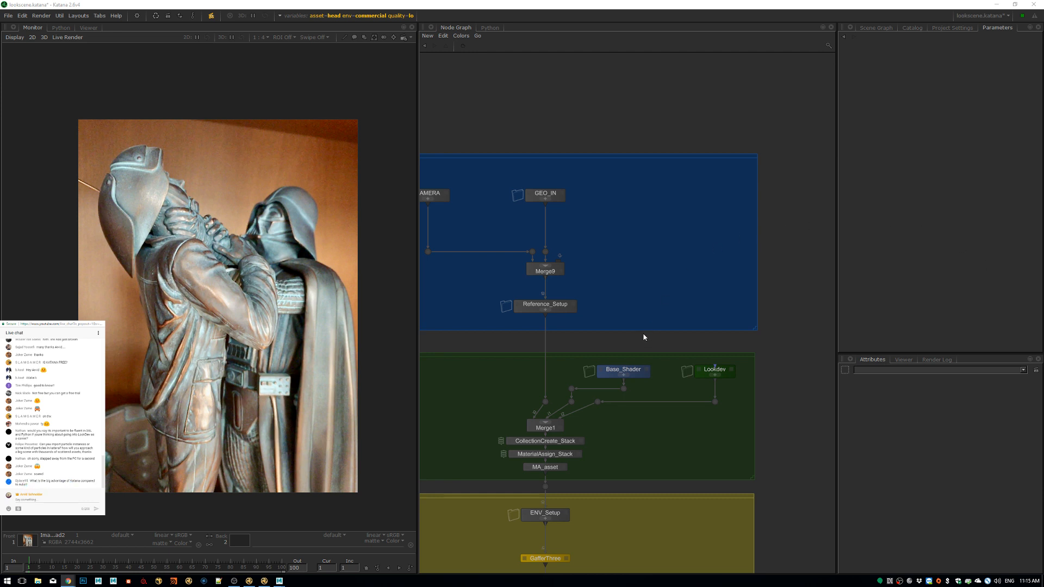
middle_click_drag(643, 337, 616, 170)
middle_click_drag(689, 331, 690, 260)
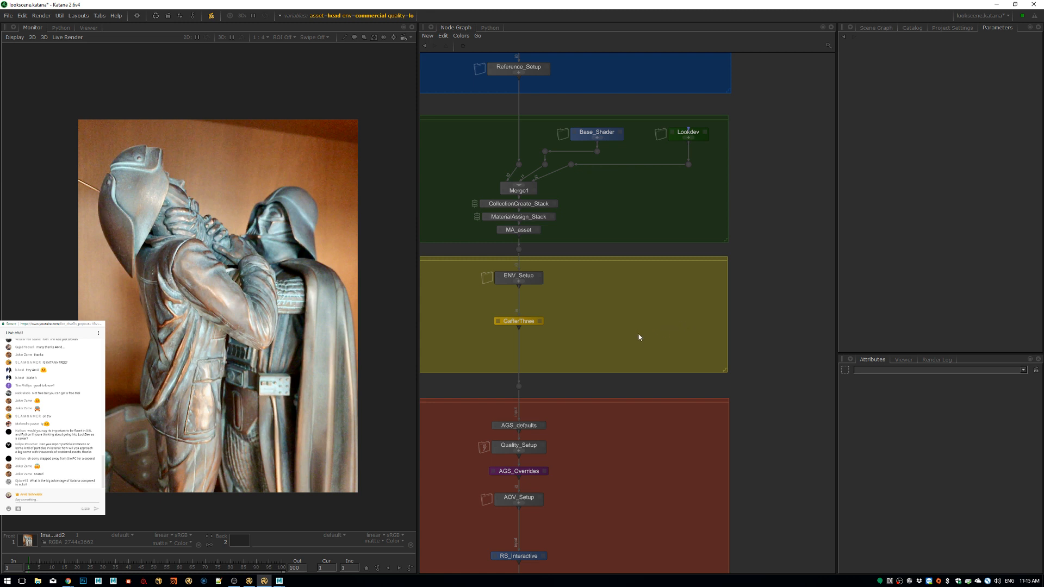
key("Tab")
key("Up")
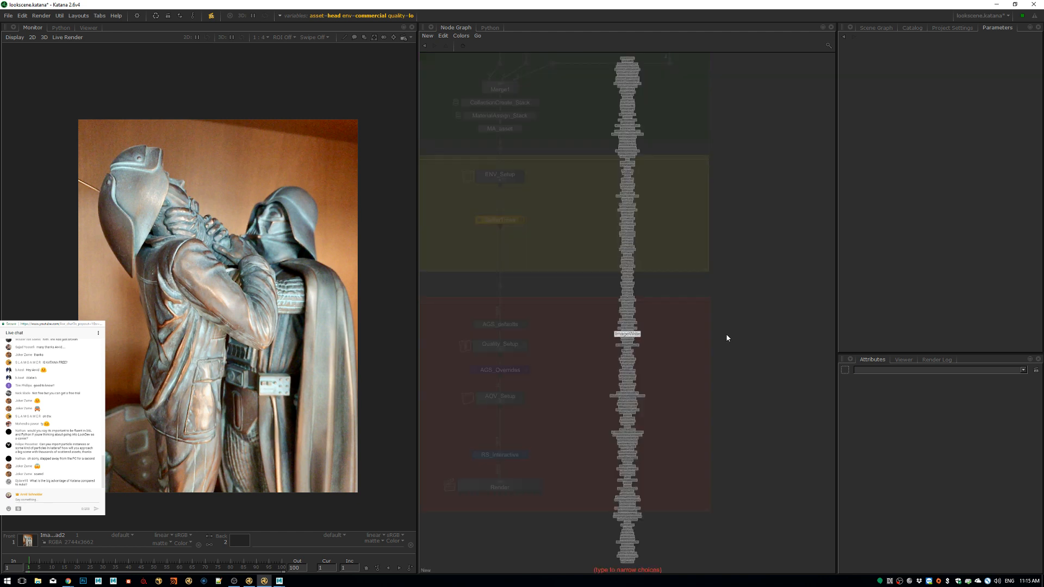
type("2d")
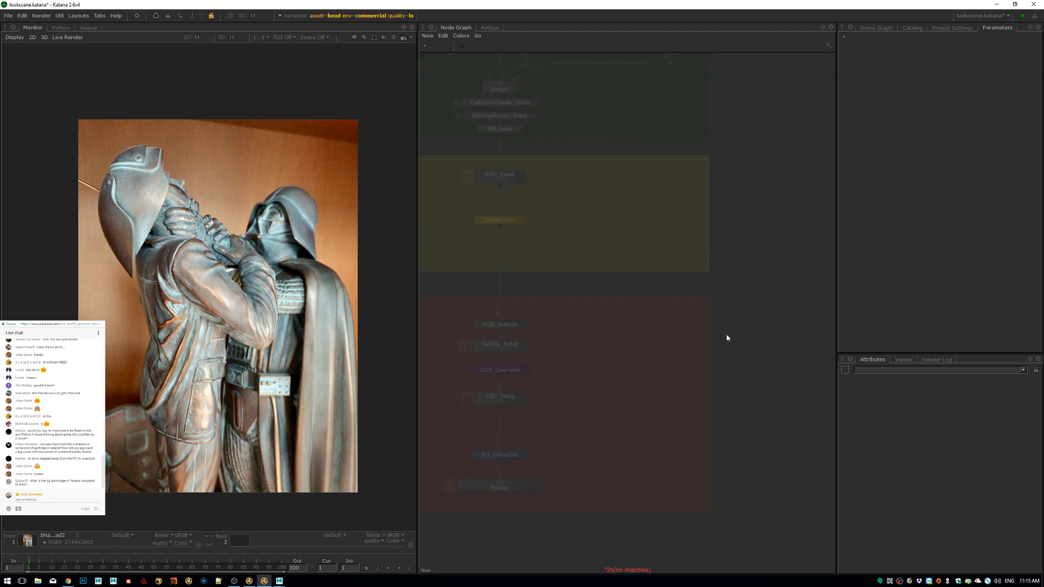
key("BackSpace")
key("BackSpace")
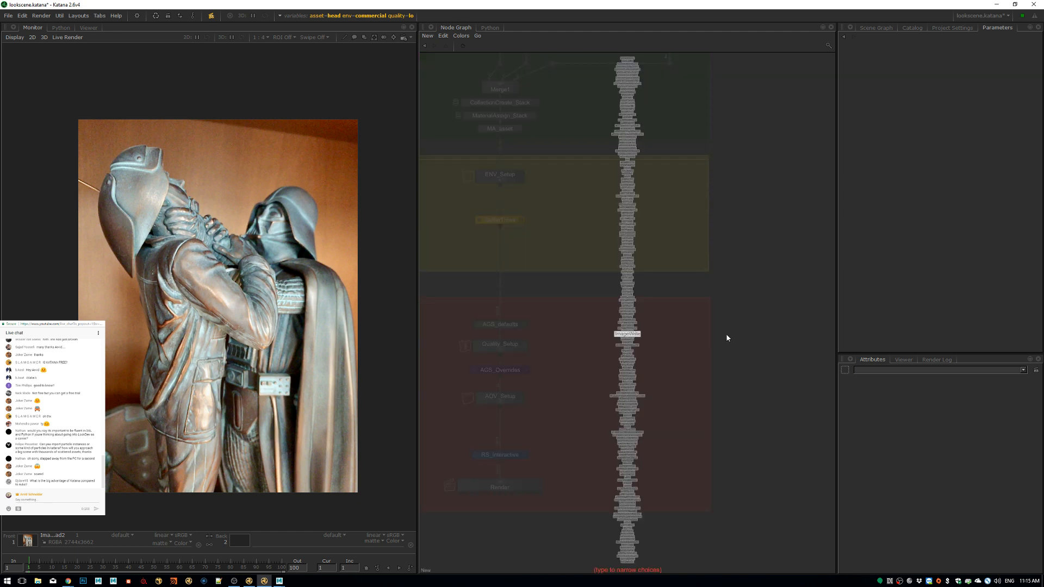
type("im")
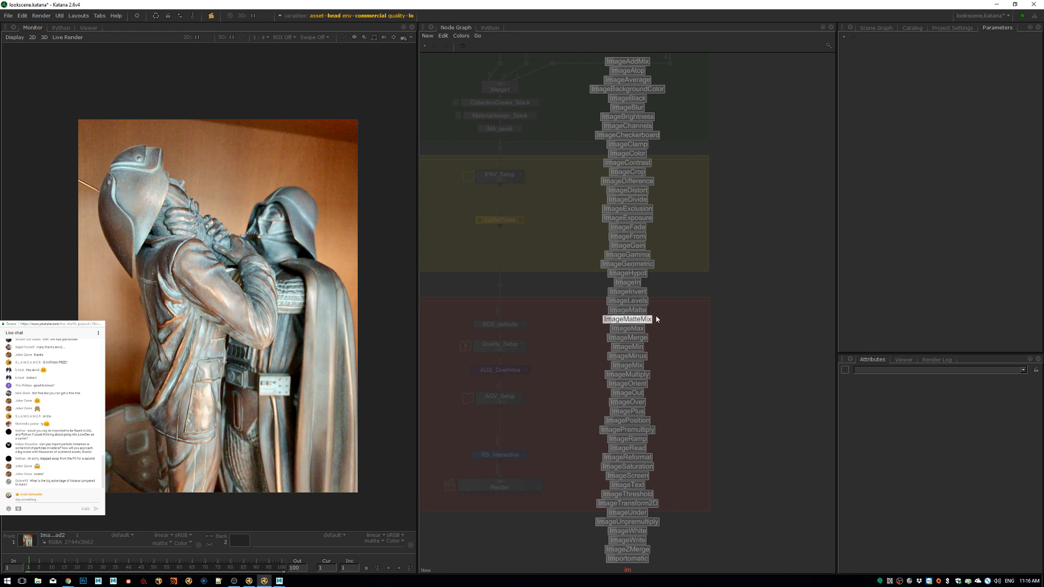
key("Escape")
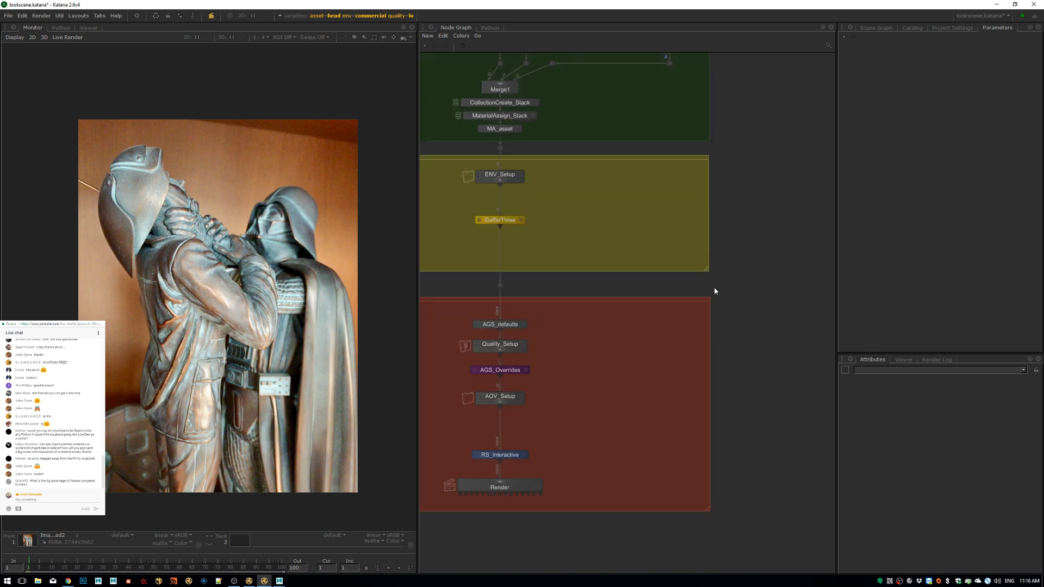
Review the scene's node graph from the Render and Light sections back up to the CAMERA and GEO_IN nodes.
middle_click_drag(548, 293, 678, 296)
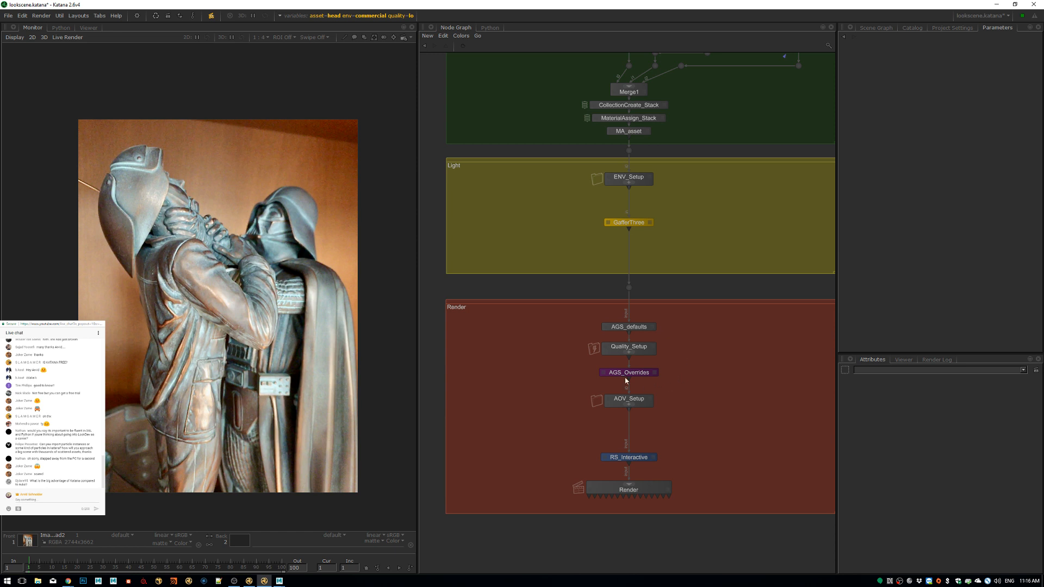
middle_click_drag(715, 202, 662, 349)
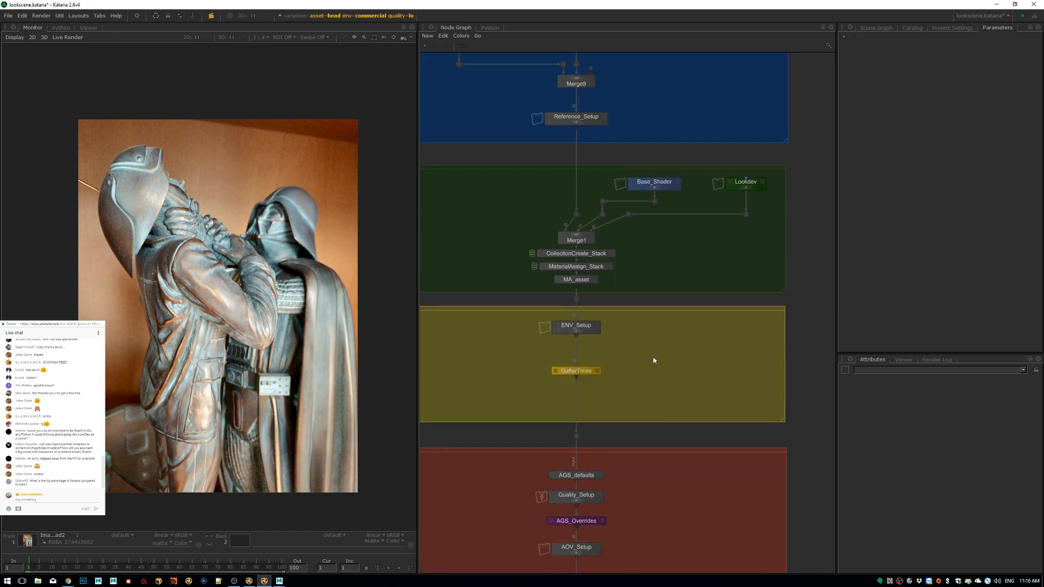
middle_click_drag(660, 312, 670, 448)
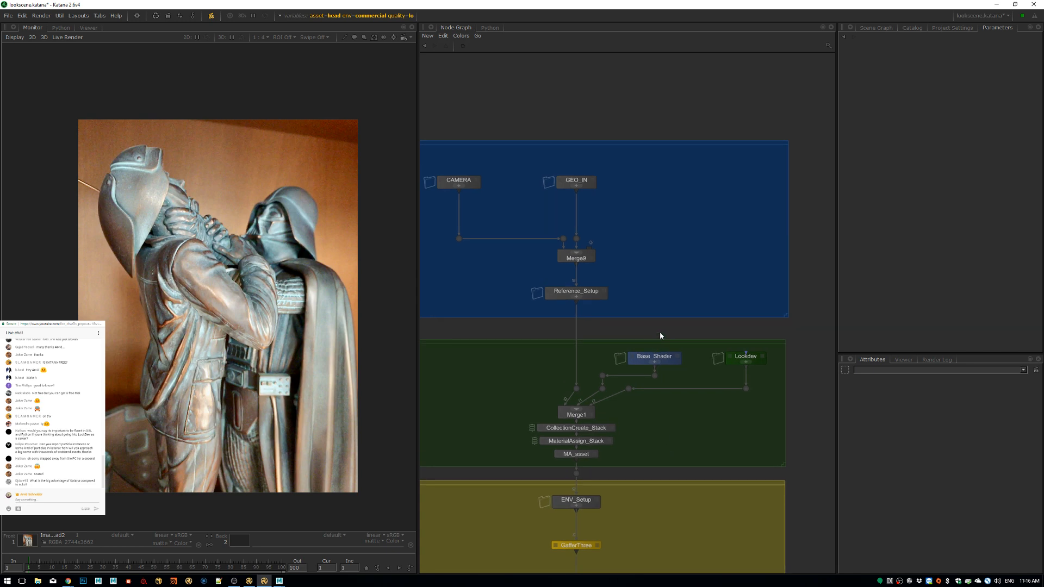
Switch to the Maya shaderBall scene and view its whole shader network in the Hypershade.
left_click(279, 581)
left_click(310, 554)
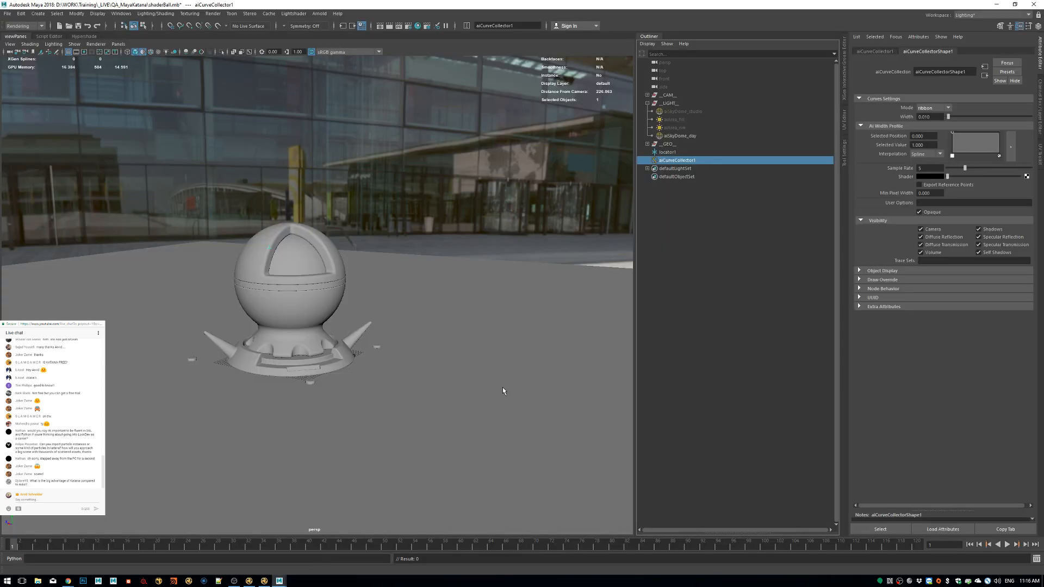
left_click(81, 37)
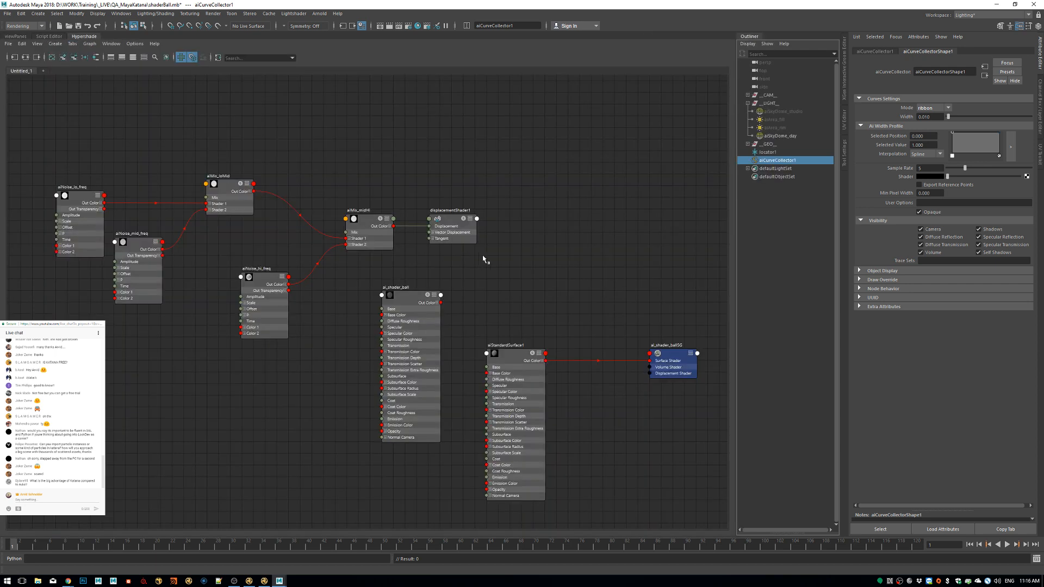
middle_click_drag(482, 240, 435, 235, "alt")
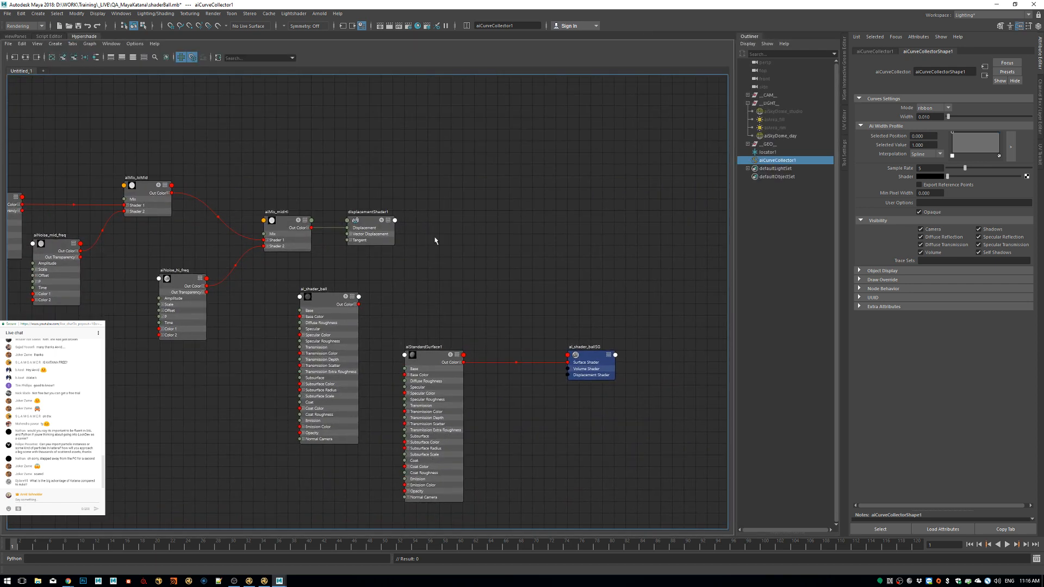
scroll(493, 269, "down", 2)
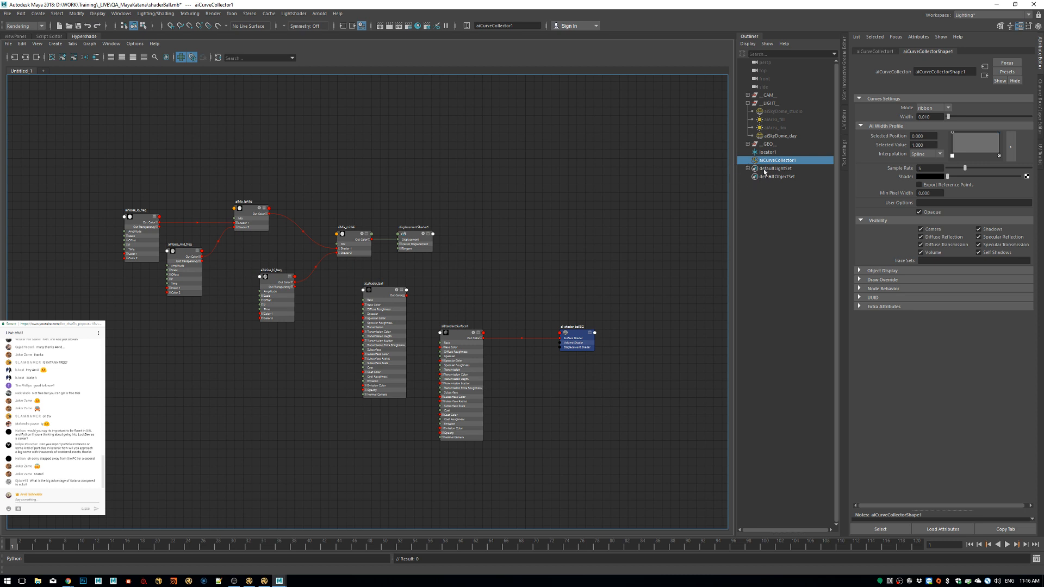
Deselect aiCurveCollector1, widen the Outliner, and return to the perspective viewport.
left_click(774, 225)
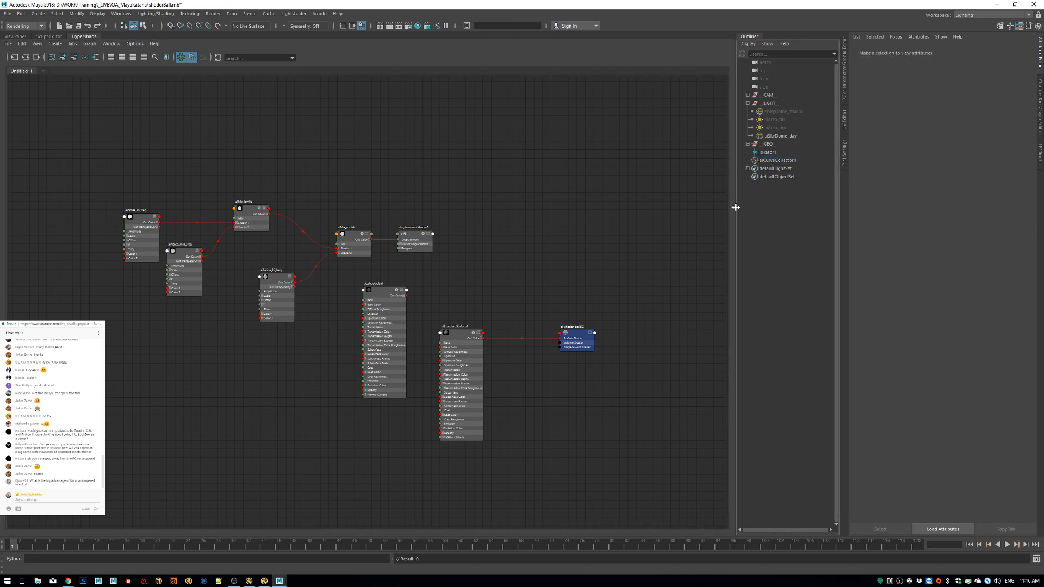
left_click_drag(733, 207, 704, 203)
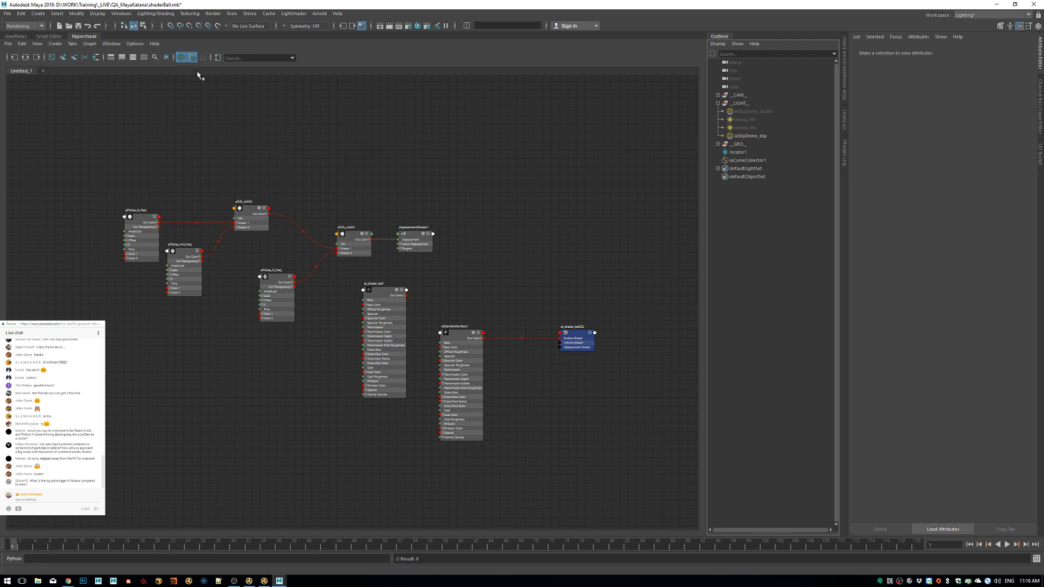
left_click(17, 36)
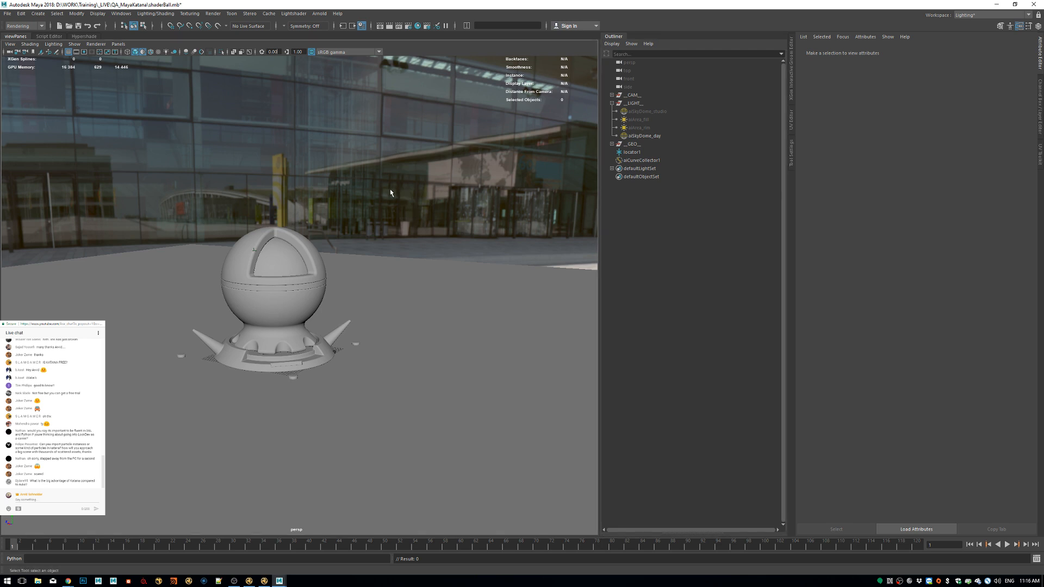
Inspect the shader ball and its ground plane in the perspective view from several angles and distances.
right_click_drag(435, 218, 289, 216, "alt")
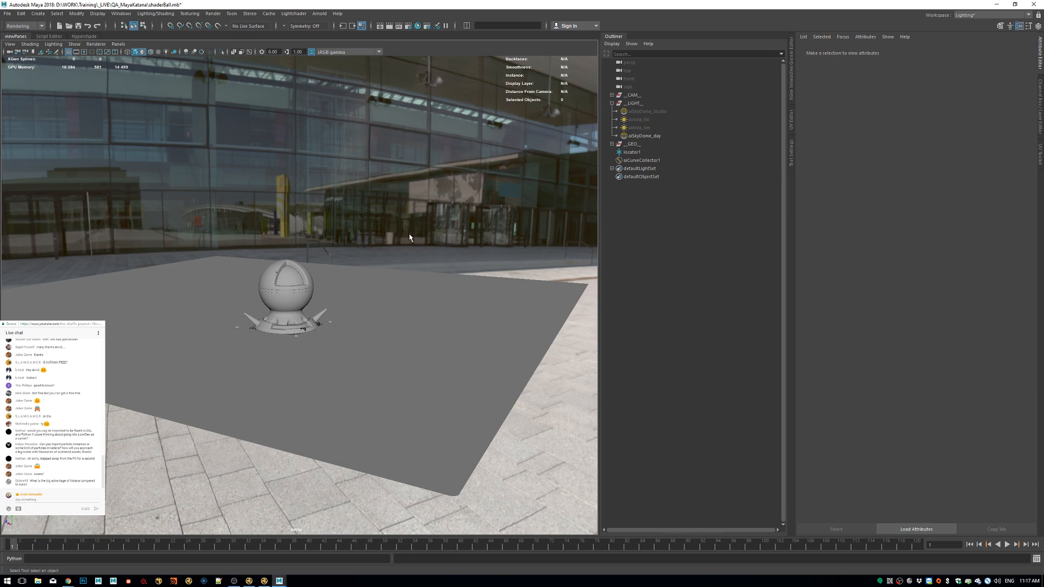
left_click_drag(402, 224, 359, 232, "alt")
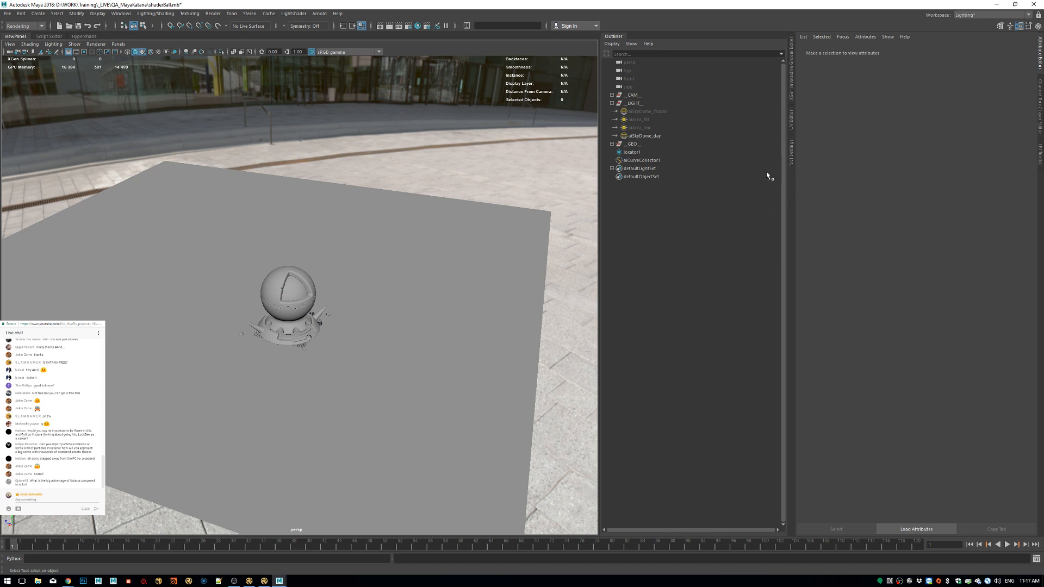
left_click_drag(409, 309, 384, 294, "alt")
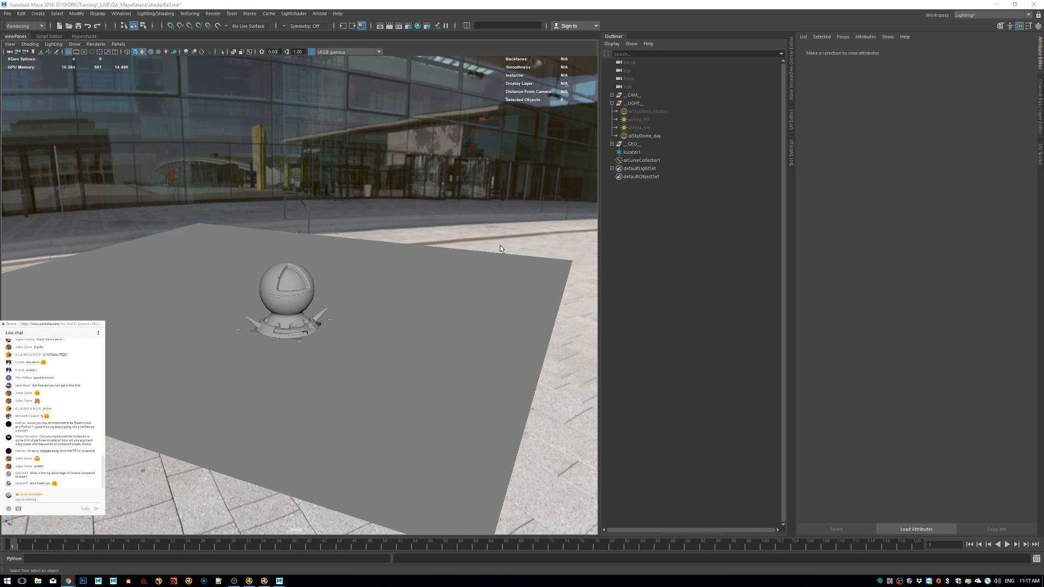
mouse_move(333, 285)
left_mouse_down("alt")
mouse_move(325, 317)
mouse_move(340, 303)
left_mouse_up("alt")
scroll(345, 316, "up", 5)
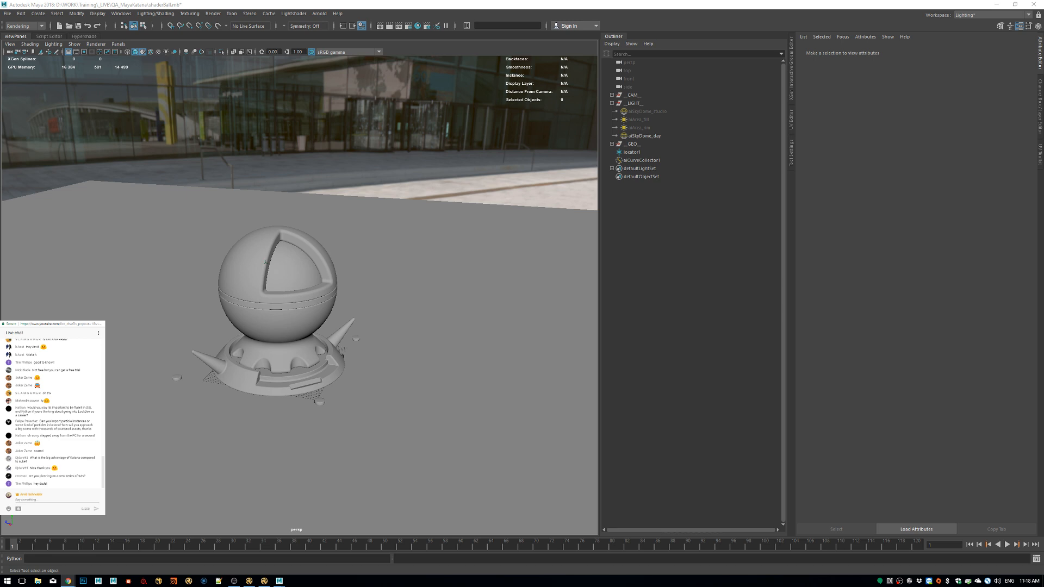
Bring the YouTube Live Dashboard window on screen and view the stream's info cards with the Patreon link and next-topic poll.
left_click_drag(1043, 81, 663, 98)
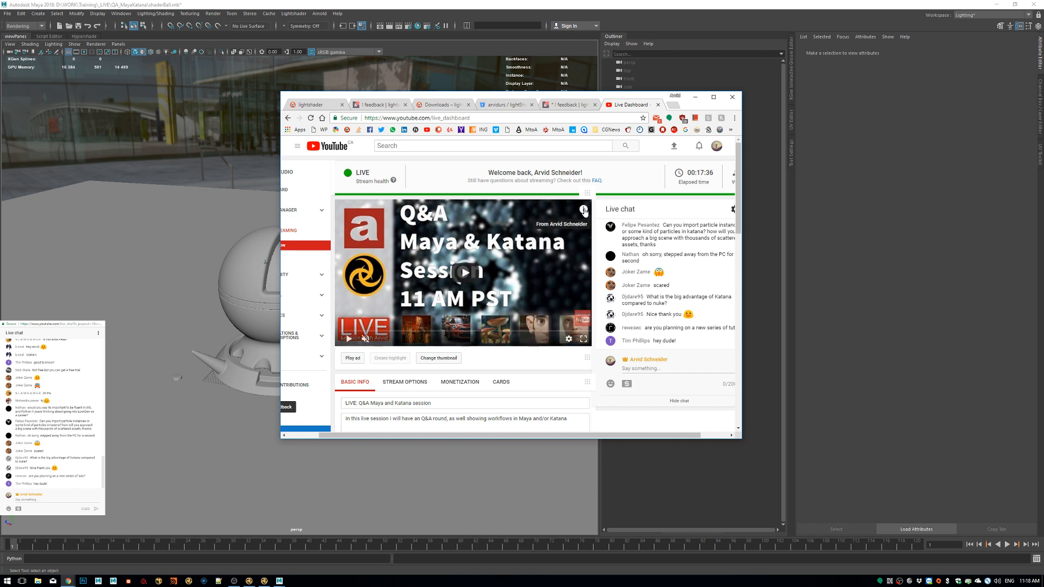
scroll(556, 274, "down", 2)
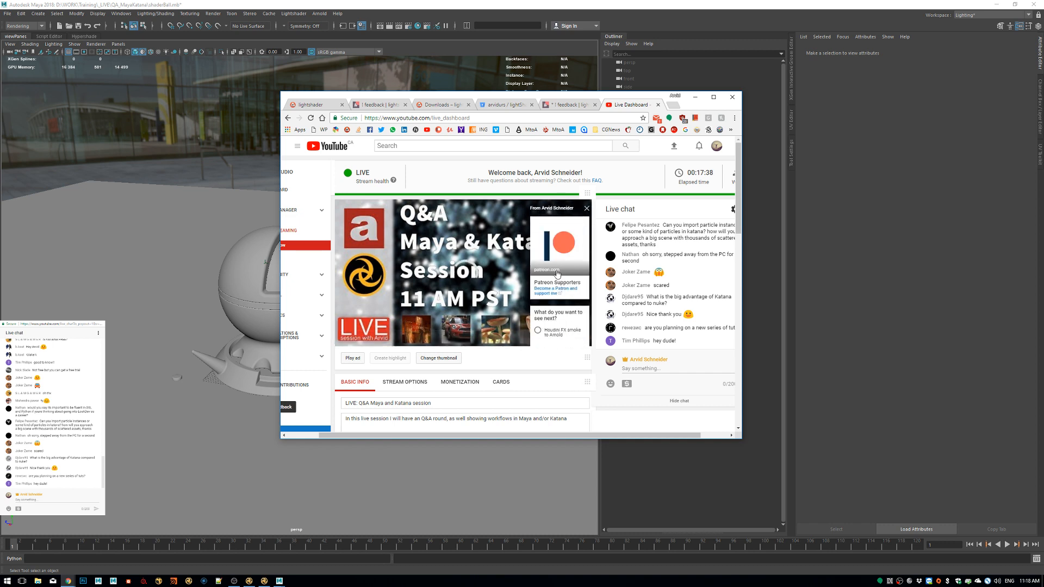
scroll(554, 283, "up", 2)
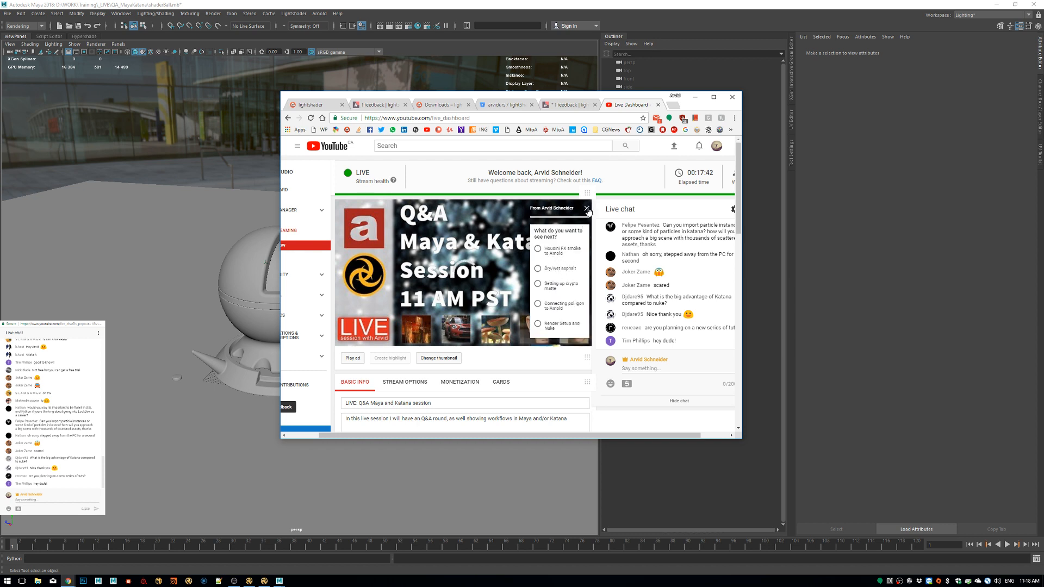
Close the info cards on the stream preview and move the Live Dashboard window off the Maya screen.
left_click(587, 209)
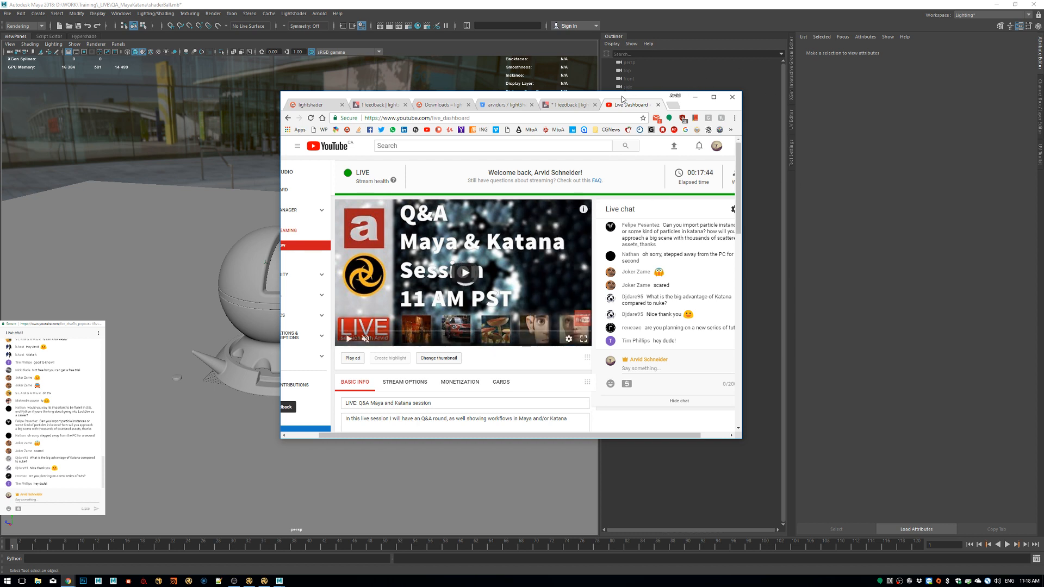
left_click_drag(626, 97, 1043, 54)
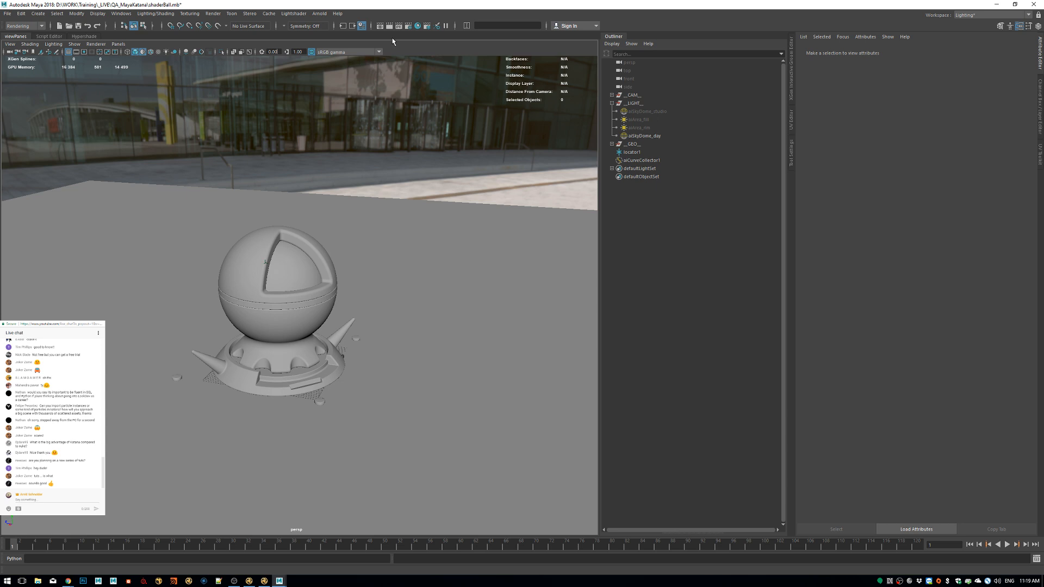
Open Maya's Render Setup, widen it by collapsing the Property Editor, and create a render layer containing a collection.
left_click(427, 27)
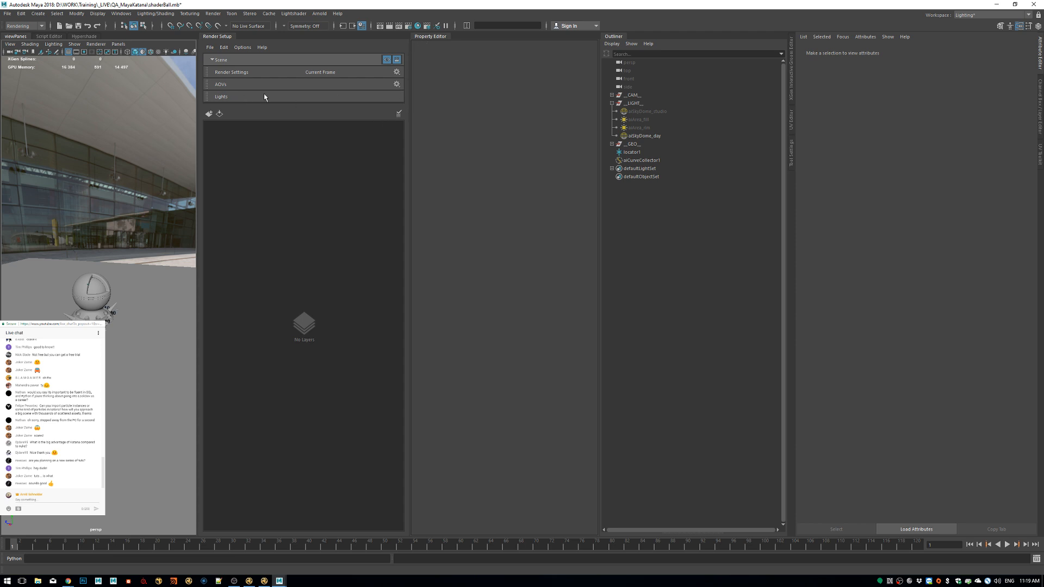
left_click(429, 36)
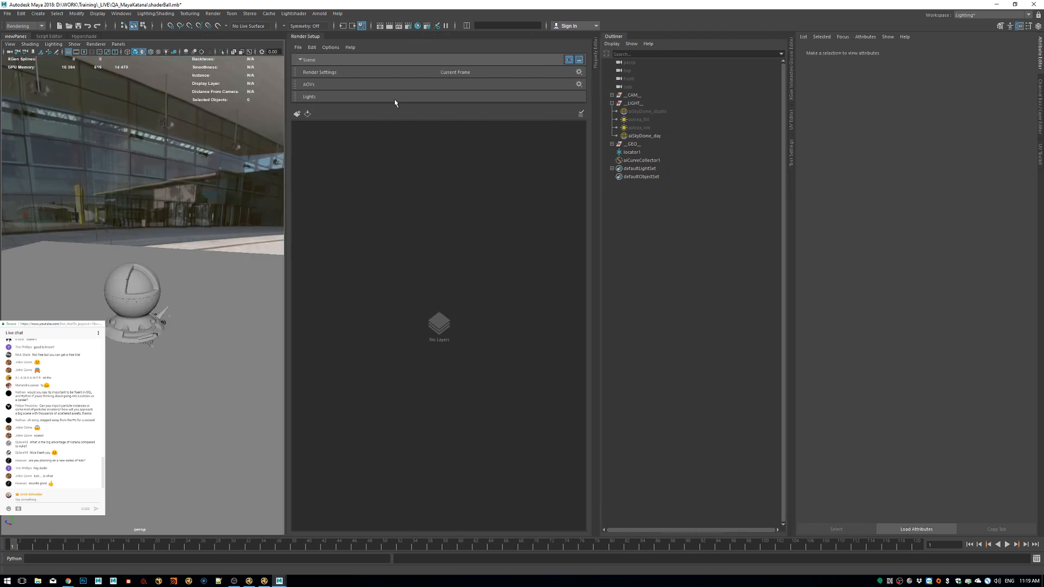
left_click(296, 114)
right_click(308, 128)
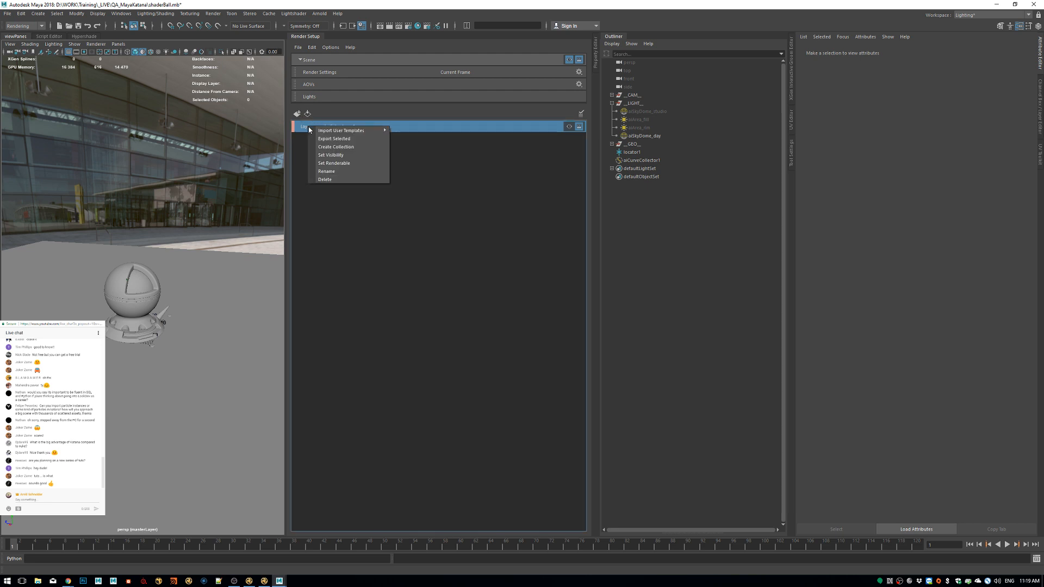
left_click(336, 147)
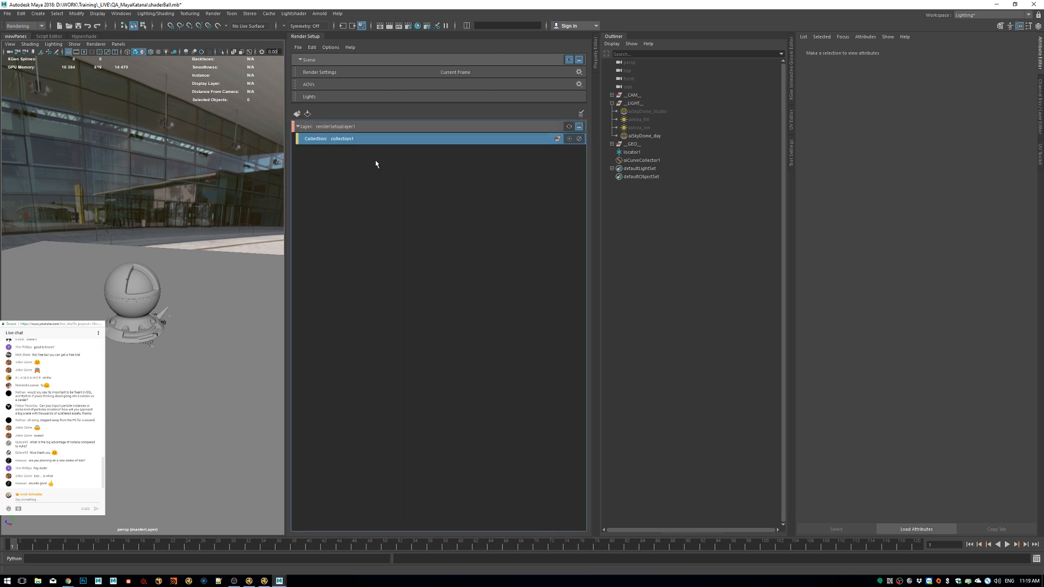
left_click(379, 163)
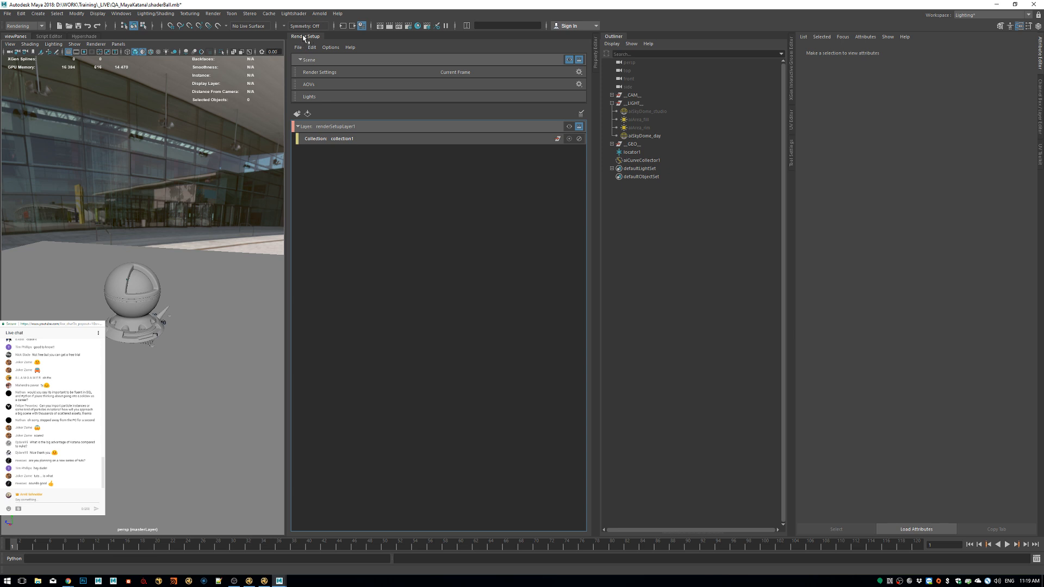
Switch to Katana and view the CC_all collection in CollectionCreate_Stack and the overall node graph layout.
left_click(264, 581)
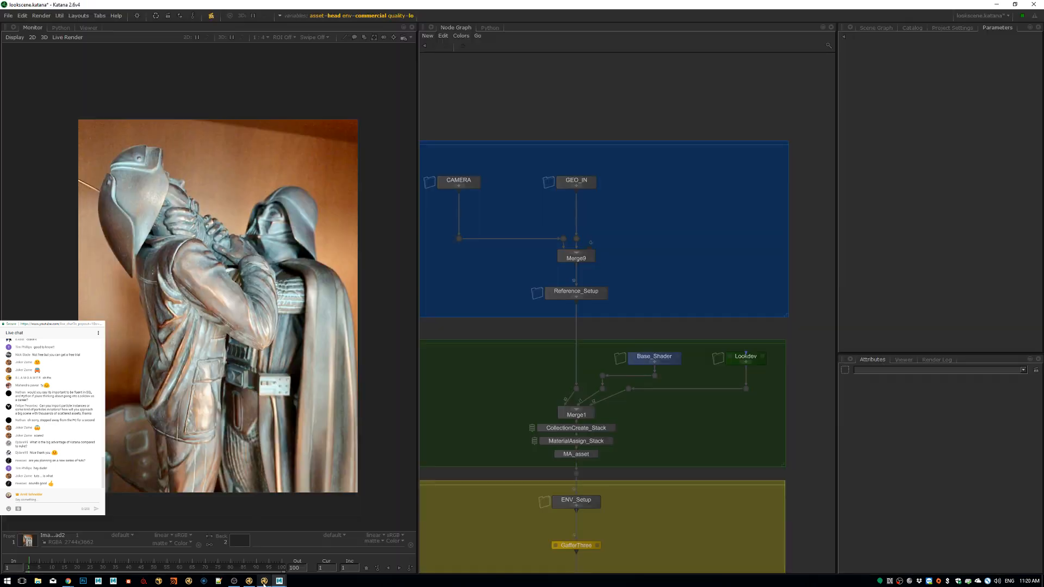
middle_click_drag(633, 278, 668, 214)
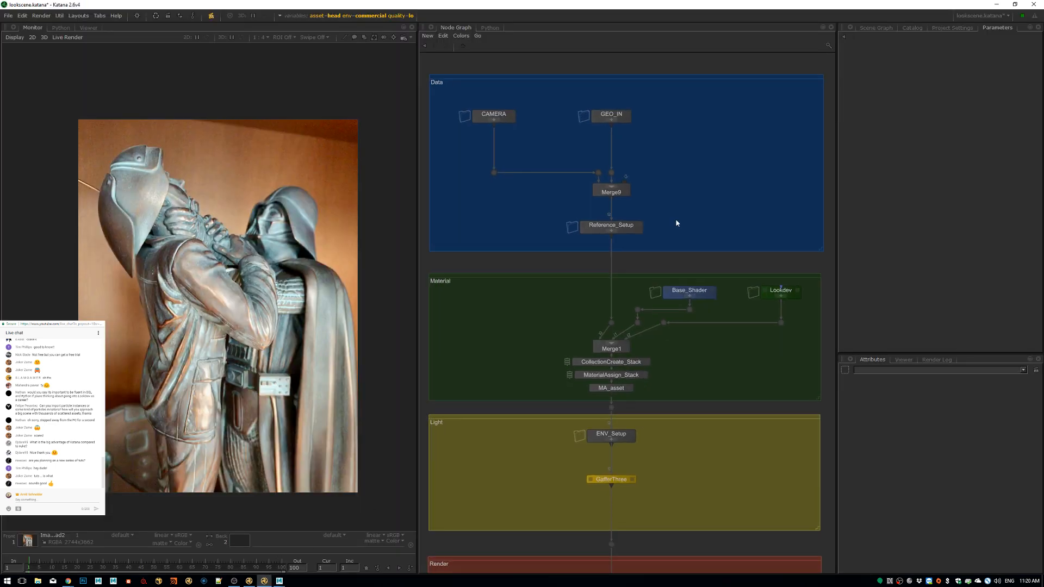
middle_click_drag(689, 303, 632, 226)
middle_click_drag(658, 275, 652, 249)
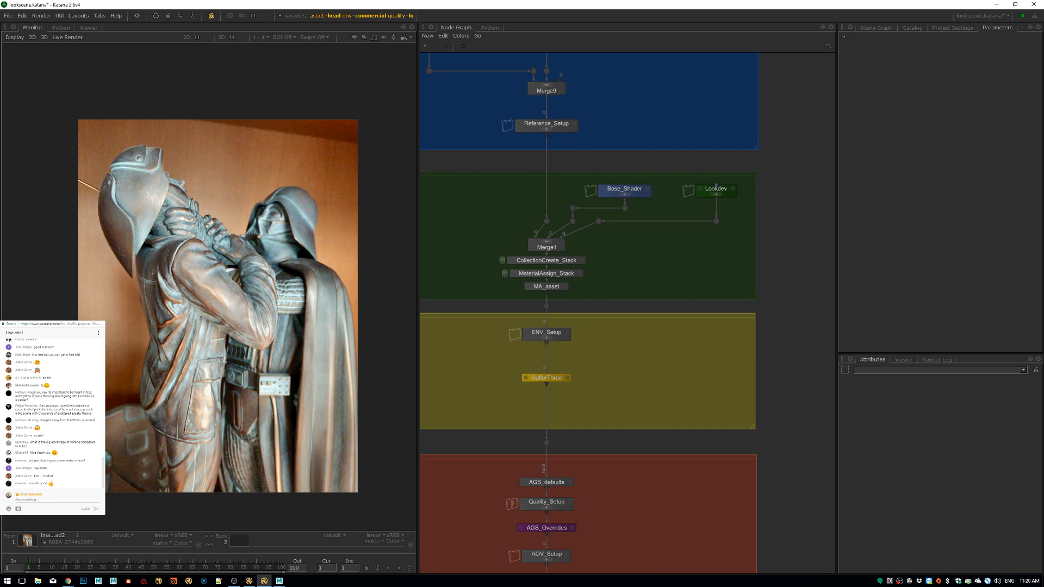
scroll(581, 267, "up", 3)
left_click(584, 264)
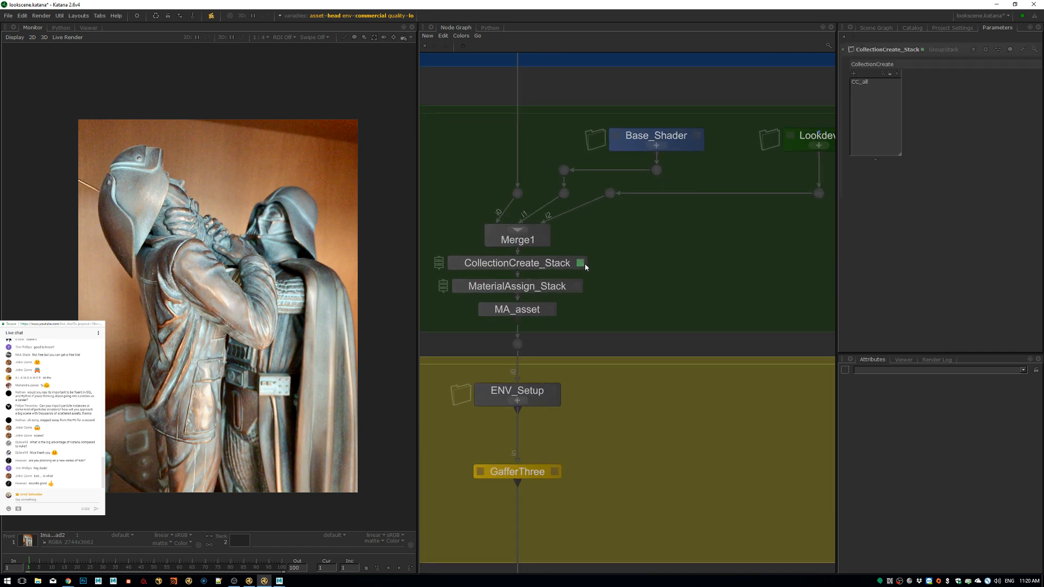
middle_click_drag(602, 272, 644, 256)
left_click(862, 82)
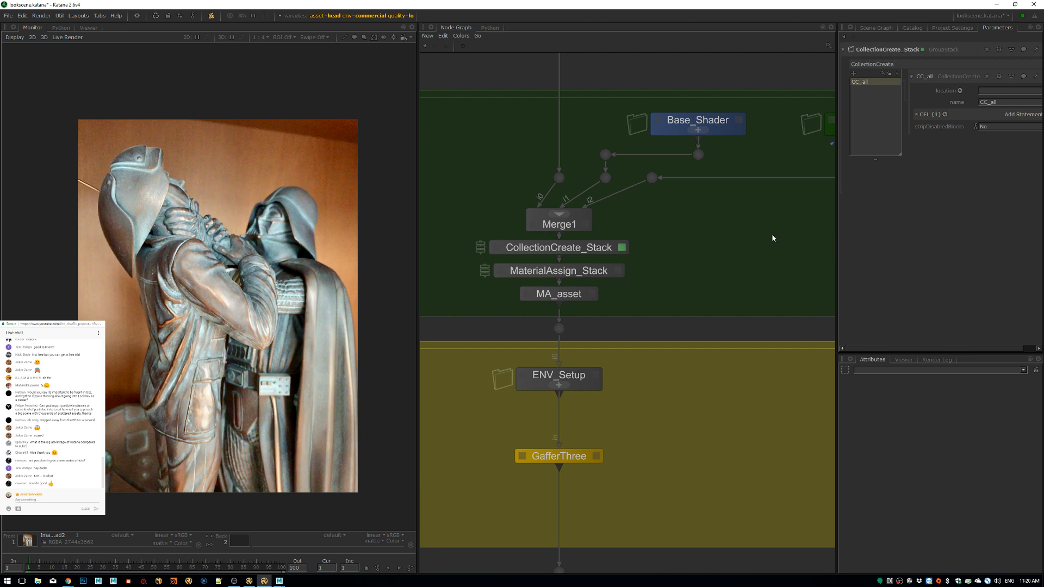
scroll(602, 298, "down", 8)
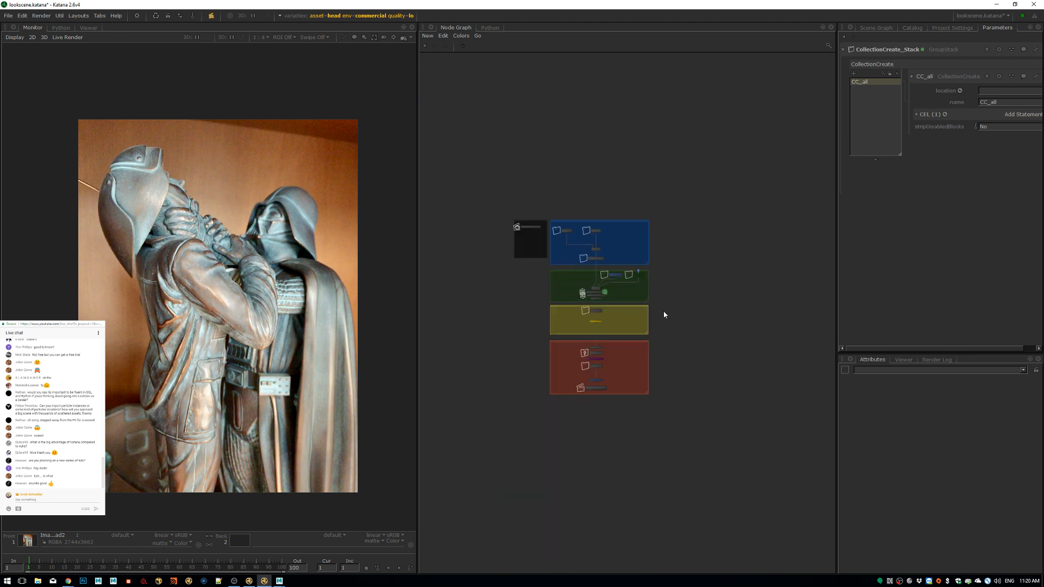
scroll(664, 313, "up", 3)
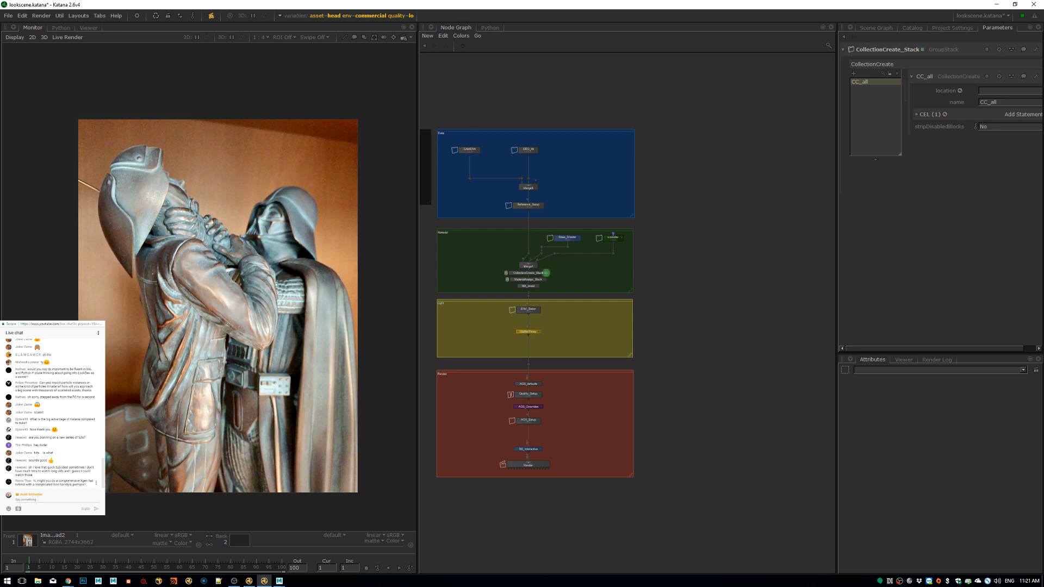
Highlight the viewer's latest tutorial request in the live chat.
left_click(32, 481)
left_click_drag(32, 481, 90, 486)
left_click(89, 486)
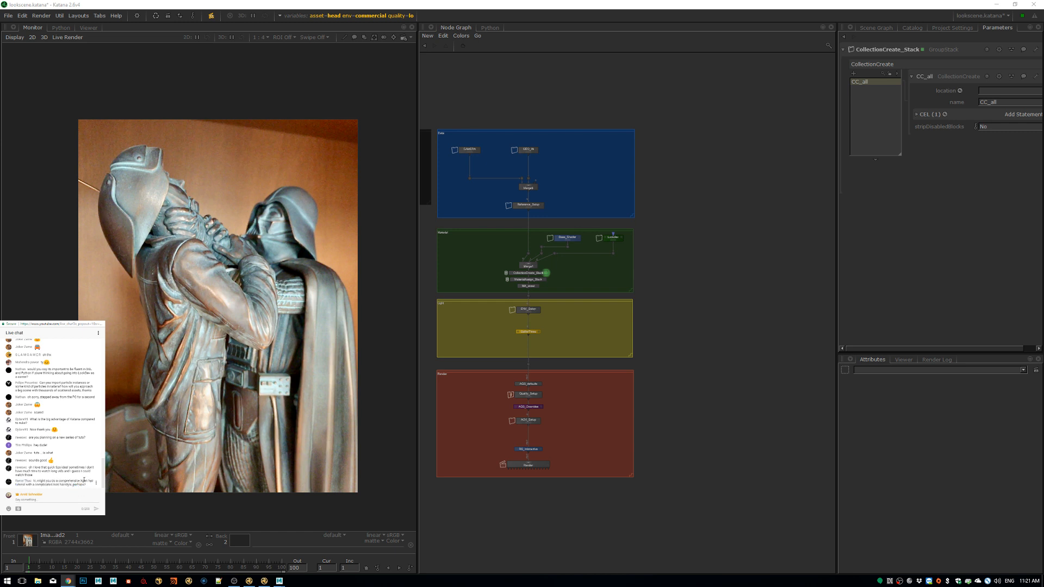
left_click_drag(37, 481, 63, 484)
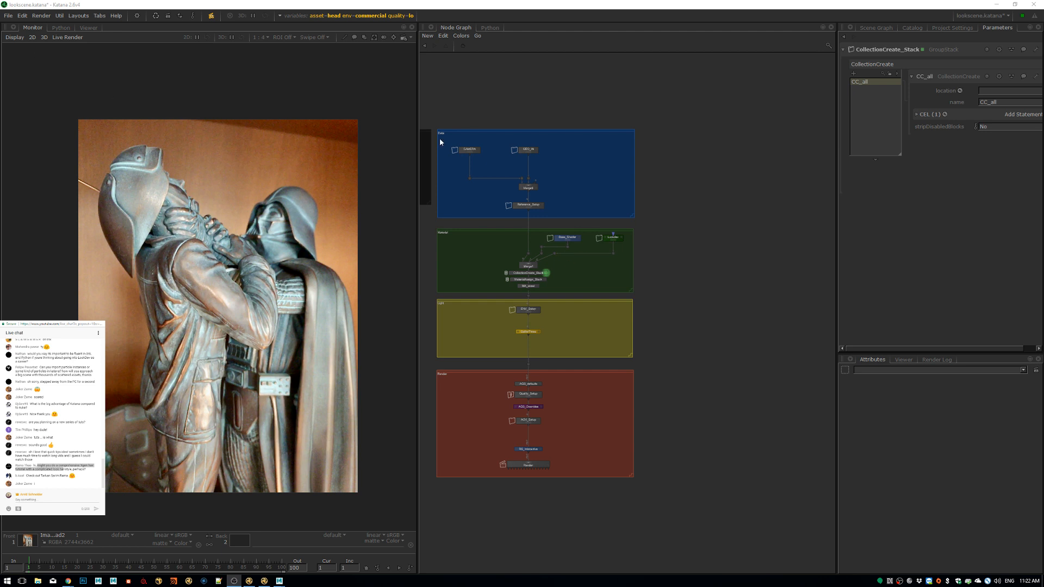
Look inside the Base_Shader group at its material nodes, and close the group again.
left_click(507, 83)
middle_click_drag(472, 104, 563, 82)
scroll(694, 252, "up", 5)
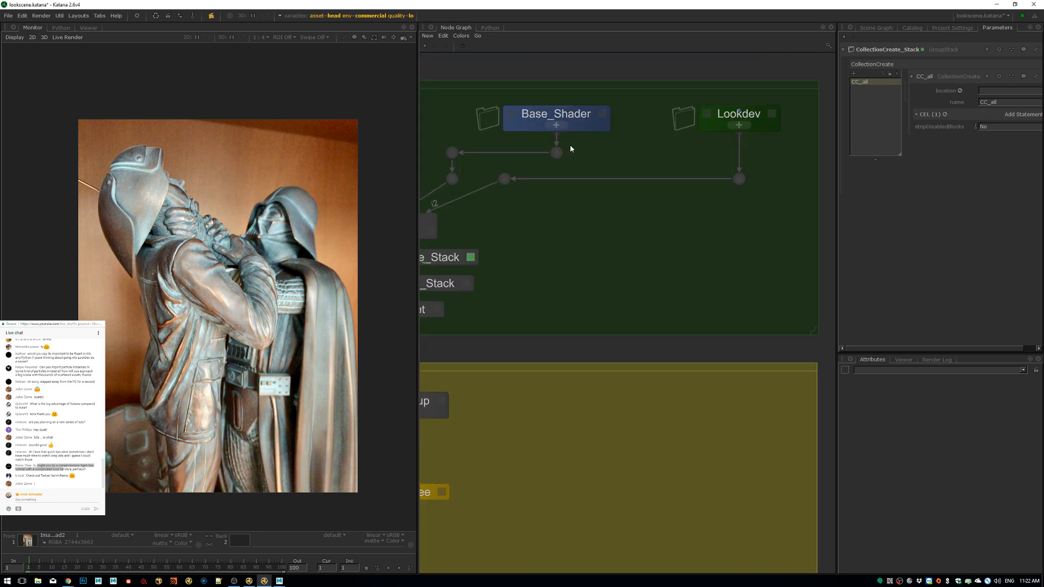
middle_click_drag(567, 158, 675, 156)
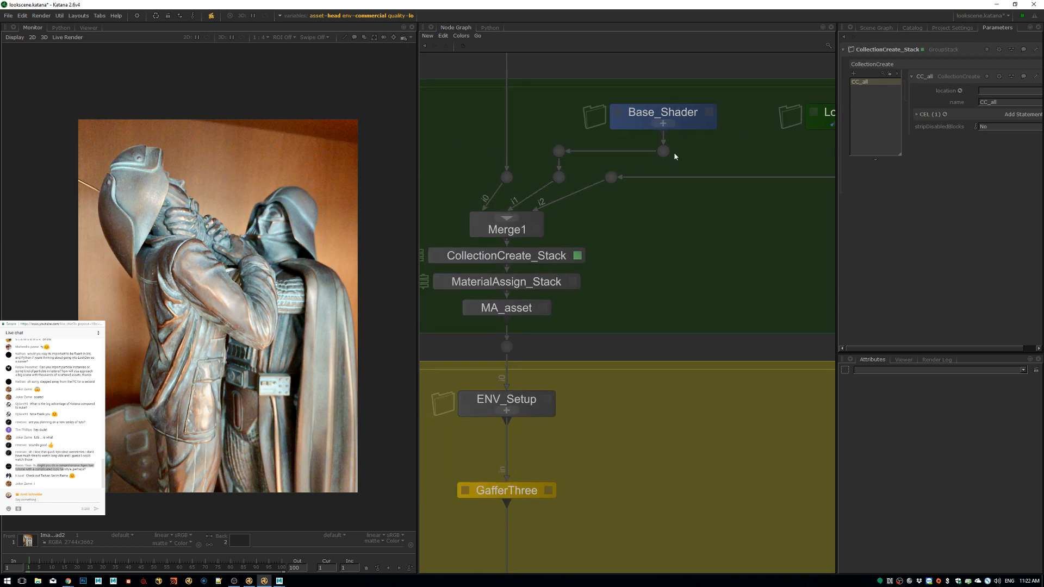
left_click(664, 123)
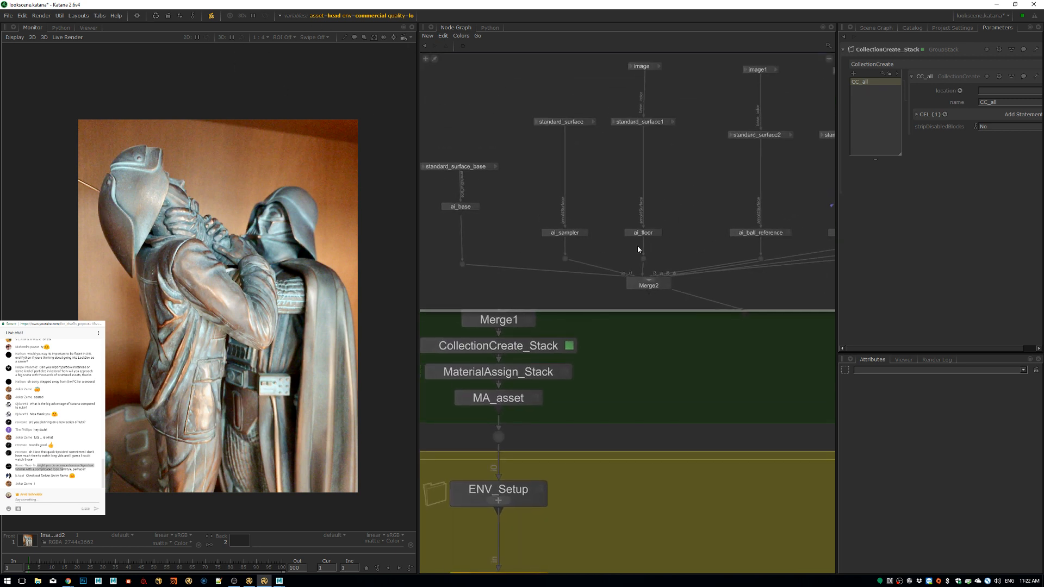
left_click(829, 59)
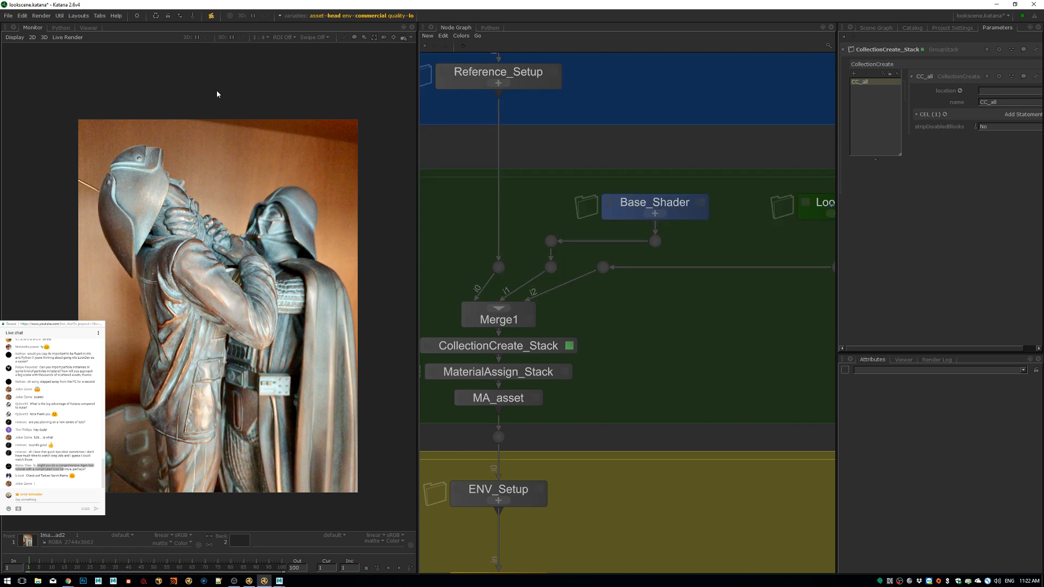
Show the Viewer and Scene Graph, view the scene at the RS_Interactive node, and expand the geo group.
left_click(88, 27)
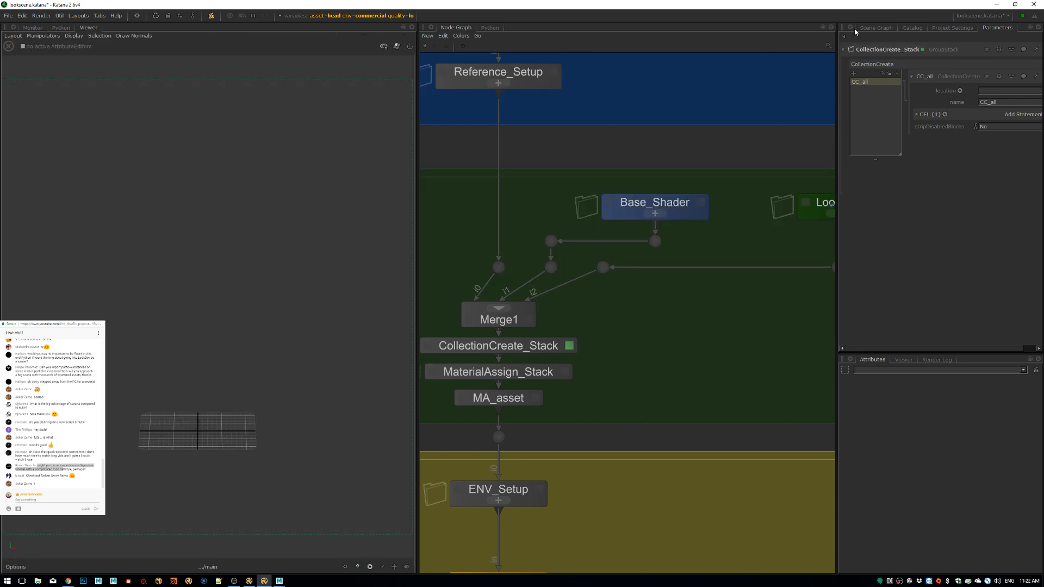
left_click(875, 28)
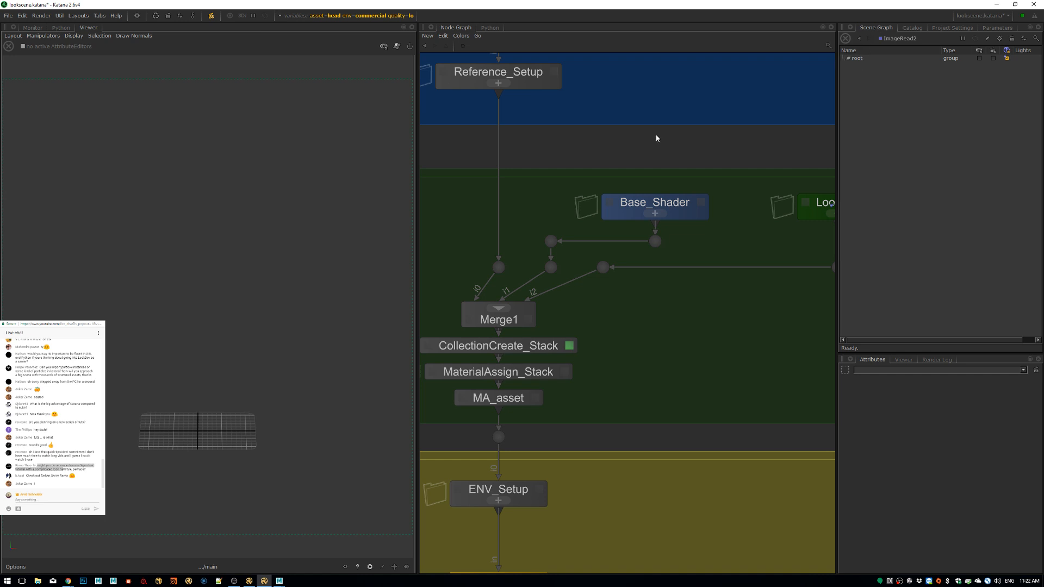
scroll(552, 289, "down", 6)
middle_click_drag(553, 289, 564, 194)
scroll(588, 346, "up", 4)
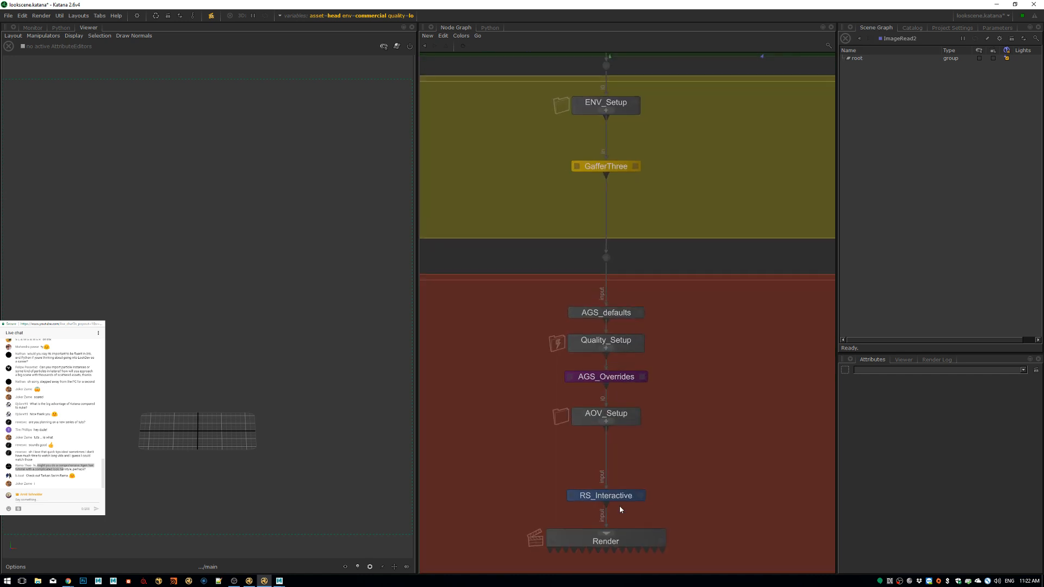
key("v")
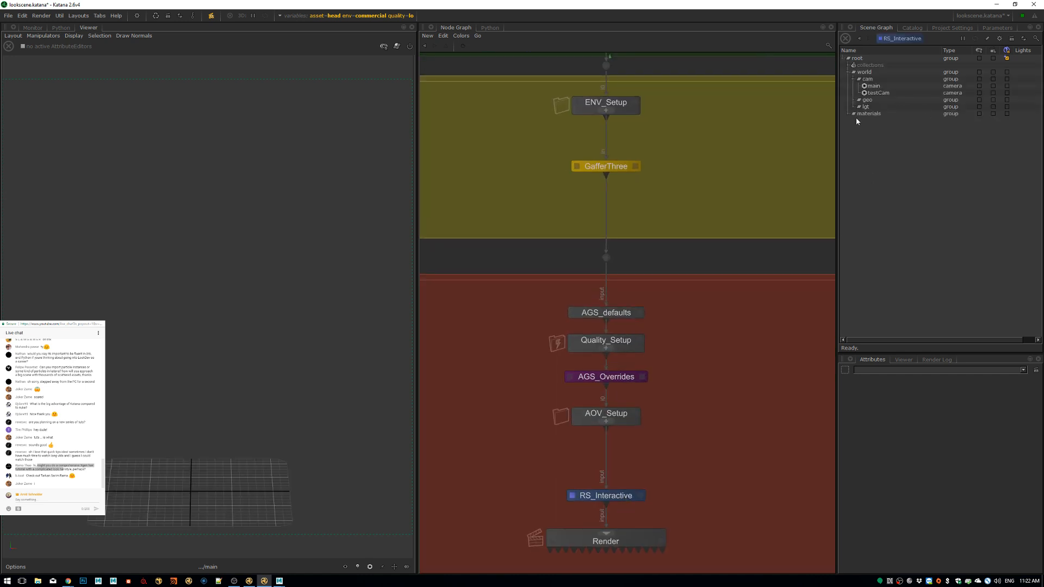
left_click(853, 100)
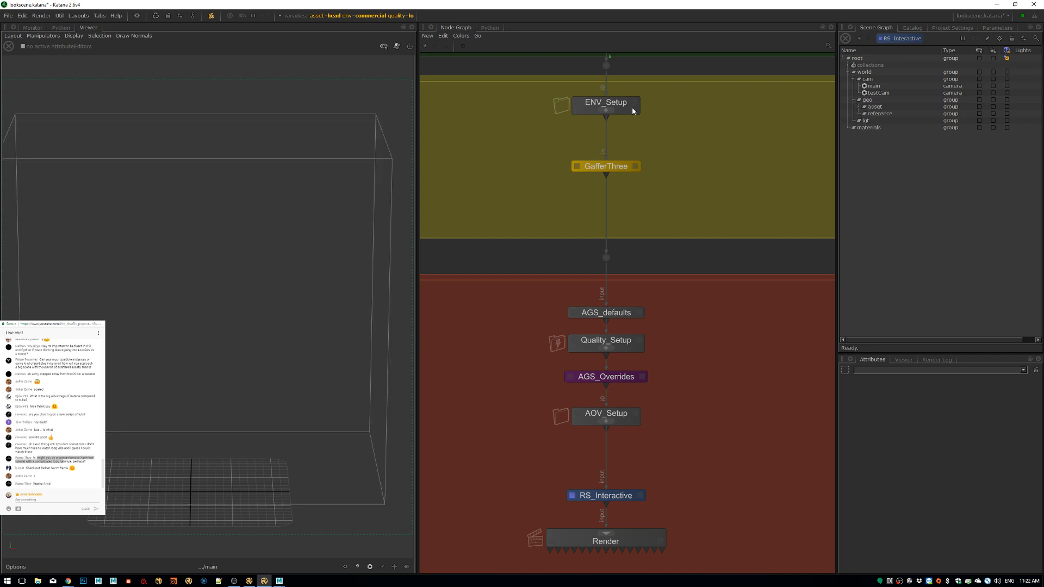
Set the global asset graph state variable to reference ball.
left_click(334, 17)
left_click(380, 45)
left_click(381, 53)
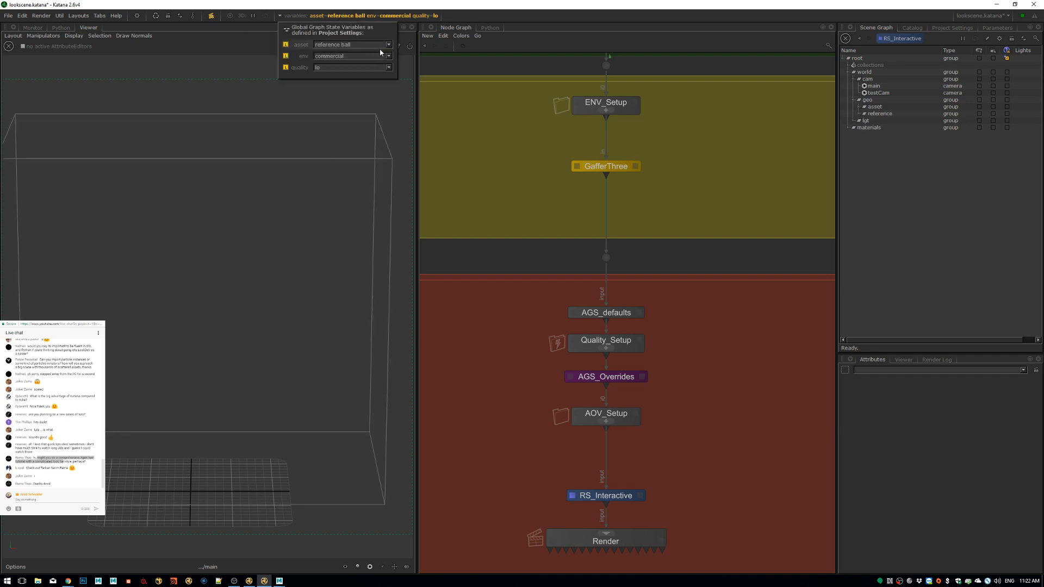
Expand the reference and asset floor hierarchies in the scene graph down to GEO_FloorShape and select that mesh.
left_click(859, 114)
left_click(865, 121)
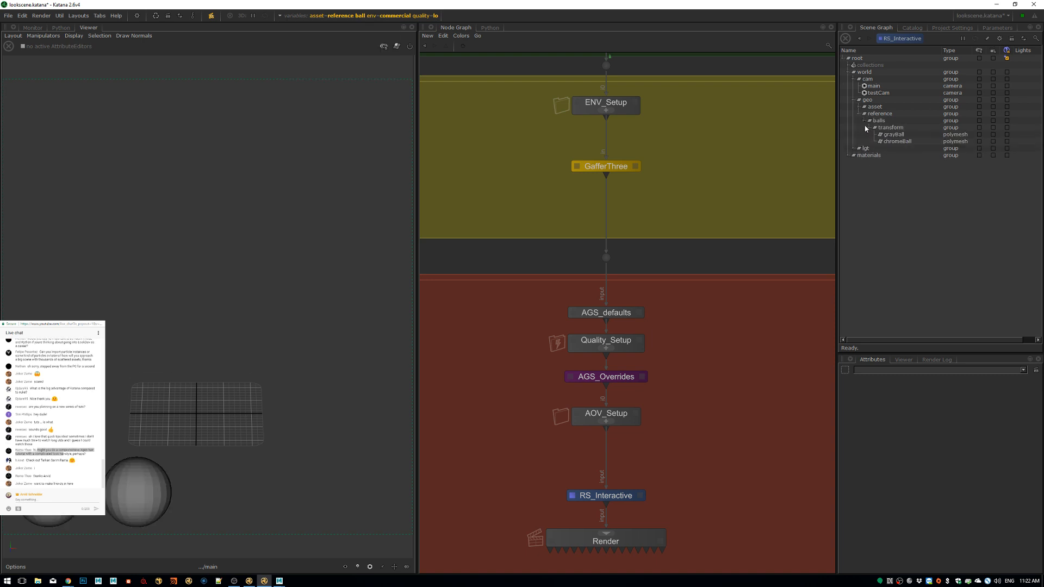
left_click(860, 107)
left_click(865, 121)
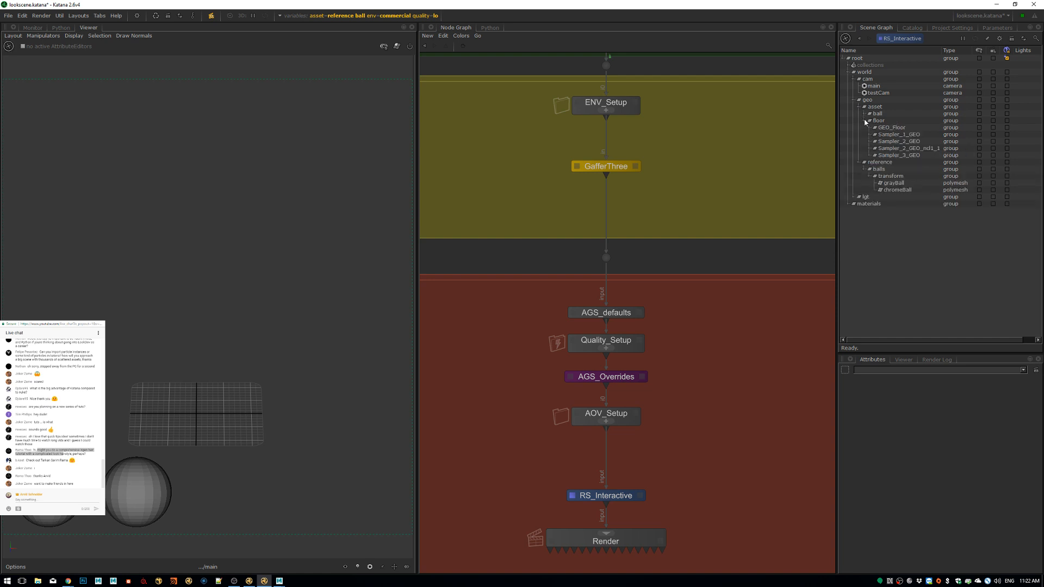
left_click(875, 156)
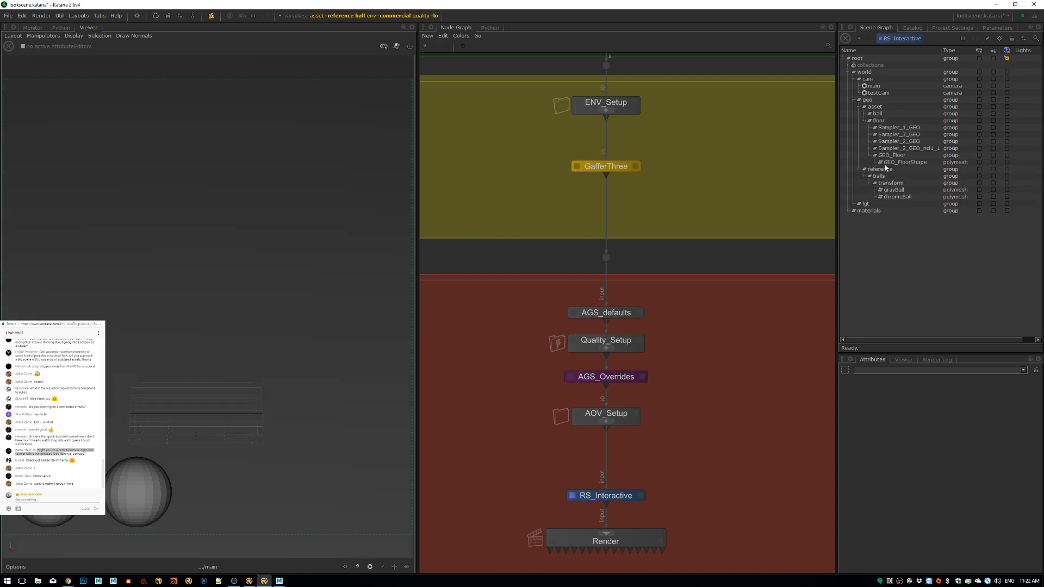
left_click(876, 162)
Switch the Viewer to the persp camera and frame the whole floor mesh from an angle.
left_click(370, 567)
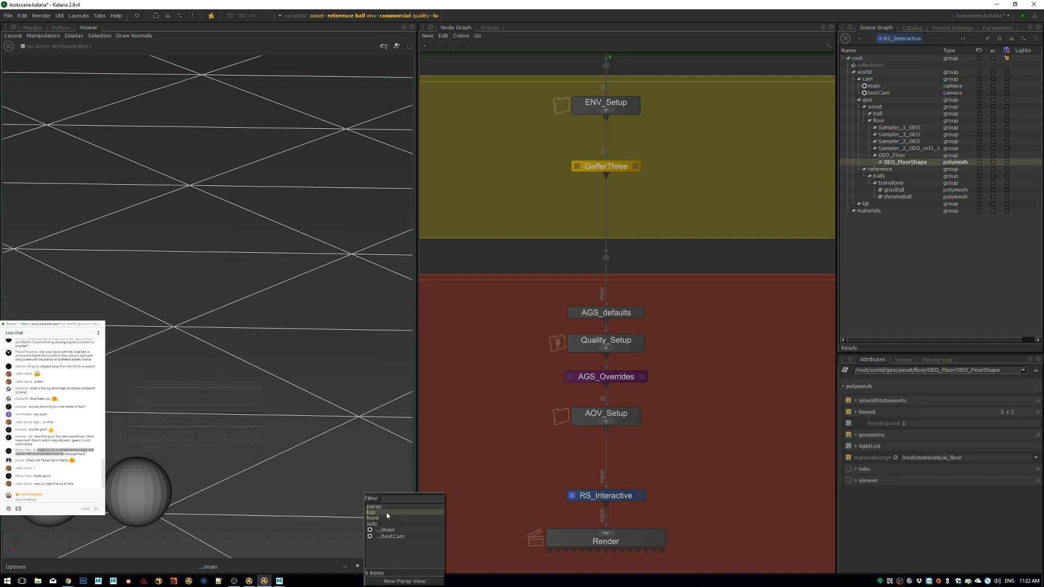
left_click(391, 509)
right_click_drag(390, 509, 135, 252, "alt")
left_click_drag(136, 252, 184, 231, "alt")
right_click_drag(184, 231, 382, 275, "alt")
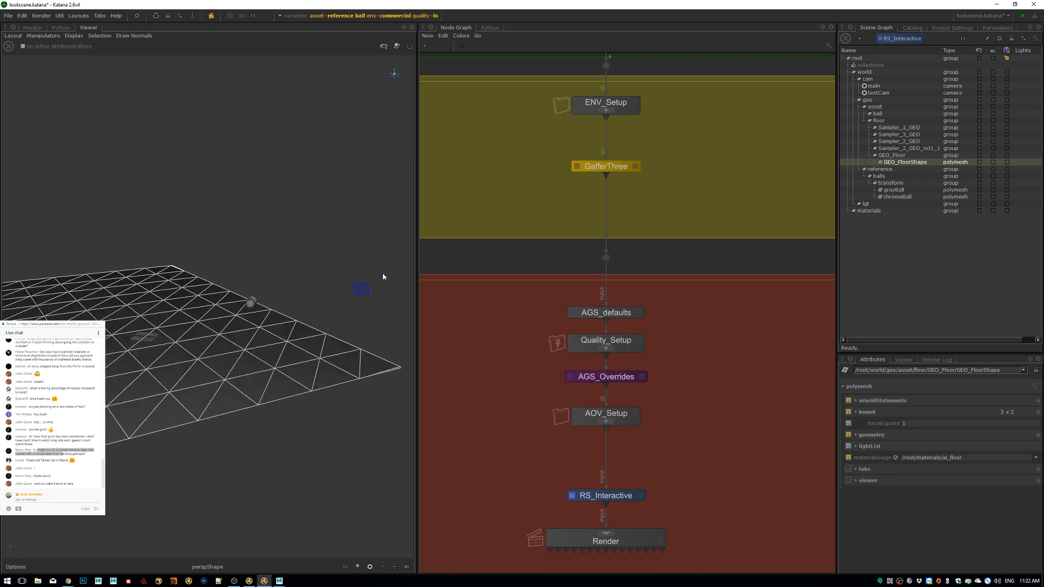
left_click_drag(382, 275, 238, 298, "alt")
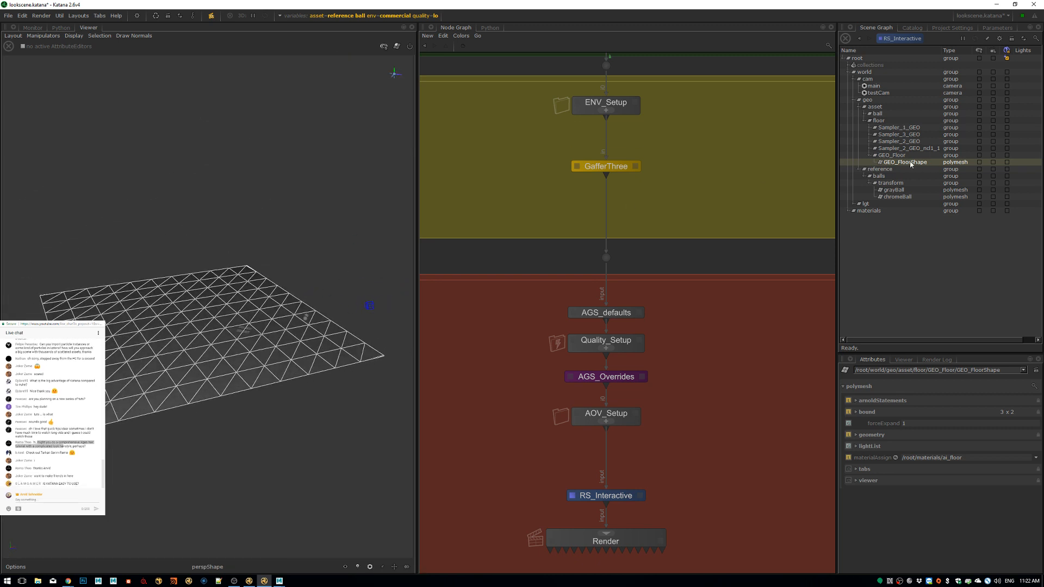
Expand the ball asset and its ShaderBase_GEO group, and select the shader base mesh.
left_click(869, 114)
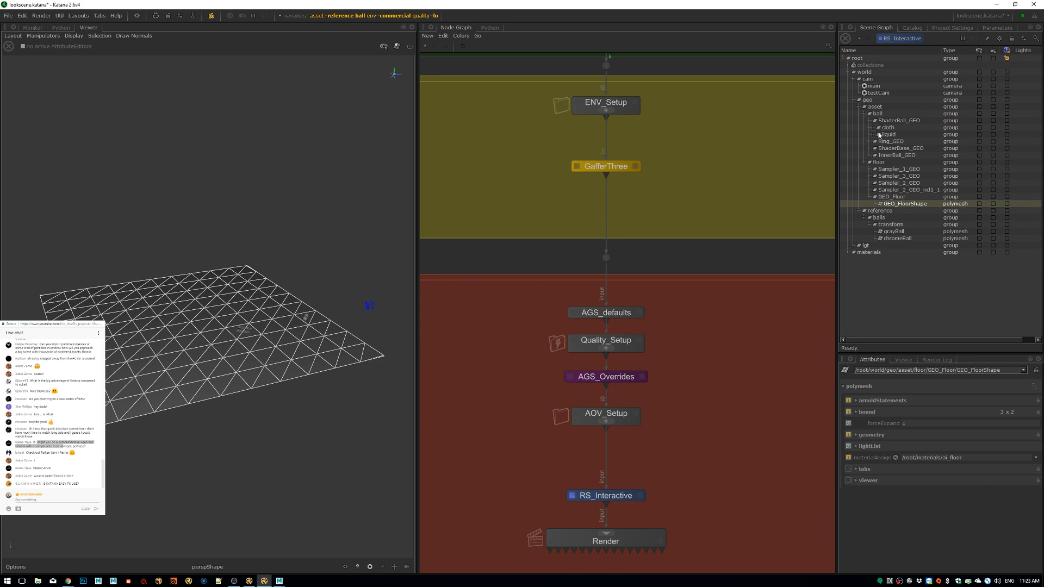
left_click(874, 149)
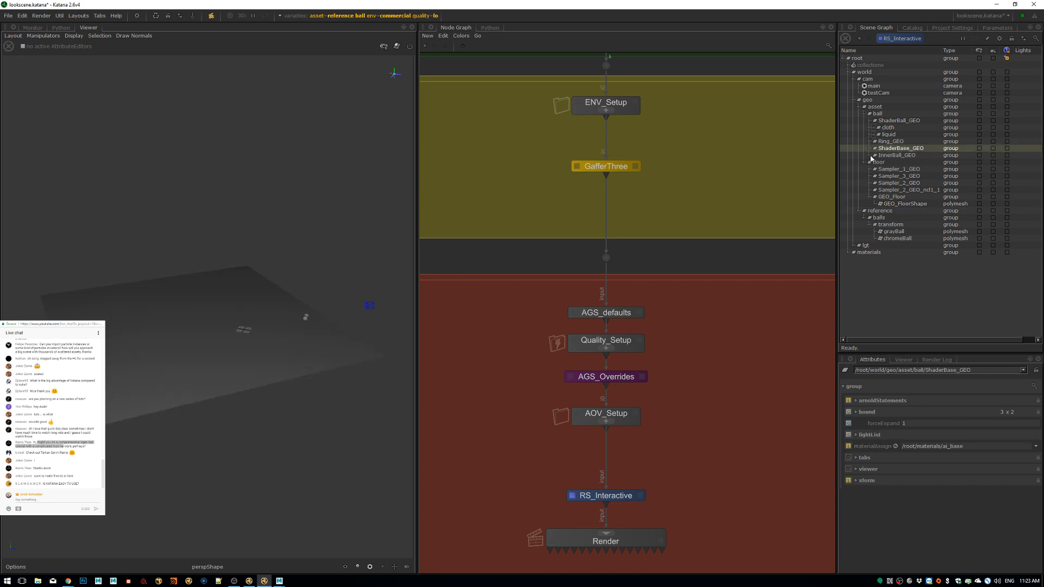
left_click(876, 148)
left_click(897, 156)
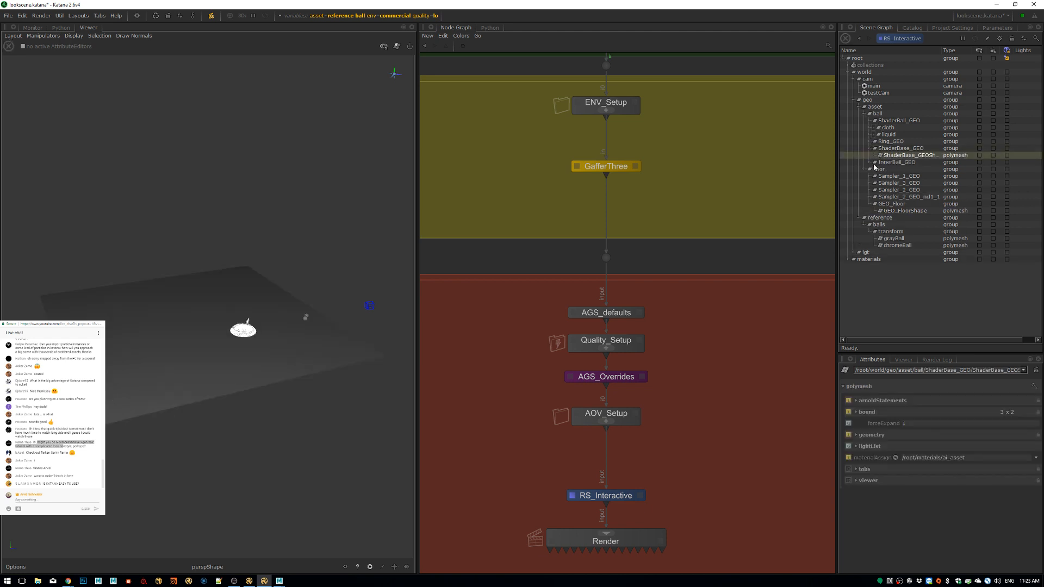
Expand the ShaderBall_GEO group under the ball asset and inspect the full shader ball in the Viewer, clearing the selection.
left_click(874, 122)
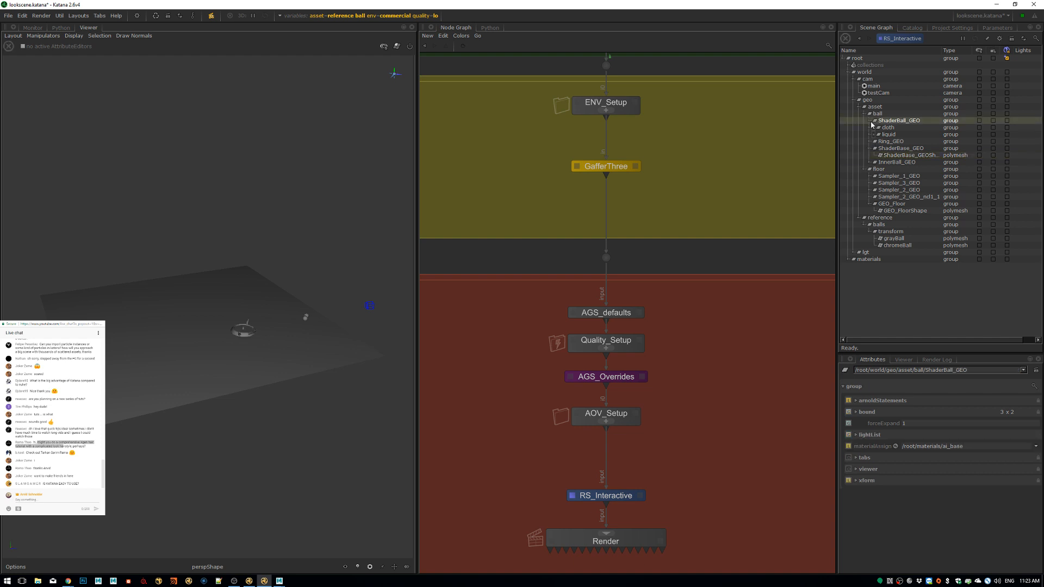
left_click(875, 121)
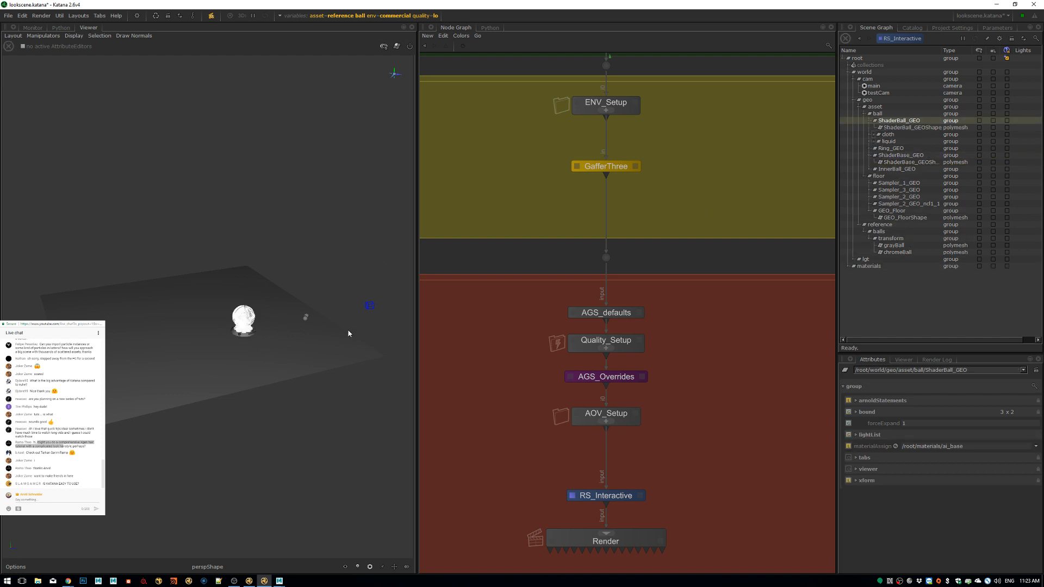
right_click_drag(348, 333, 341, 221, "alt")
left_click_drag(340, 221, 228, 128, "alt")
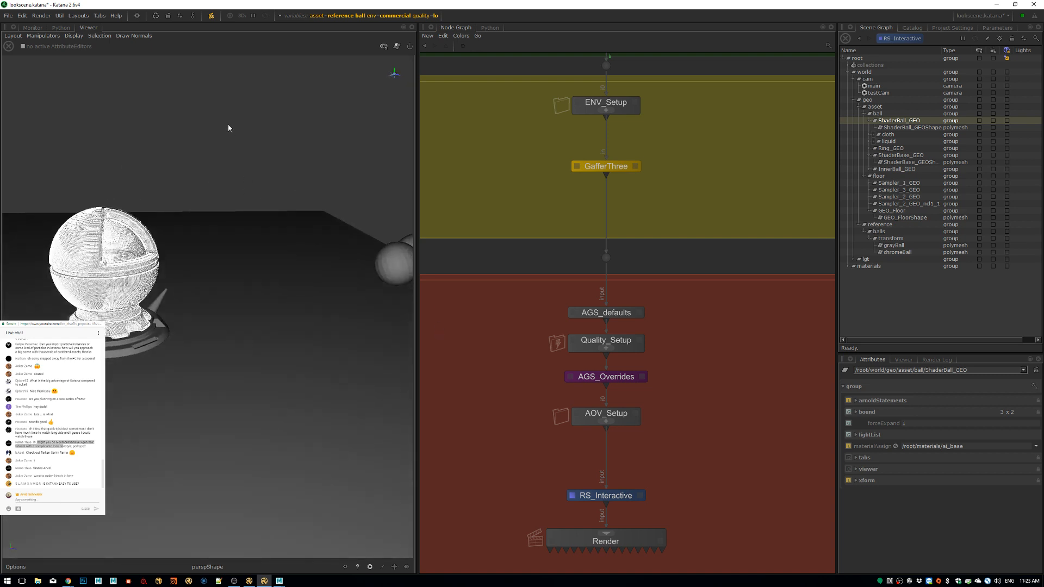
left_click(229, 127)
right_click_drag(295, 156, 215, 166, "alt")
left_click_drag(214, 167, 273, 181, "alt")
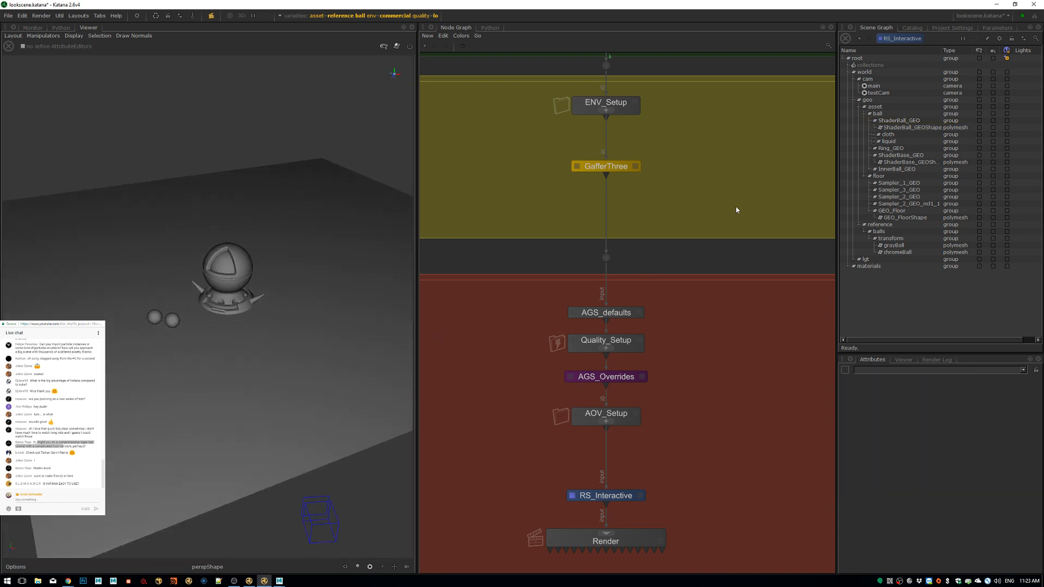
Open the ENV_Setup group, examine its four environment GafferThree branches and the ENV_SWITCH, and close the group.
scroll(757, 205, "down", 5)
scroll(748, 334, "up", 4)
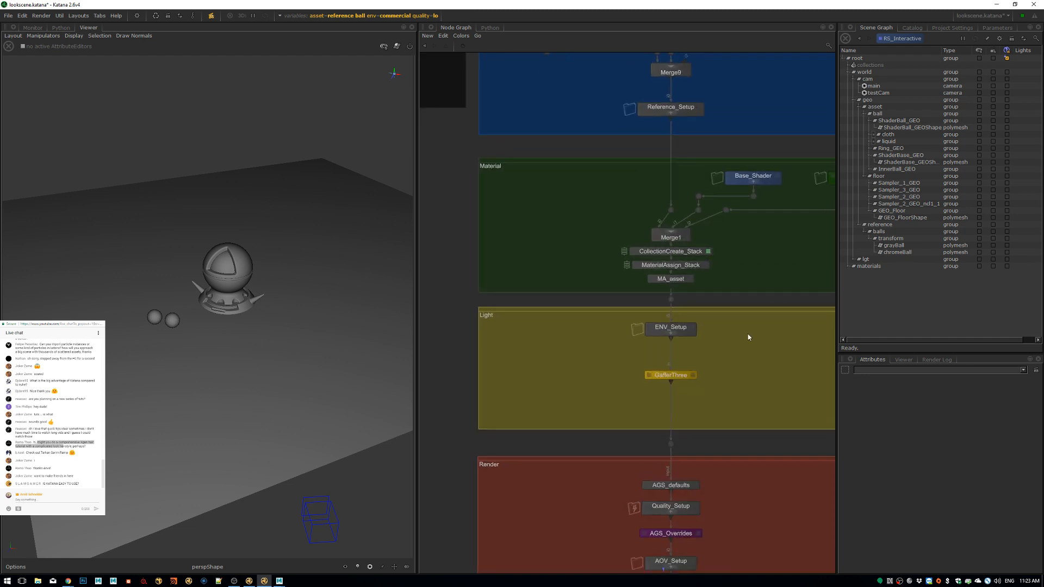
scroll(678, 370, "up", 5)
left_click(667, 305)
middle_click_drag(667, 306, 543, 299)
left_click_drag(457, 254, 763, 328)
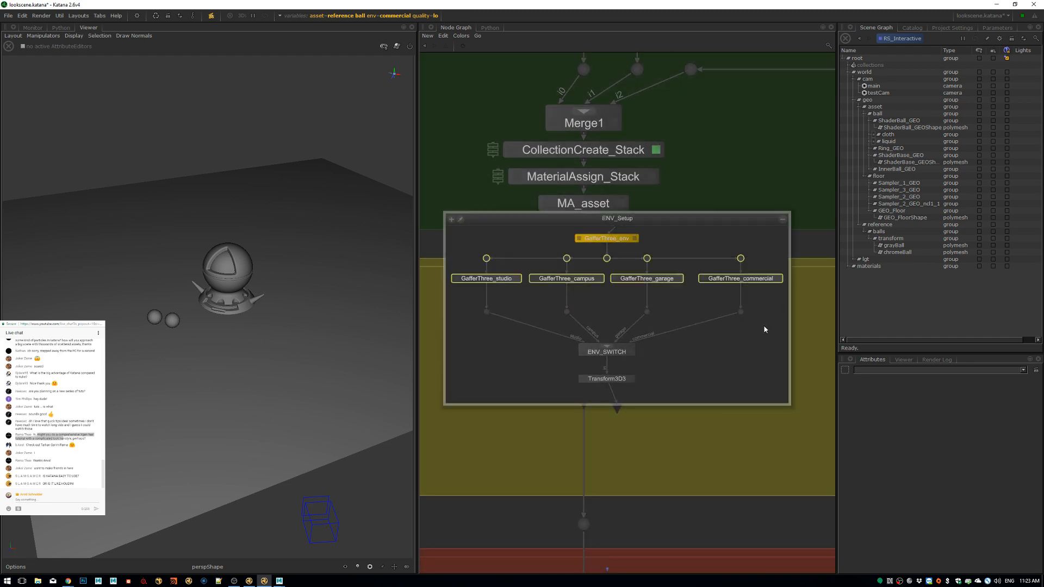
left_click(642, 376)
left_click(783, 219)
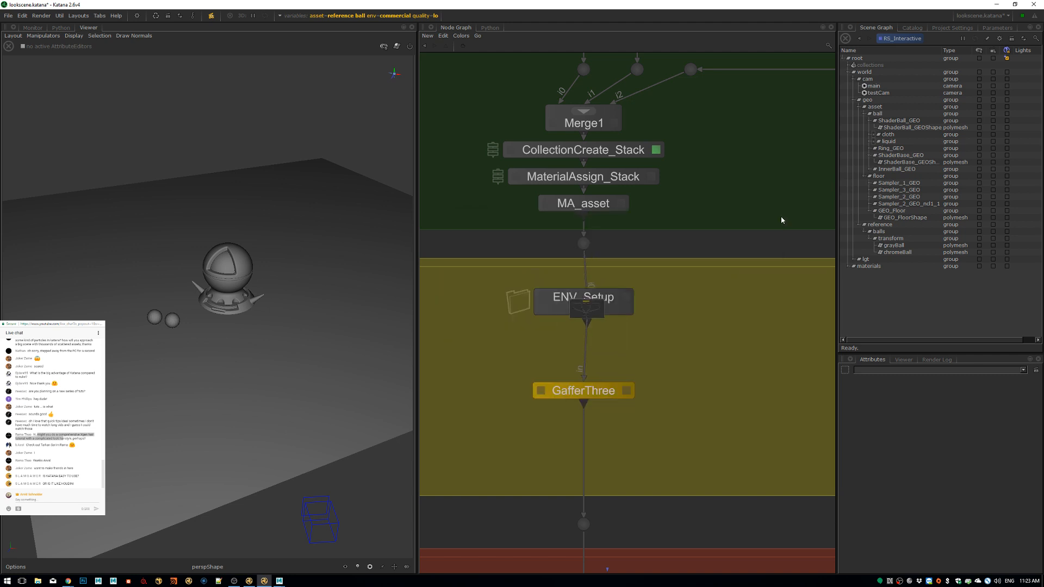
Review the available options of the env and quality global graph state variables without changing them.
left_click(386, 16)
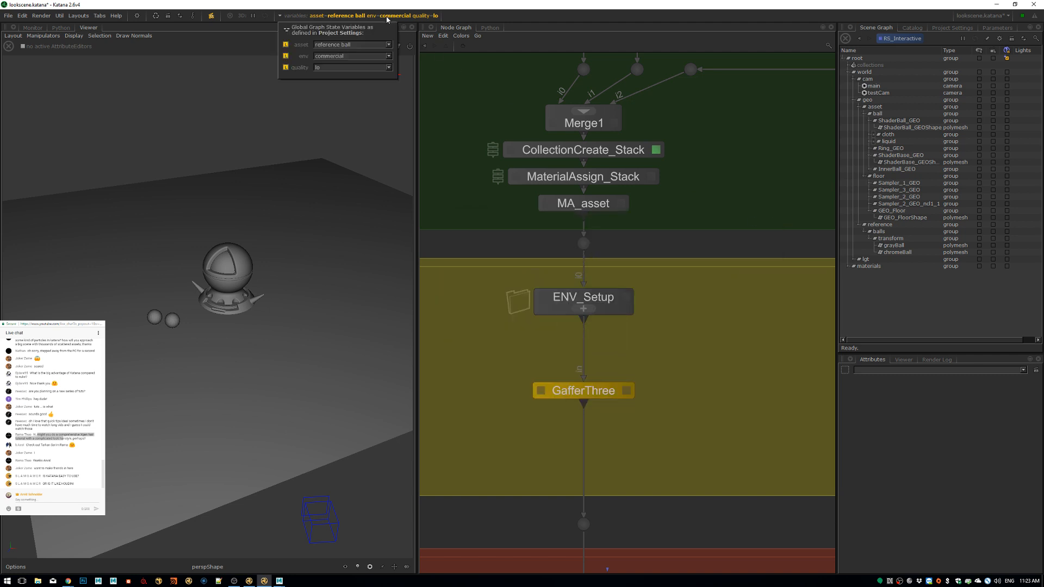
left_click(390, 56)
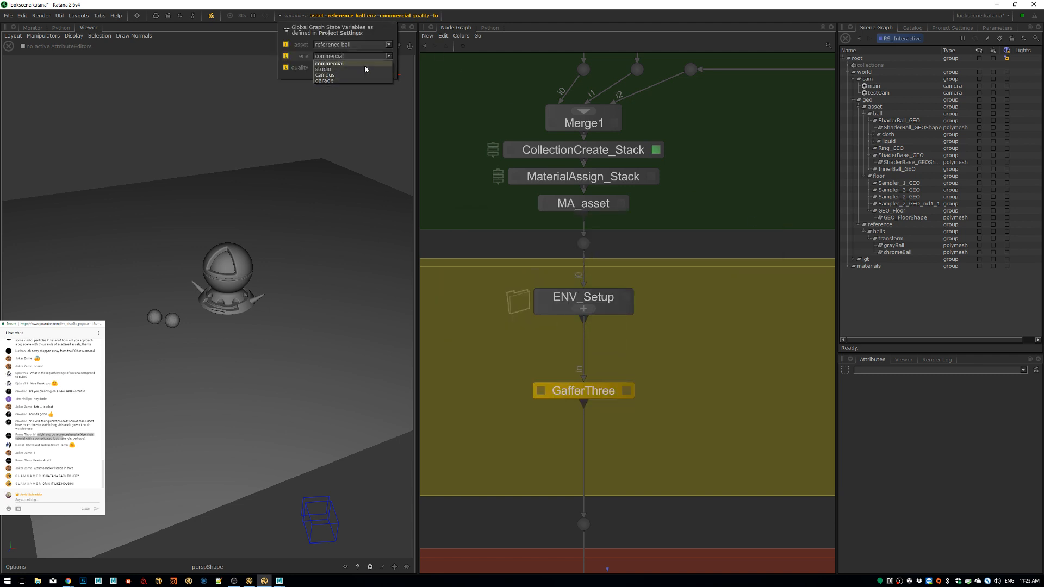
left_click(391, 62)
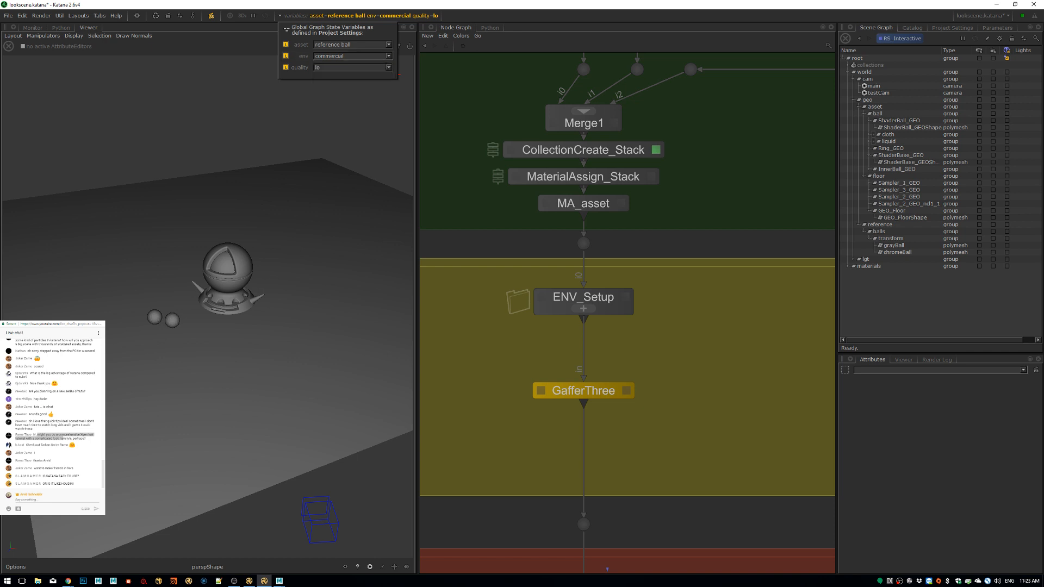
left_click(389, 68)
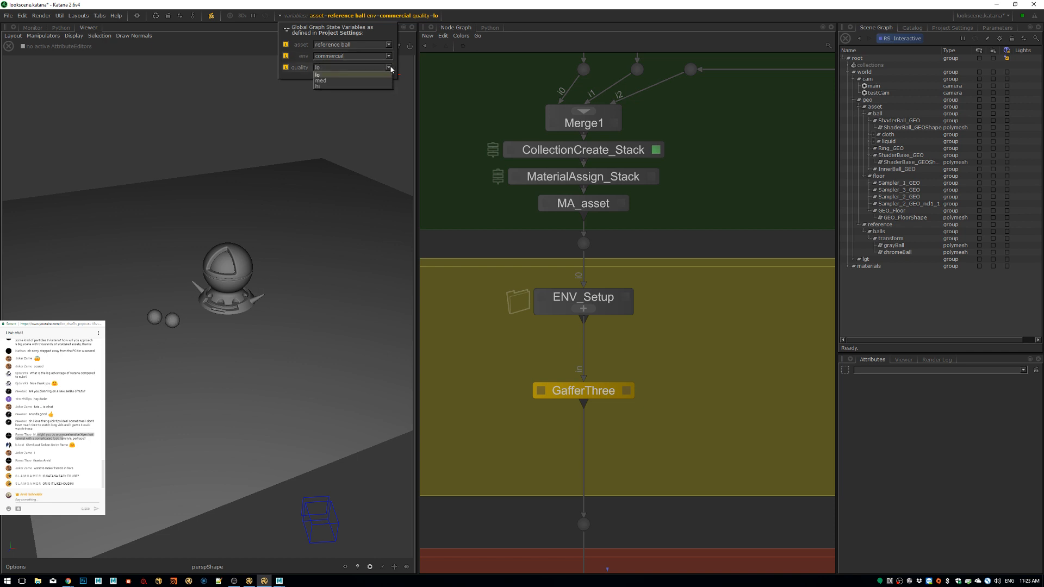
left_click(390, 67)
left_click(697, 237)
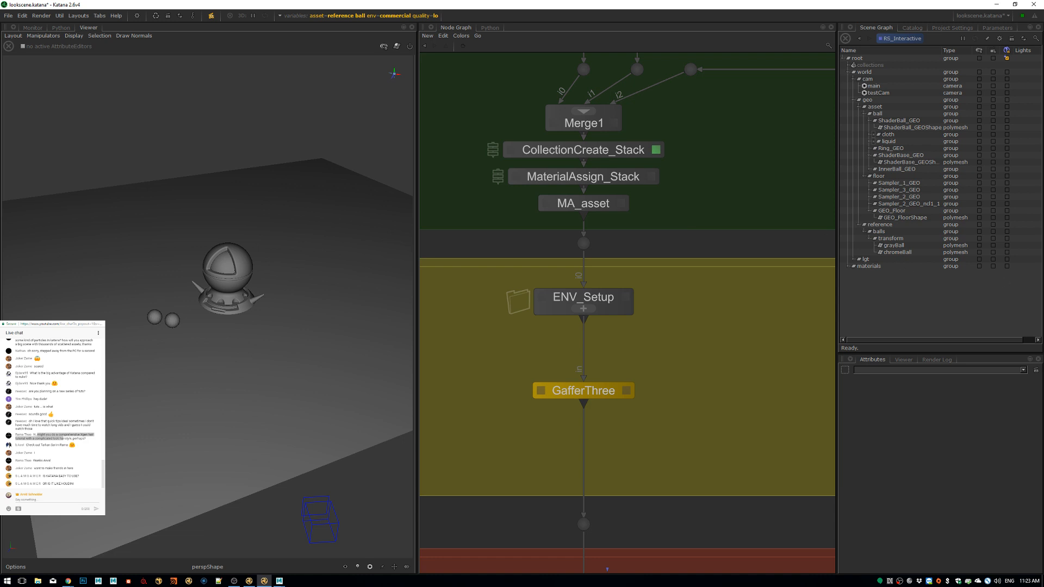
Insert a new GafferThree node below the existing GafferThree in the Light section and open its parameters.
left_click(57, 472)
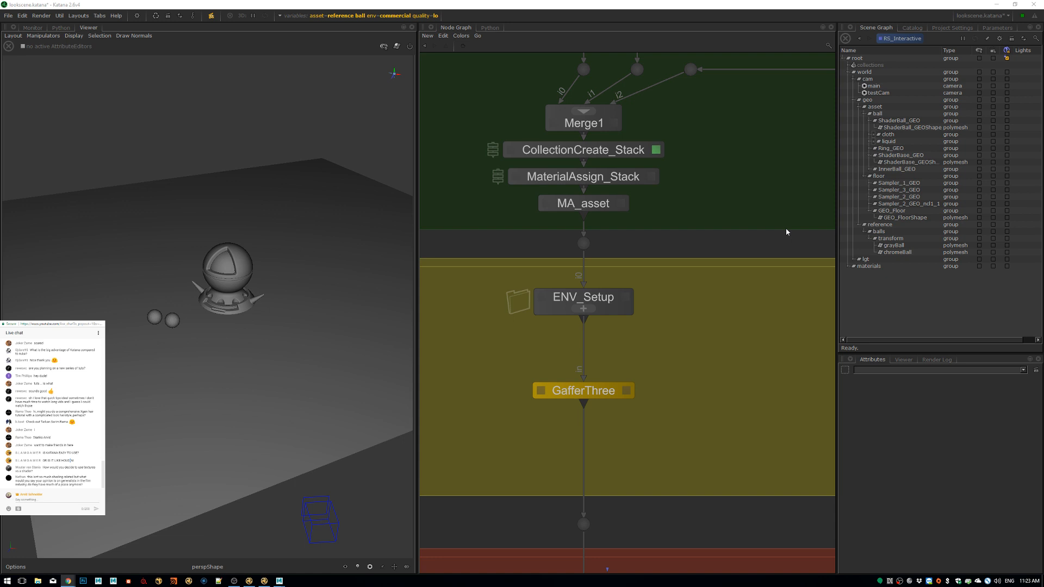
scroll(719, 283, "down", 5)
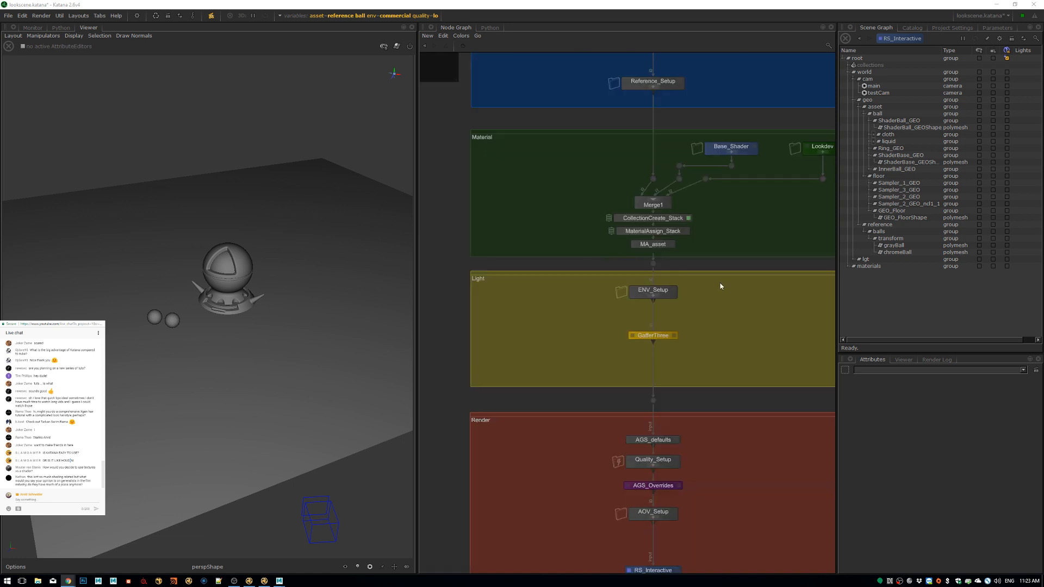
middle_click_drag(715, 288, 669, 337)
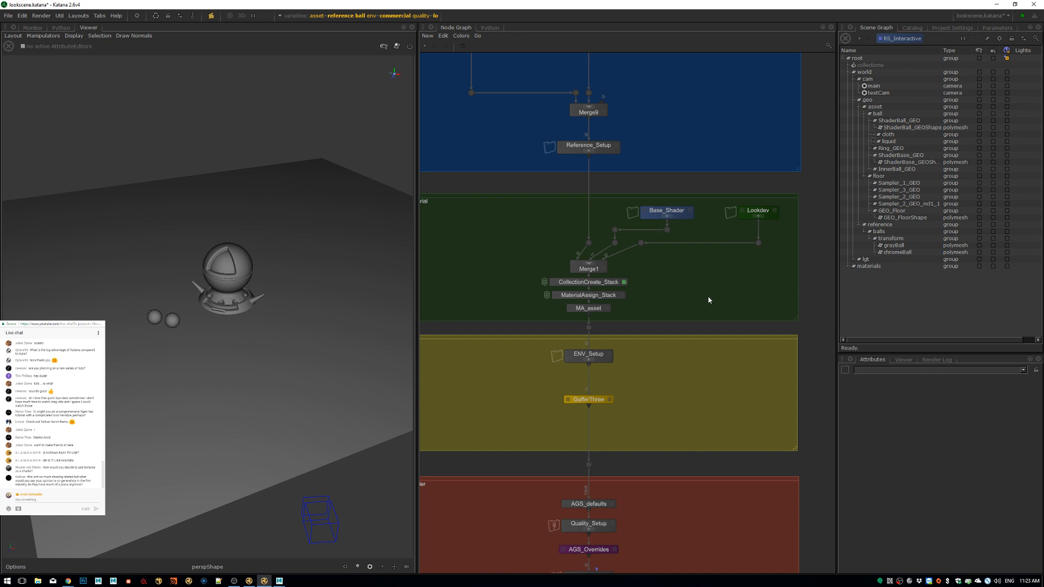
scroll(606, 338, "up", 3)
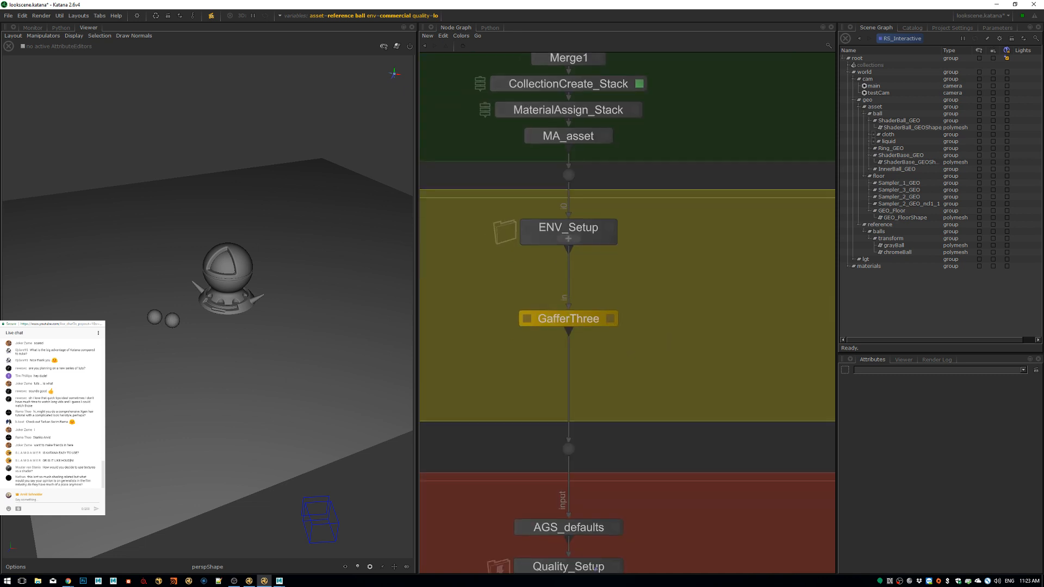
key("Tab")
type("gaffer")
key("Return")
left_click(608, 354)
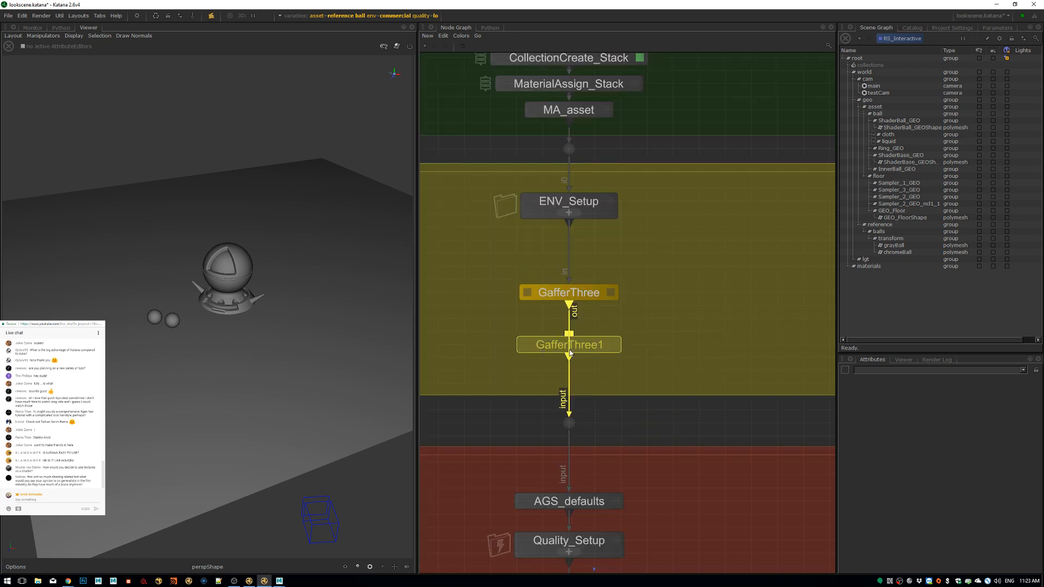
left_click(613, 358)
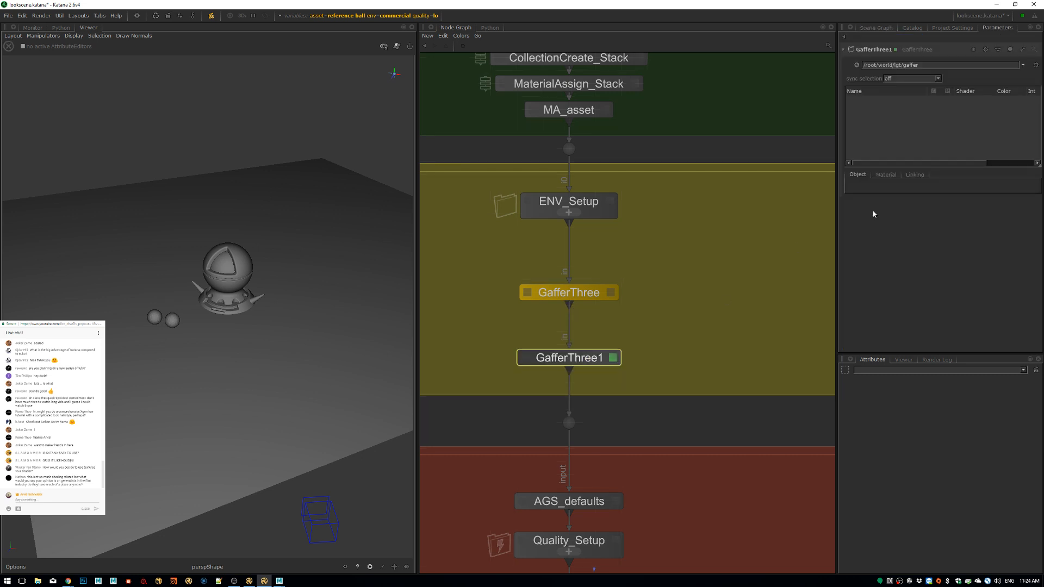
Widen the parameters area and add an Arnold Quad Light to the new GafferThree node.
left_click_drag(837, 222, 727, 228)
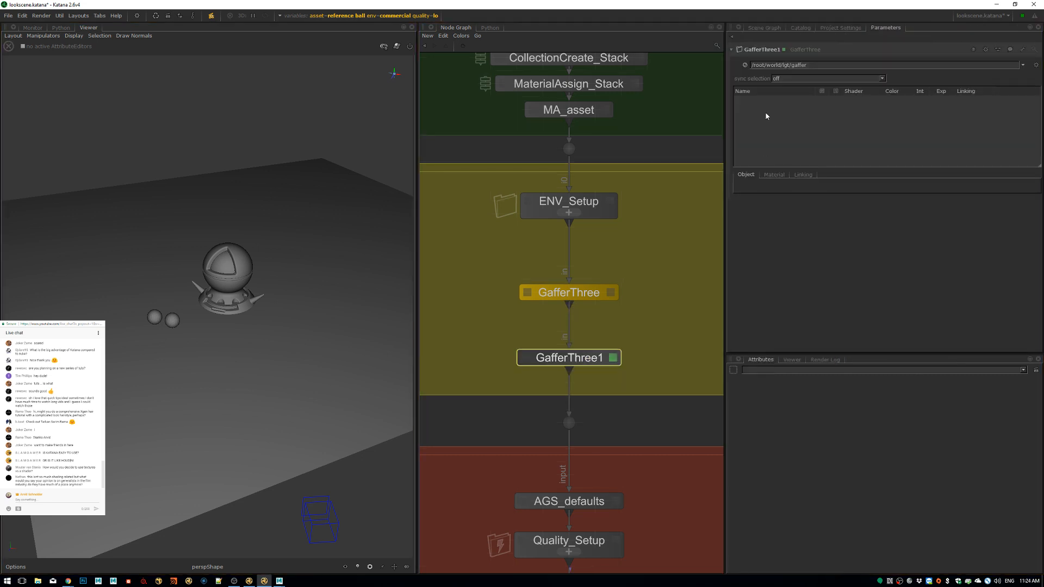
right_click(765, 112)
mouse_move(892, 117)
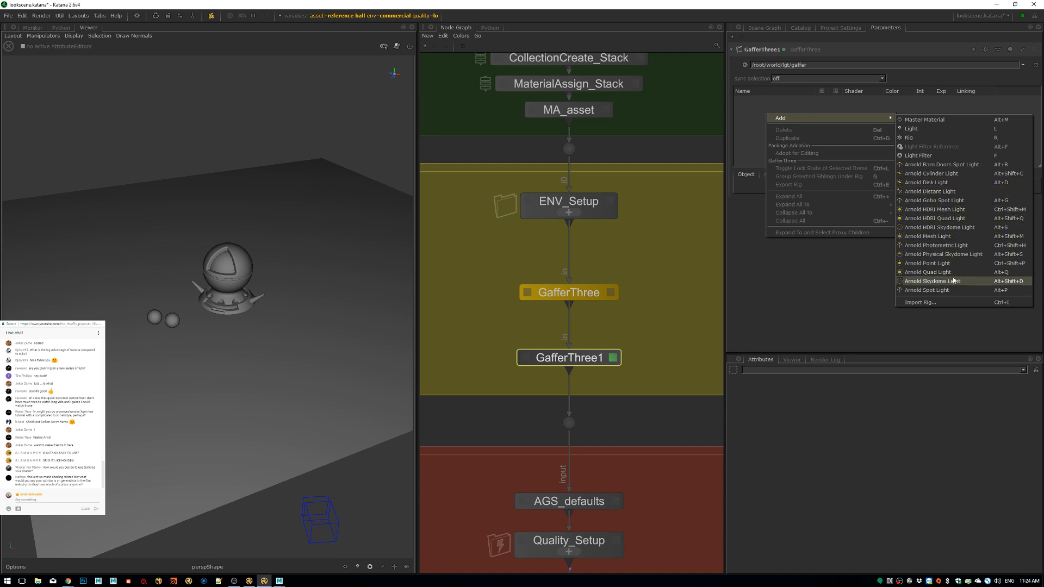
left_click(930, 272)
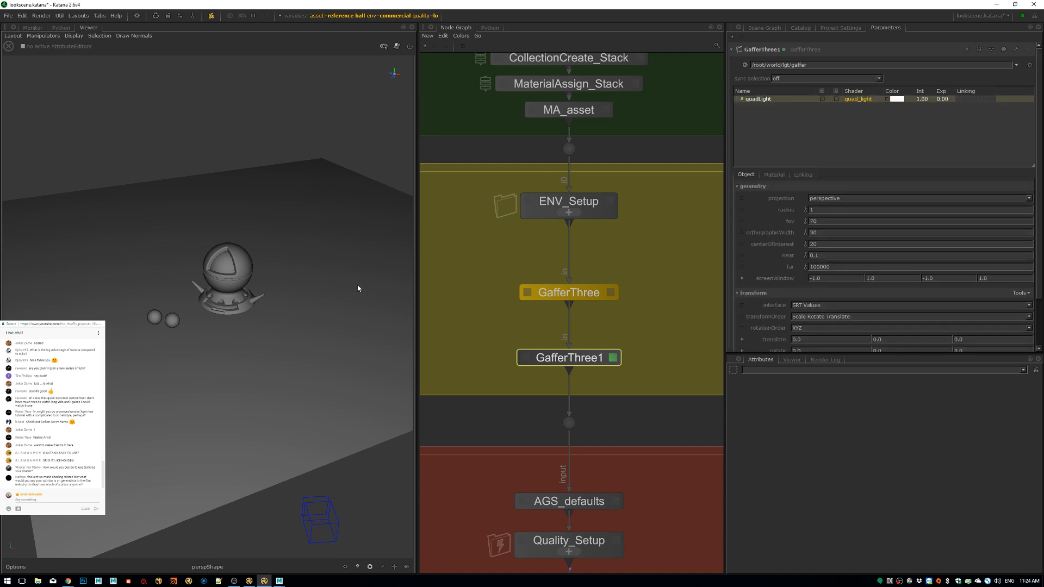
Expand the lgt and gaffer groups in the scene graph and select the quadLight.
scroll(268, 284, "down", 5)
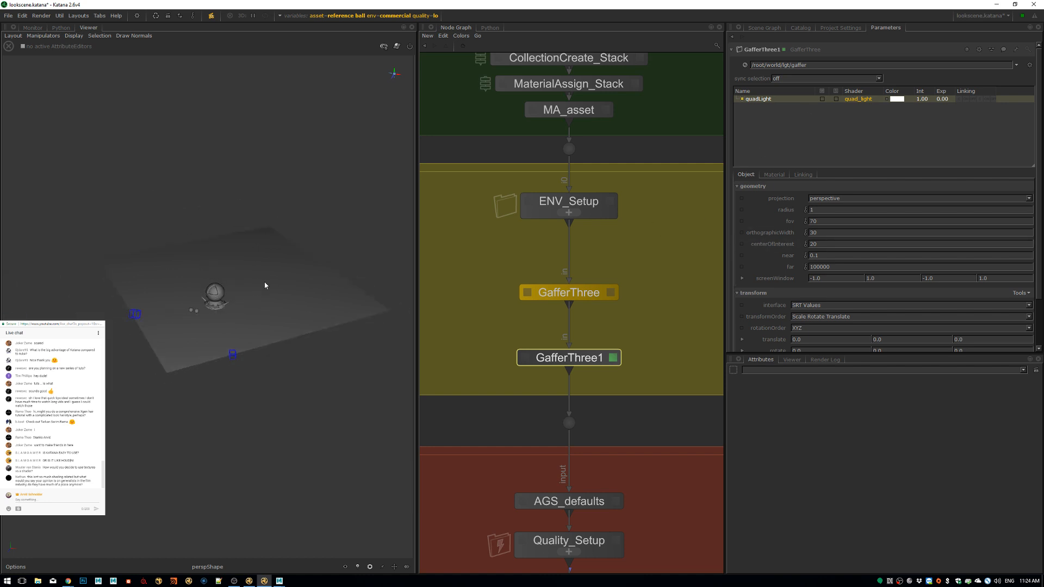
left_click_drag(266, 281, 375, 274, "alt")
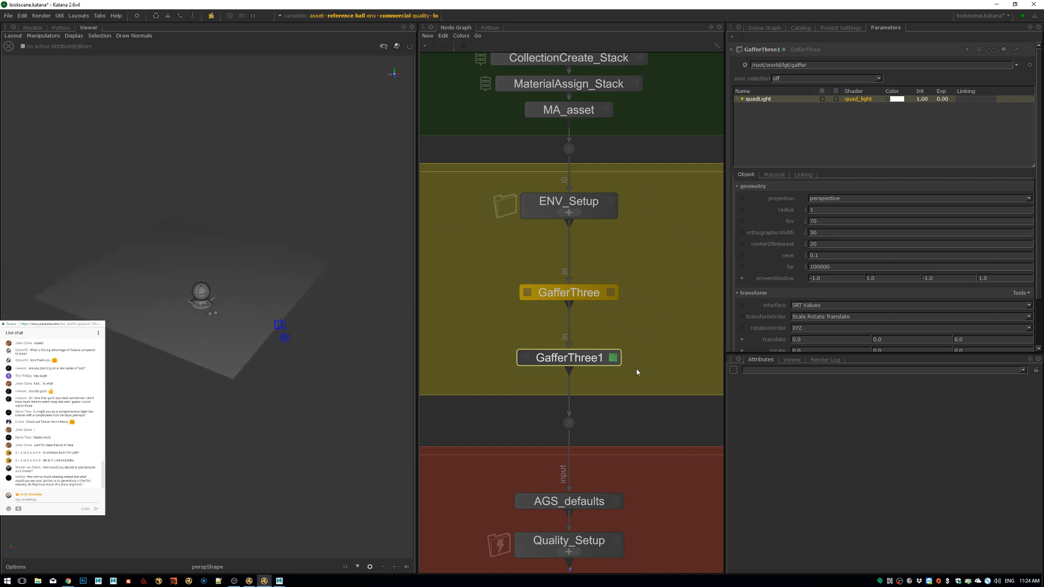
middle_click_drag(602, 416, 574, 360)
left_click(767, 29)
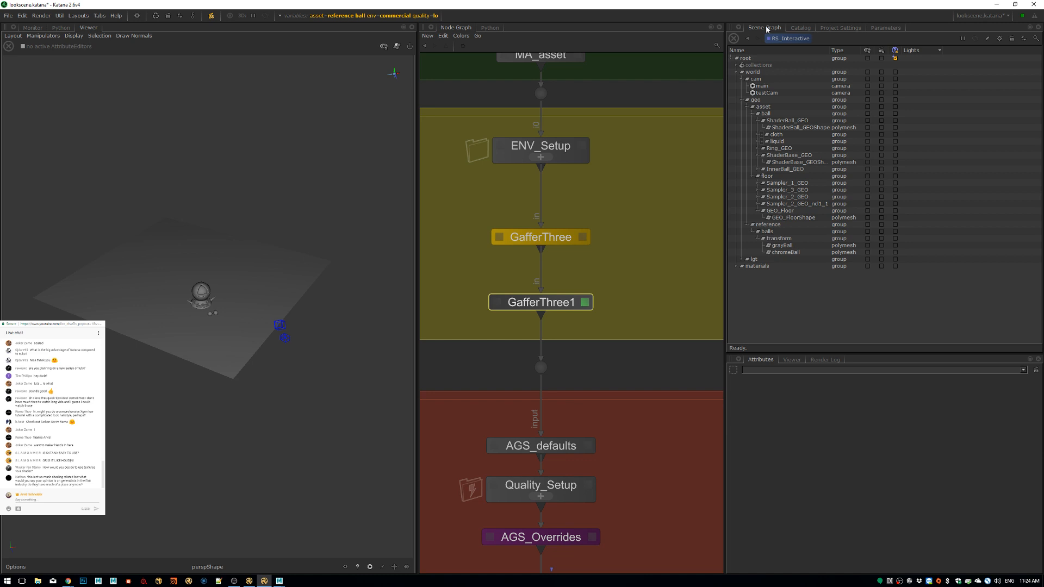
left_click(743, 260)
left_click(748, 266)
left_click(774, 281)
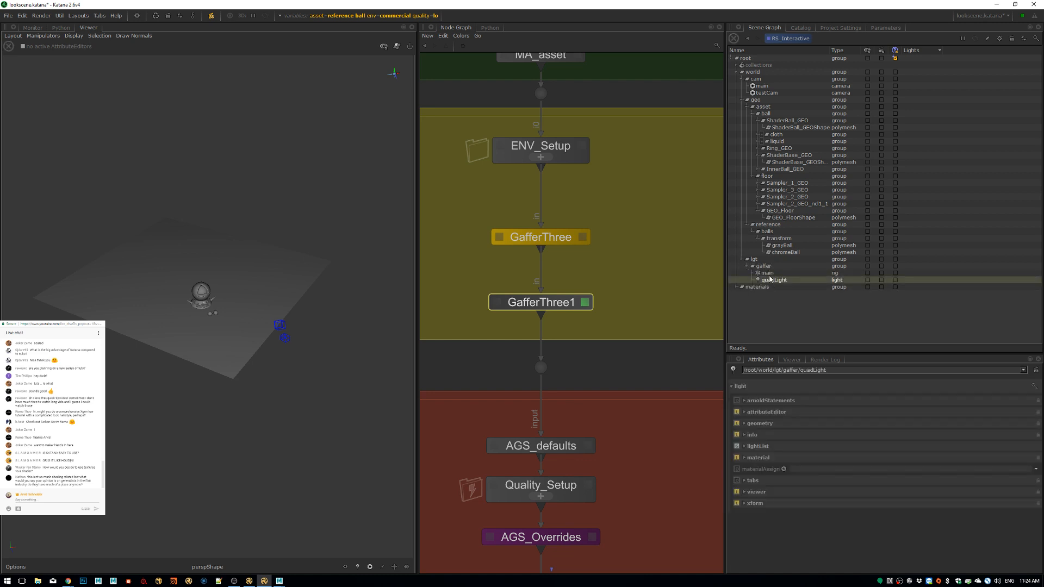
Look through the quadLight in the Viewer and move it back until it aims at the whole shader ball.
right_click_drag(232, 333, 154, 283, "alt")
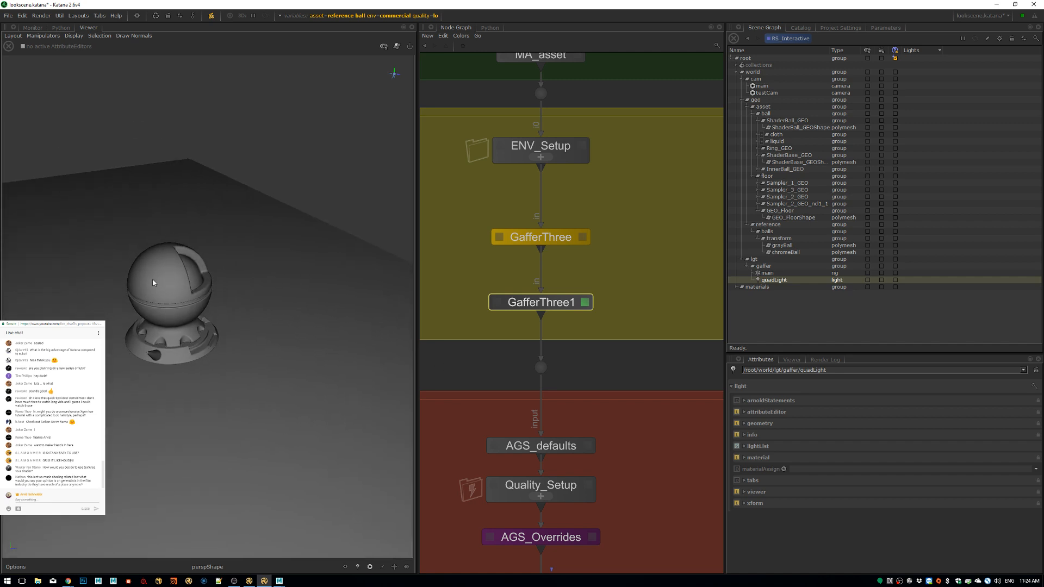
middle_click_drag(261, 315, 220, 279, "alt")
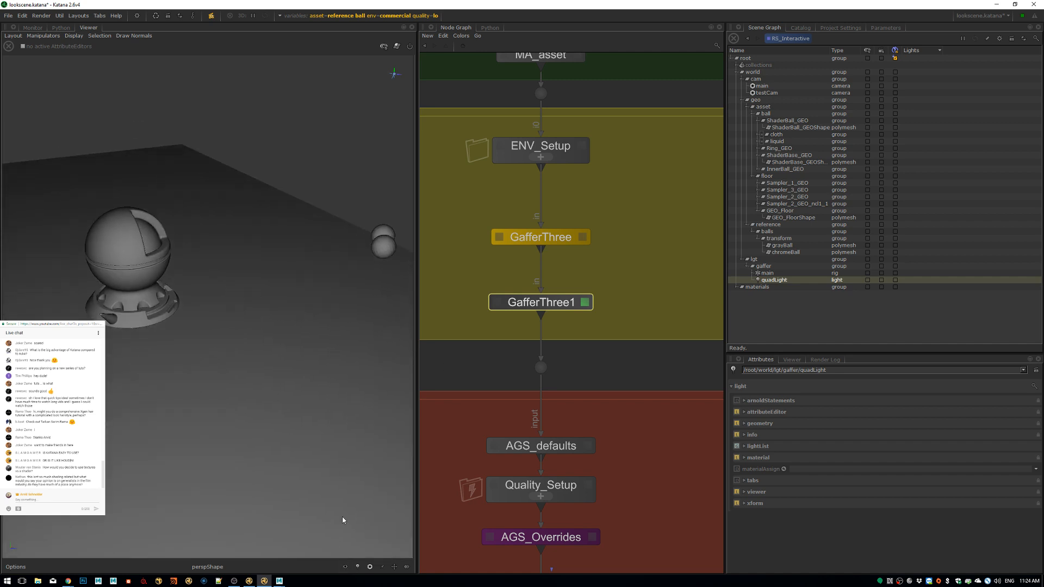
left_click(358, 568)
left_click(384, 514)
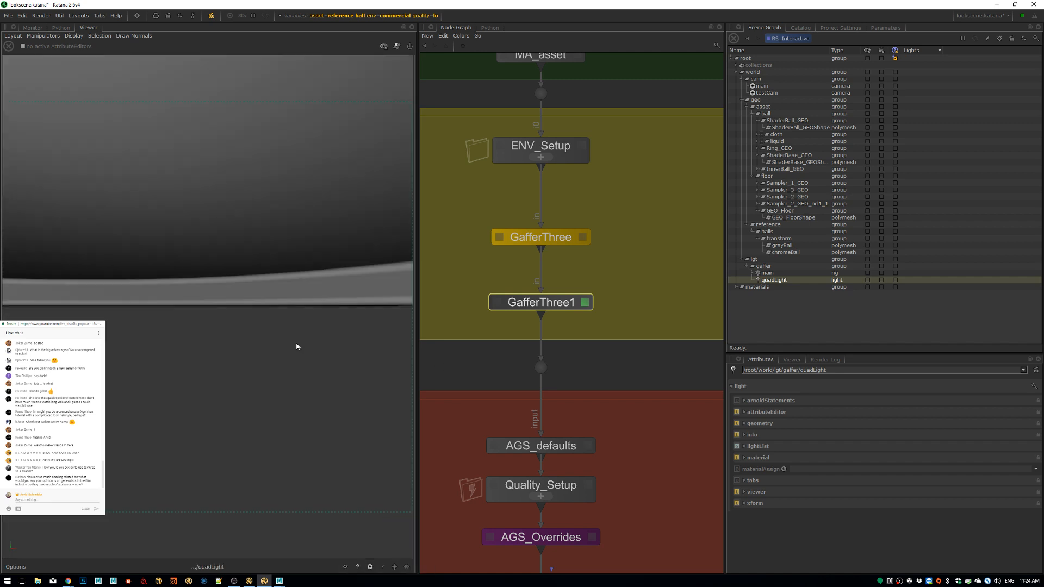
right_click_drag(224, 349, 171, 327, "alt")
left_click_drag(171, 328, 209, 311, "alt")
right_click_drag(210, 314, 261, 286, "alt")
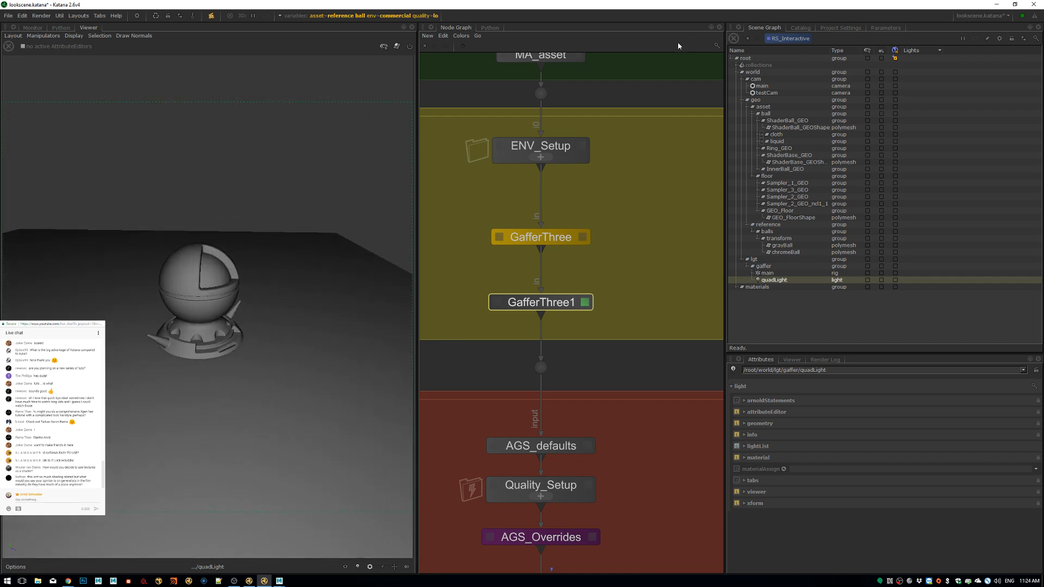
Show the quadLight's material settings in the new GafferThree, expand its shader's Geometry parameters and enlarge the parameters area.
left_click(838, 313)
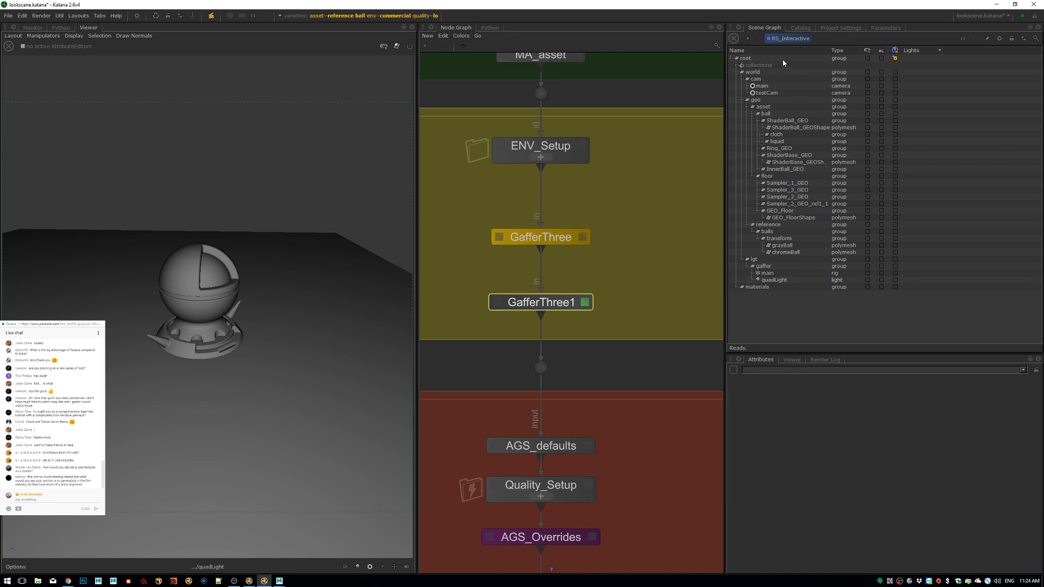
left_click(884, 27)
left_click(775, 175)
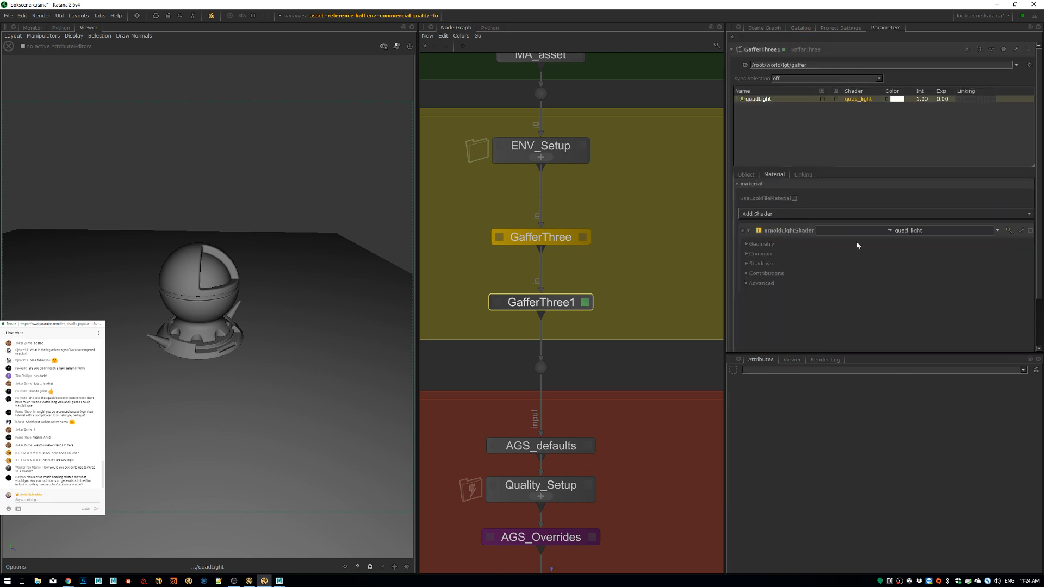
left_click(762, 244)
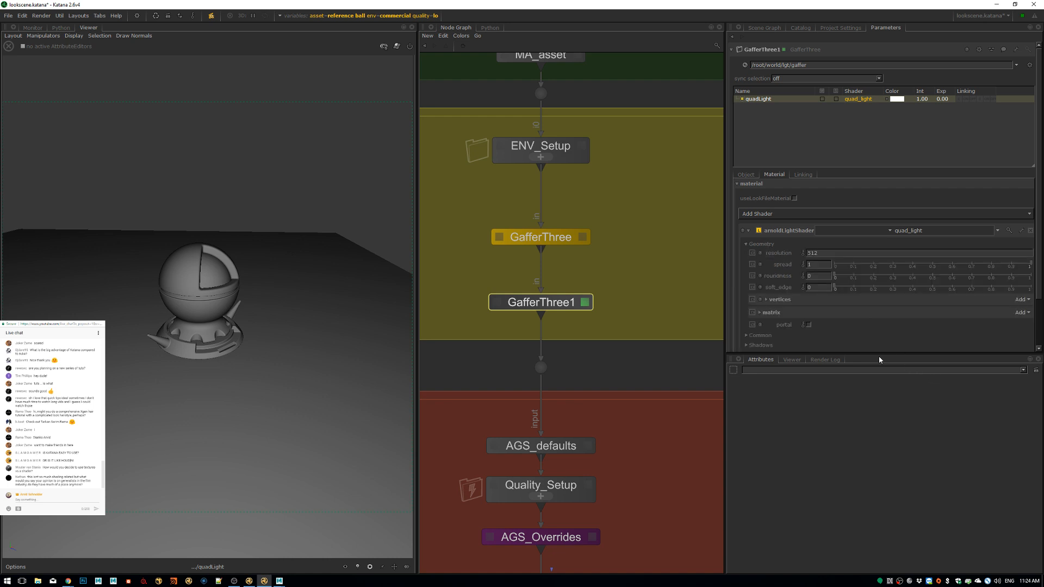
left_click_drag(875, 353, 874, 455)
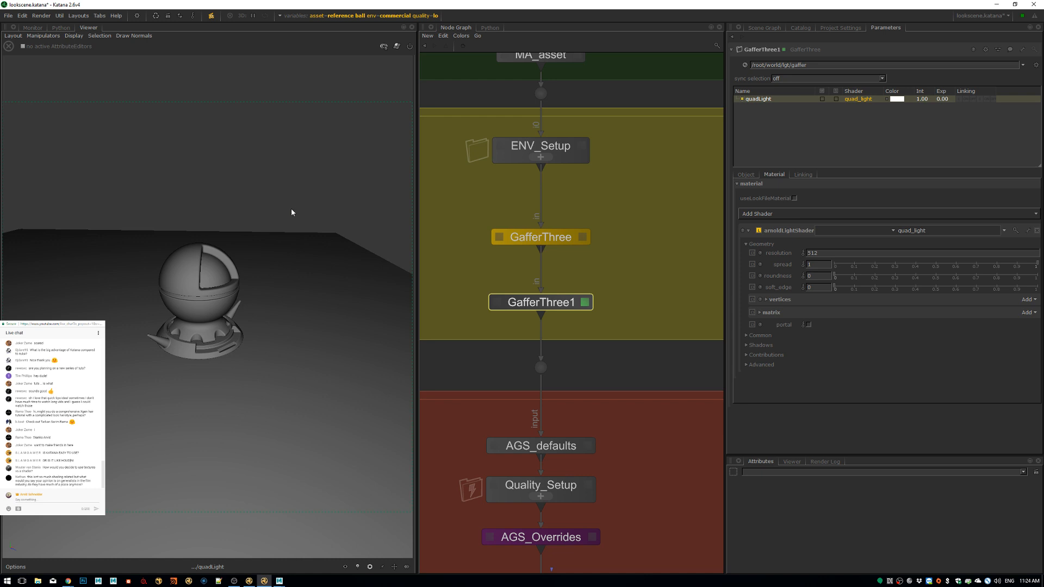
middle_click_drag(698, 159, 631, 217)
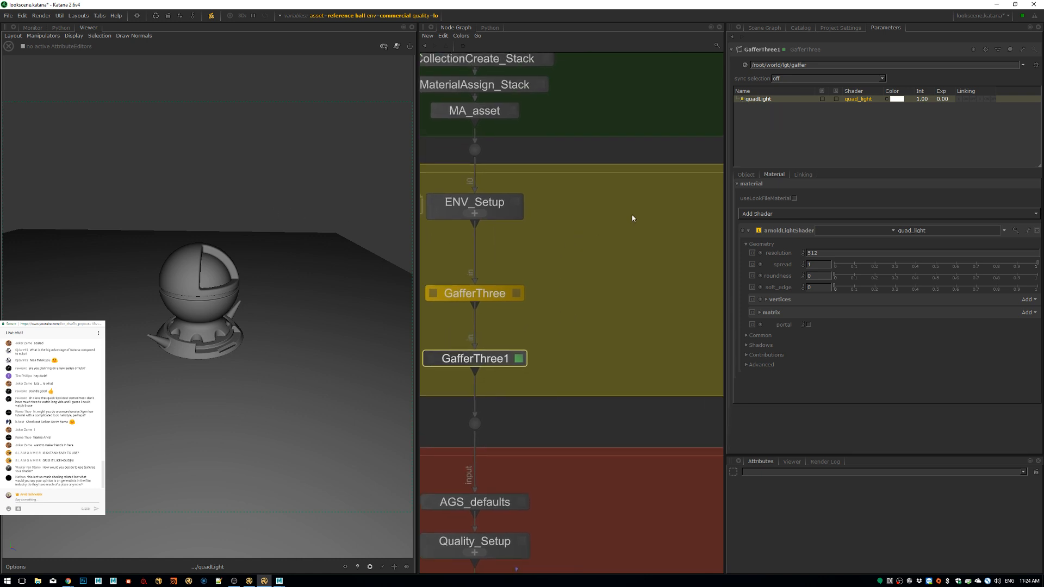
scroll(629, 217, "down", 5)
scroll(635, 259, "up", 3)
middle_click_drag(636, 259, 559, 366)
left_click(532, 337)
middle_click_drag(540, 331, 578, 322)
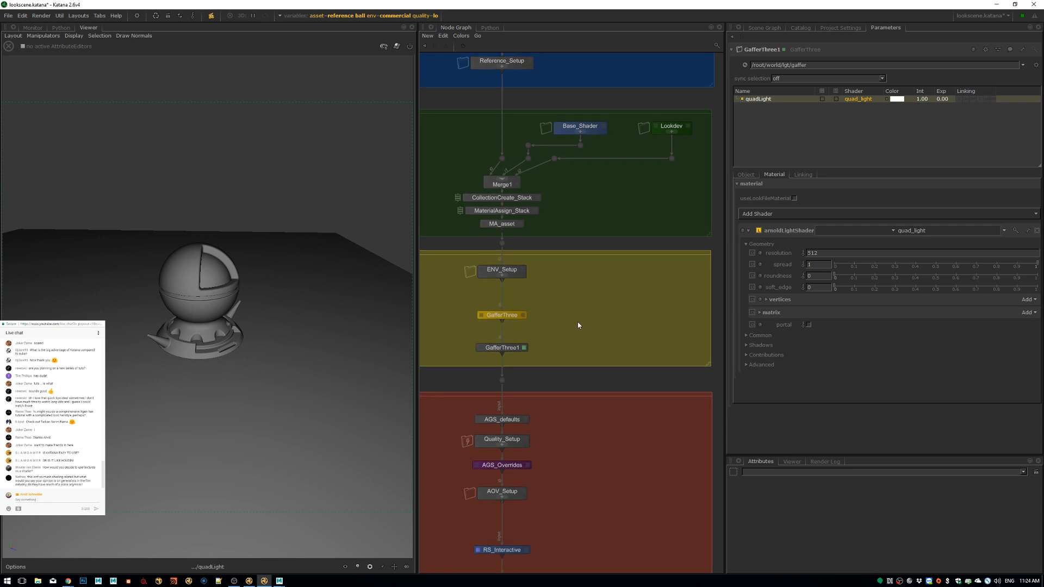
Add a standard_surface shading node and place it beside the two GafferThree nodes in the yellow backdrop.
key("Tab")
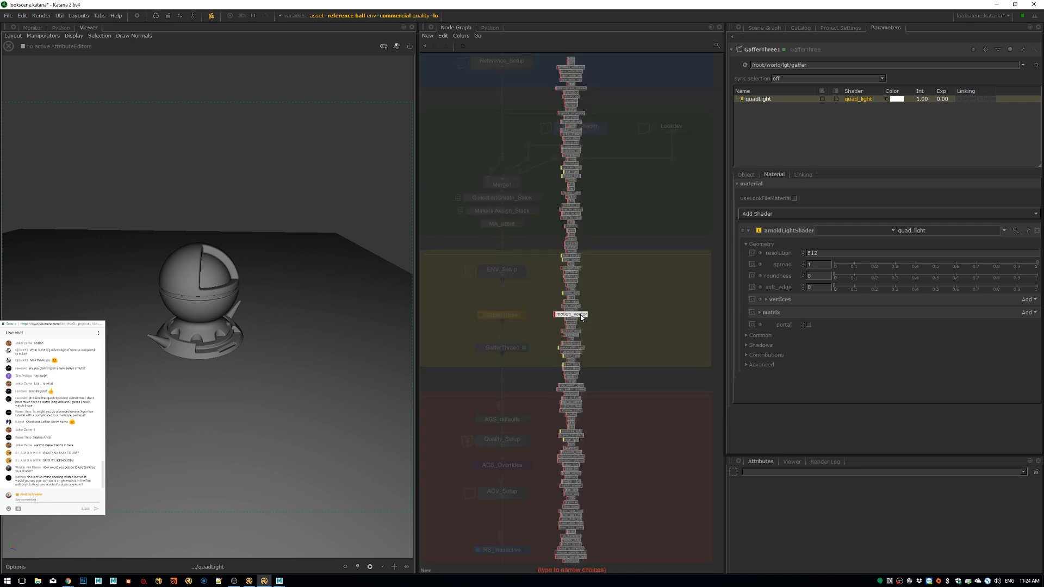
type("standard_surface")
key("Return")
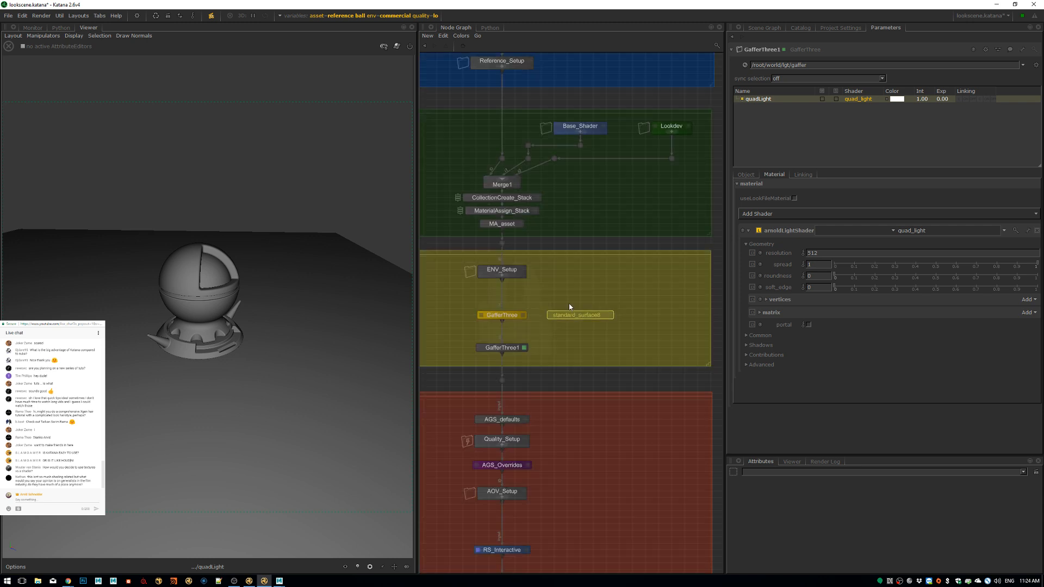
left_click(568, 336)
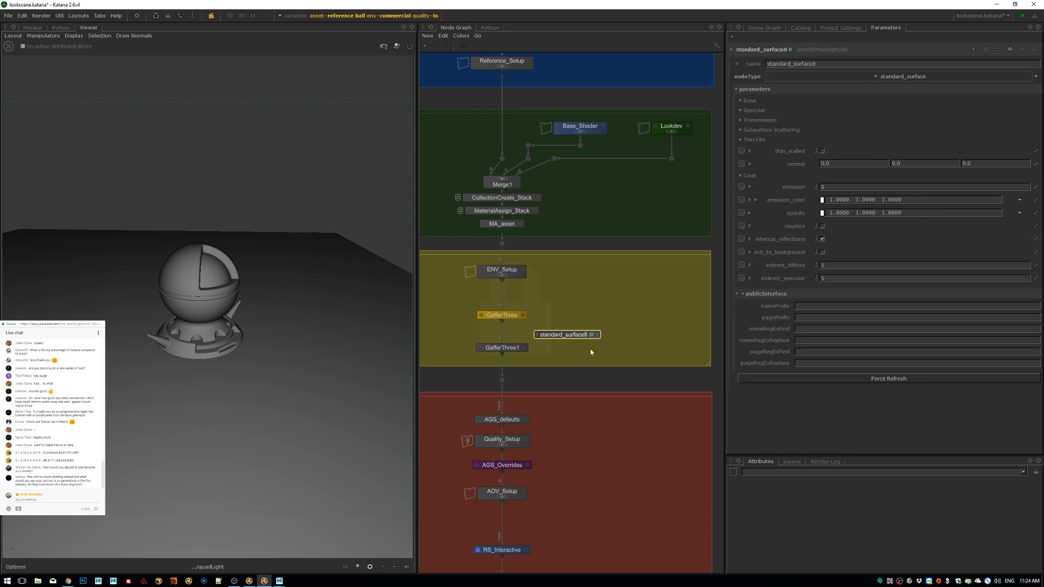
left_click_drag(575, 335, 600, 321)
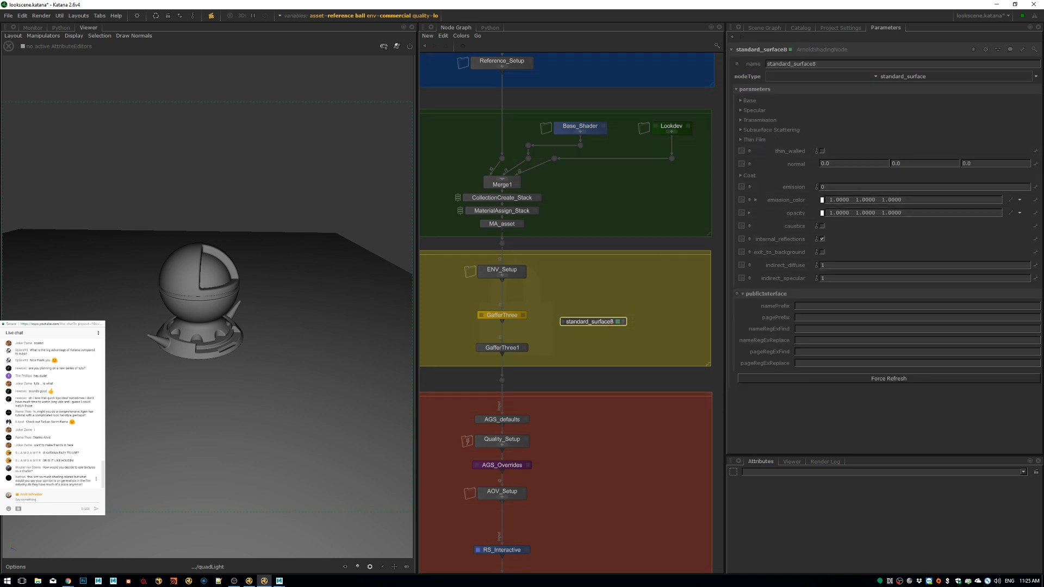
Highlight the chat questions about using textures or a shader and about generalists in the film industry.
left_click(53, 463)
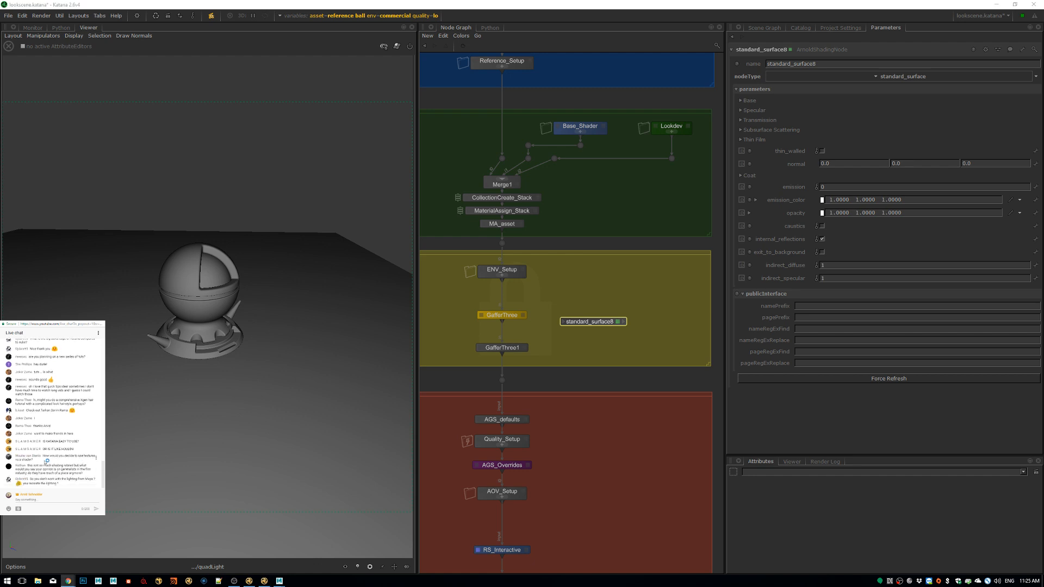
mouse_move(42, 461)
left_mouse_down()
mouse_move(23, 460)
mouse_move(47, 462)
mouse_move(43, 449)
left_mouse_up()
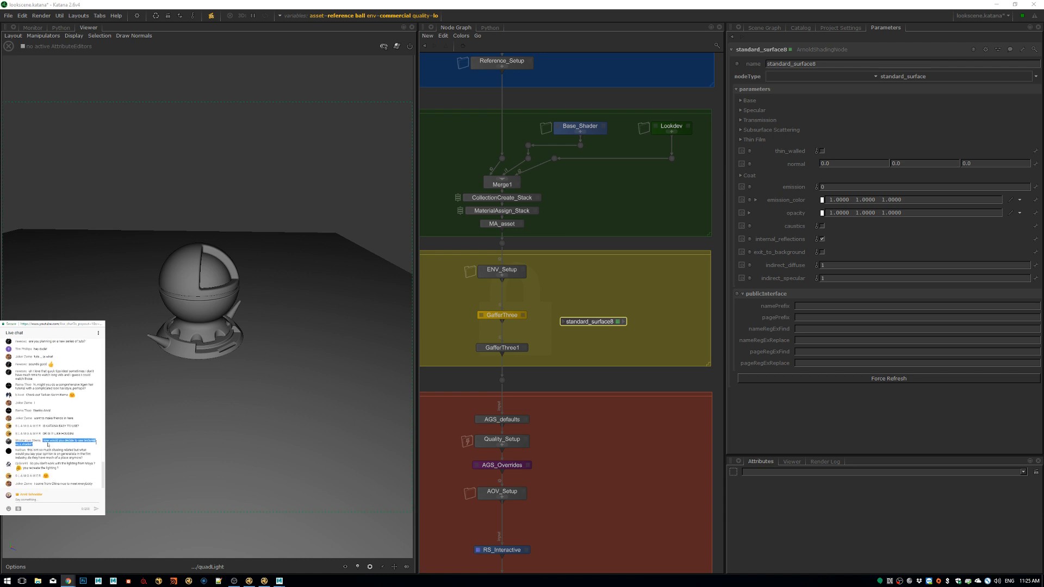
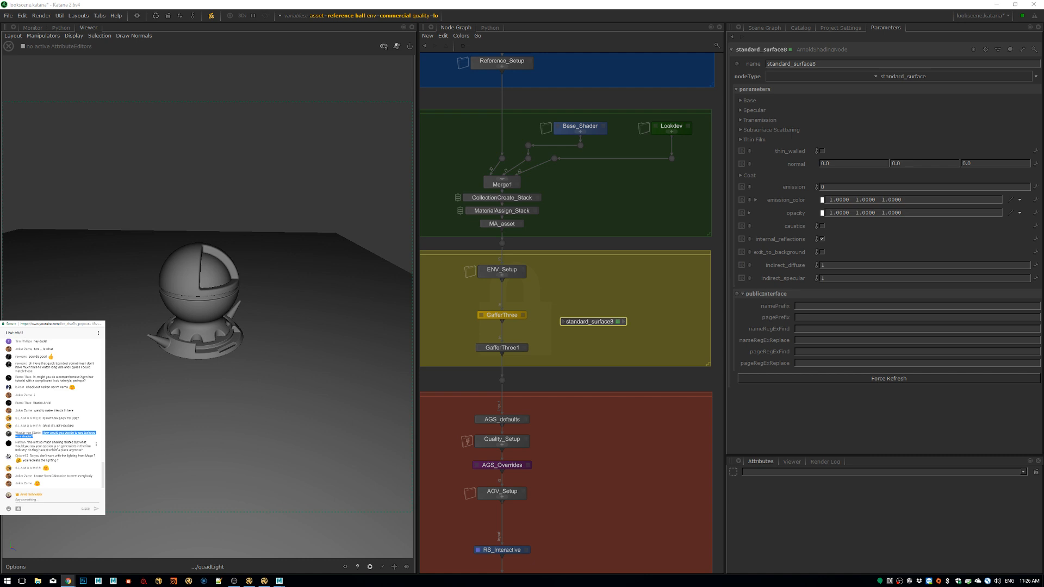
left_click_drag(61, 446, 84, 446)
triple_click(77, 451)
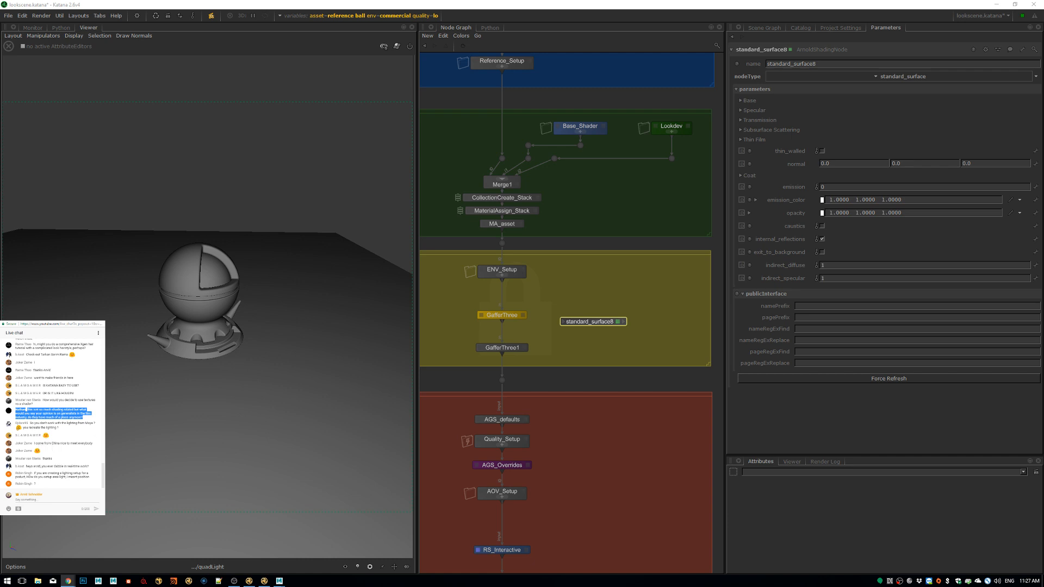
Highlight the chat question about whether the lighting from Maya is reused or recreated.
left_click(66, 422)
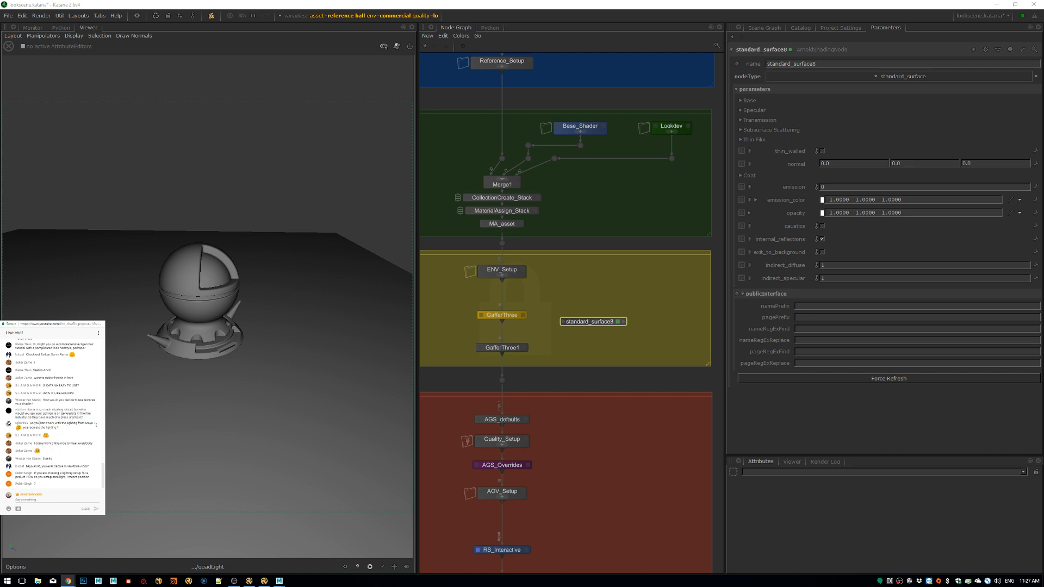
left_click_drag(39, 423, 66, 423)
left_click(68, 430)
triple_click(63, 429)
left_click(68, 433)
Switch to Maya and show the available Alembic Cache export commands.
mouse_move(279, 581)
left_click(313, 552)
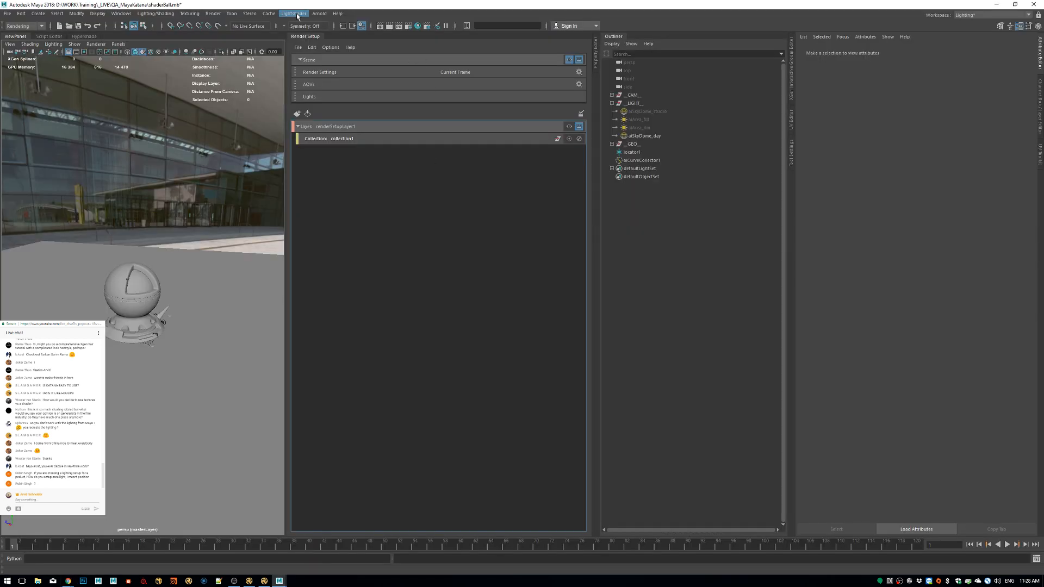
left_click(268, 13)
mouse_move(305, 28)
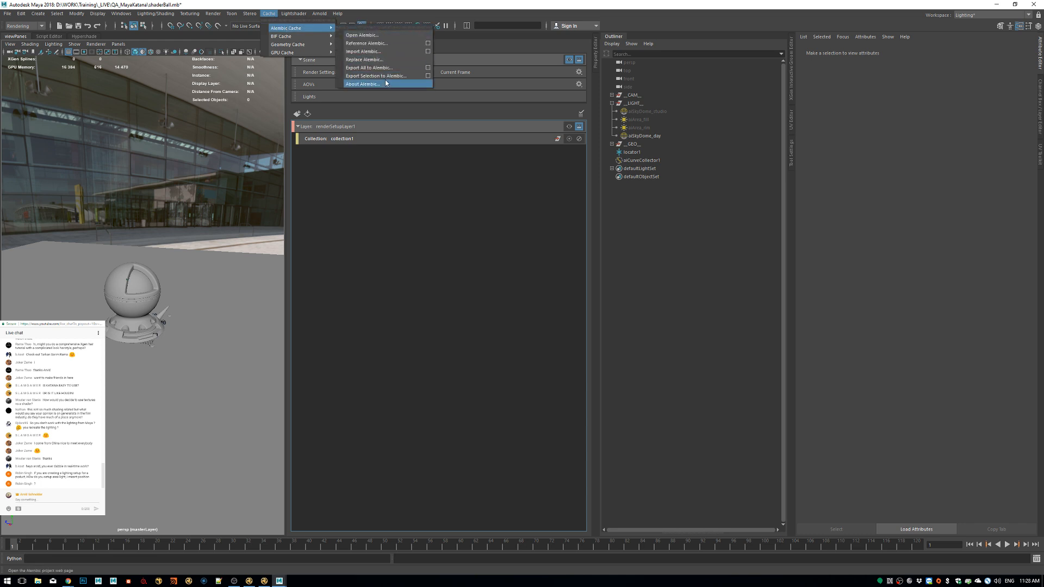
left_click(491, 321)
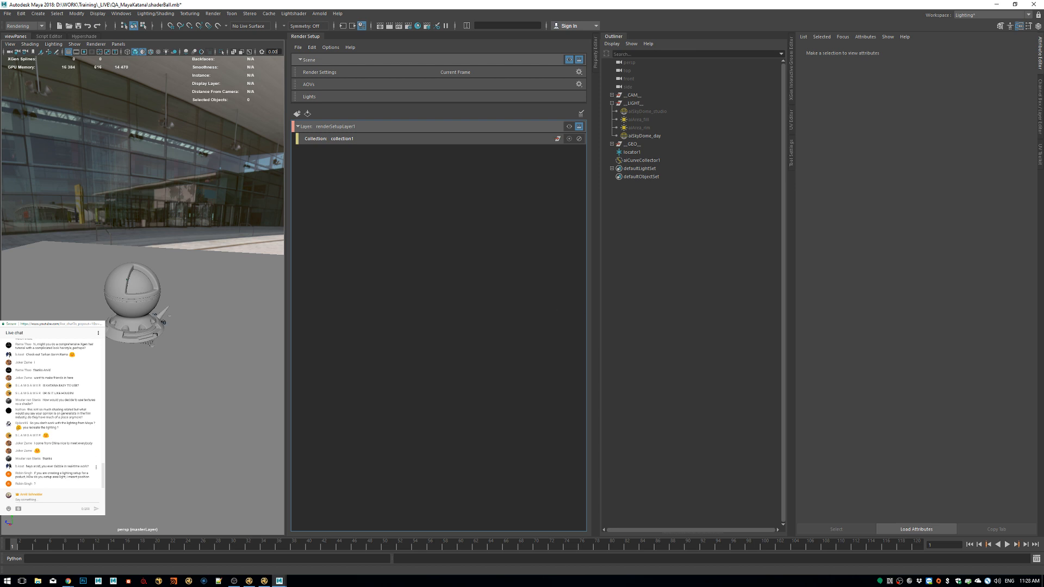
Highlight the chat question about having dabbled in real-time work.
left_click(53, 437)
left_click(53, 441)
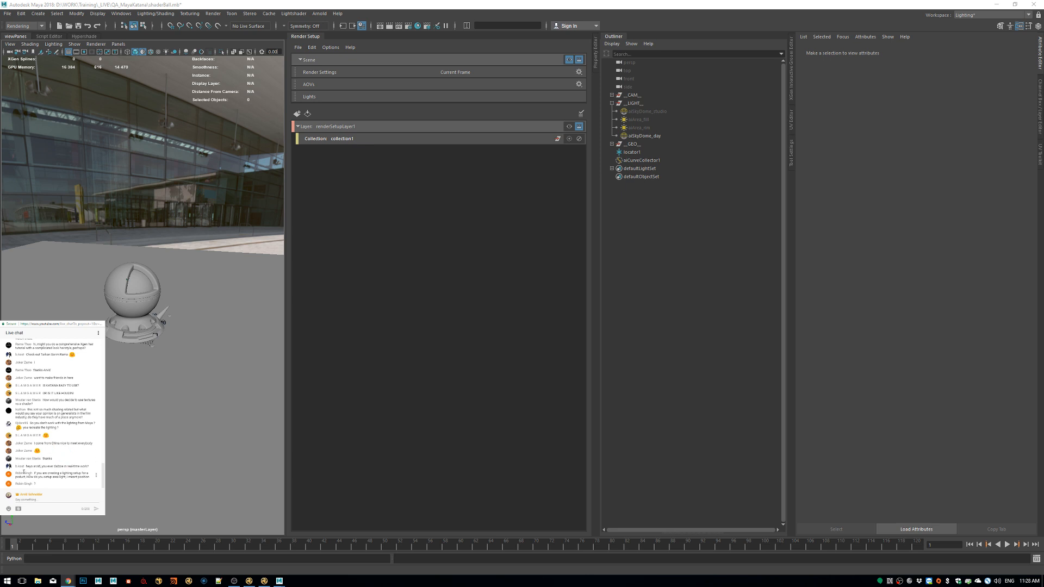
left_click_drag(31, 466, 43, 466)
left_click(60, 467)
left_click_drag(88, 466, 36, 465)
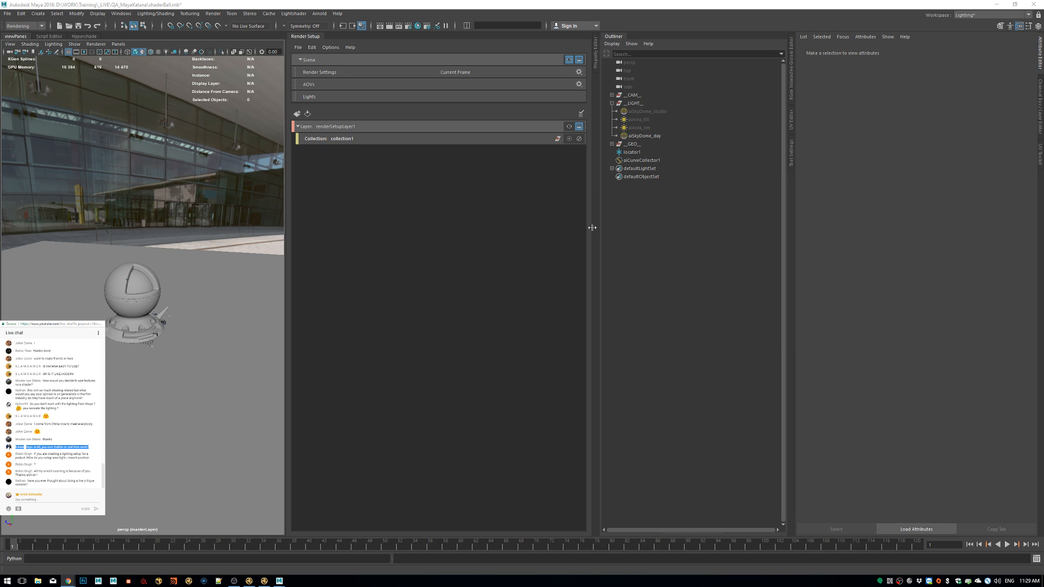
Collapse the Render Setup panel to enlarge the viewport and highlight the chat question about creating a lighting setup for a product.
left_click(304, 36)
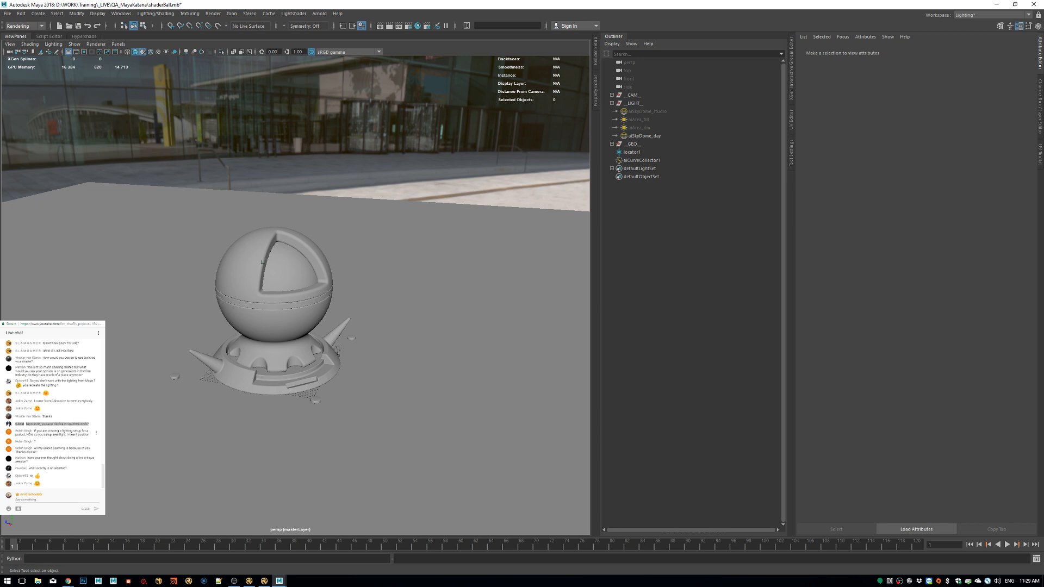
left_click(35, 431)
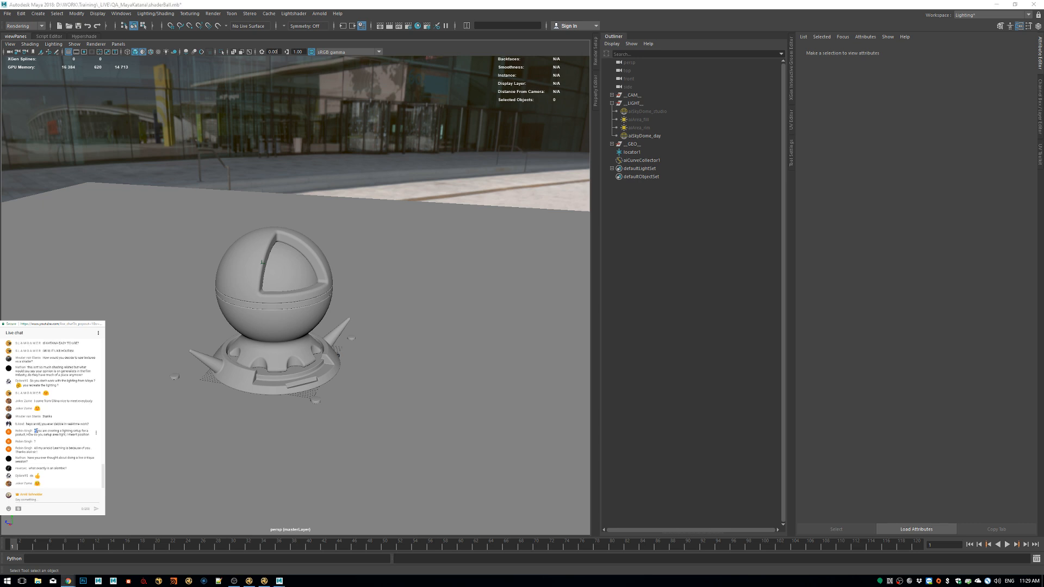
left_click_drag(36, 430, 74, 432)
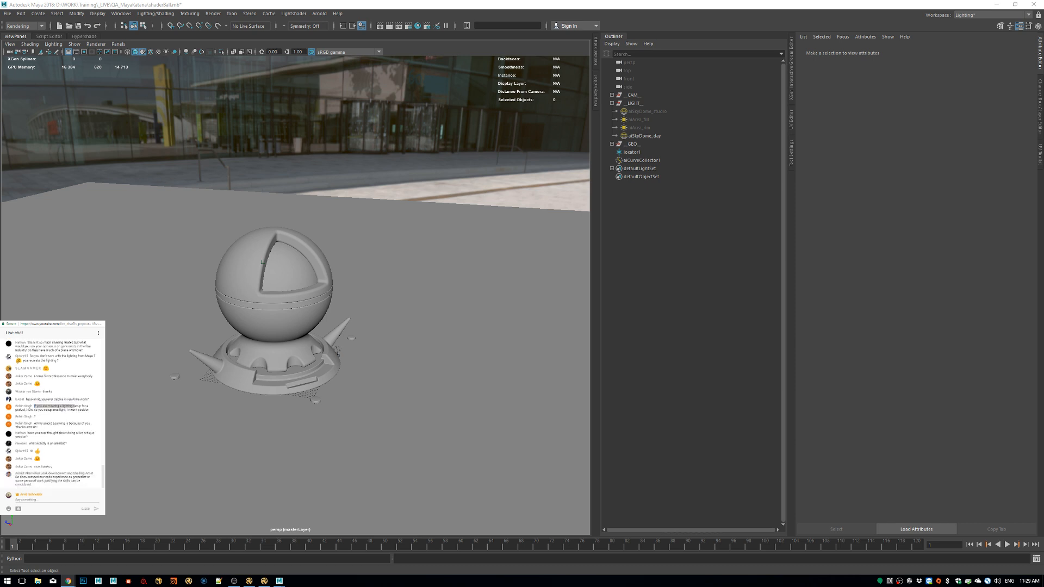
Bring a new Chrome window over Maya and search Google for "studio light product setup".
left_click_drag(1043, 107, 624, 91)
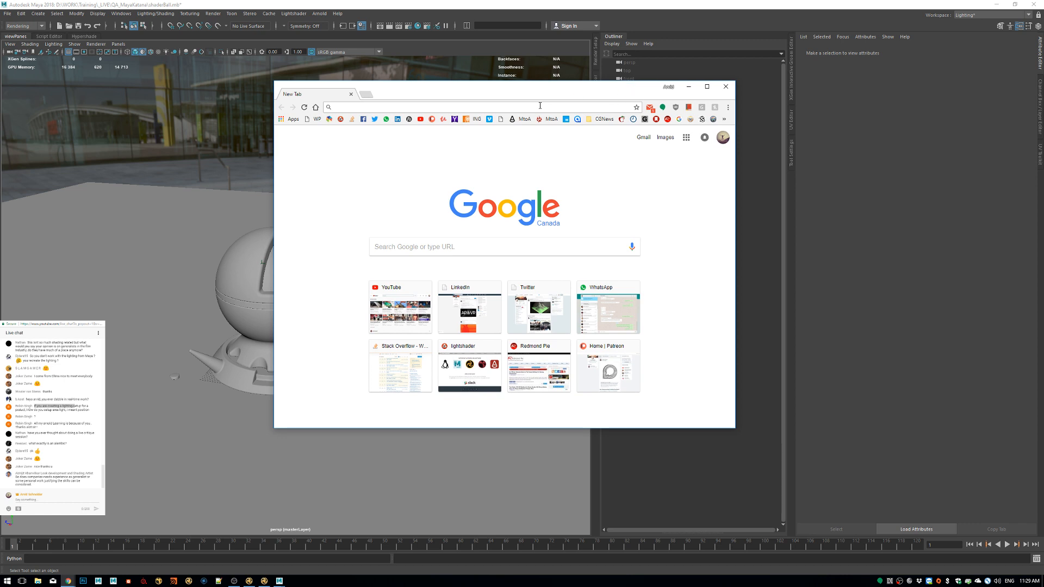
type("studiu")
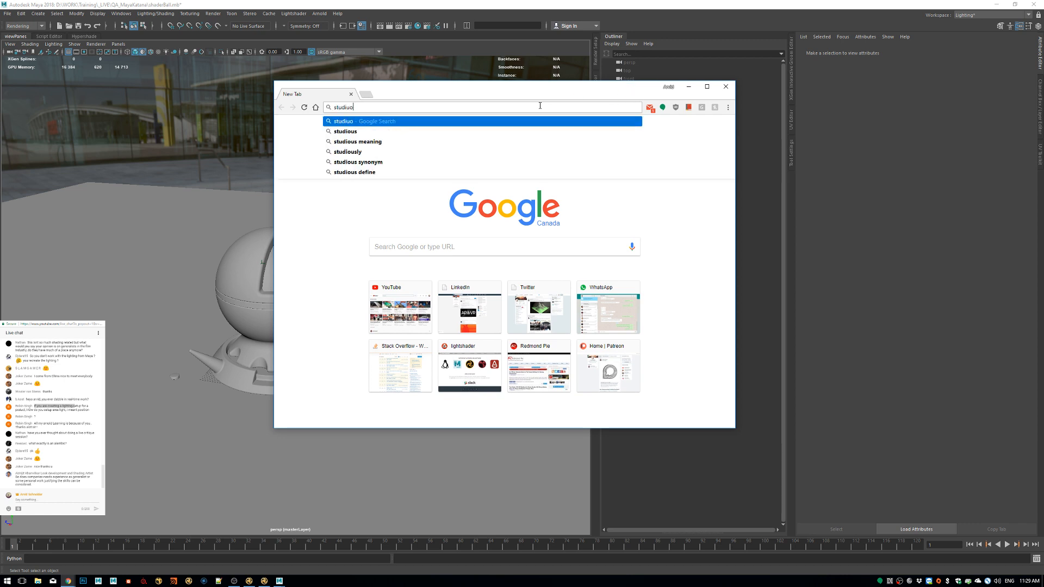
key("BackSpace")
type("o light p")
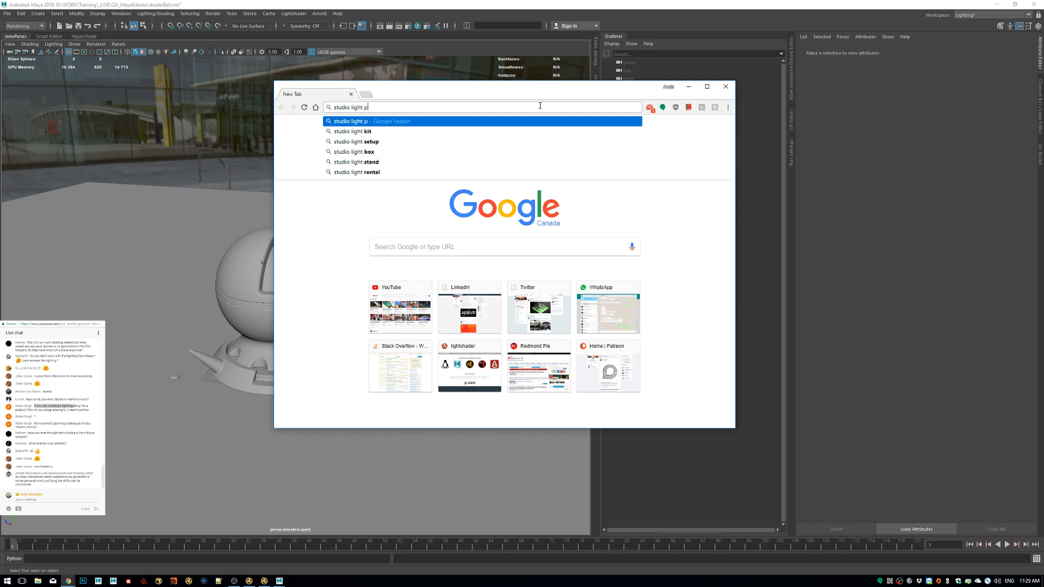
type("roduct set")
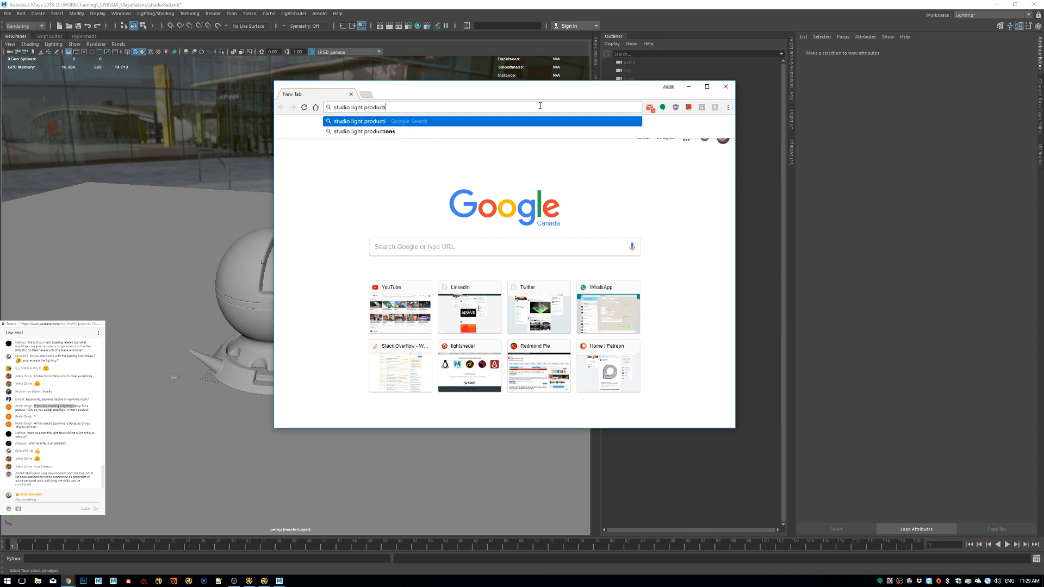
type("up")
key("Return")
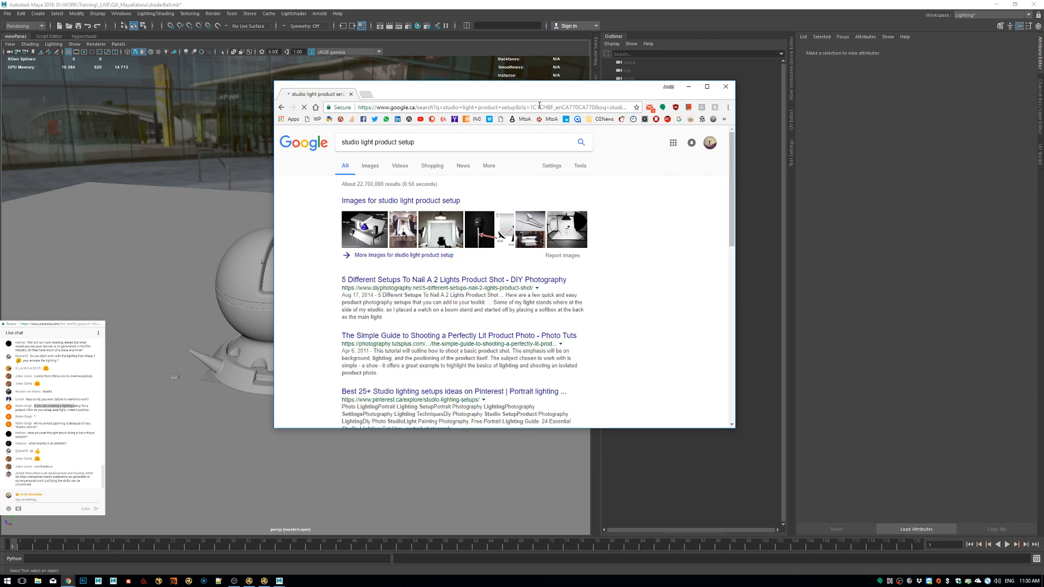
Show the image results in a maximized window and inspect the guitar light-tent photo enlarged.
left_click(370, 166)
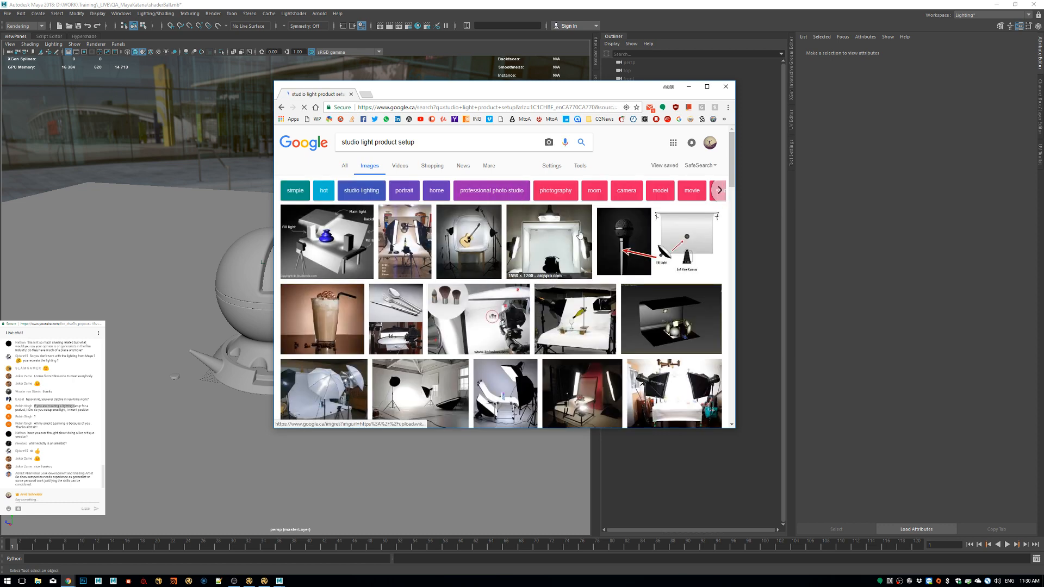
double_click(537, 90)
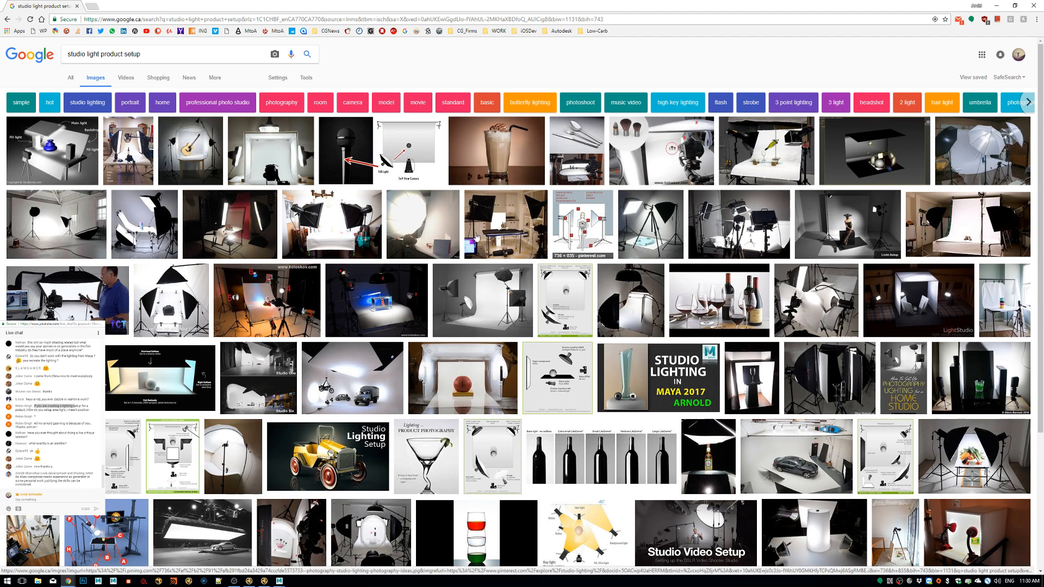
left_click(205, 166)
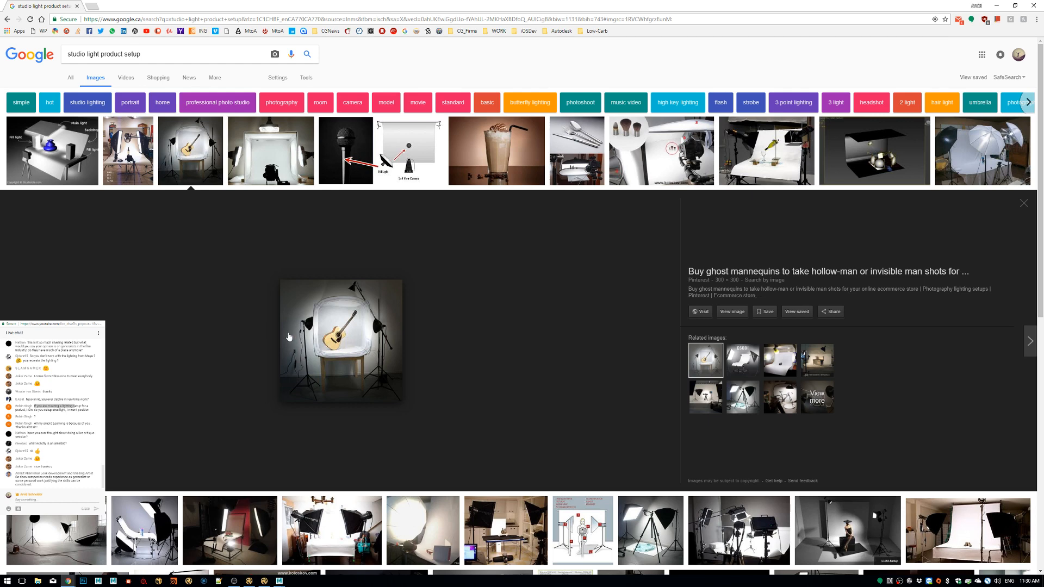
scroll(473, 401, "up", 3, "ctrl")
scroll(473, 401, "up", 2, "ctrl")
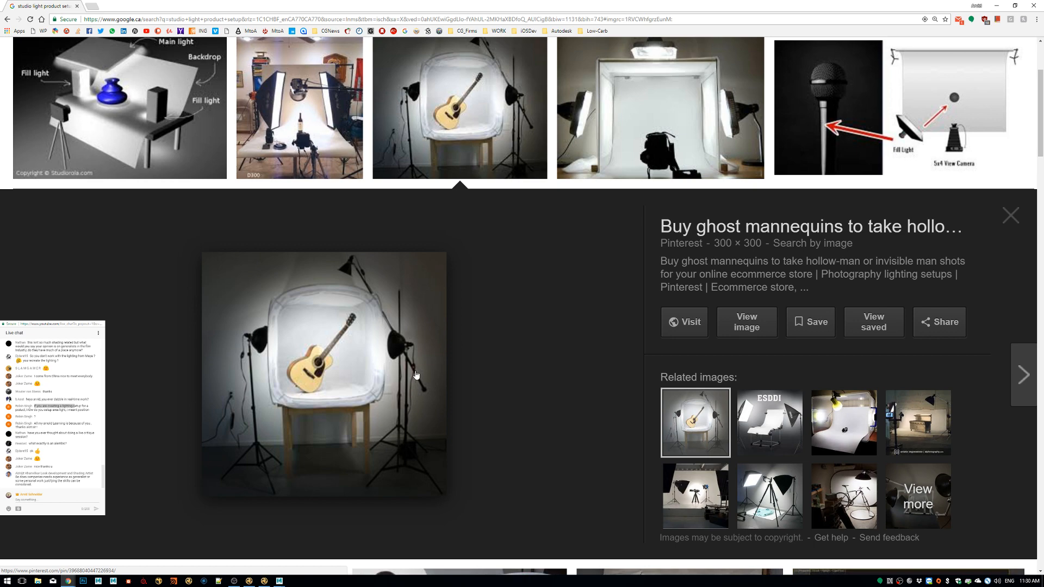
left_click(1011, 216)
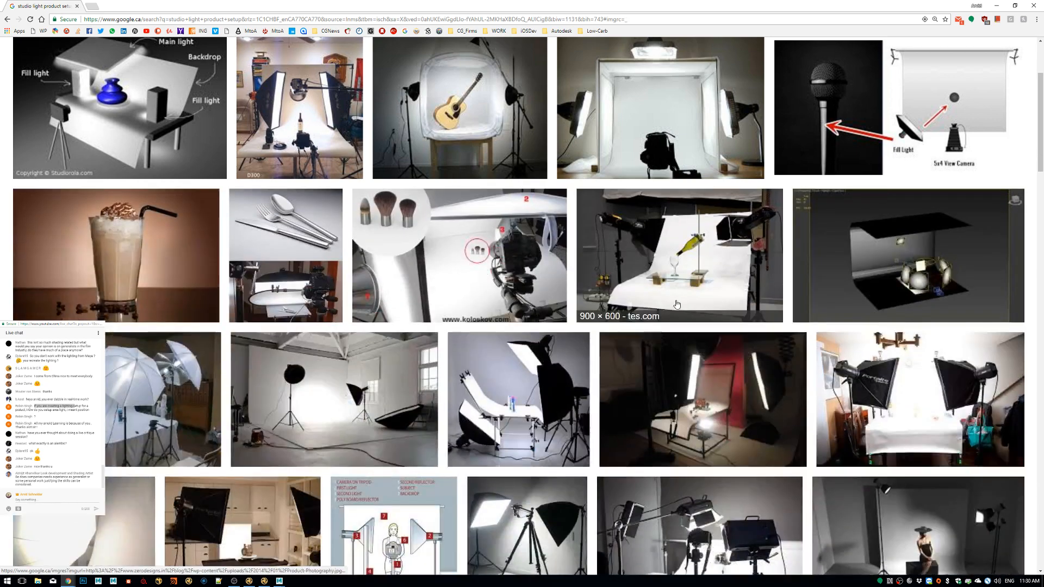
Look through the product lighting image results for examples of softbox placement and studio setups.
scroll(549, 335, "down", 5)
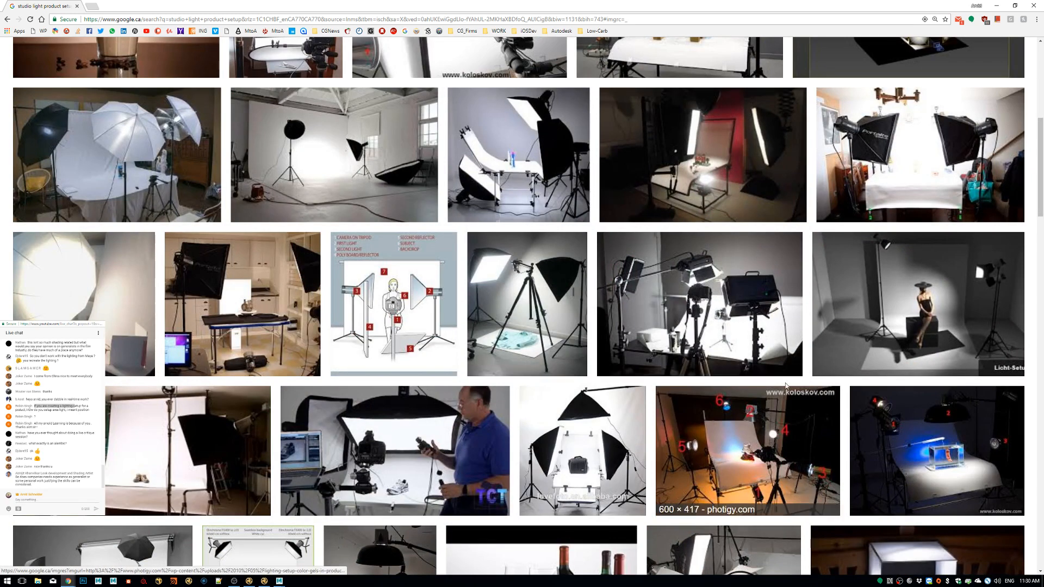
scroll(602, 312, "down", 3)
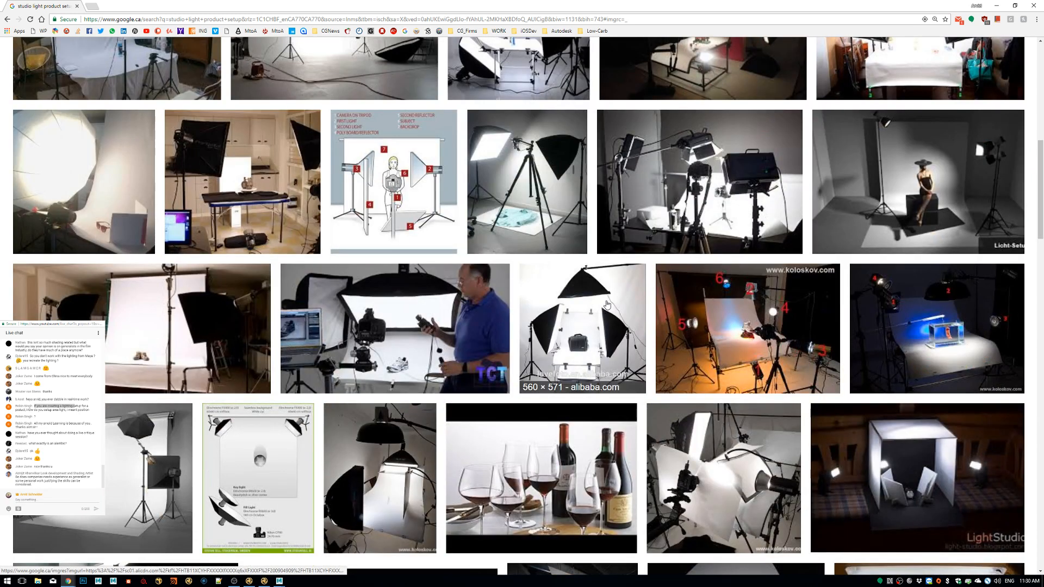
scroll(604, 305, "down", 4)
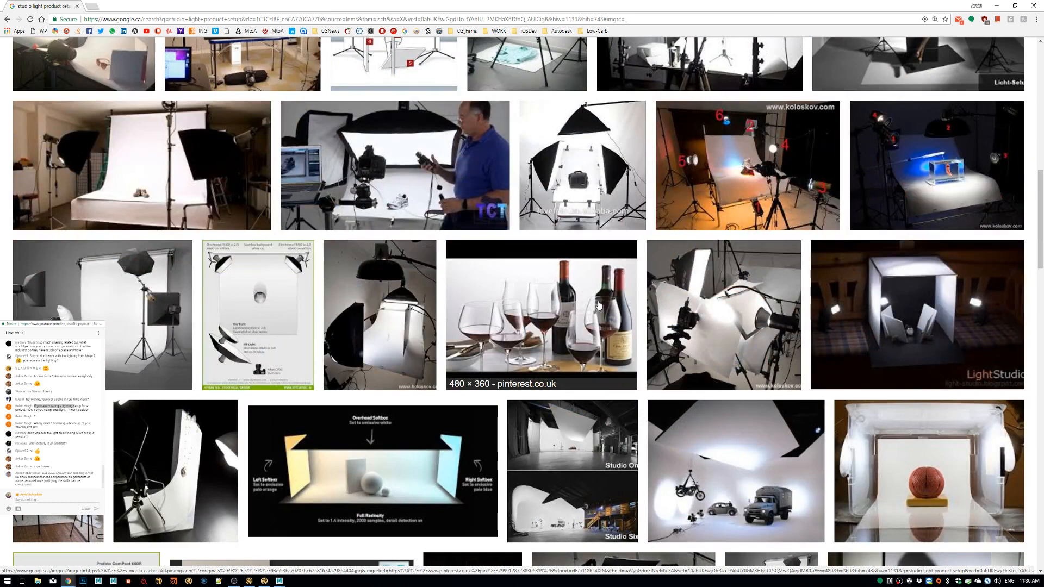
scroll(598, 305, "down", 5)
scroll(599, 305, "down", 4)
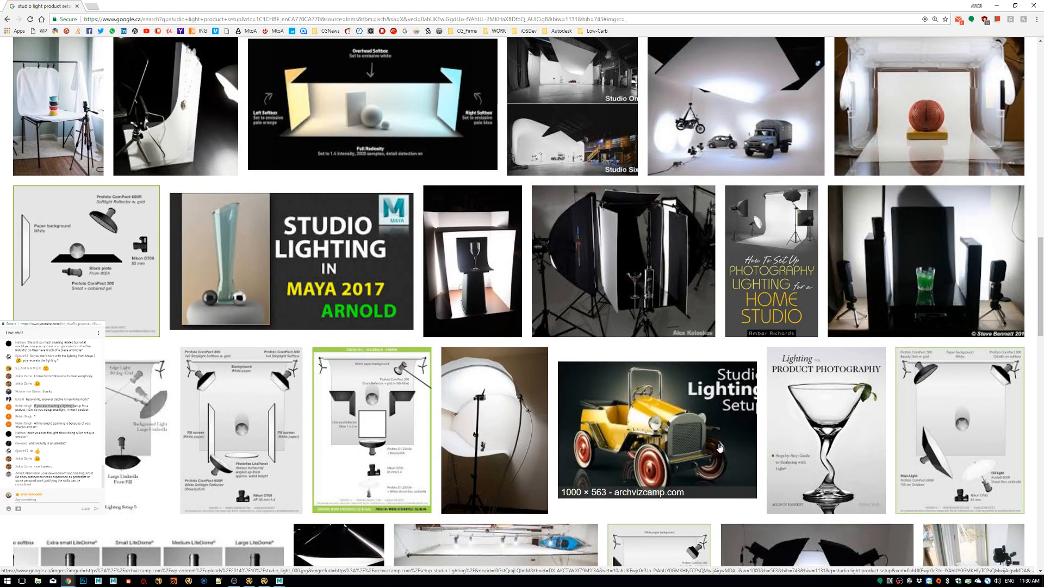
scroll(610, 460, "down", 4)
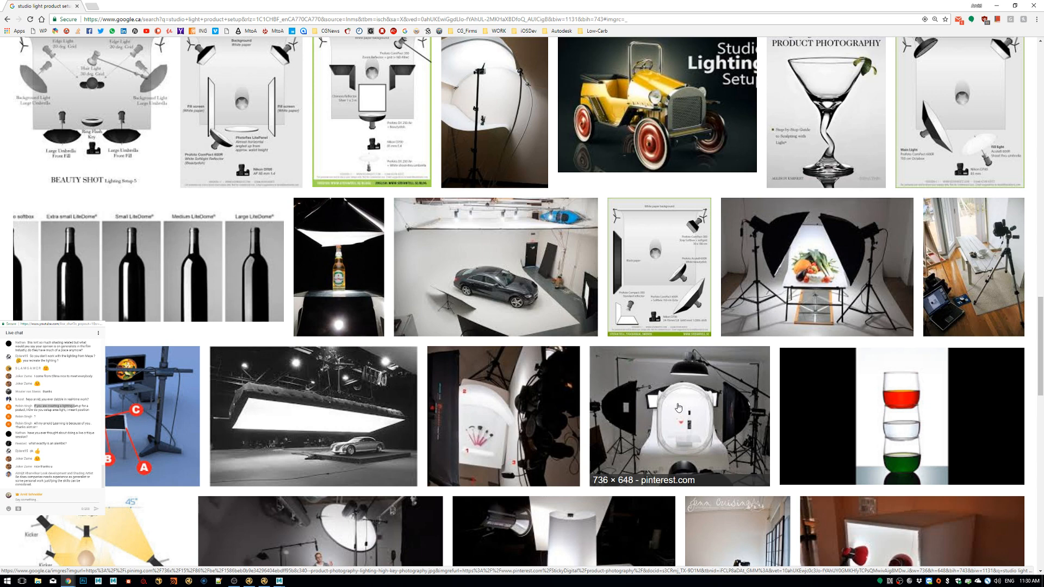
Search Google for "film noir light setup" in a new browser tab.
left_click(92, 6)
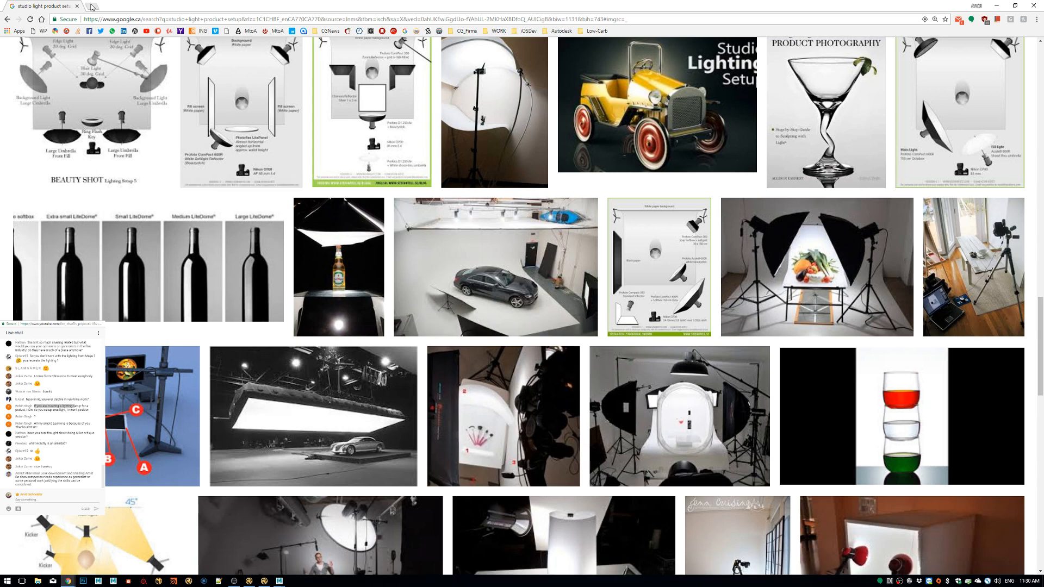
type("film noi")
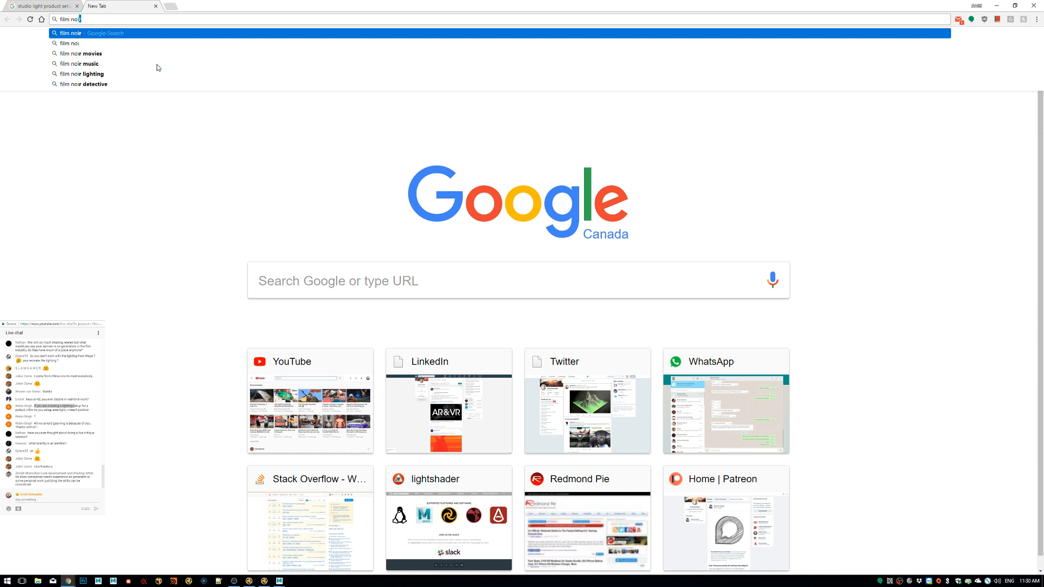
key("BackSpace")
type("r light setup")
key("Return")
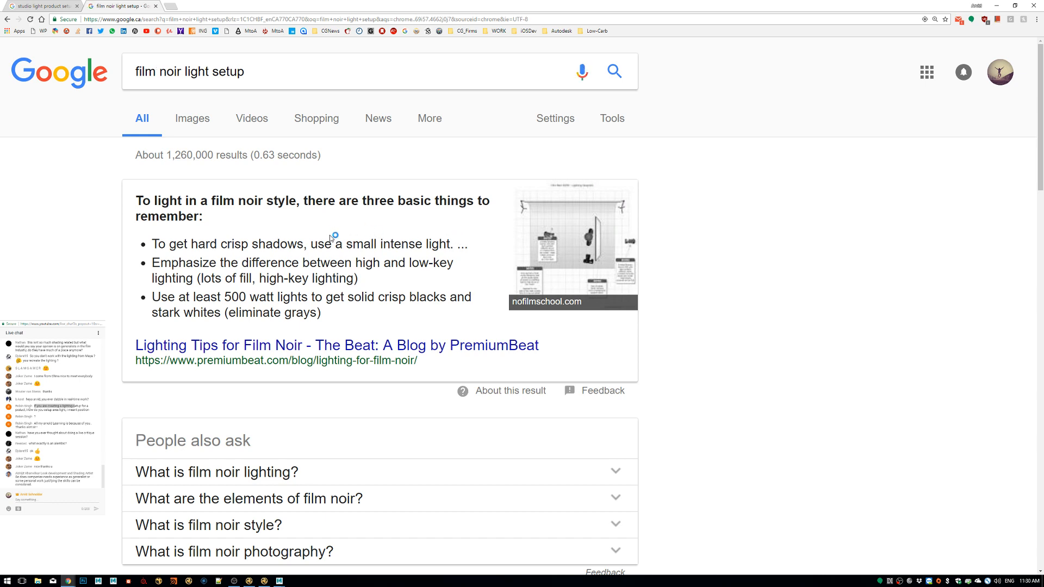
Open the PremiumBeat article "Lighting Tips for Film Noir" in a new tab and look through its lighting setup examples.
middle_click(323, 347)
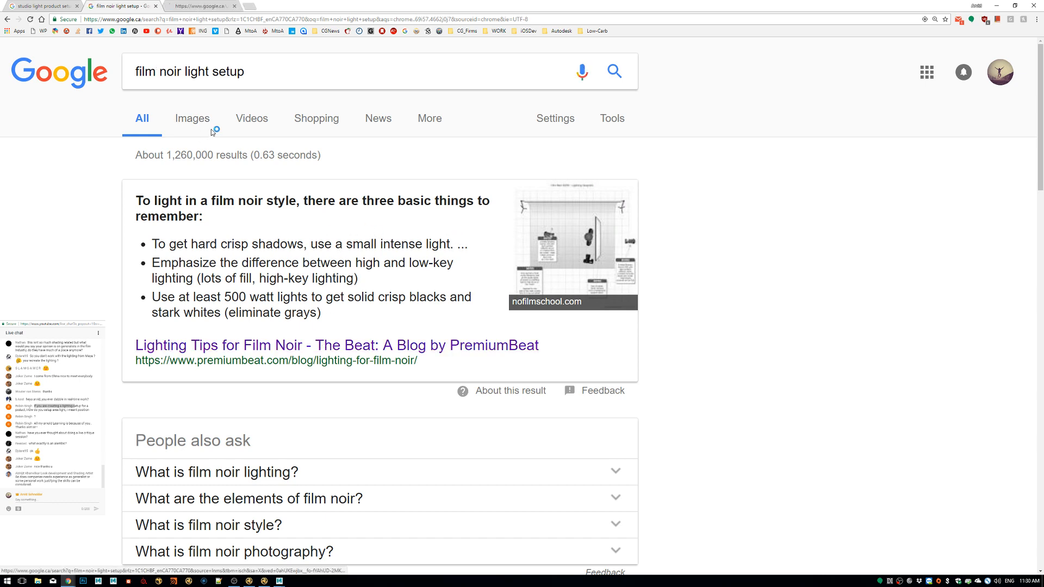
left_click(197, 6)
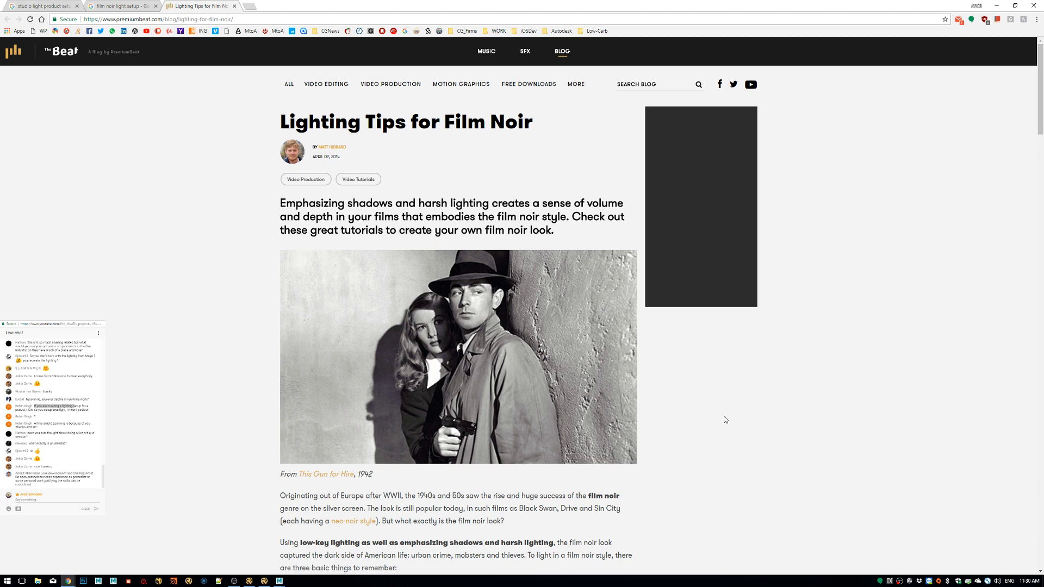
scroll(643, 460, "down", 12)
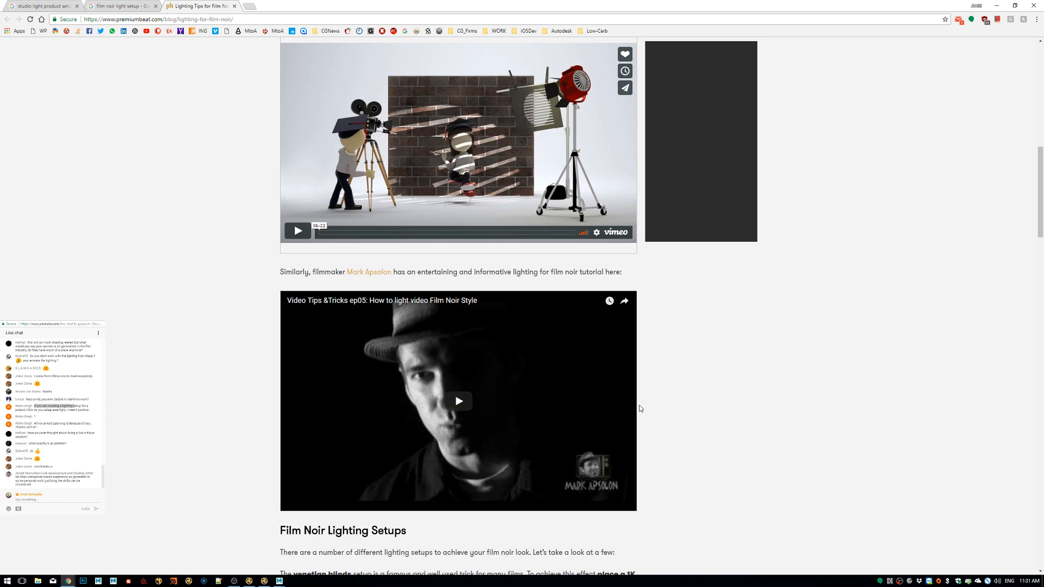
scroll(599, 381, "down", 4)
scroll(541, 321, "up", 1)
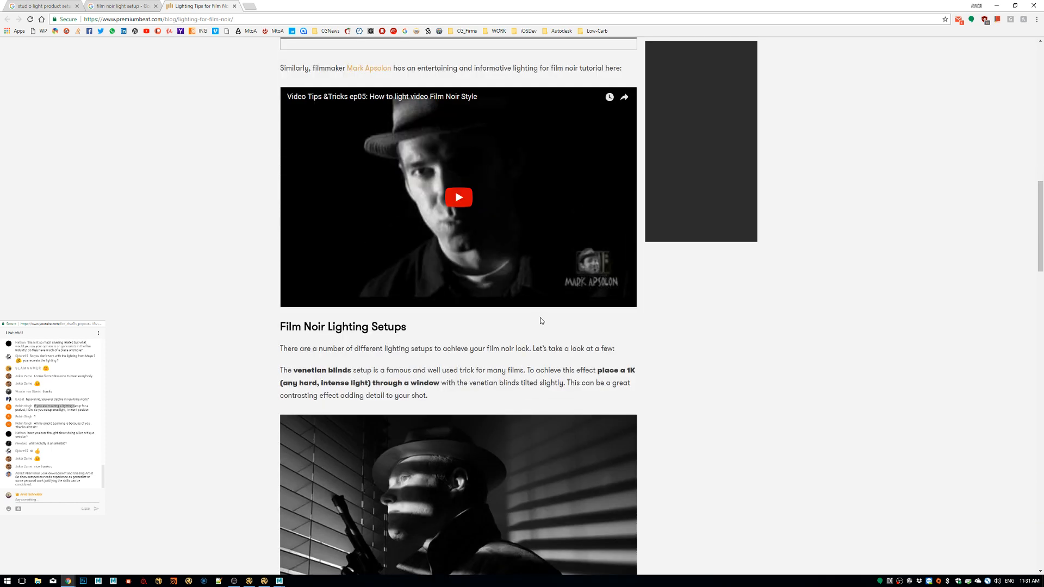
scroll(548, 310, "up", 2)
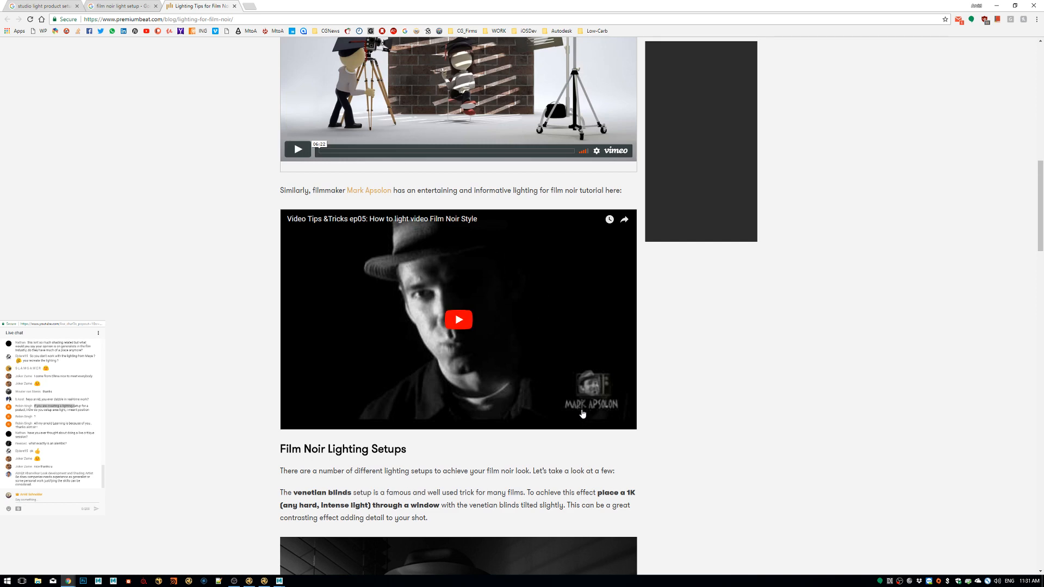
scroll(551, 384, "down", 3)
scroll(500, 413, "down", 1)
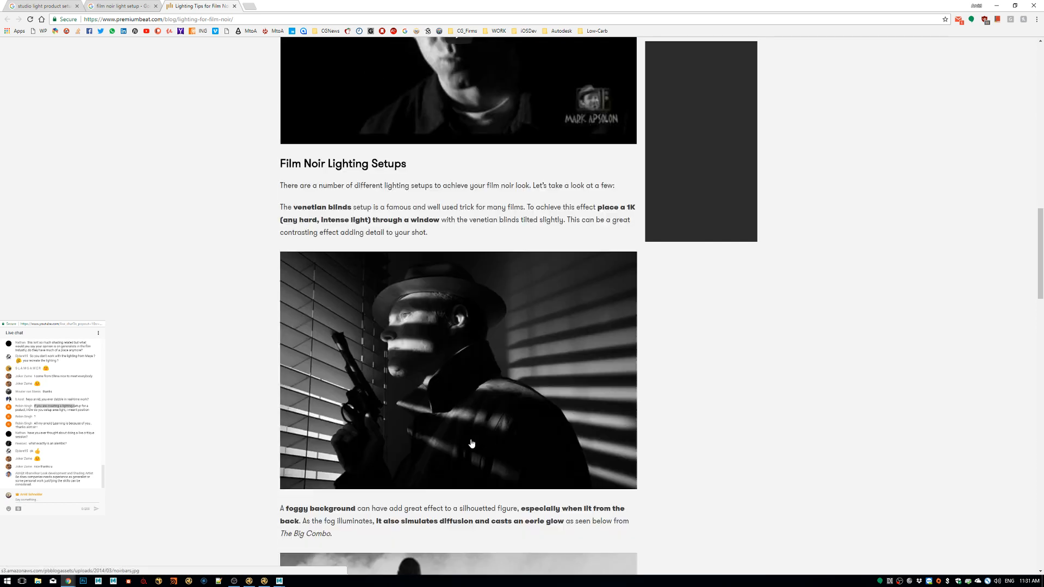
scroll(472, 443, "down", 14)
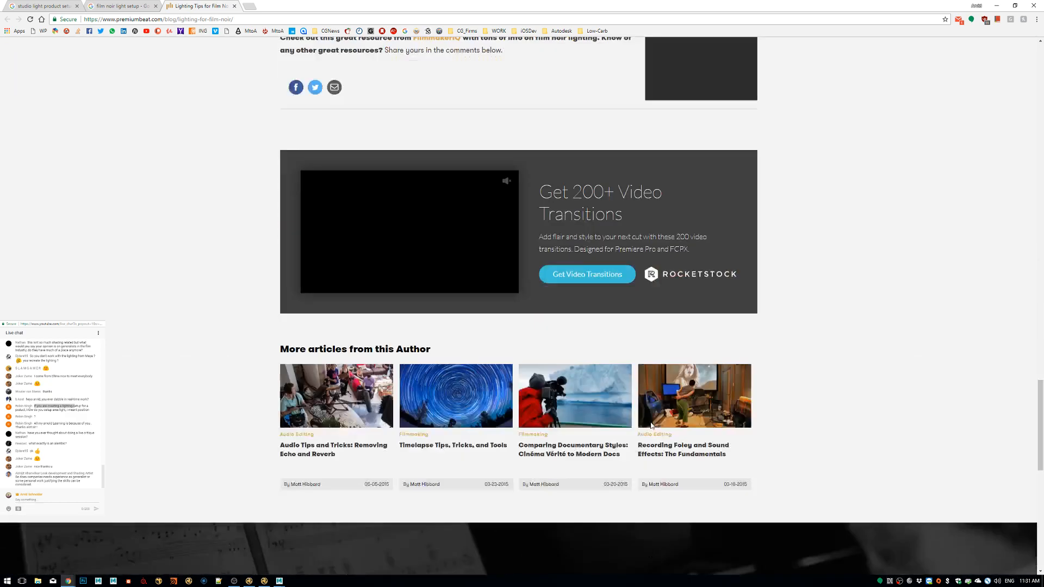
scroll(652, 426, "up", 17)
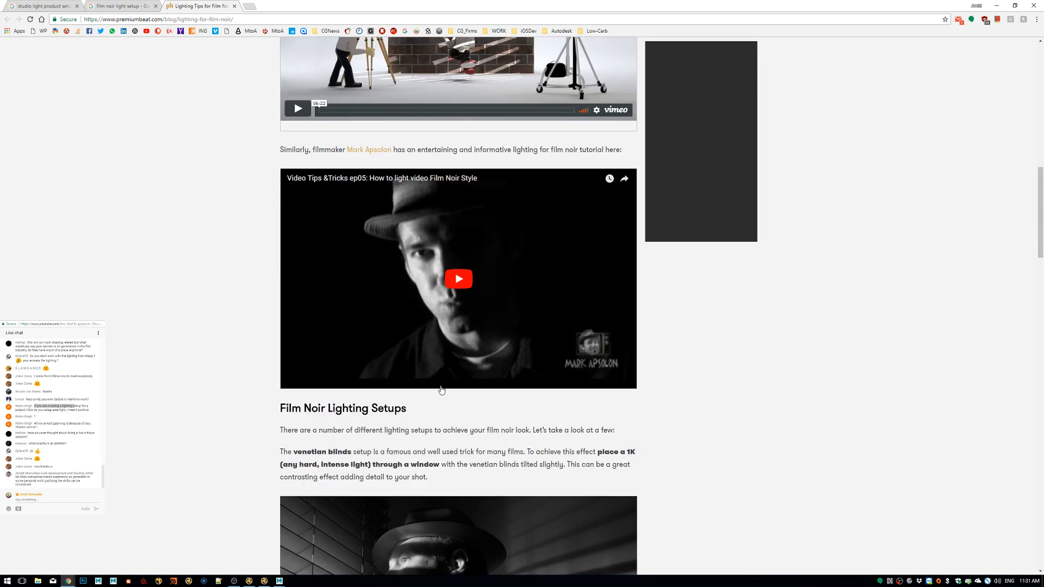
Play the embedded video "How to light video Film Noir Style" muted and skim through its lighting examples.
left_click(478, 298)
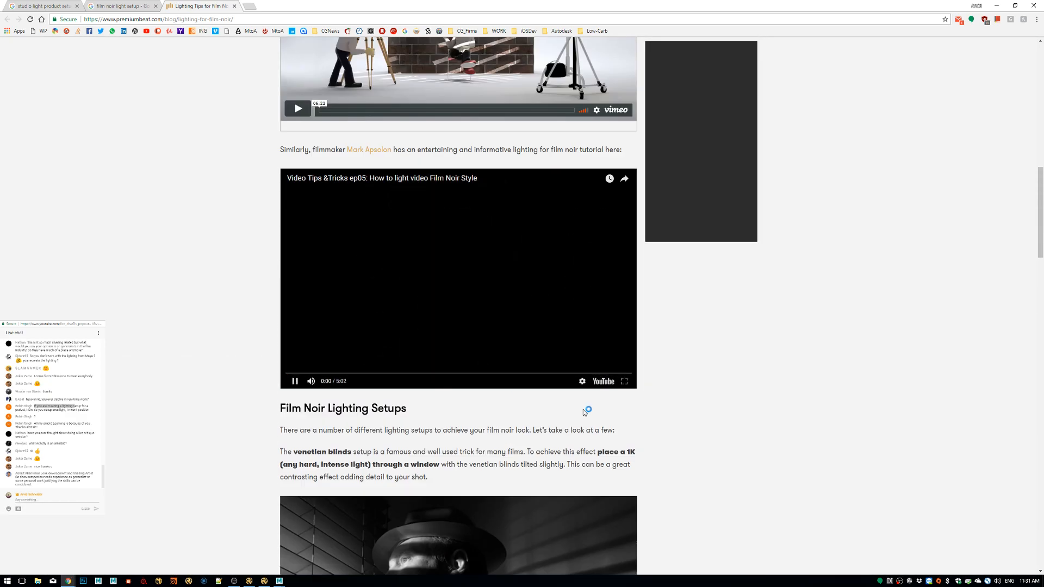
left_click(313, 382)
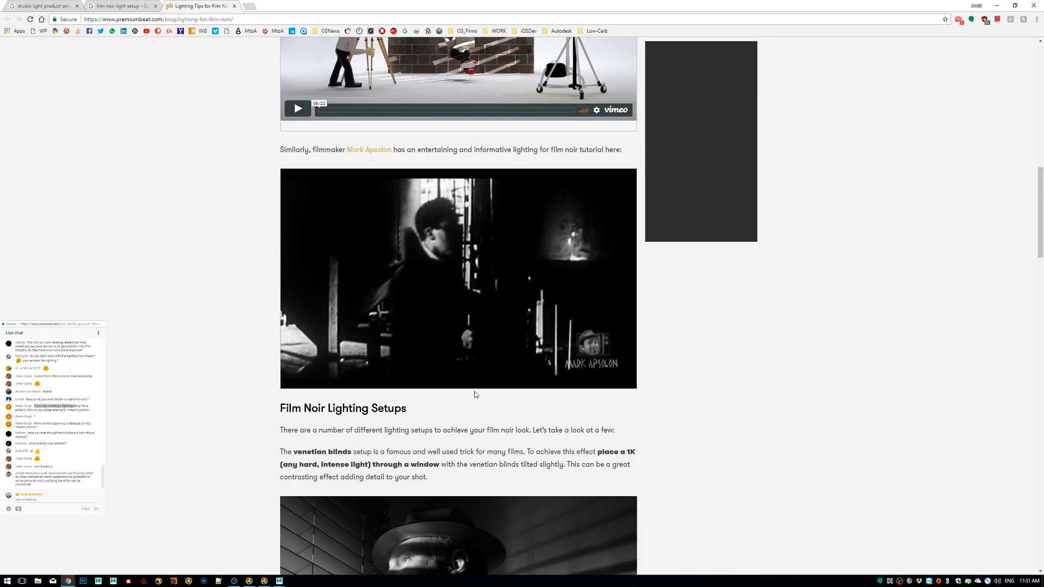
left_click_drag(356, 374, 381, 376)
left_click(405, 374)
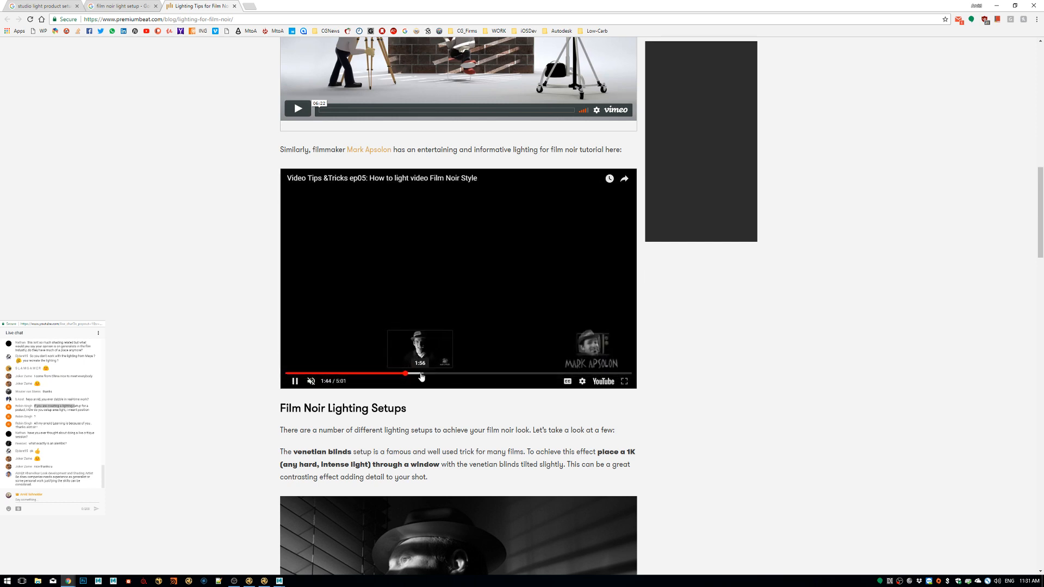
left_click(423, 375)
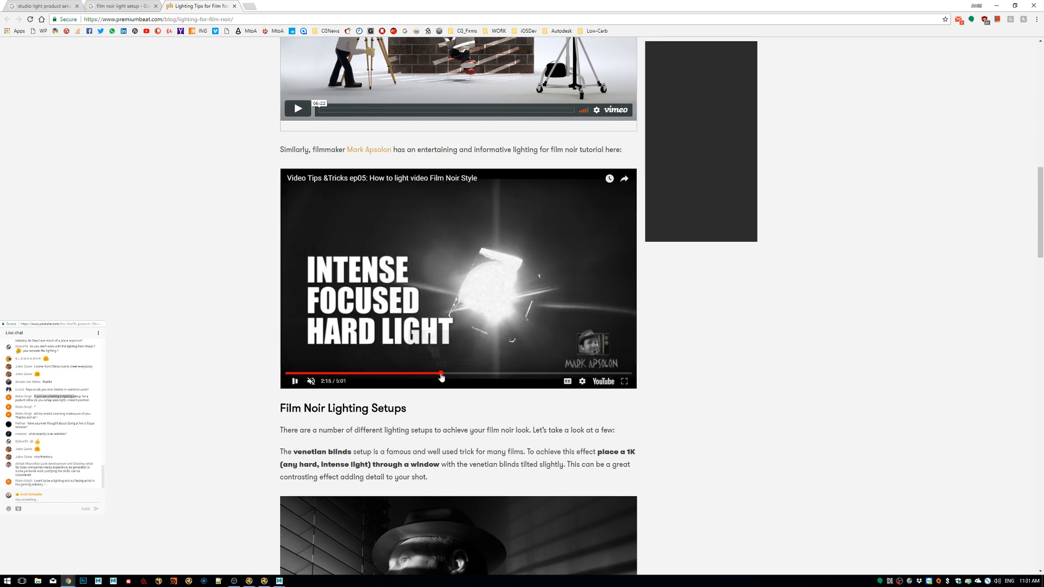
left_click(464, 375)
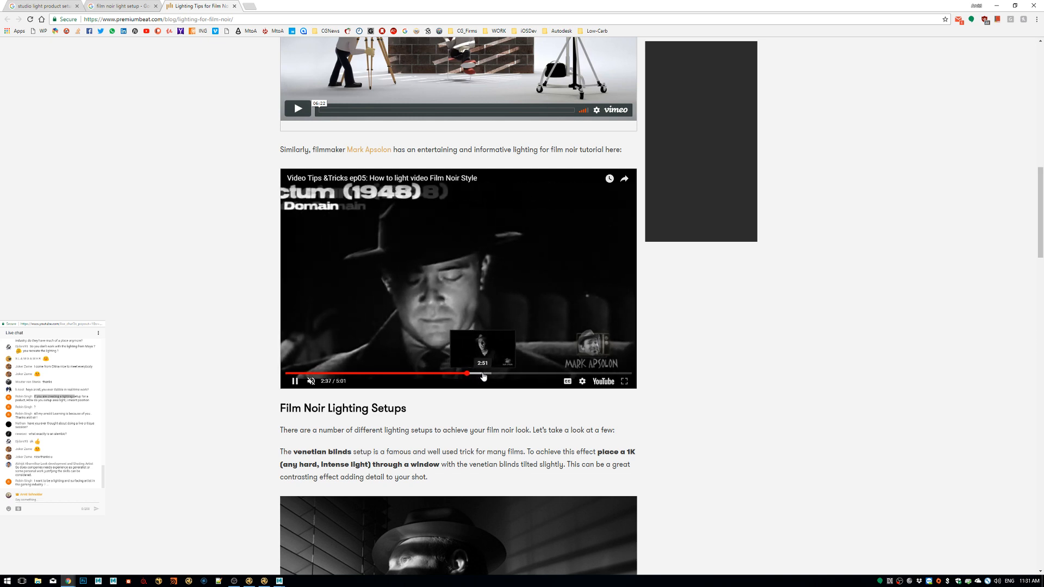
left_click(511, 374)
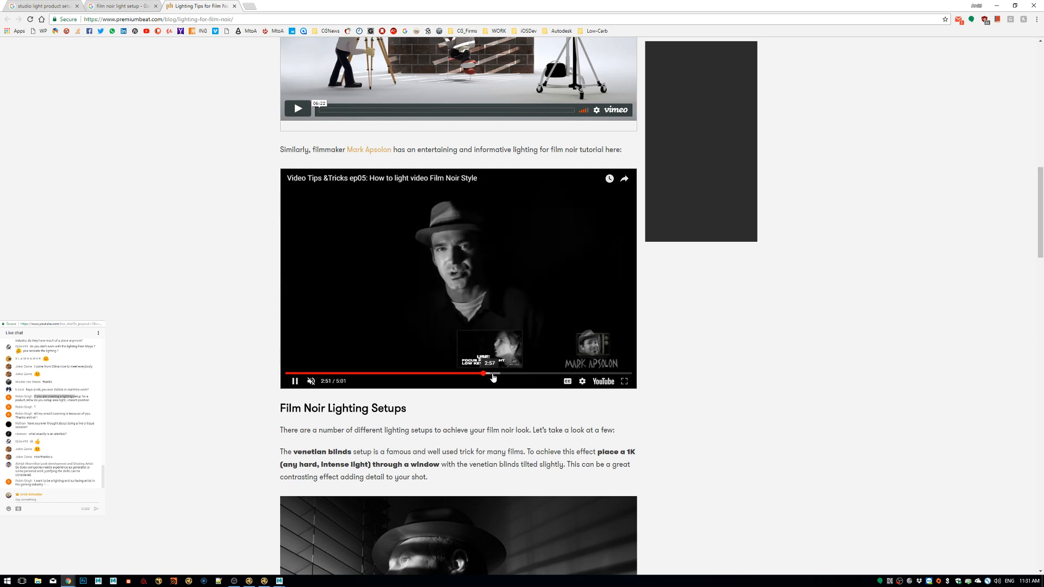
left_click(532, 375)
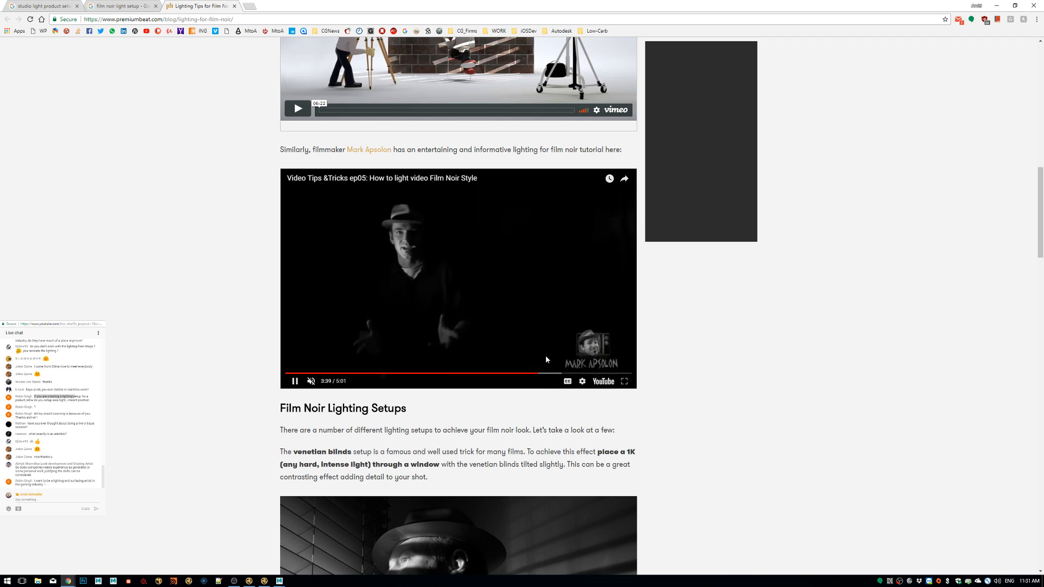
left_click(556, 373)
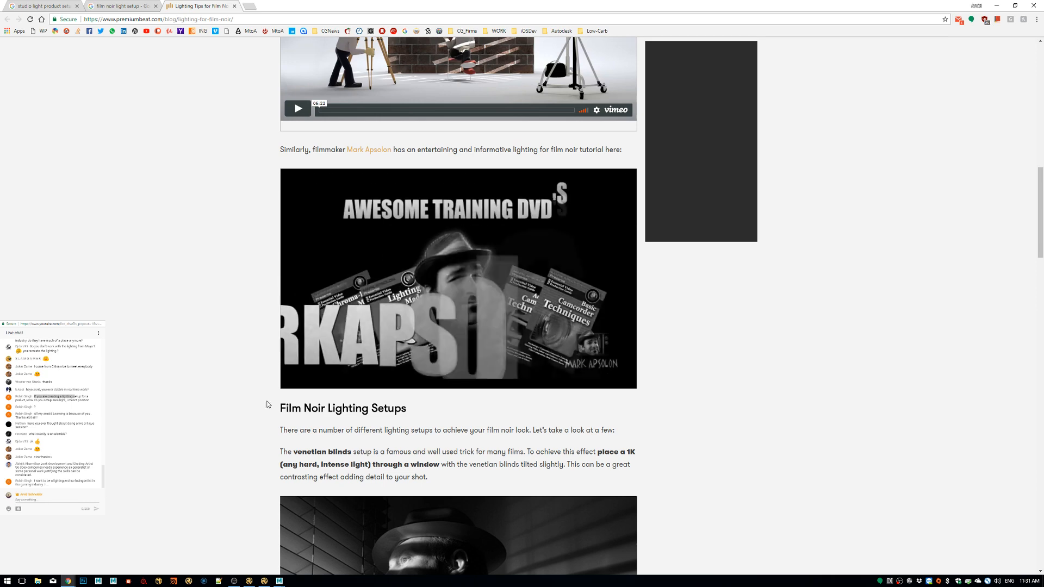
Play the article's Filmmaker IQ film noir lighting video and skip ahead through its three-point and fill light sections.
scroll(199, 364, "up", 7)
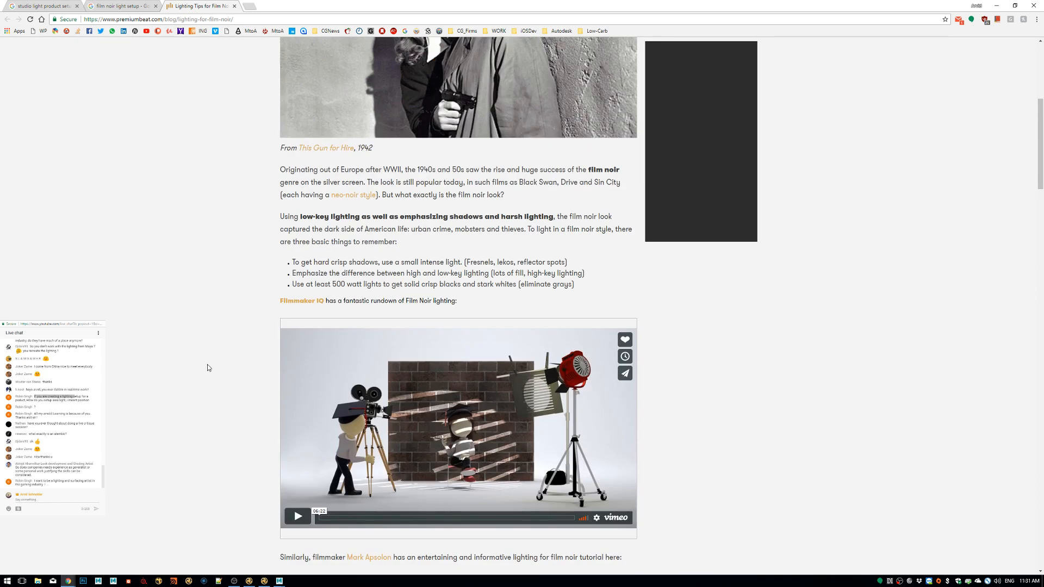
scroll(207, 365, "down", 2)
left_click(298, 393)
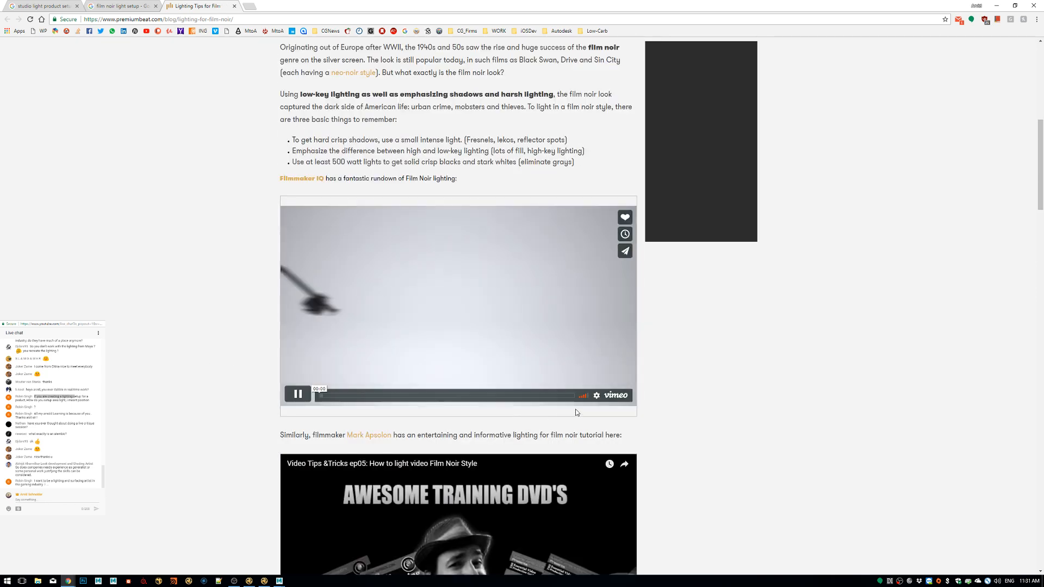
left_click(342, 396)
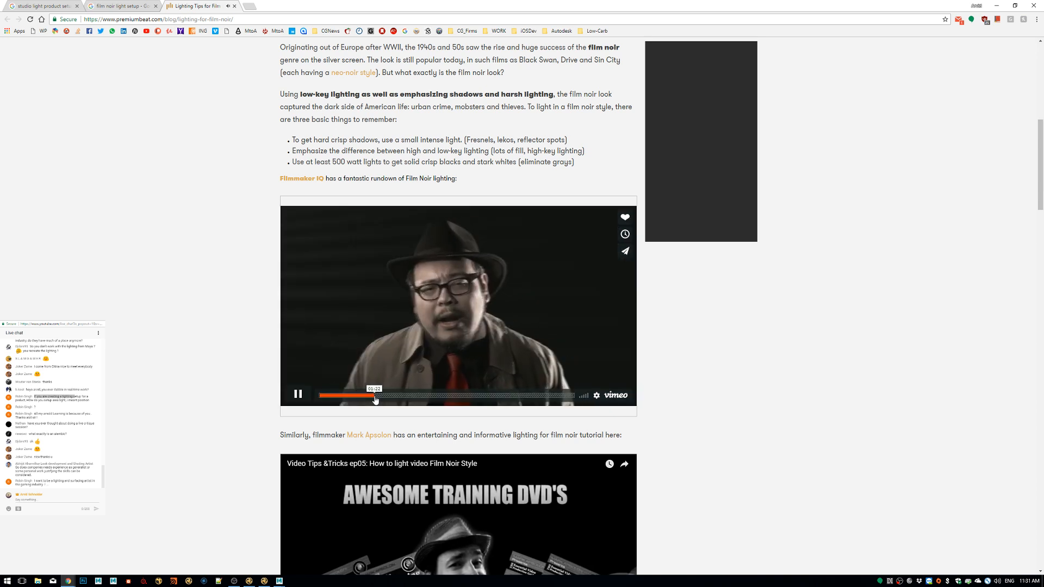
left_click(374, 400)
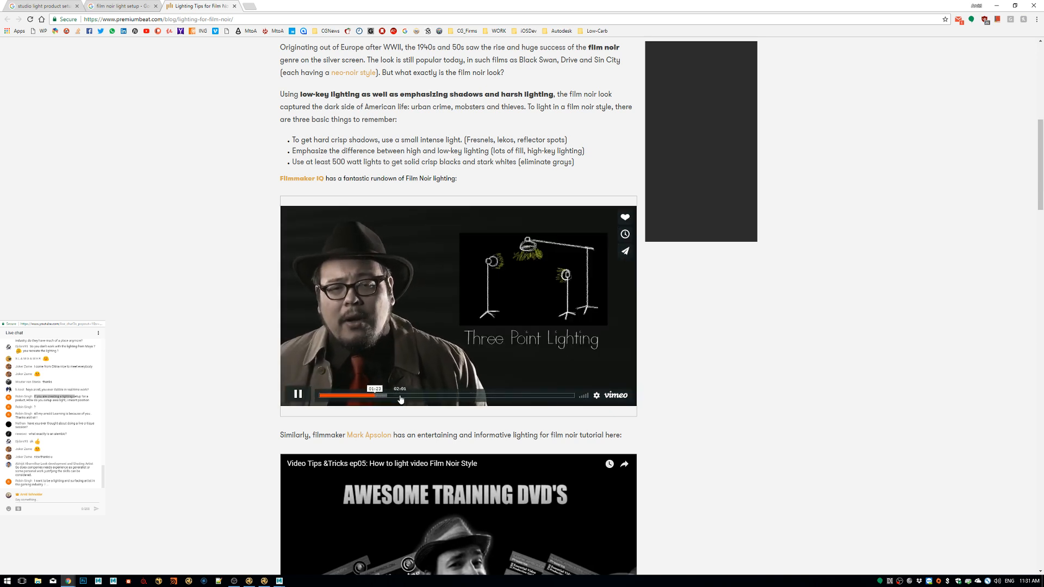
left_click(397, 400)
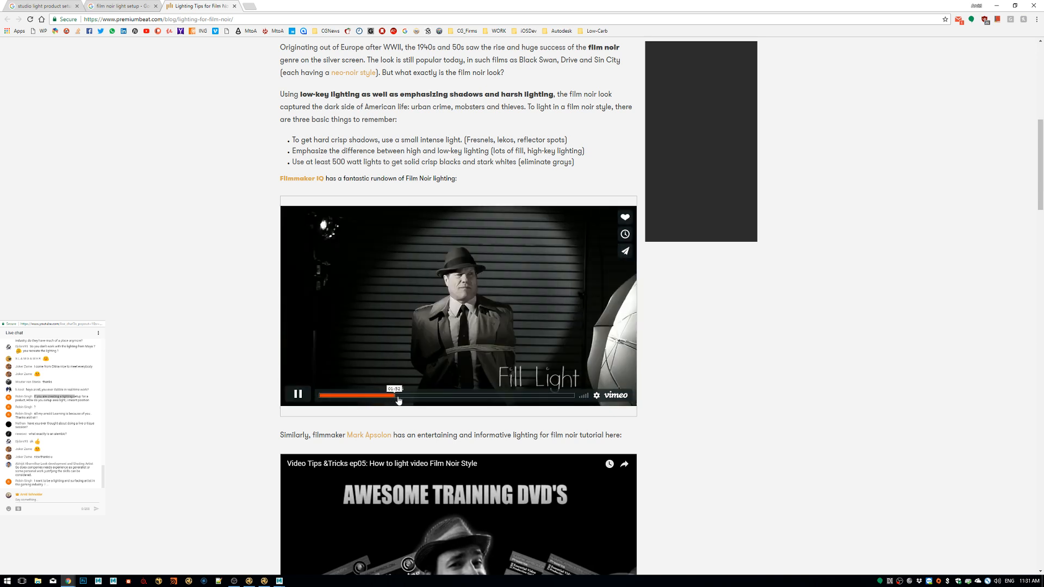
left_click(405, 401)
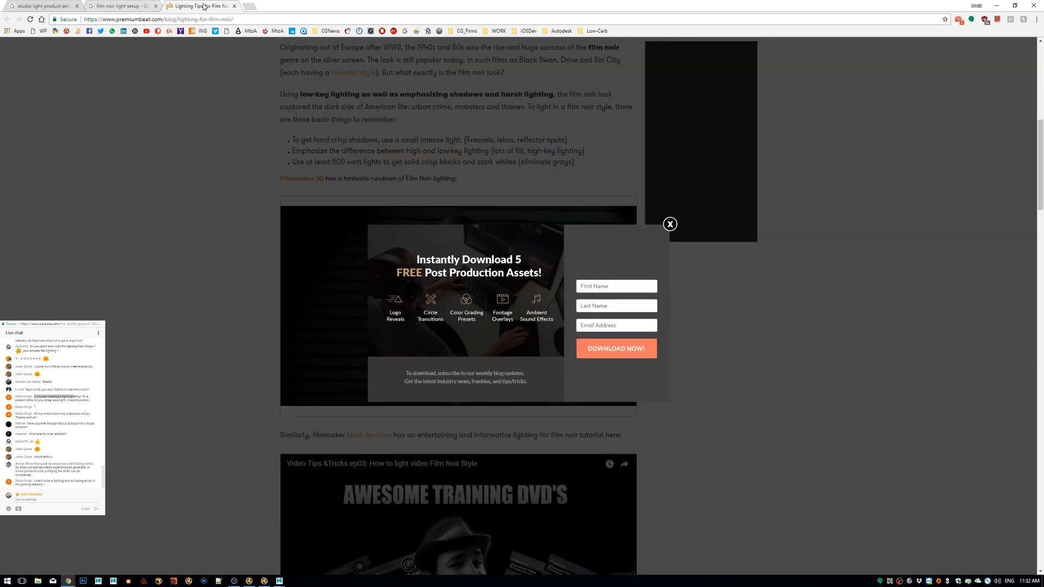
Close the article and film noir search tabs, and highlight the live chat question asking what exactly an Alembic is.
middle_click(205, 6)
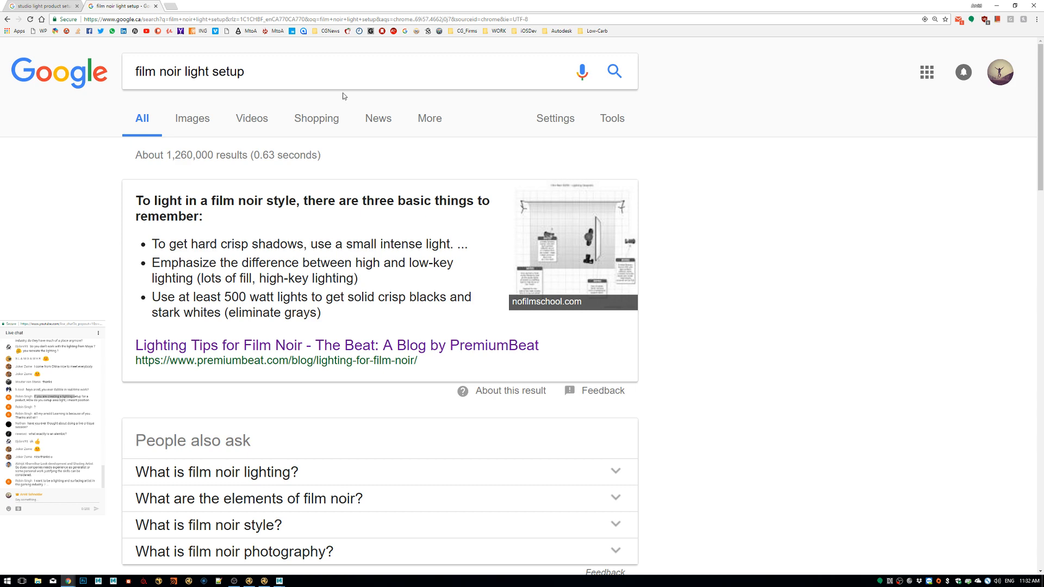
left_click(156, 6)
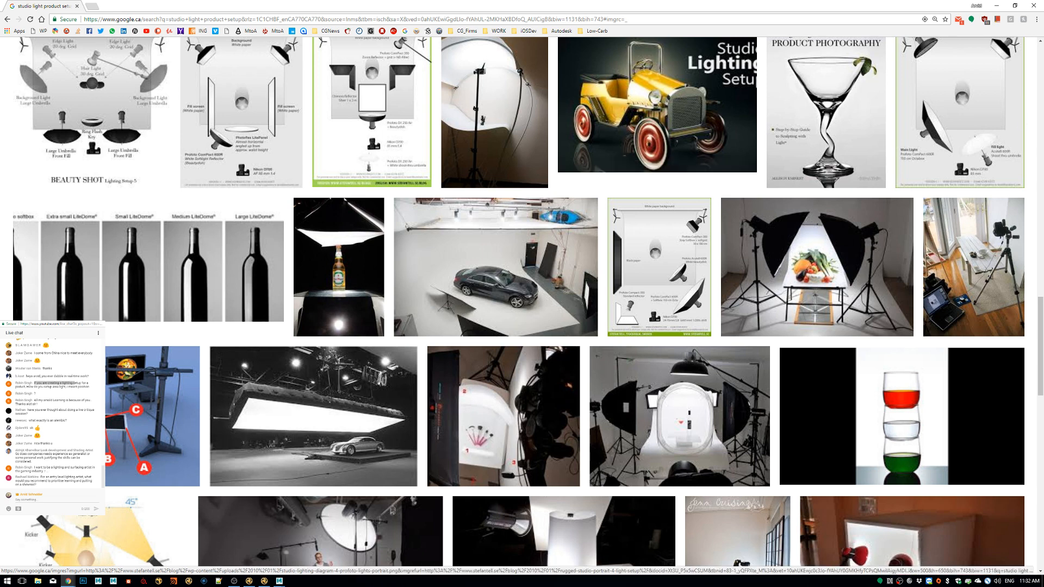
left_click(41, 398)
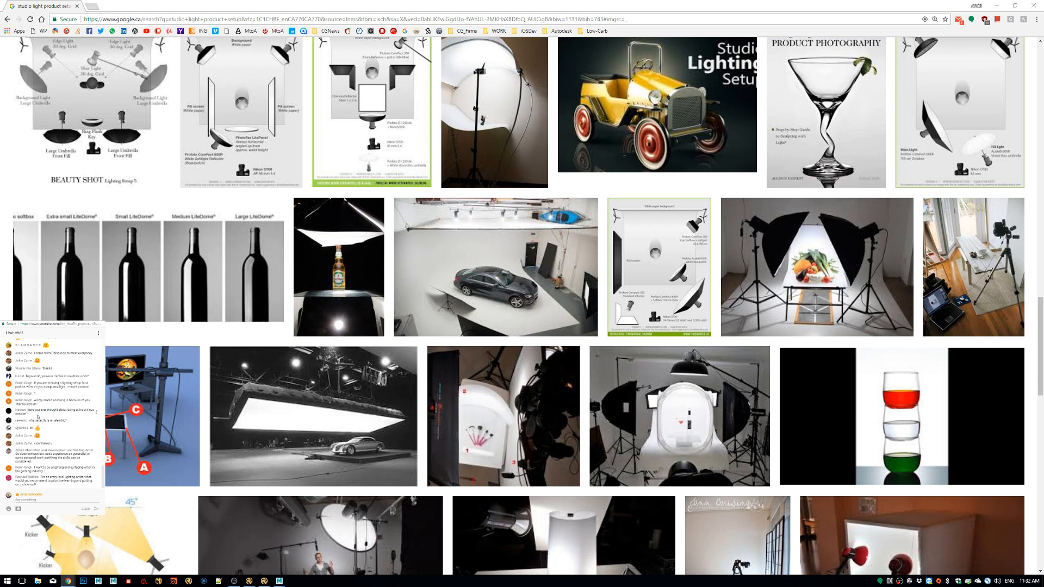
mouse_move(38, 416)
left_mouse_down()
mouse_move(22, 410)
mouse_move(58, 409)
mouse_move(29, 419)
left_mouse_up()
left_click(32, 417)
triple_click(43, 419)
left_click(65, 421)
left_click_drag(68, 421, 32, 422)
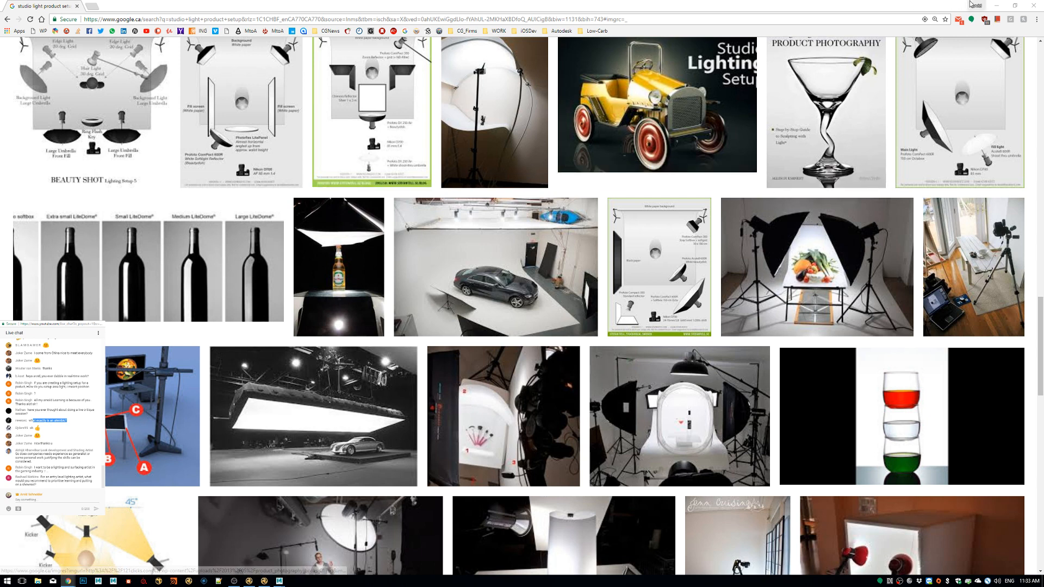
Switch to Maya and examine the Alembic Export All options for cache time ranges, attributes and advanced settings, without exporting.
key("alt+Tab")
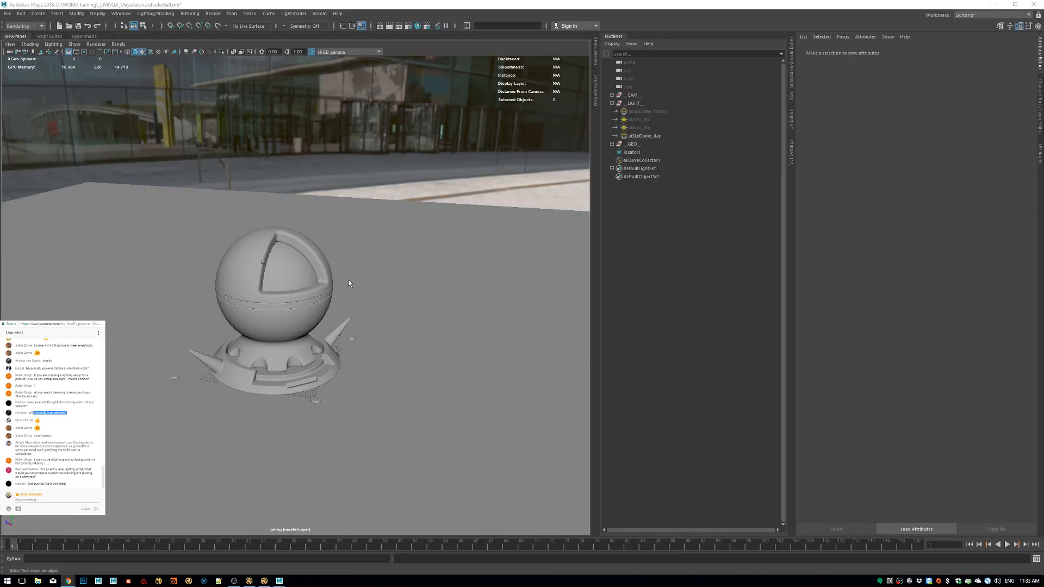
left_click(293, 14)
mouse_move(271, 14)
mouse_move(295, 29)
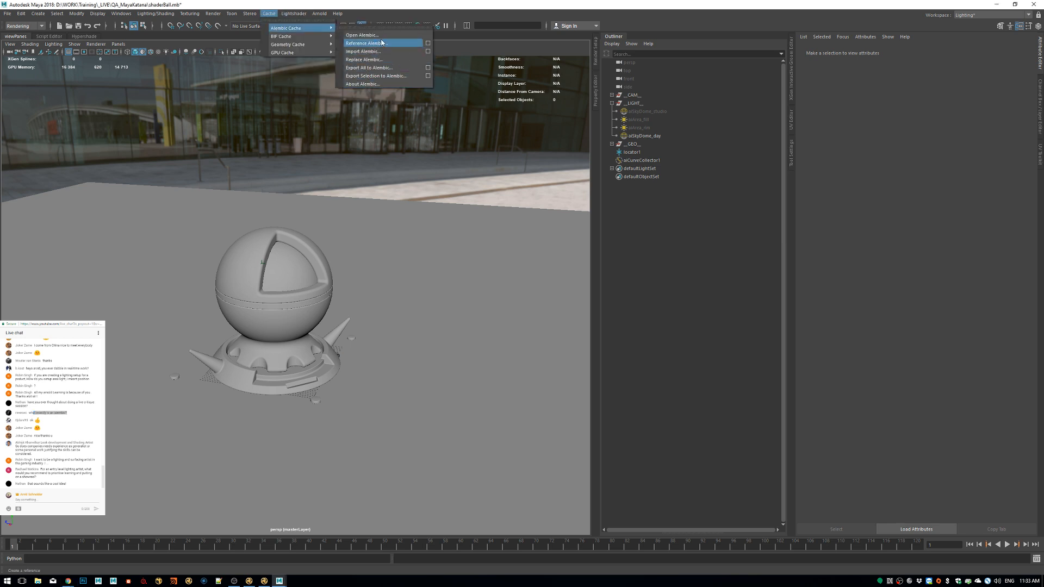
left_click(383, 70)
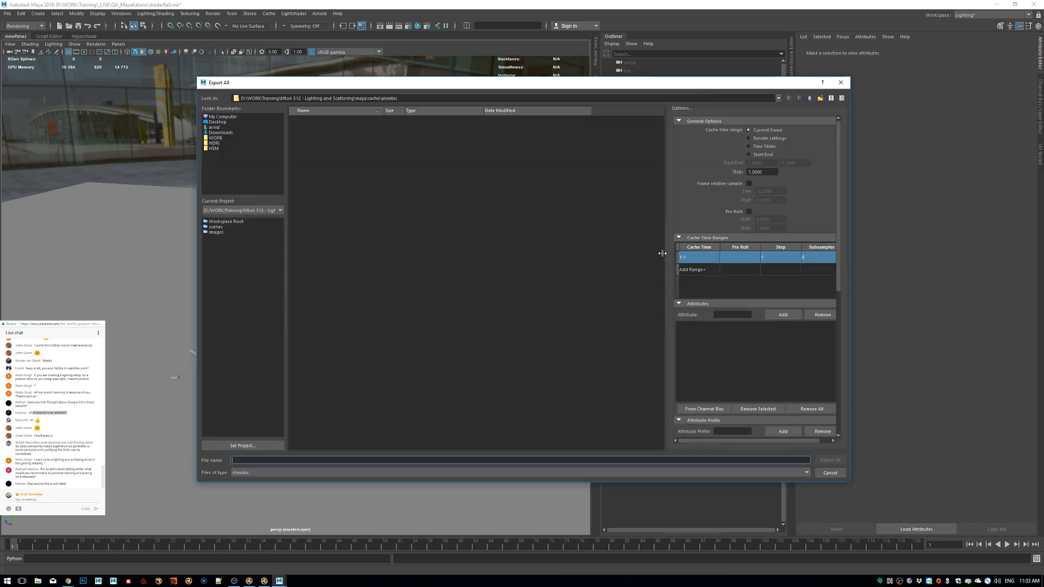
left_click_drag(663, 254, 467, 238)
scroll(628, 373, "down", 3)
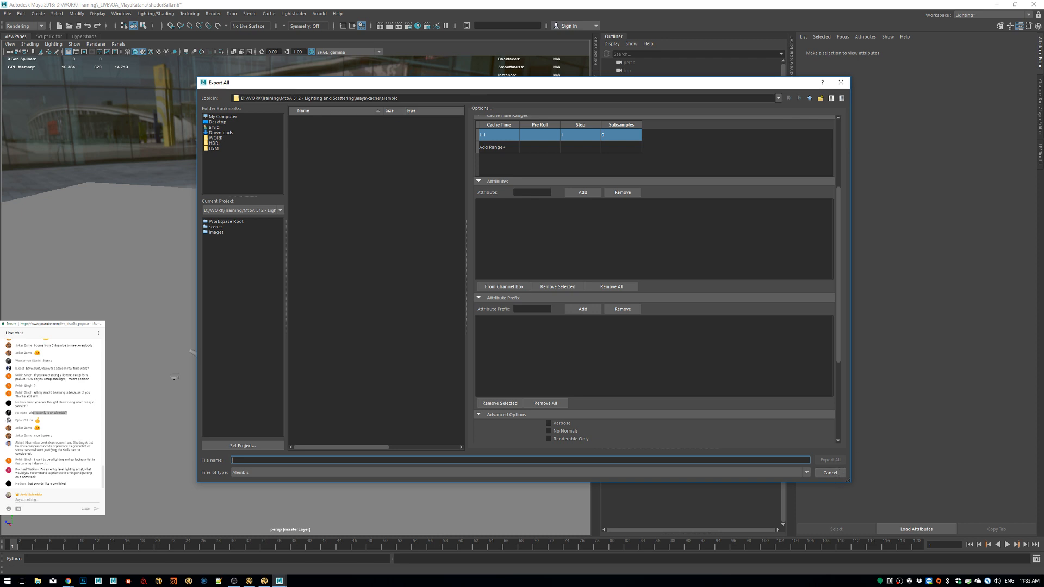
left_click(842, 474)
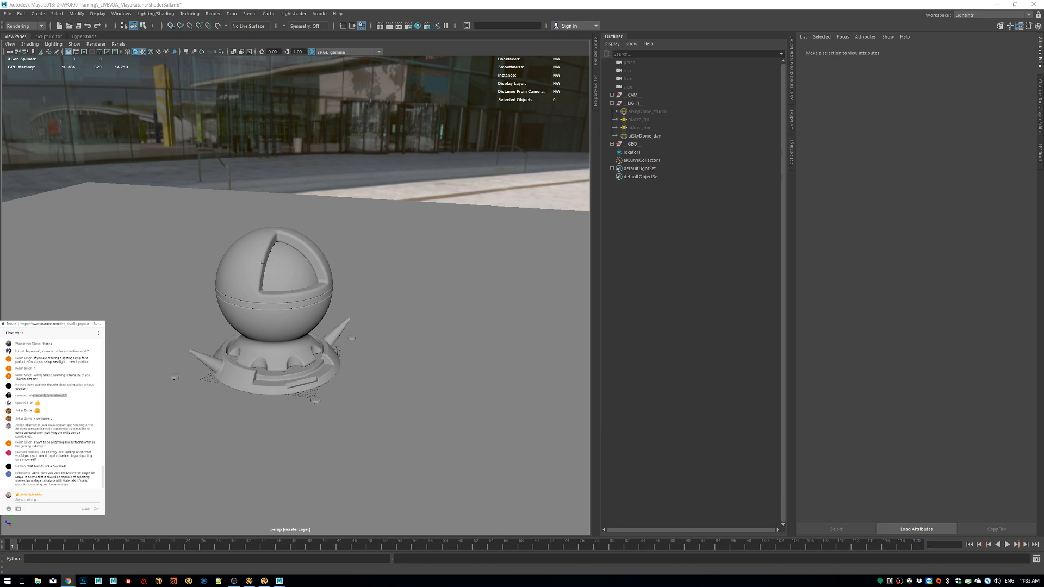
left_click_drag(1043, 161, 568, 115)
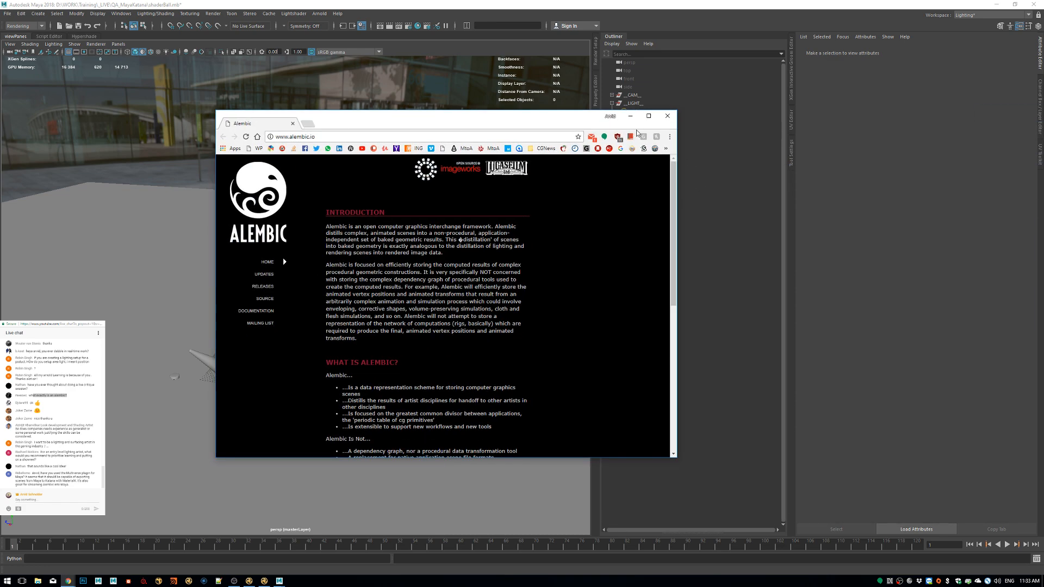
left_click(649, 116)
scroll(303, 233, "down", 2)
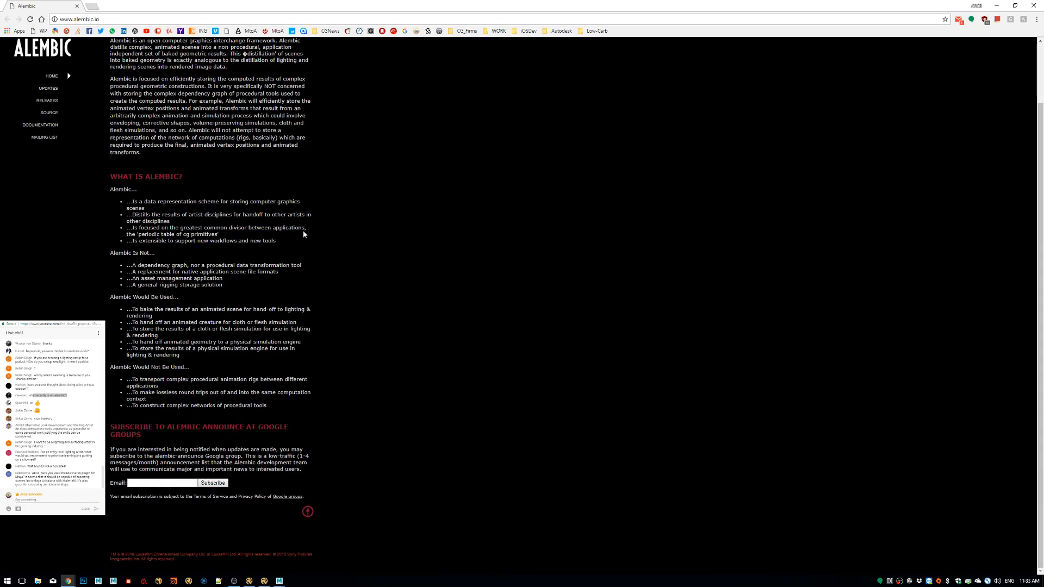
scroll(303, 233, "up", 3)
left_click(134, 19)
key("ctrl+c")
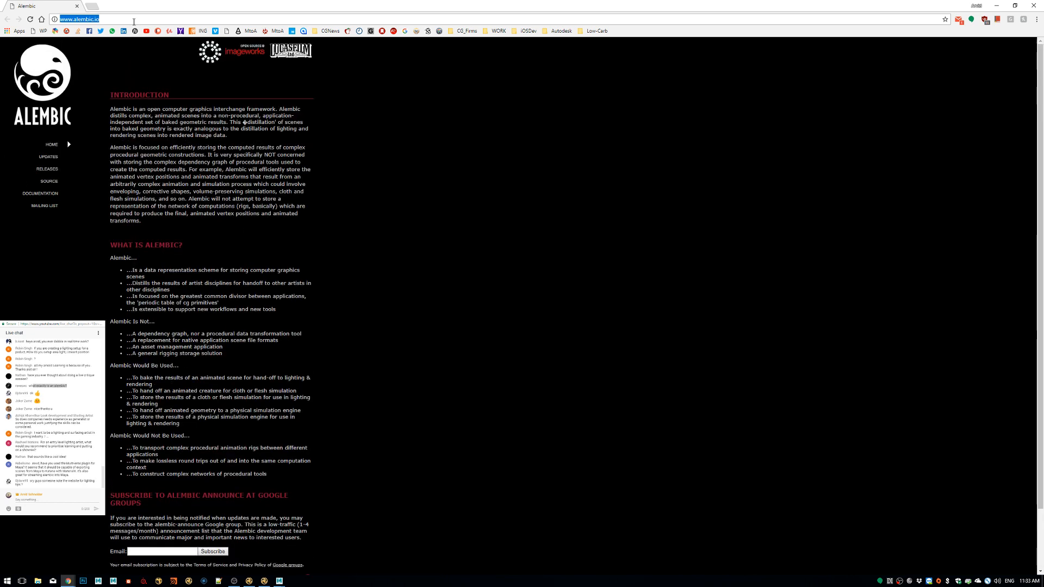
left_click(32, 499)
key("ctrl+v")
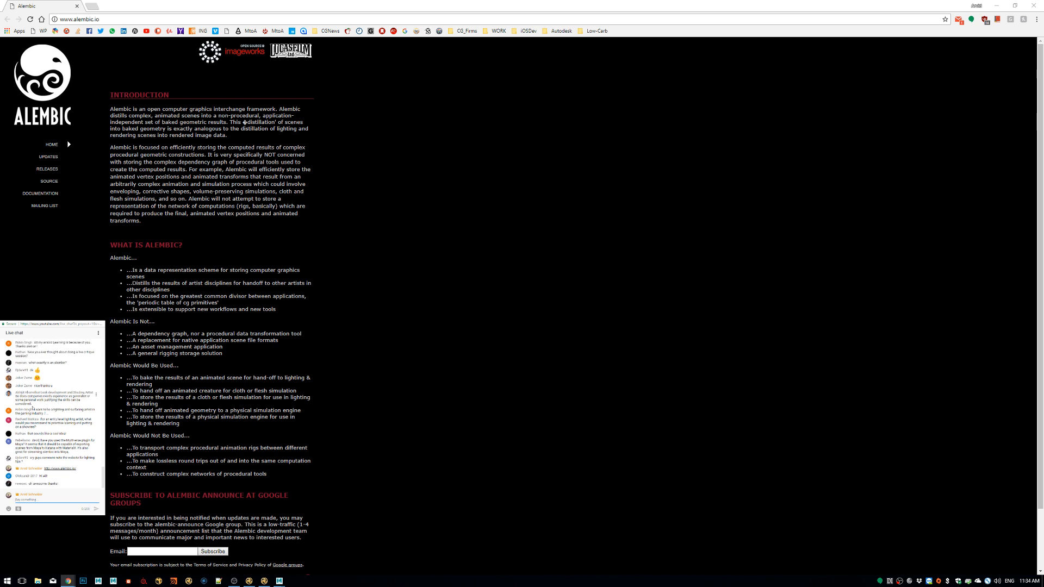
Minimize the Alembic page to reveal Maya and highlight the live chat message about becoming a lighting and surfacing artist in the gaming industry.
left_click(997, 5)
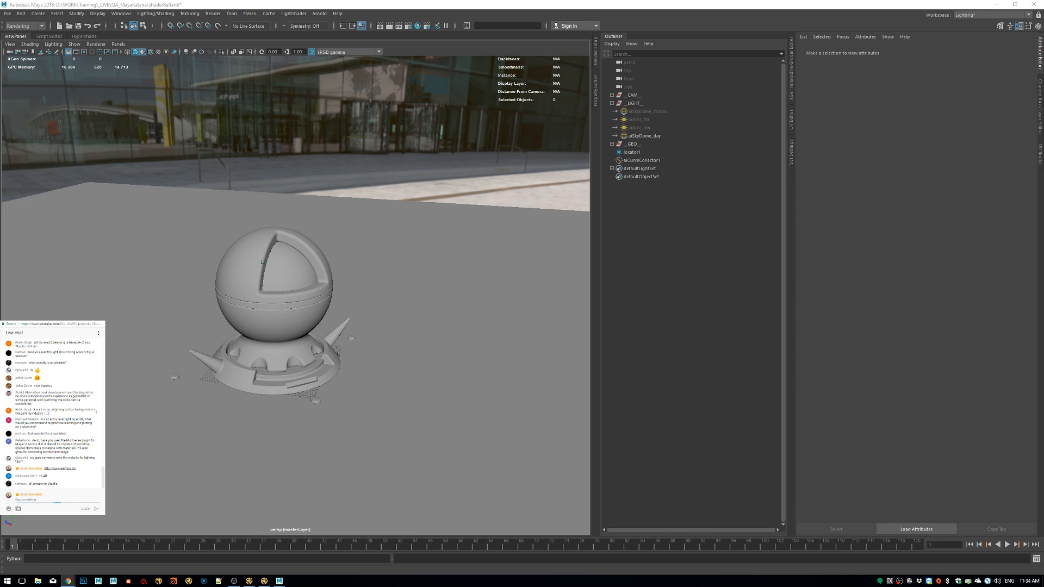
triple_click(52, 416)
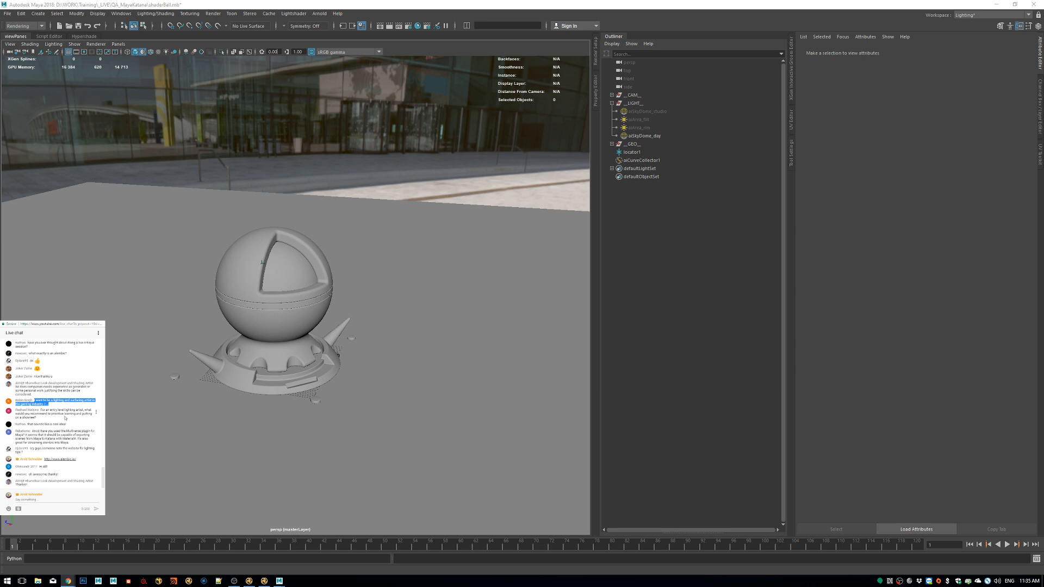
left_click(44, 418)
left_click_drag(1043, 174, 674, 143)
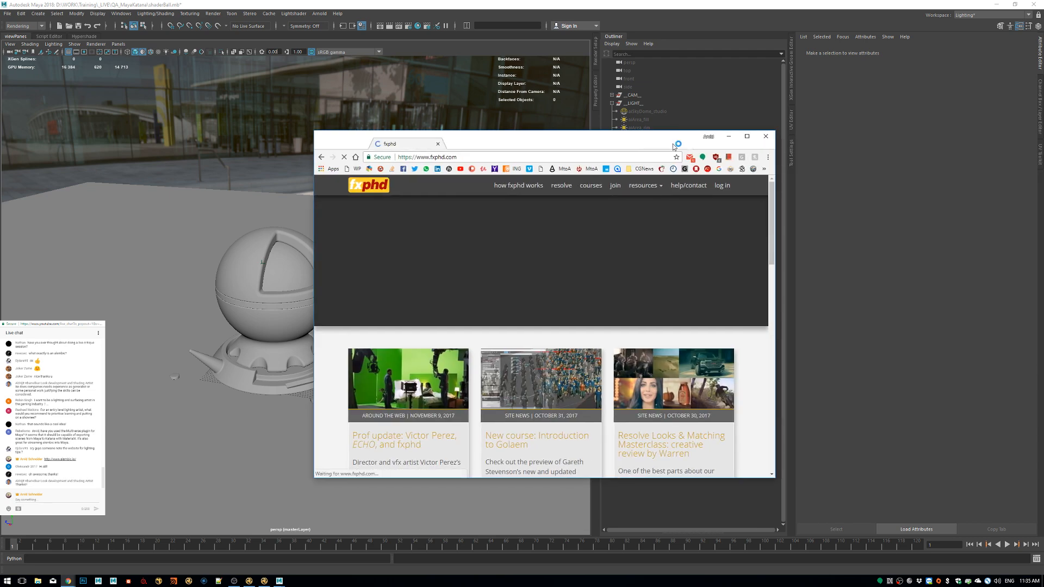
double_click(660, 144)
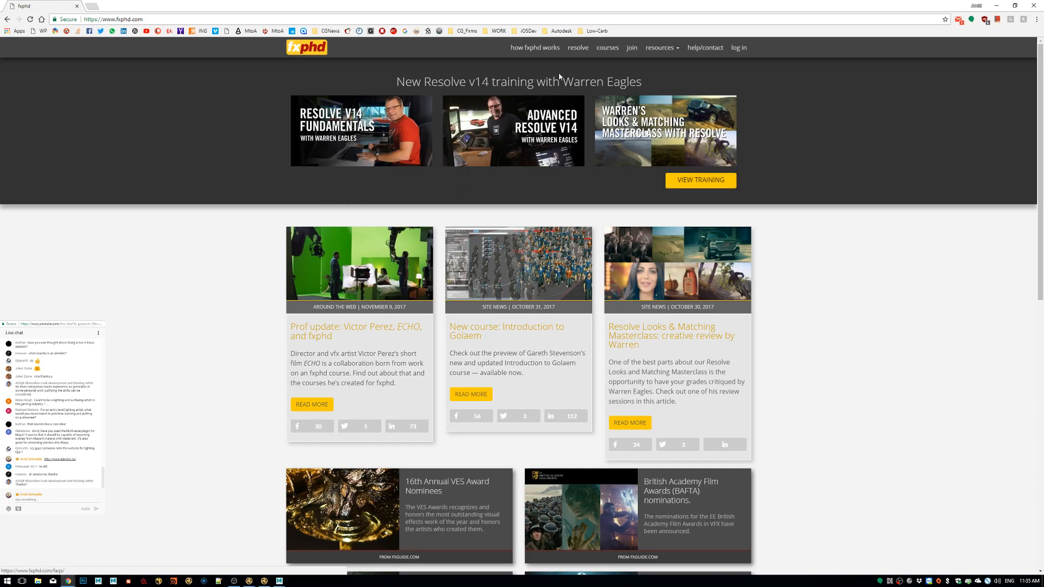
left_click(608, 48)
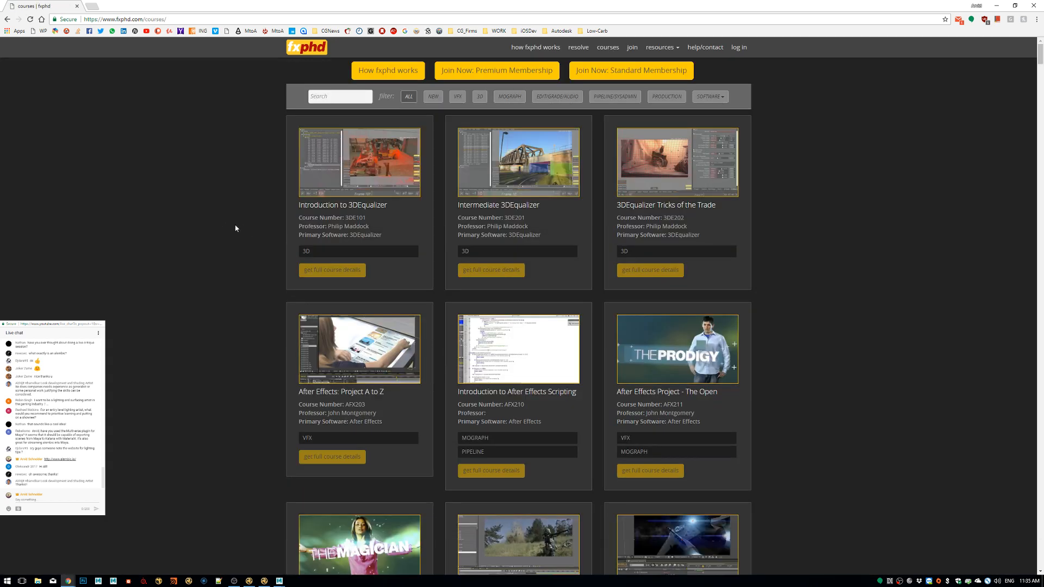
scroll(237, 238, "down", 2)
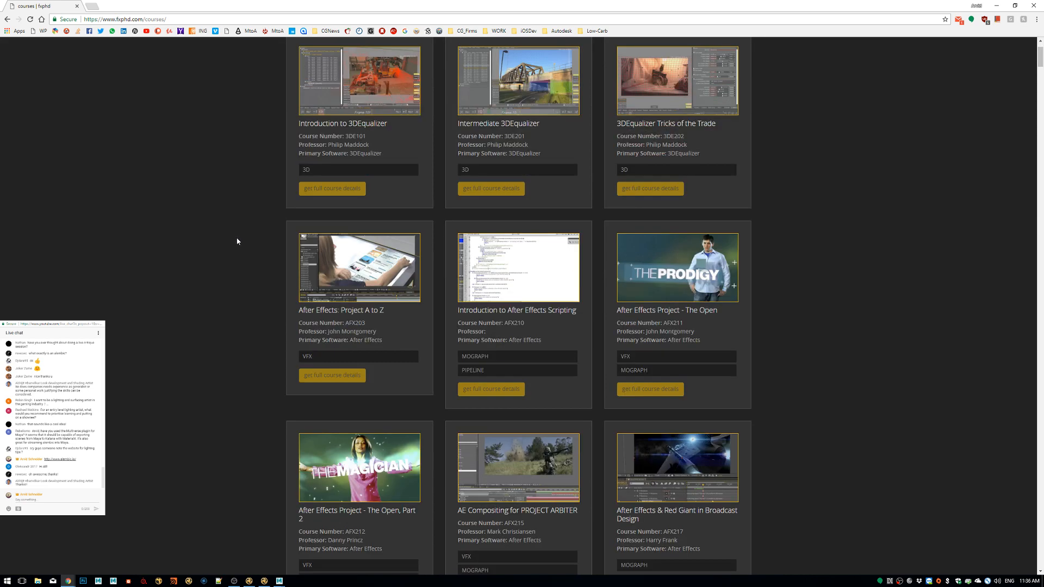
scroll(271, 262, "up", 2)
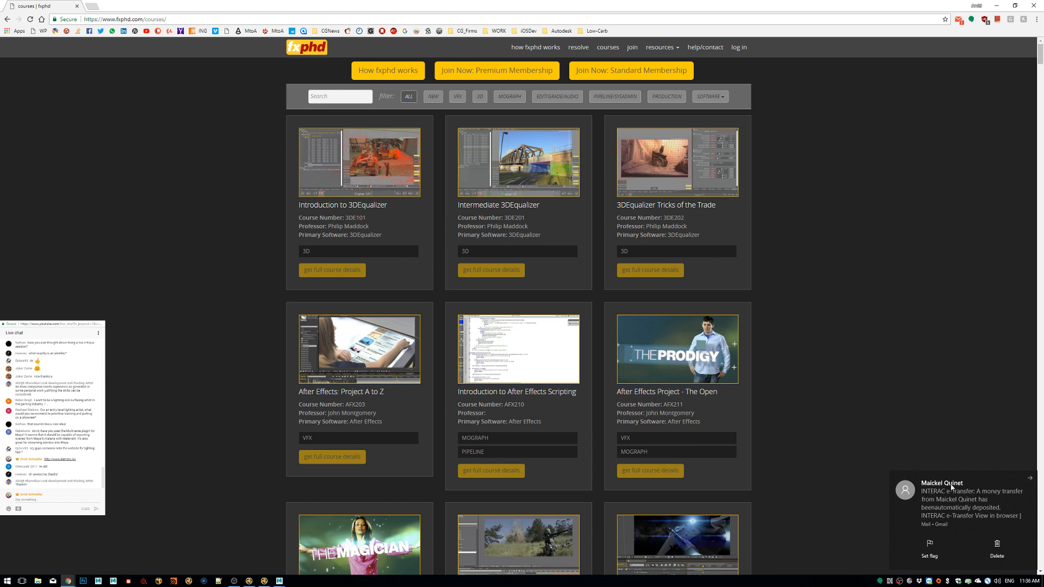
left_click(1007, 553)
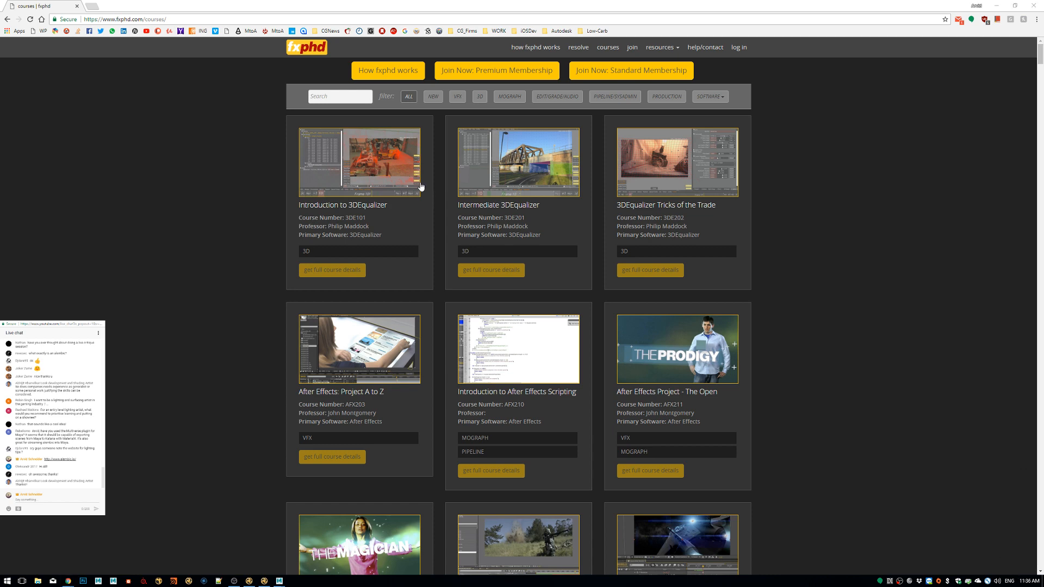
Filter the fxphd courses by VFX and look through the course list down to the Flame courses.
left_click(465, 102)
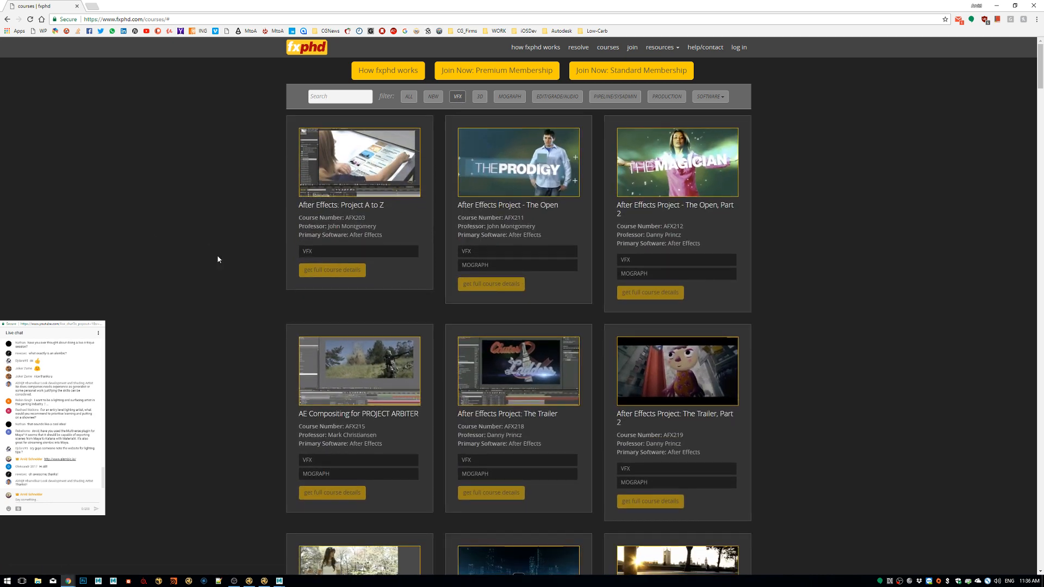
scroll(217, 259, "down", 2)
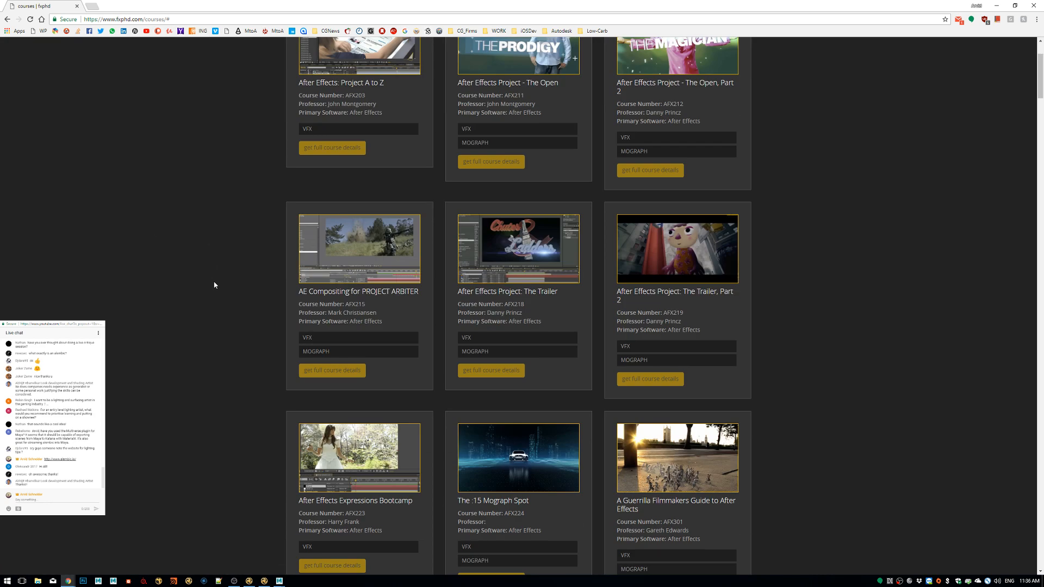
scroll(215, 289, "down", 3)
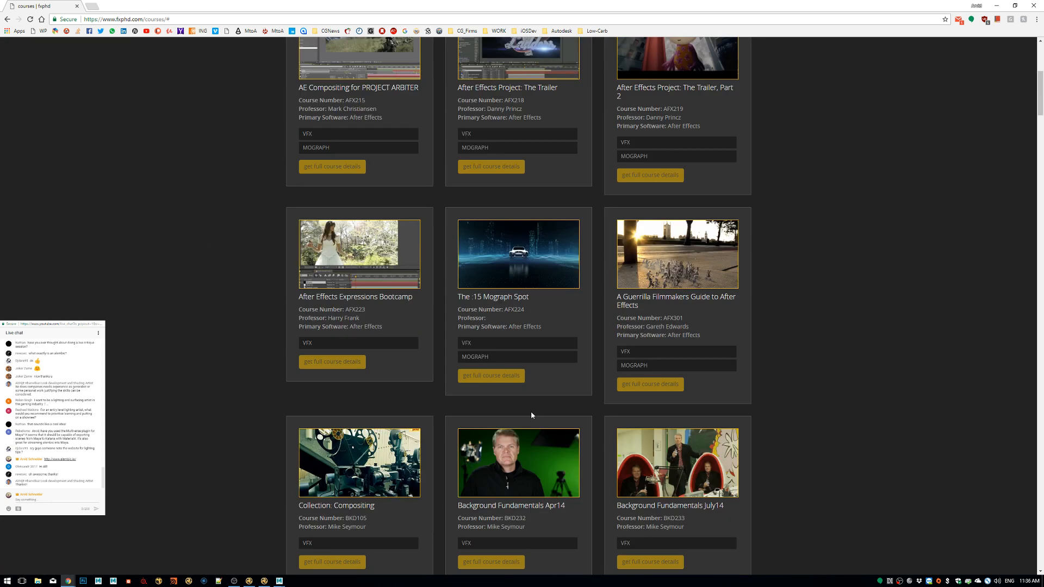
scroll(338, 384, "down", 3)
scroll(678, 357, "down", 6)
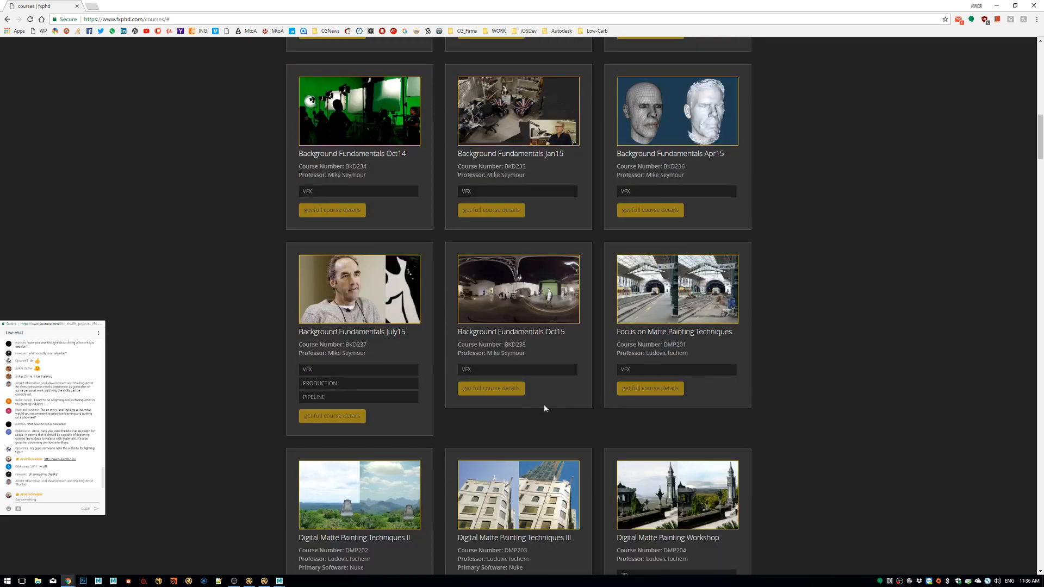
scroll(544, 407, "down", 3)
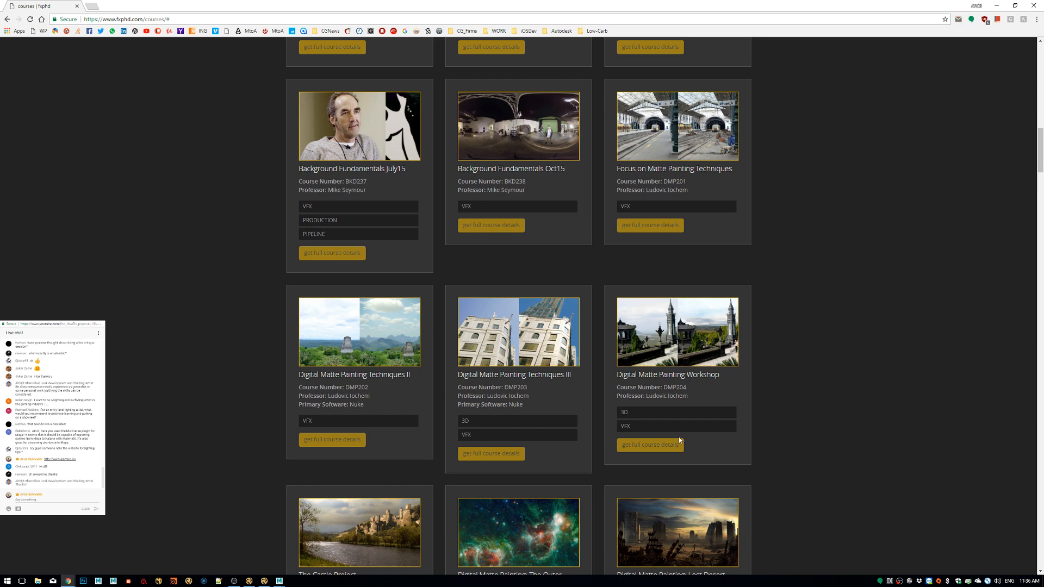
scroll(713, 431, "down", 4)
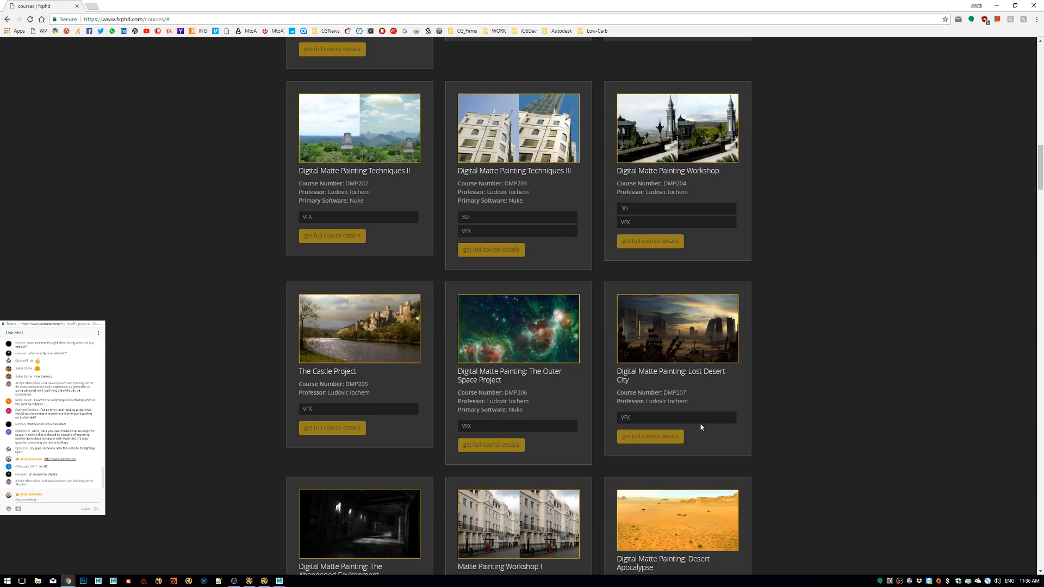
scroll(701, 427, "down", 3)
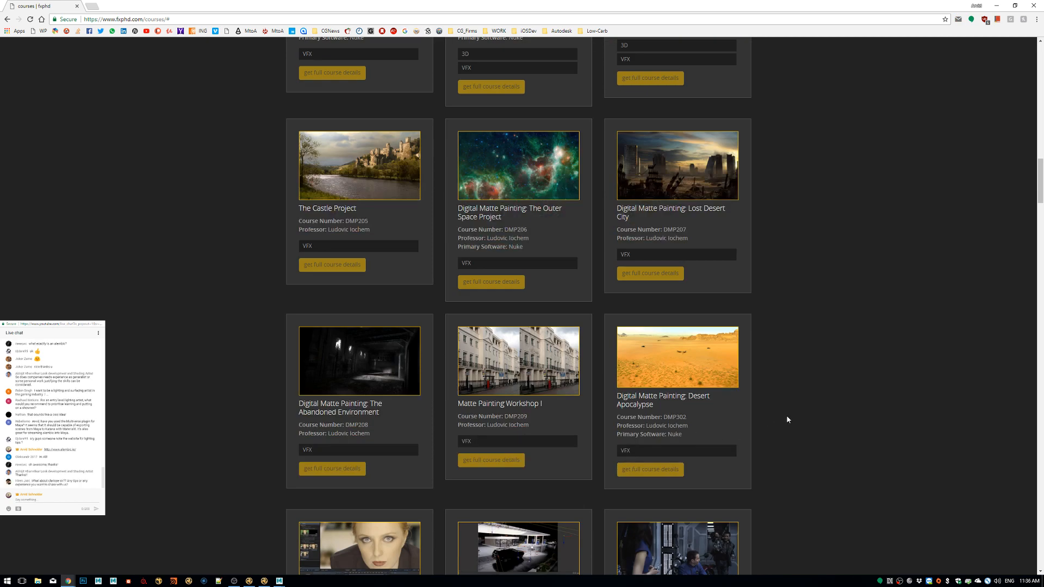
scroll(785, 418, "down", 3)
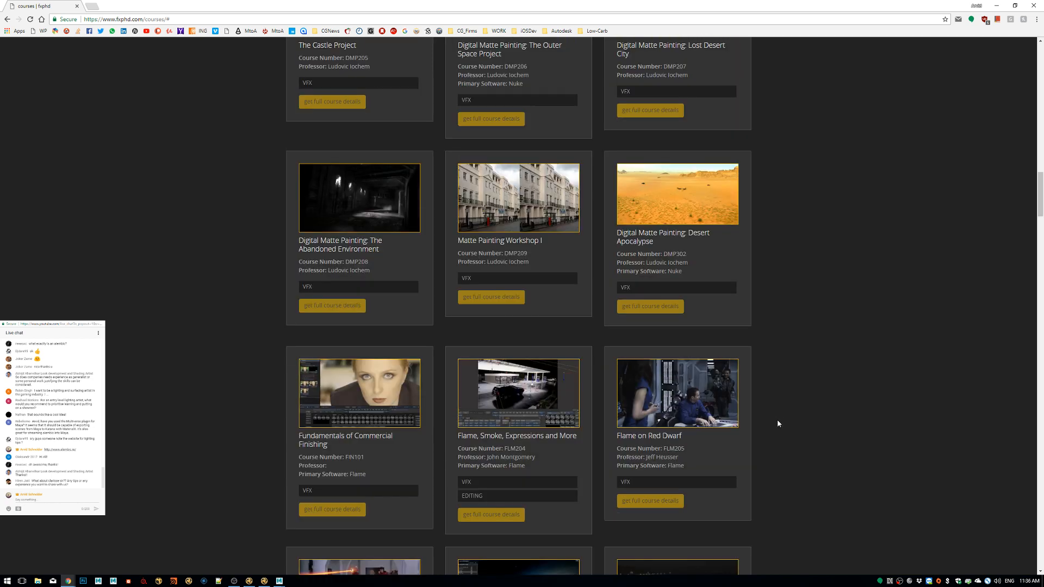
scroll(804, 407, "down", 2)
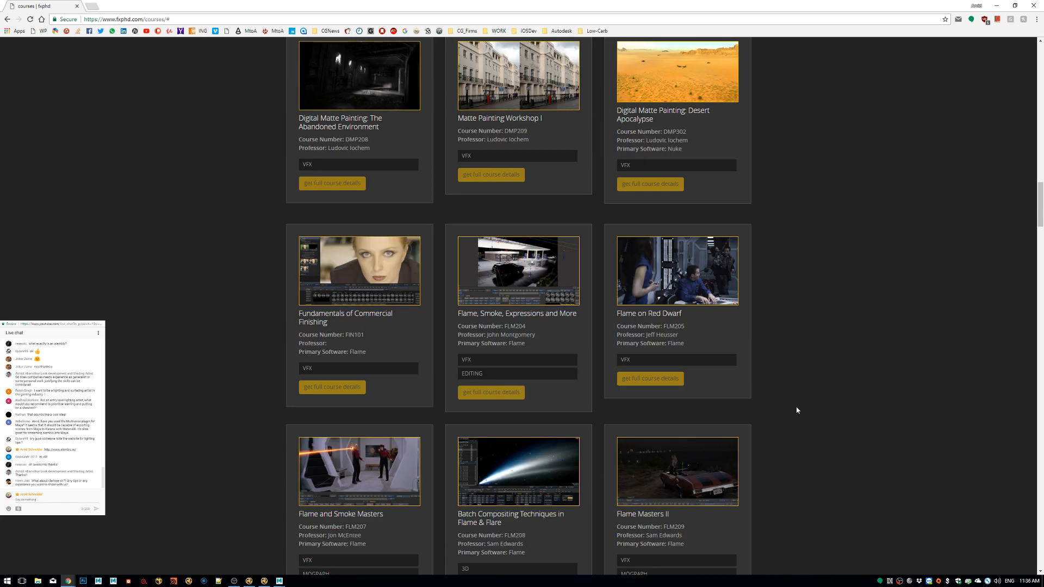
scroll(799, 419, "down", 3)
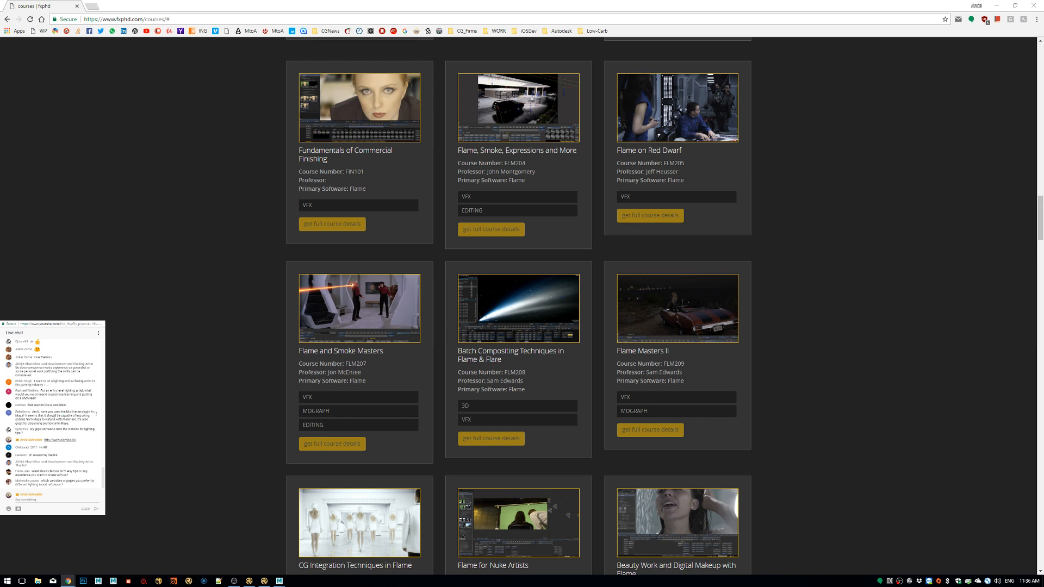
Highlight the live chat question about the Multiverse plugin for Maya and search Google for "multiverse plugin maya".
left_click_drag(24, 416, 72, 424)
left_click(72, 424)
left_click(137, 19)
type("multiverse ")
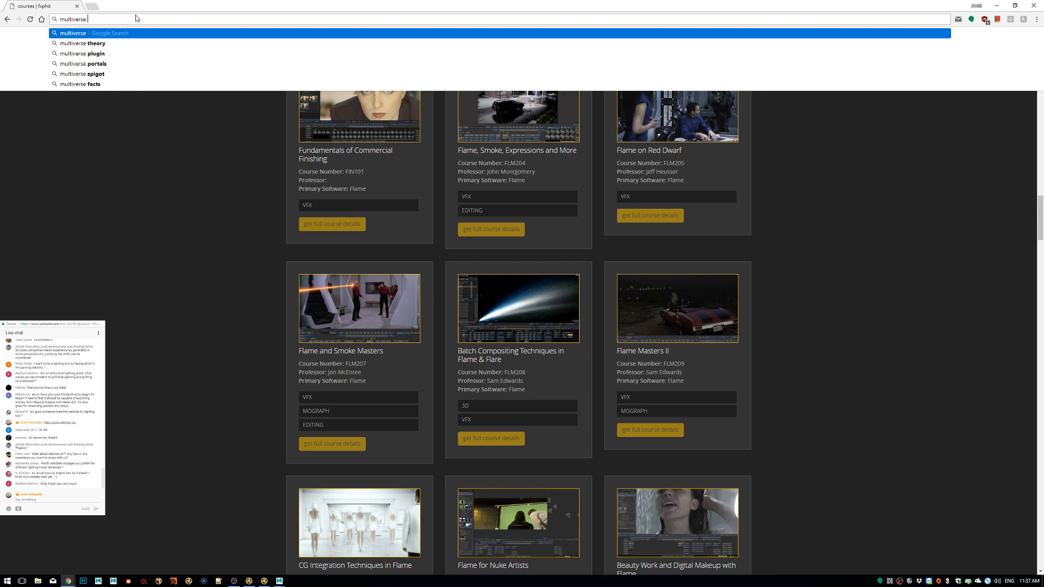
type("plugin")
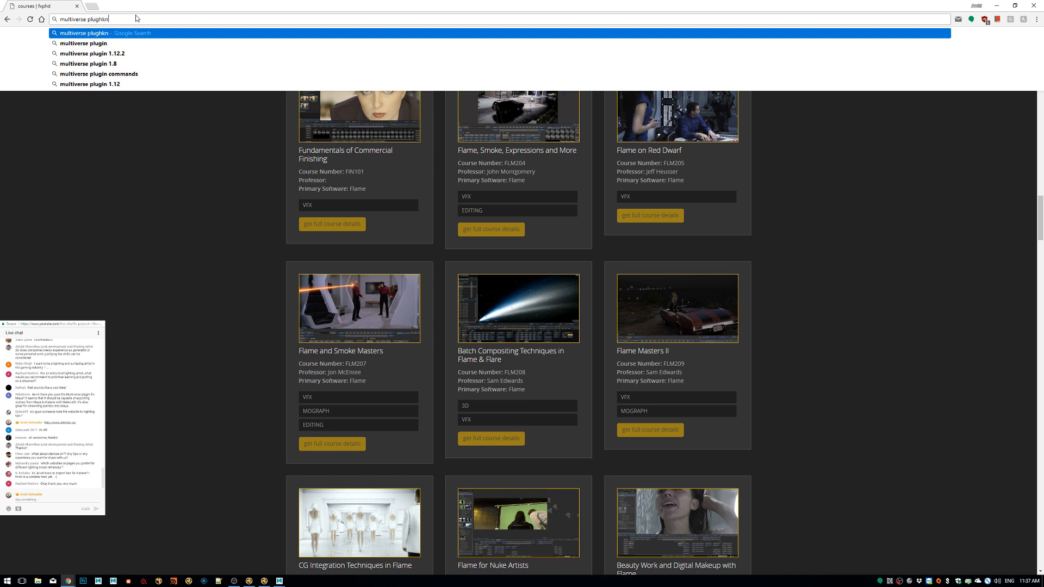
type(" maya")
key("Return")
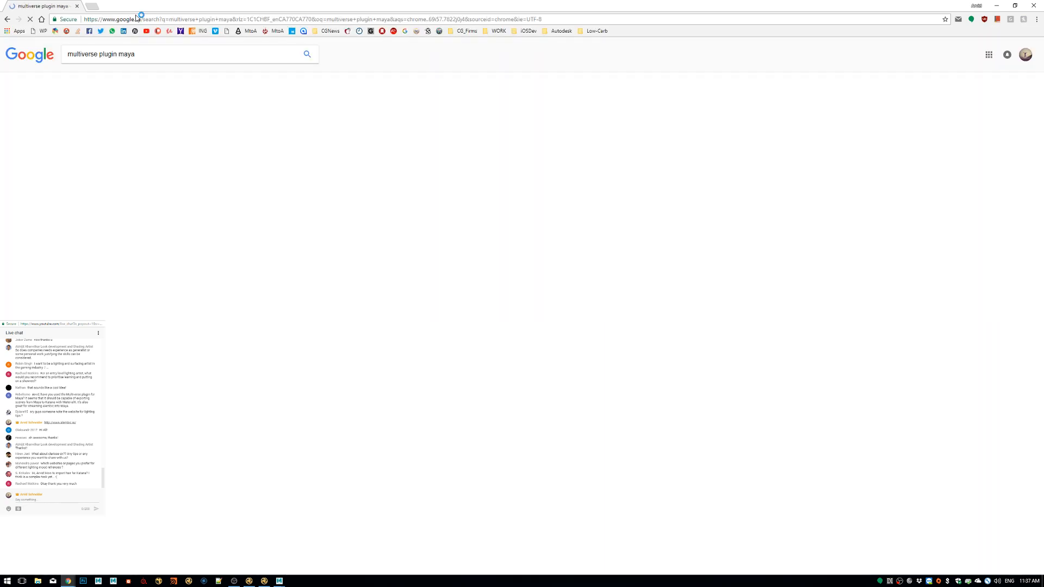
Open the multi-verse.io site from the search results and read the Multiverse Studio V5 introduction and key features.
left_click(85, 113)
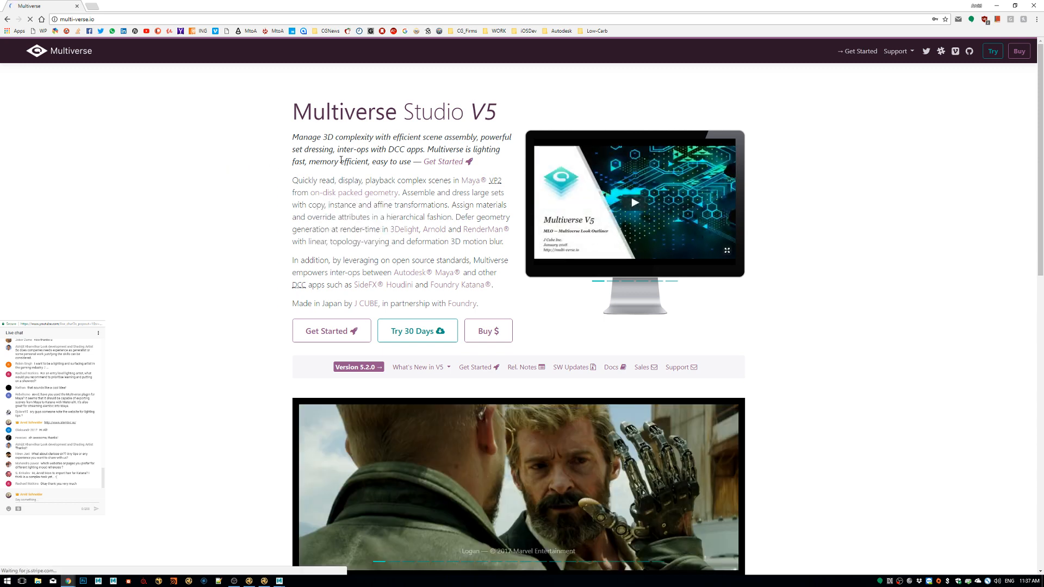
left_click_drag(366, 150, 410, 160)
left_click(391, 173)
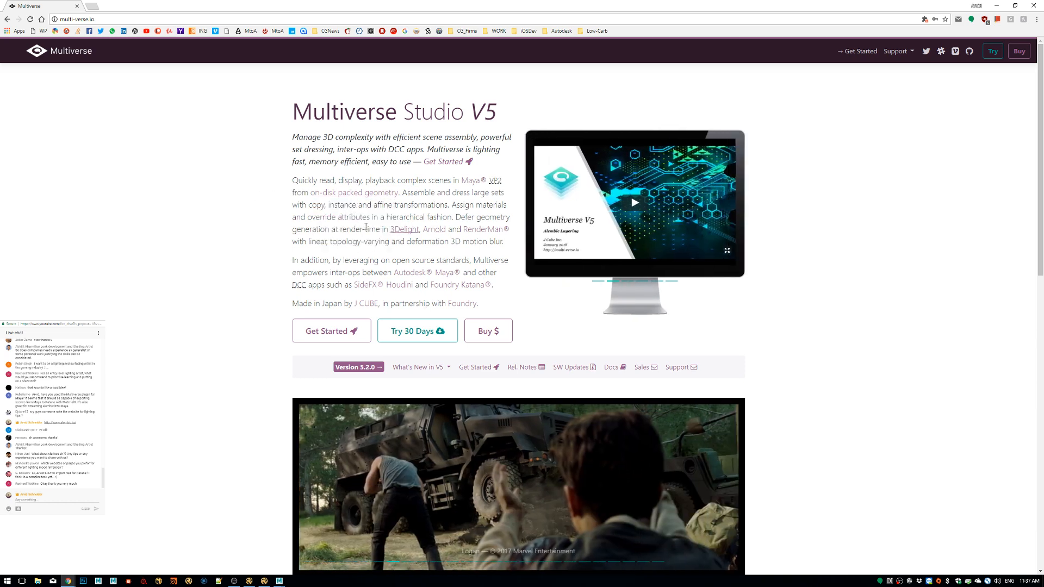
scroll(263, 274, "down", 3)
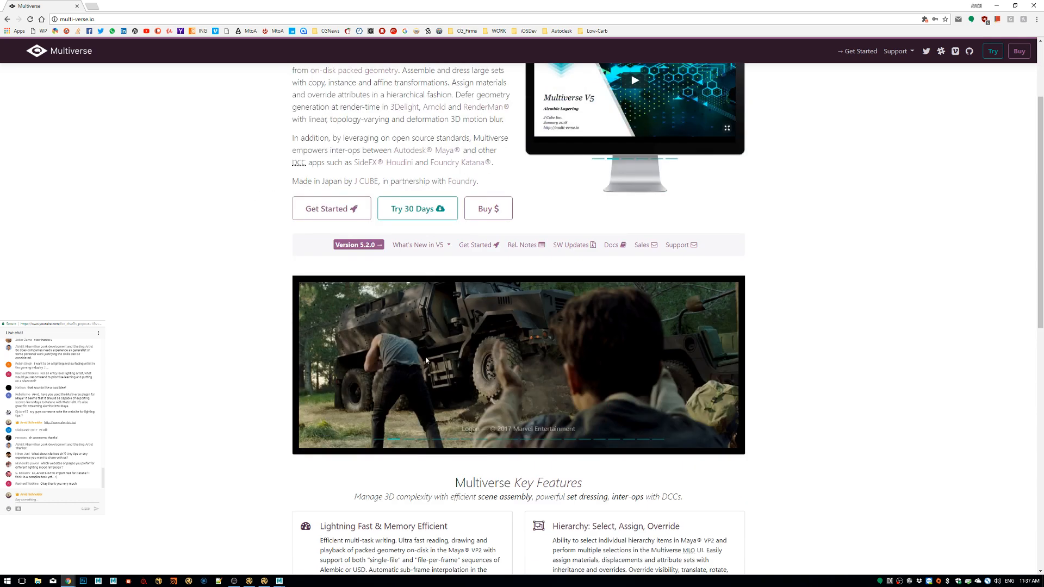
scroll(259, 309, "down", 5)
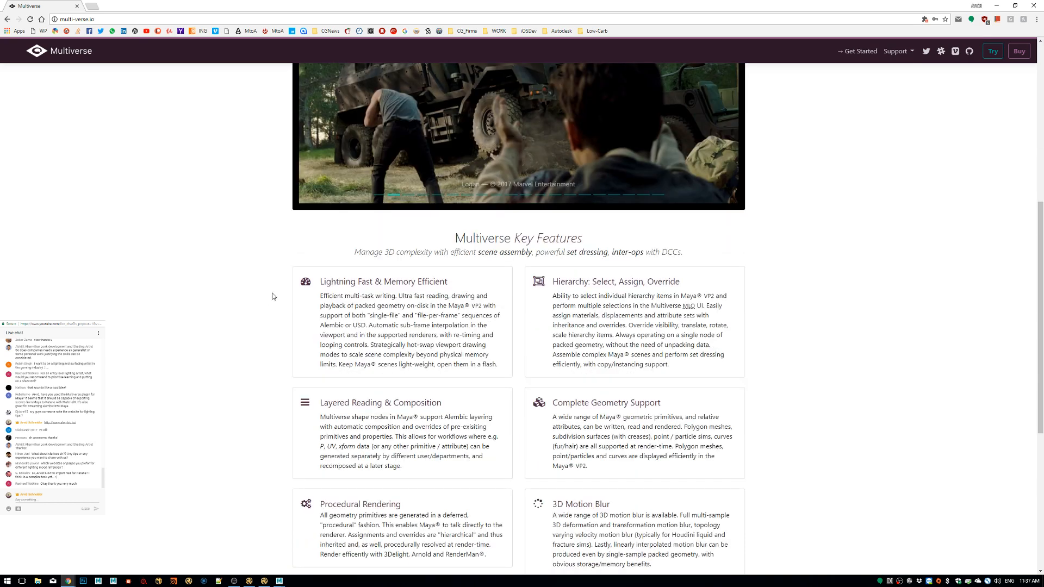
scroll(258, 280, "down", 3)
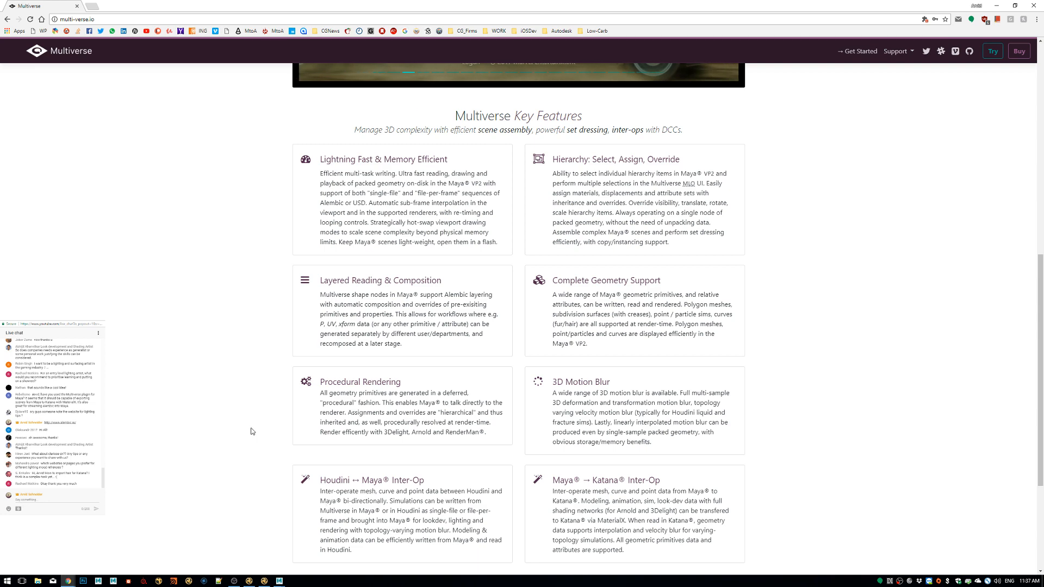
Read the Maya to Katana Inter-Op description among the Multiverse key features, highlighting the data types that are transferred.
scroll(247, 421, "down", 3)
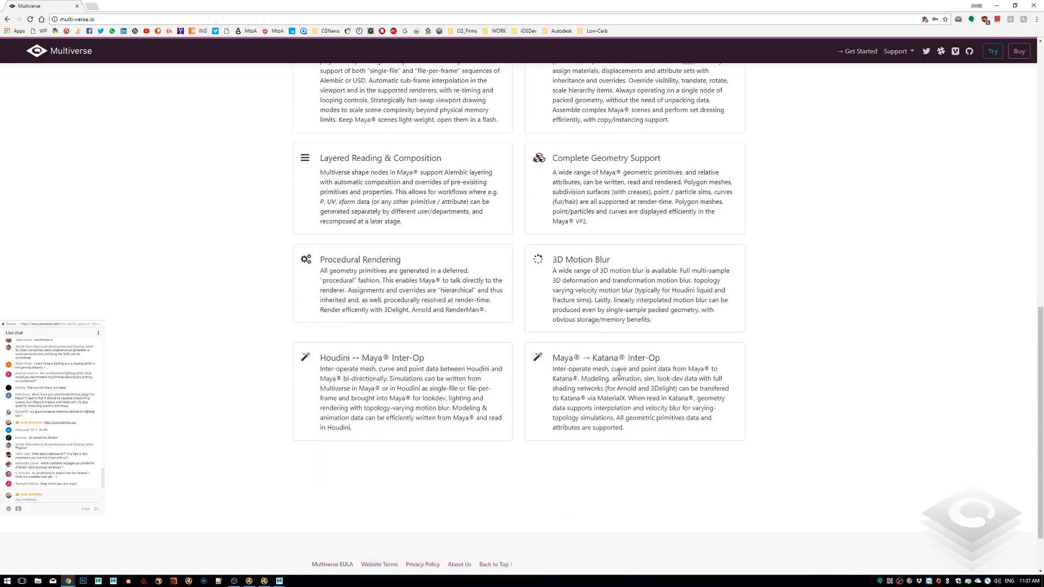
left_click_drag(628, 369, 688, 370)
mouse_move(582, 377)
left_mouse_down()
mouse_move(716, 379)
mouse_move(605, 389)
left_mouse_up()
left_click(605, 389)
left_click_drag(681, 389, 598, 399)
left_click_drag(634, 399, 674, 402)
Return to the start of the Multiverse page and check which languages the What's New in V5 document offers.
scroll(580, 386, "up", 12)
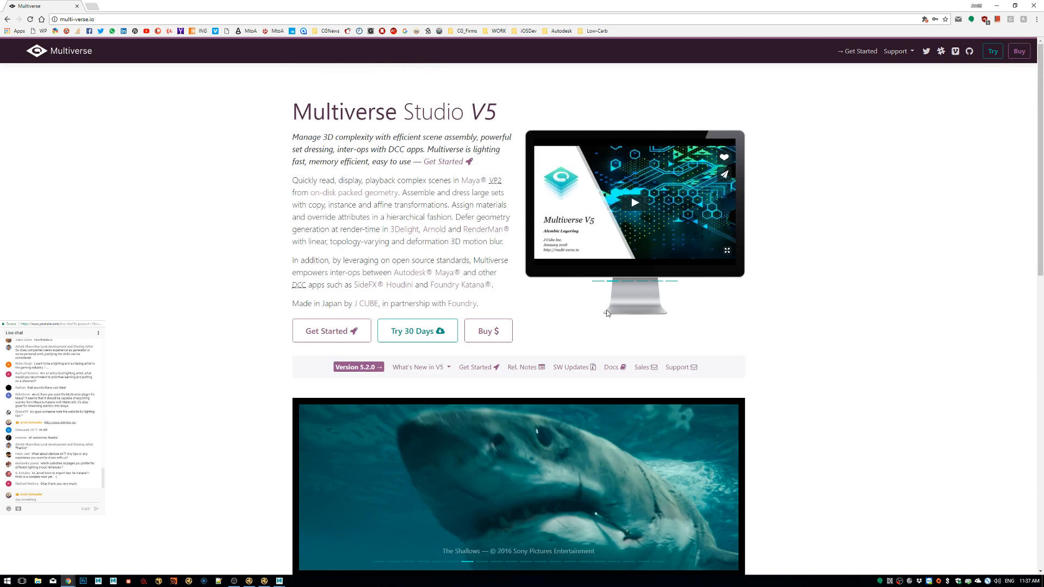
left_click(416, 368)
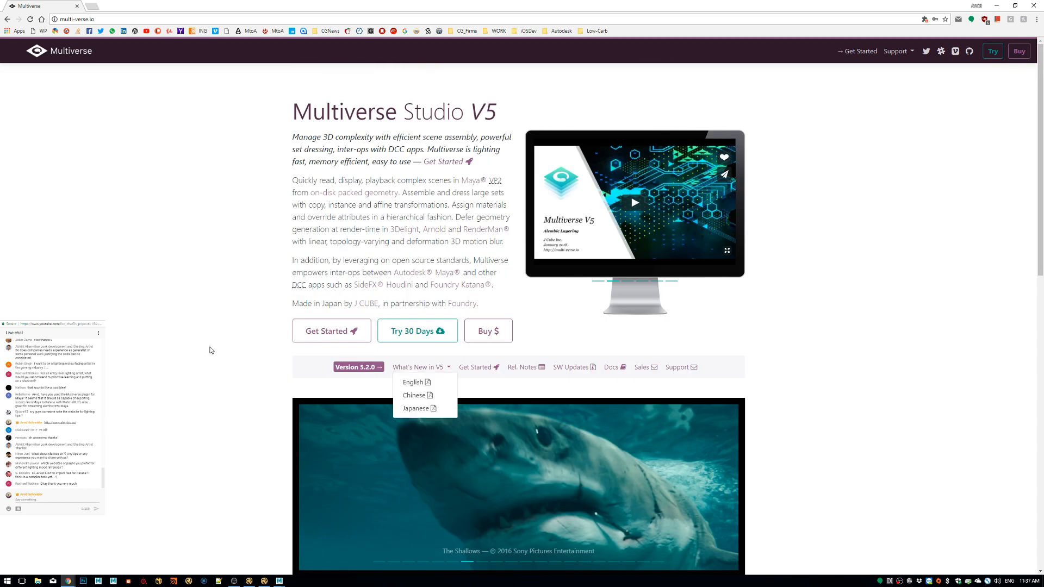
left_click(592, 405)
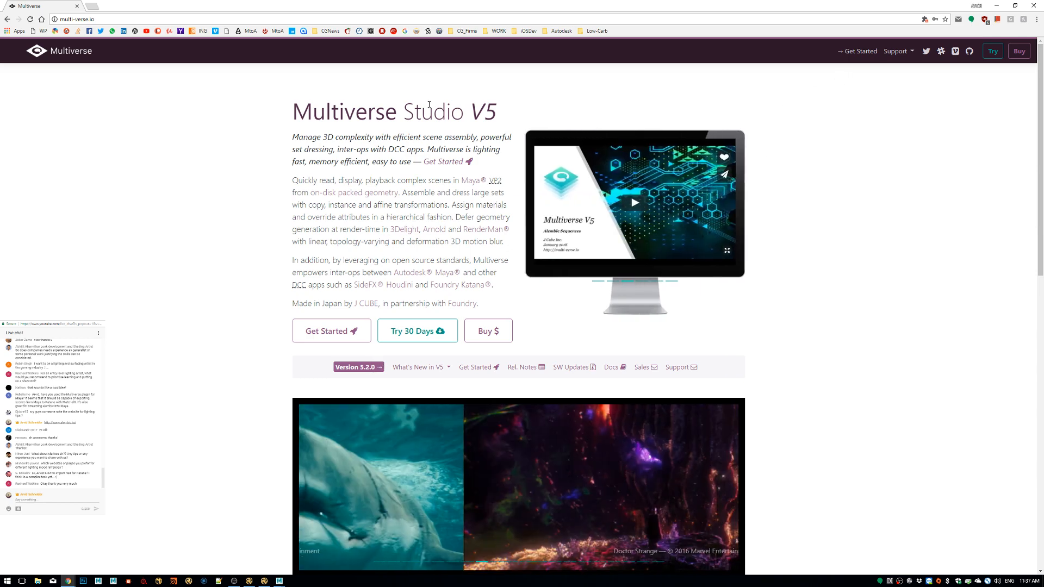
Restore the browser to a smaller window, check the live-chat messages, and minimize the browser to return to the Maya scene.
double_click(475, 5)
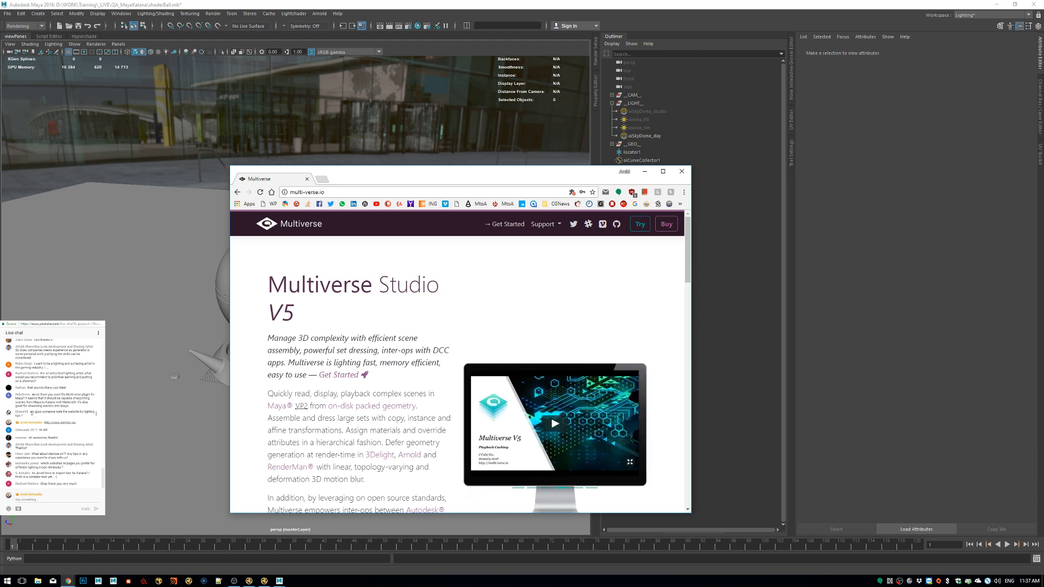
left_click_drag(33, 413, 50, 438)
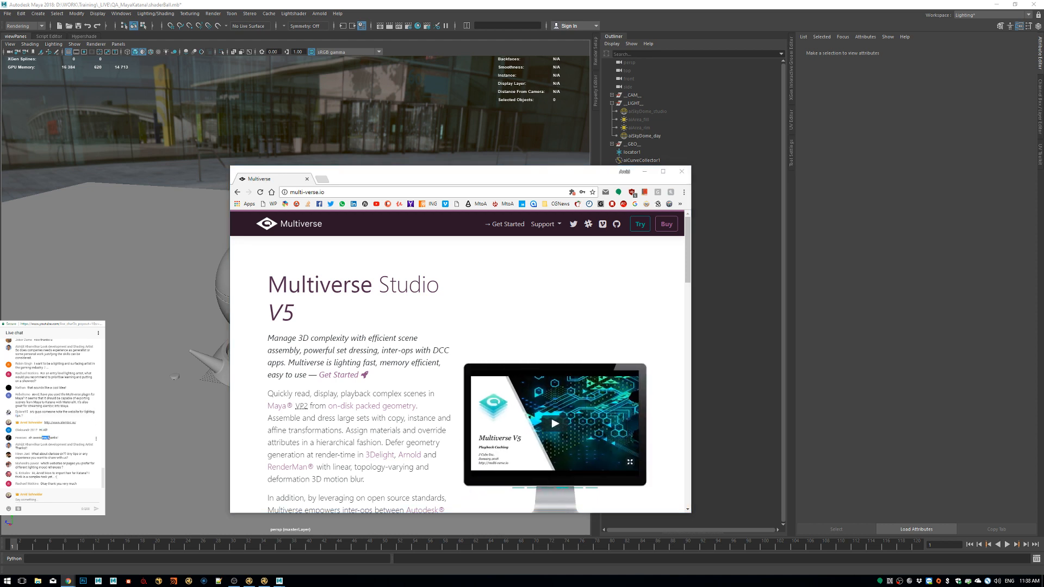
left_click(35, 455)
left_click(644, 172)
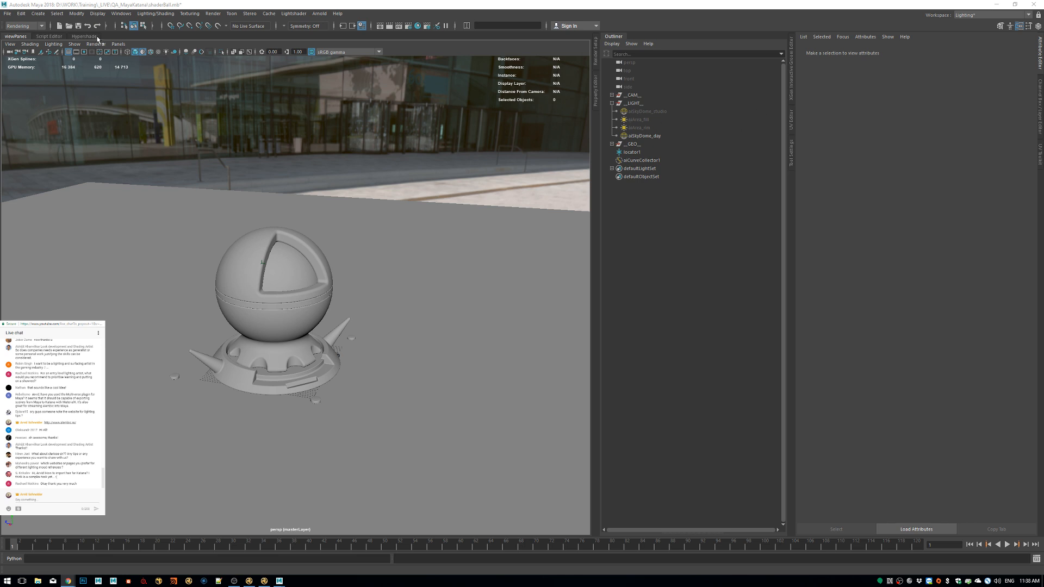
Create a polygon sphere at the origin and scale it up to enclose the shader ball's base.
left_click(119, 45)
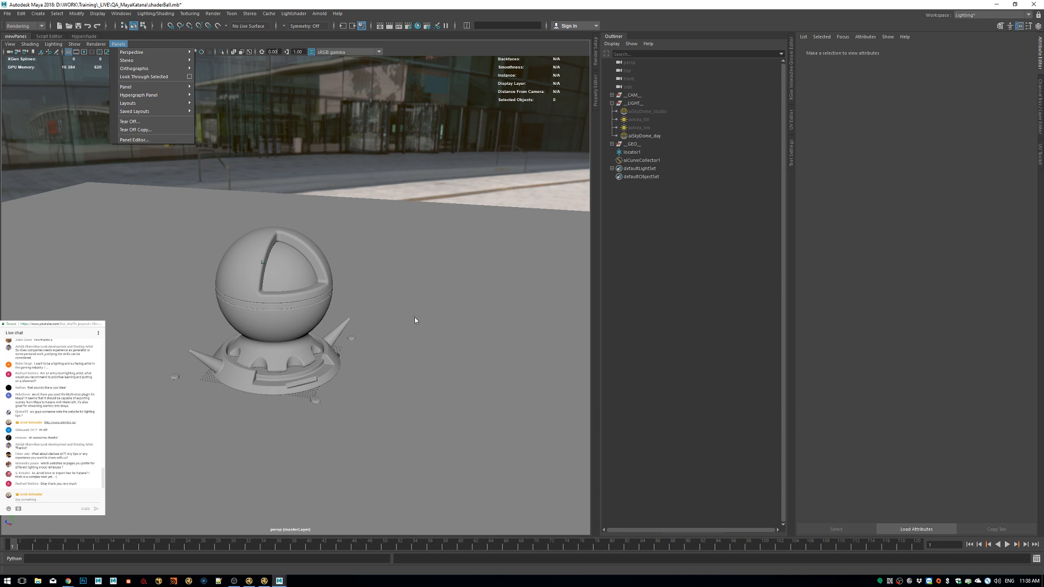
left_click(451, 320)
left_click(454, 162)
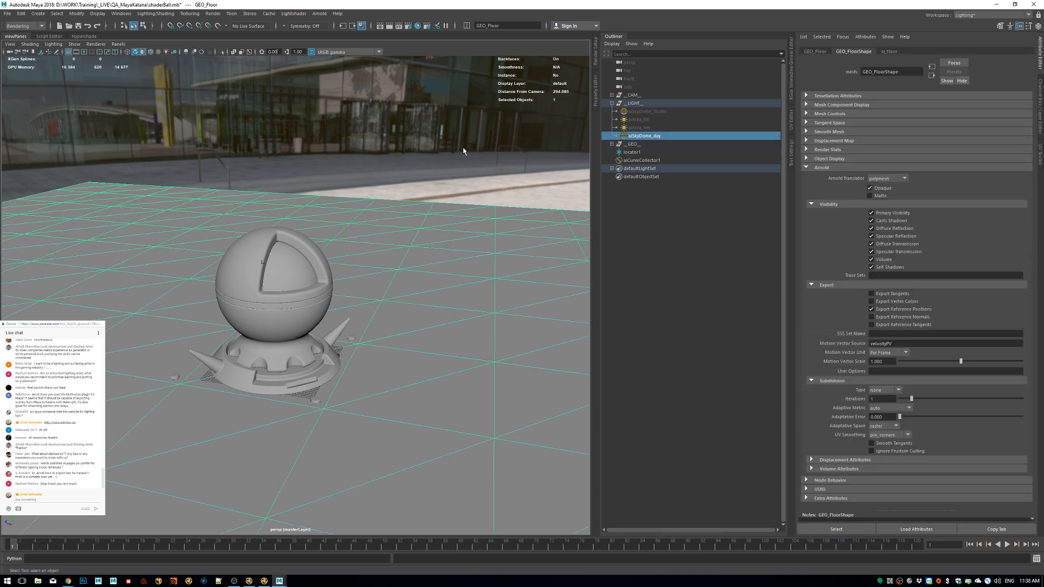
right_click(454, 162, "shift")
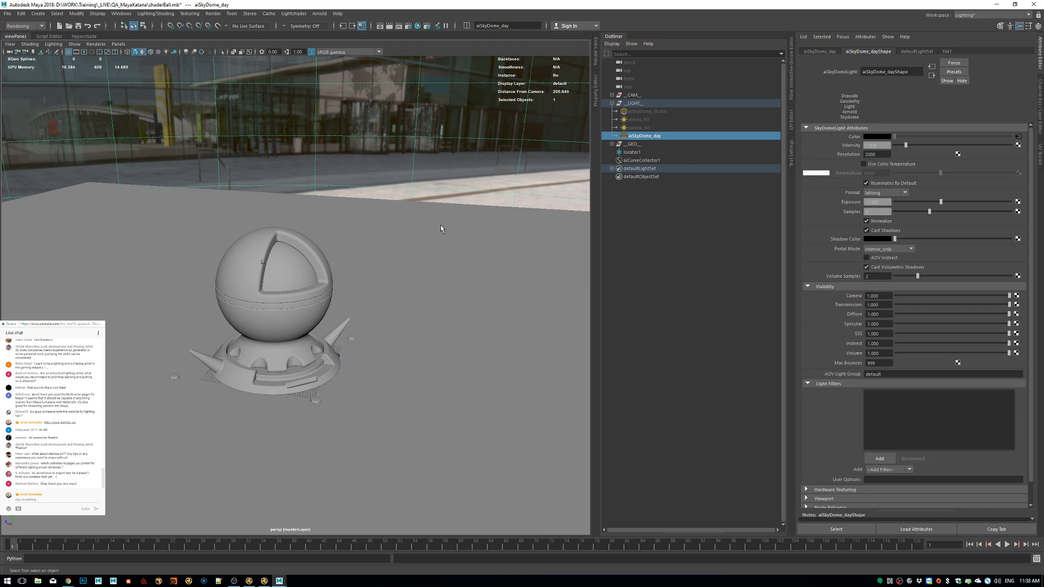
right_click_drag(440, 225, 450, 283, "shift")
key("r")
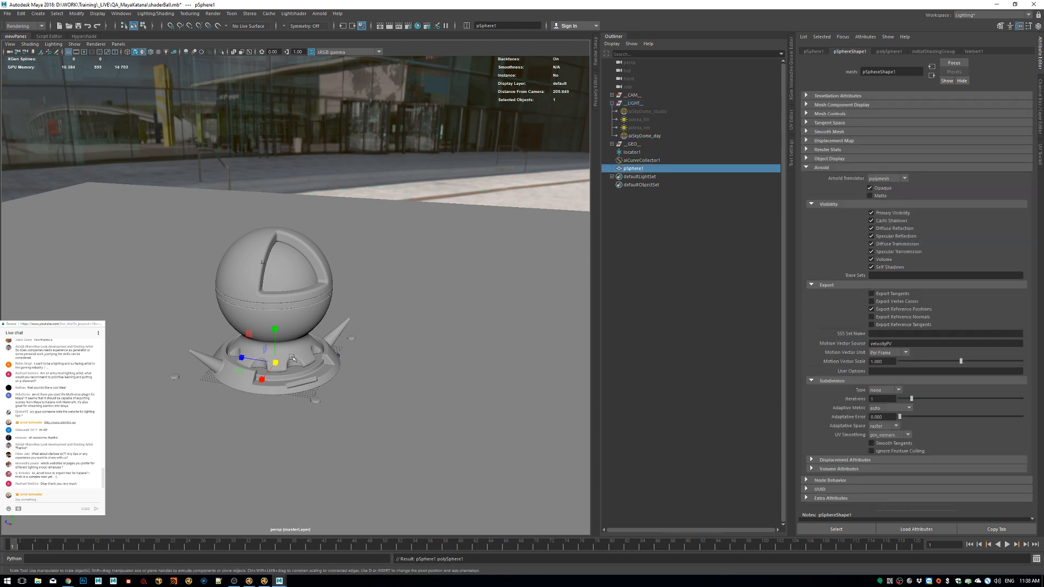
middle_click_drag(389, 321, 390, 330)
Move the sphere onto the floor behind the shader ball, then duplicate it and place the copy beside it, closer to the camera.
key("w")
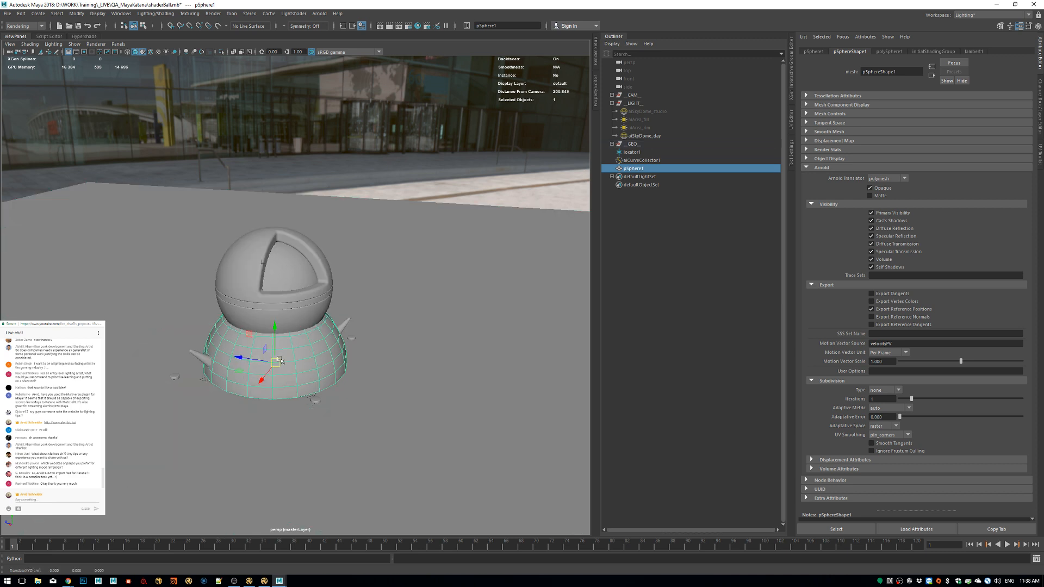
middle_click_drag(238, 376, 320, 211)
key("ctrl+d")
left_click_drag(360, 209, 364, 165)
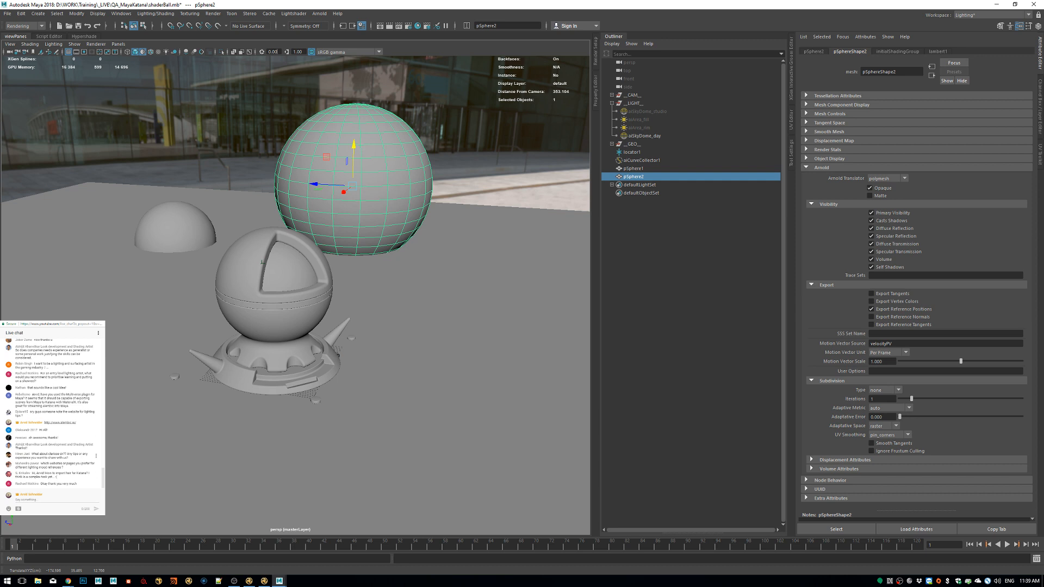
Read the live-chat question asking which websites or pages to use for lighting references.
triple_click(55, 456)
left_click(46, 467)
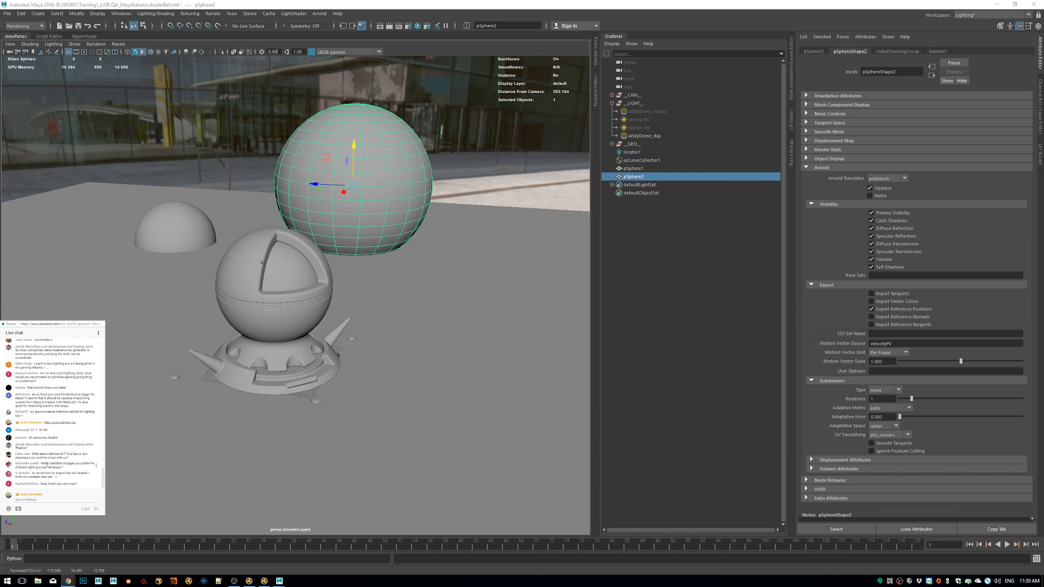
left_click_drag(65, 468, 42, 464)
left_click(75, 470)
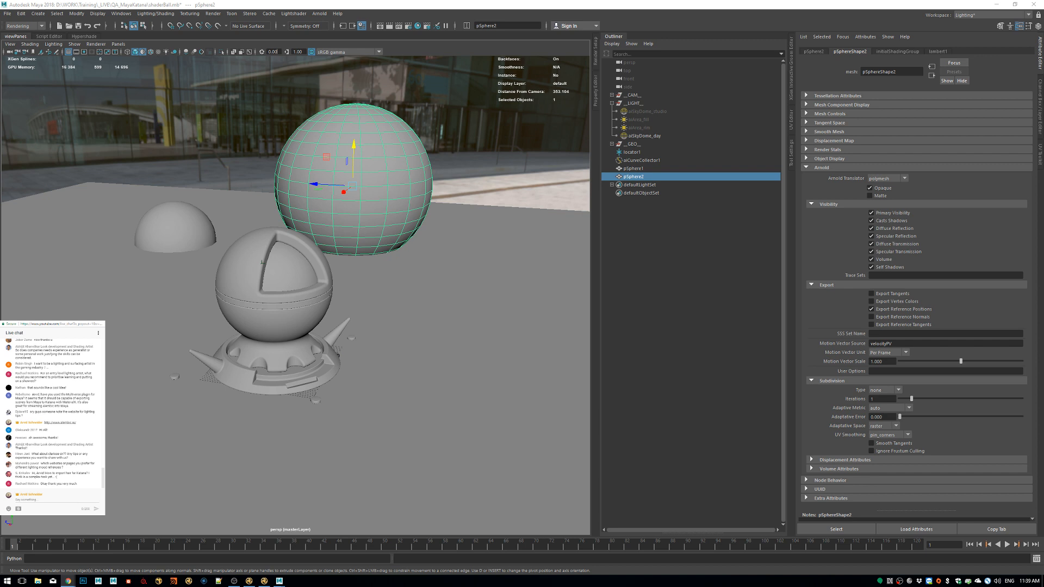
Bring up the Fstoppers home page in a browser window over Maya, view its first articles, and decline its push notifications.
left_click_drag(0, 167, 665, 163)
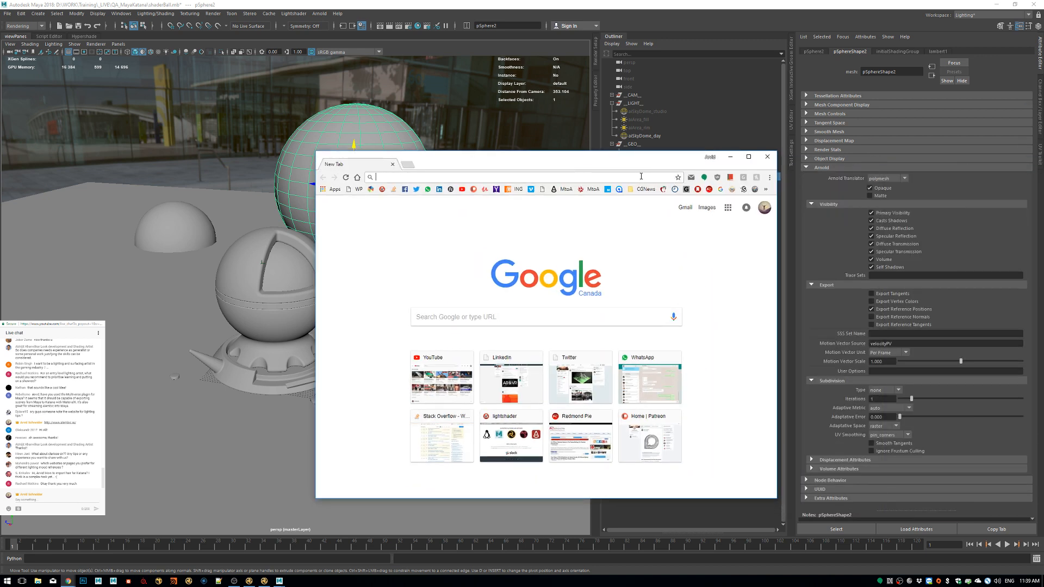
left_click(767, 157)
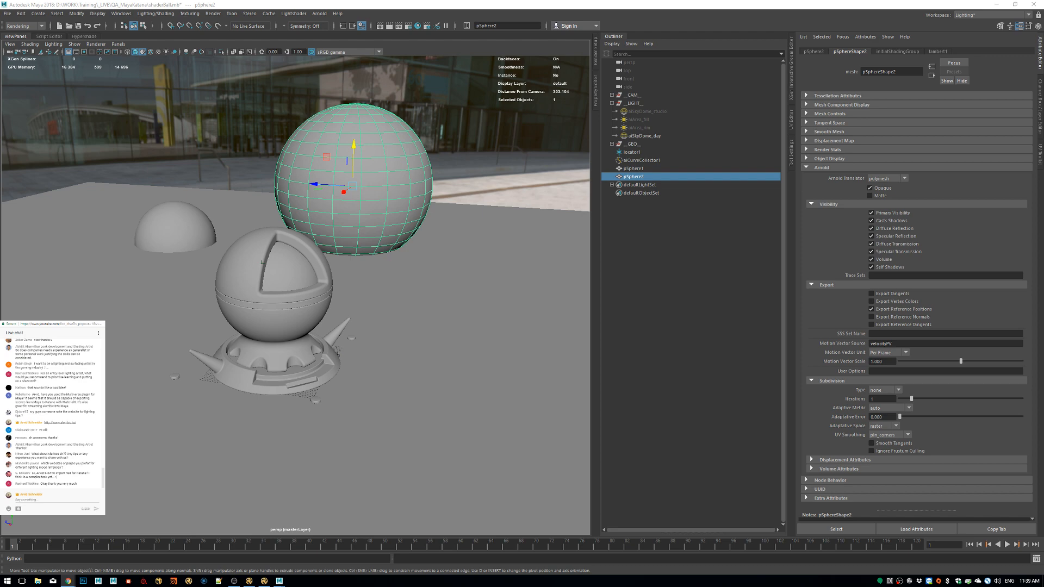
left_click_drag(1043, 124, 522, 138)
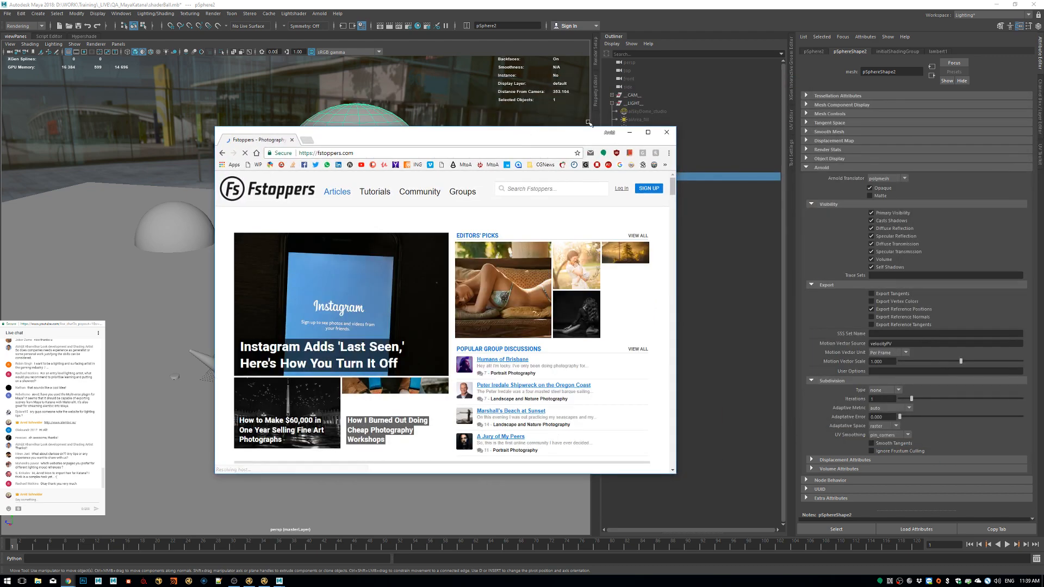
scroll(498, 314, "down", 10)
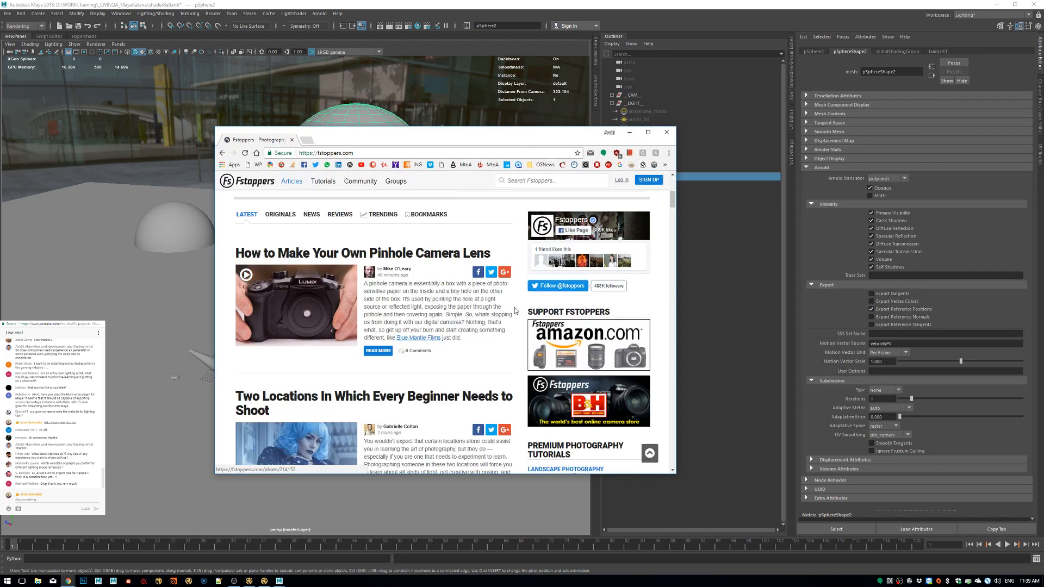
scroll(498, 315, "down", 1)
scroll(449, 321, "up", 2)
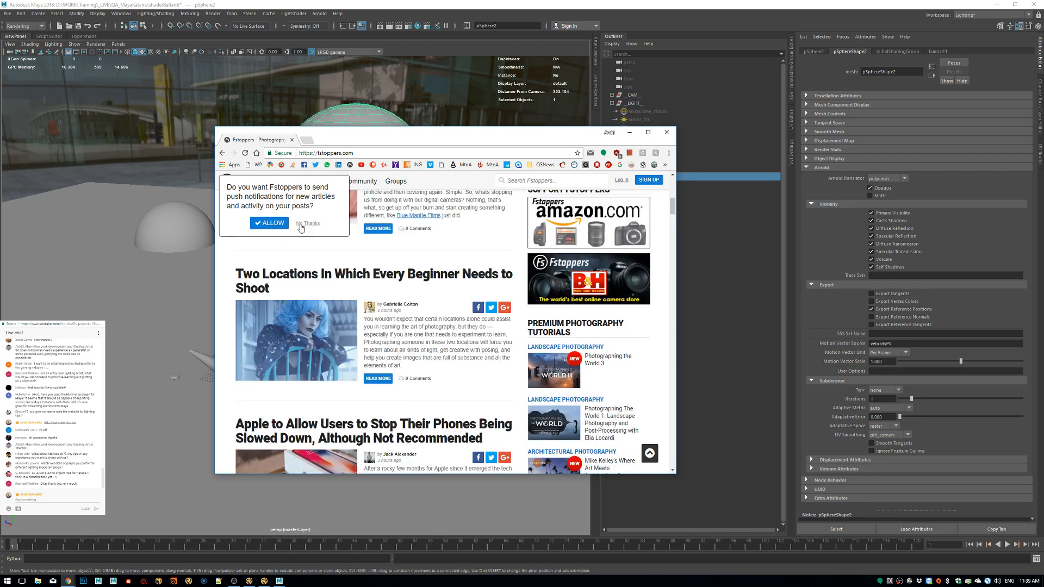
left_click(308, 224)
Browse the latest photography articles on the Fstoppers home page and close the page.
scroll(418, 330, "down", 4)
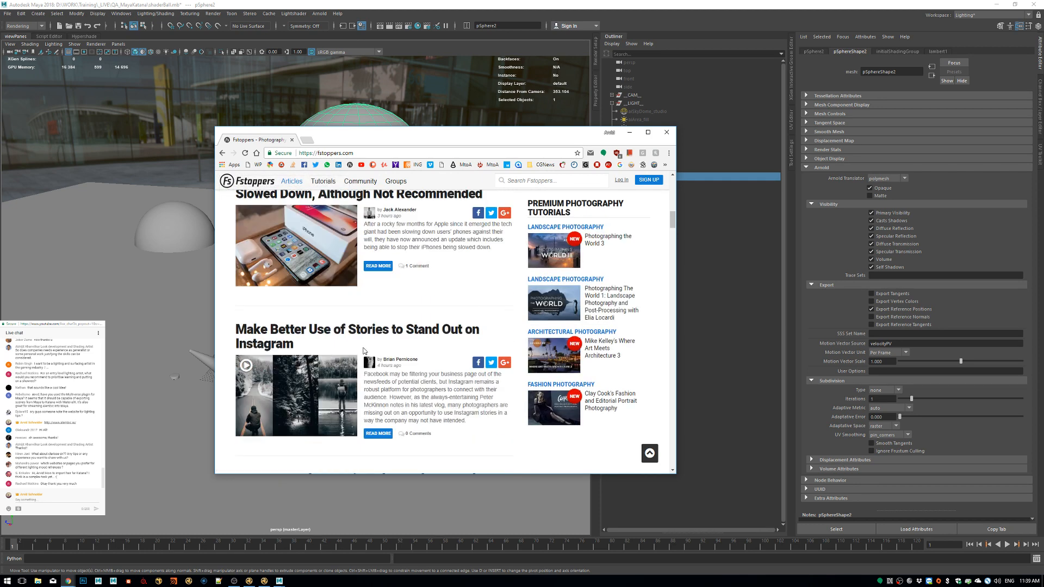
scroll(418, 360, "down", 3)
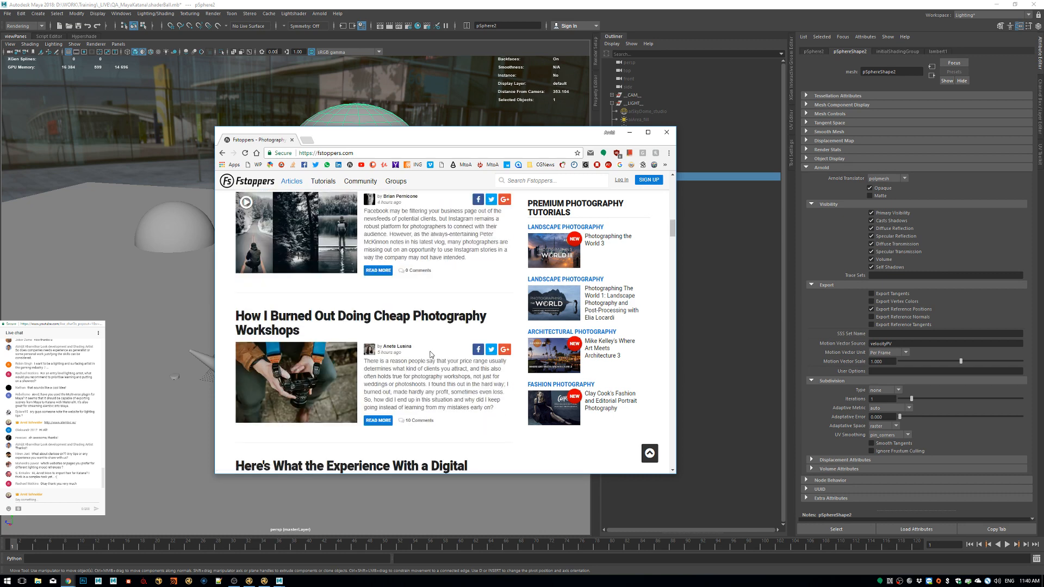
scroll(430, 354, "down", 5)
scroll(426, 357, "down", 3)
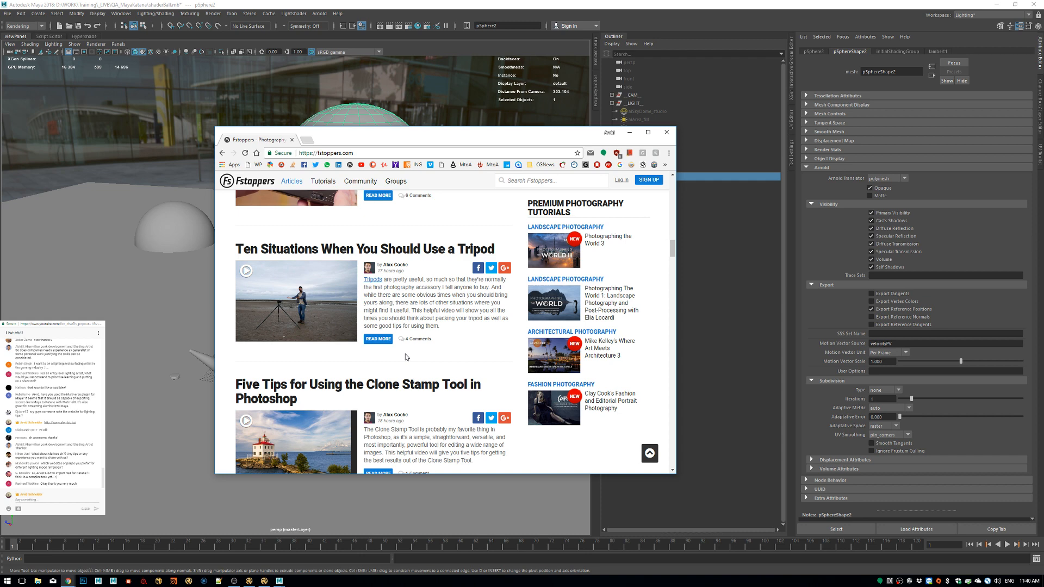
scroll(430, 360, "down", 2)
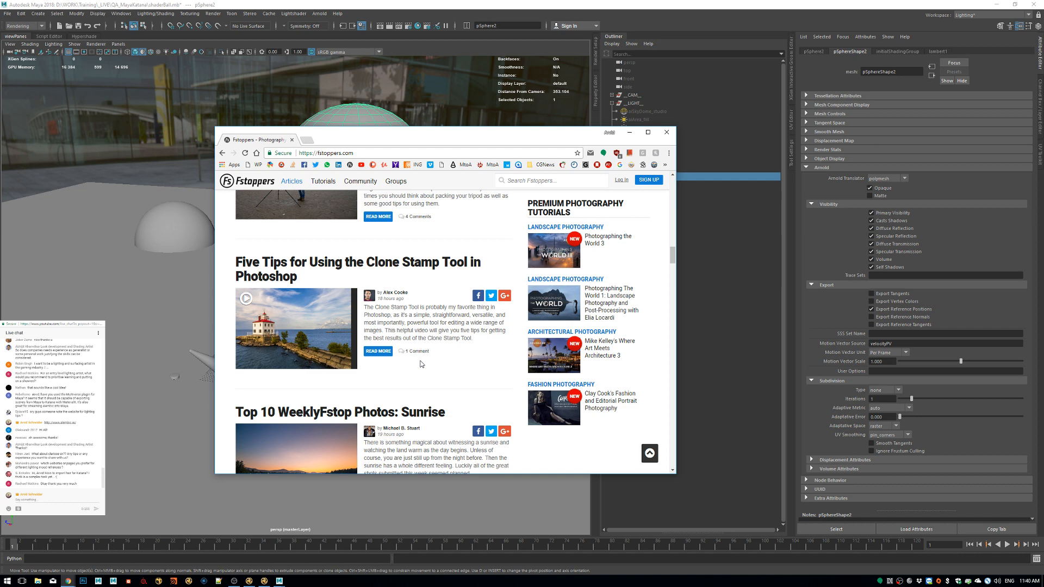
scroll(422, 364, "down", 4)
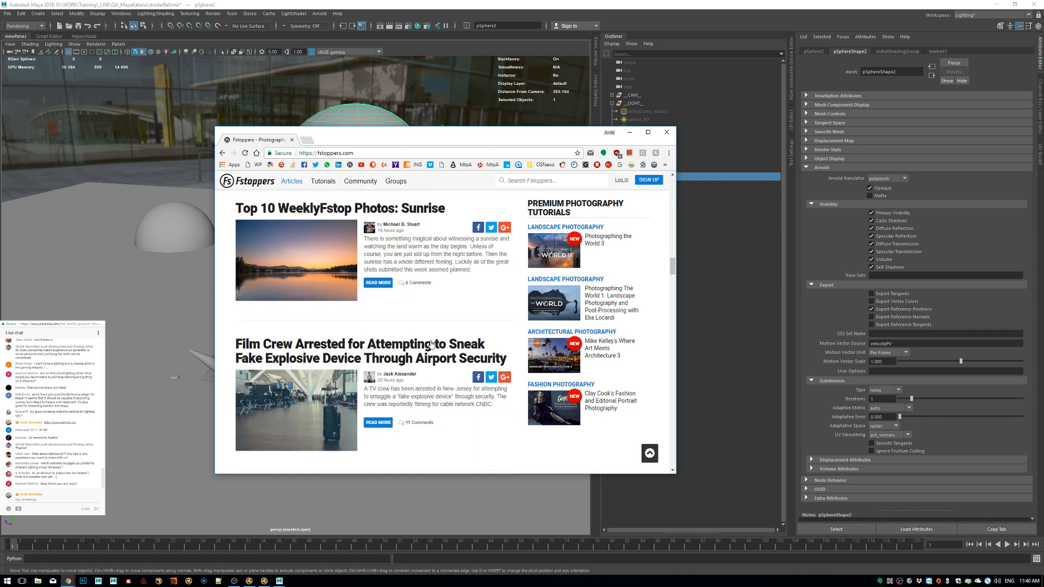
scroll(256, 200, "down", 5)
left_click(292, 139)
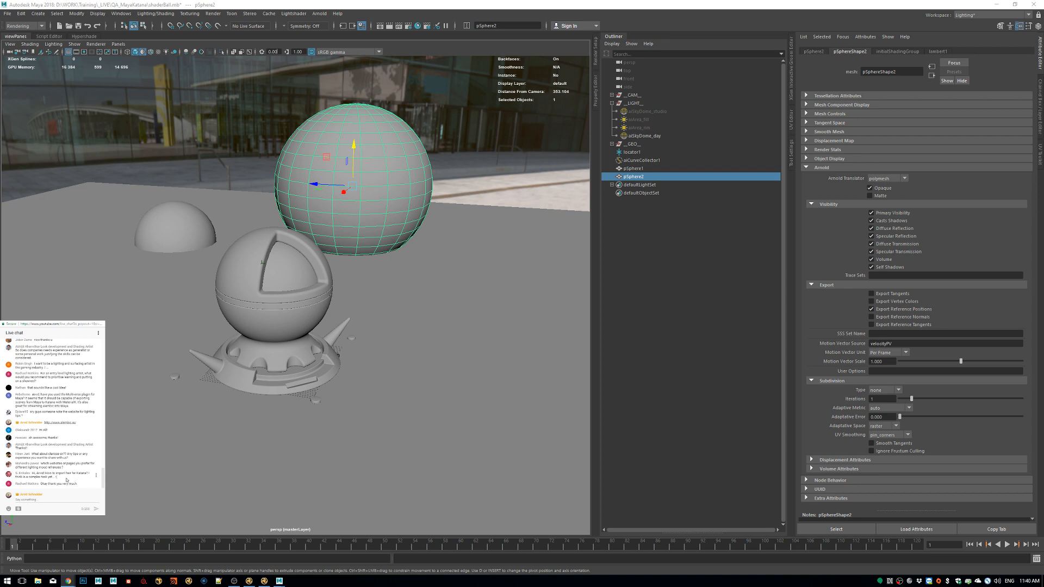
Read the live-chat question about importing hair for Katana and return to the Maya viewport.
left_click_drag(61, 478, 41, 474)
left_click(516, 159)
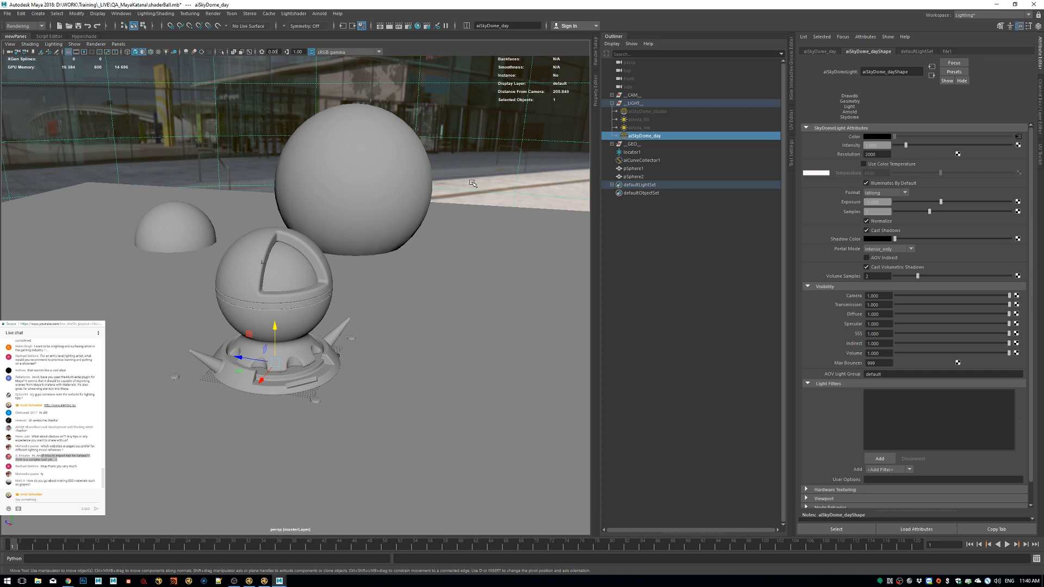
left_click(347, 190)
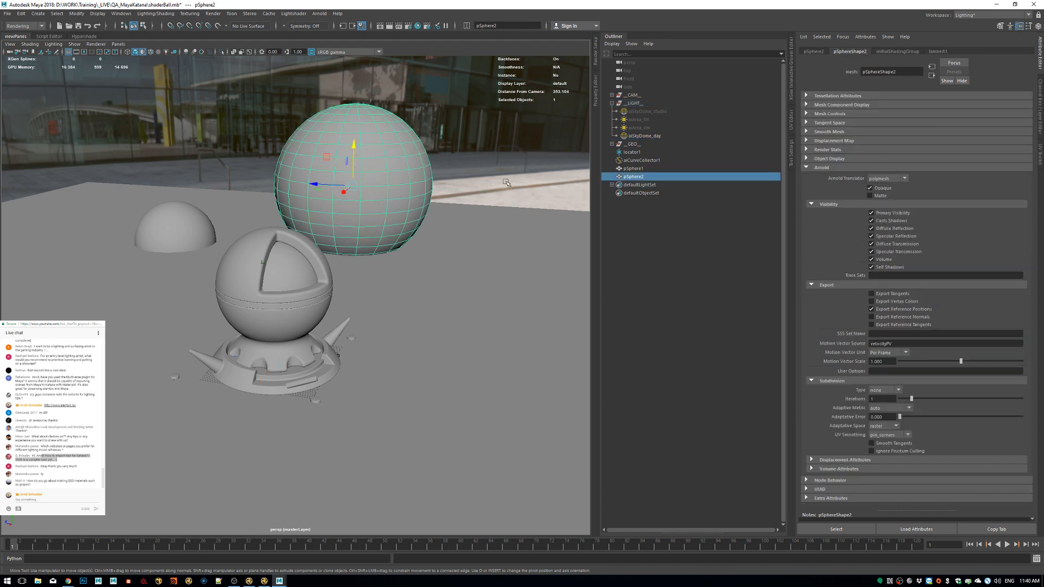
left_click(507, 183)
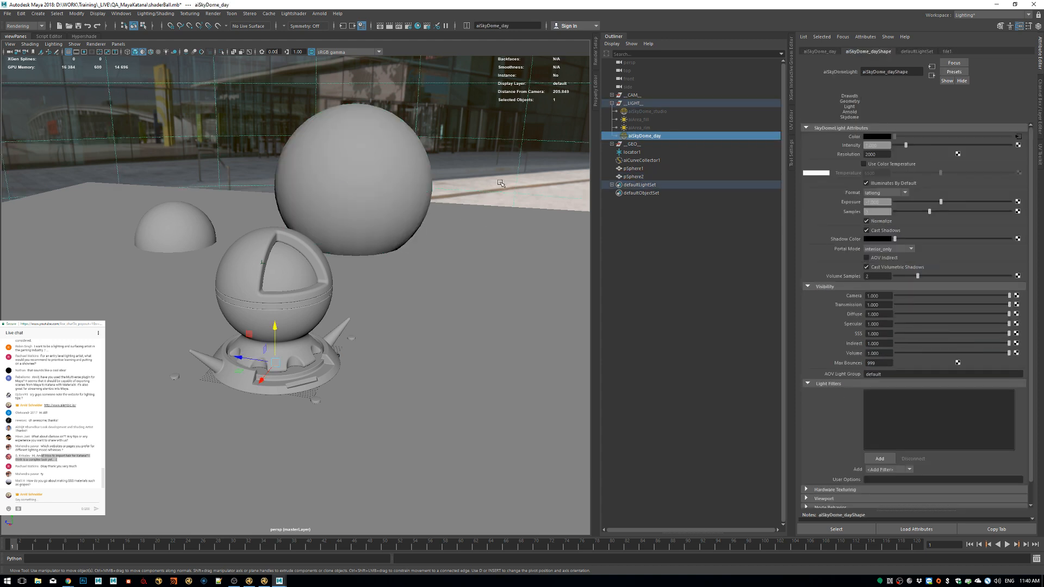
Draw a winding CV curve with eight control points starting on the floor beside the large sphere, and complete it.
right_click(464, 171, "shift")
key("space")
left_click(391, 149)
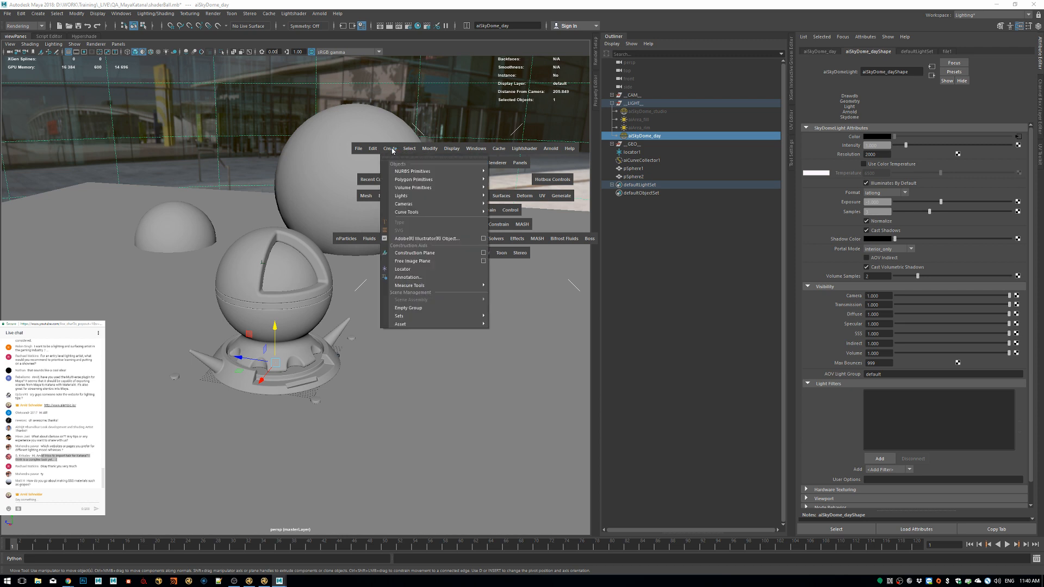
mouse_move(427, 192)
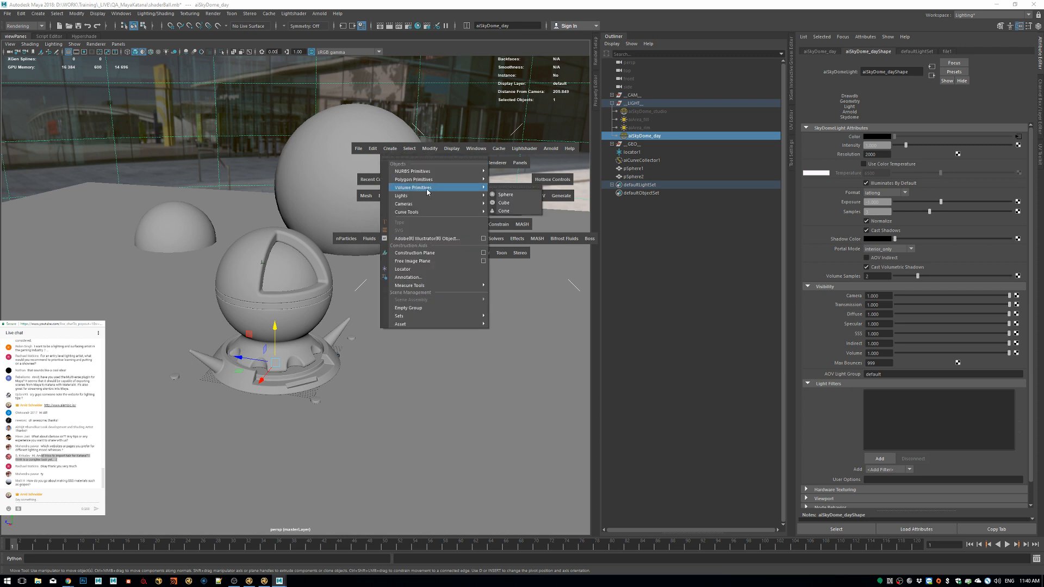
left_click(517, 216)
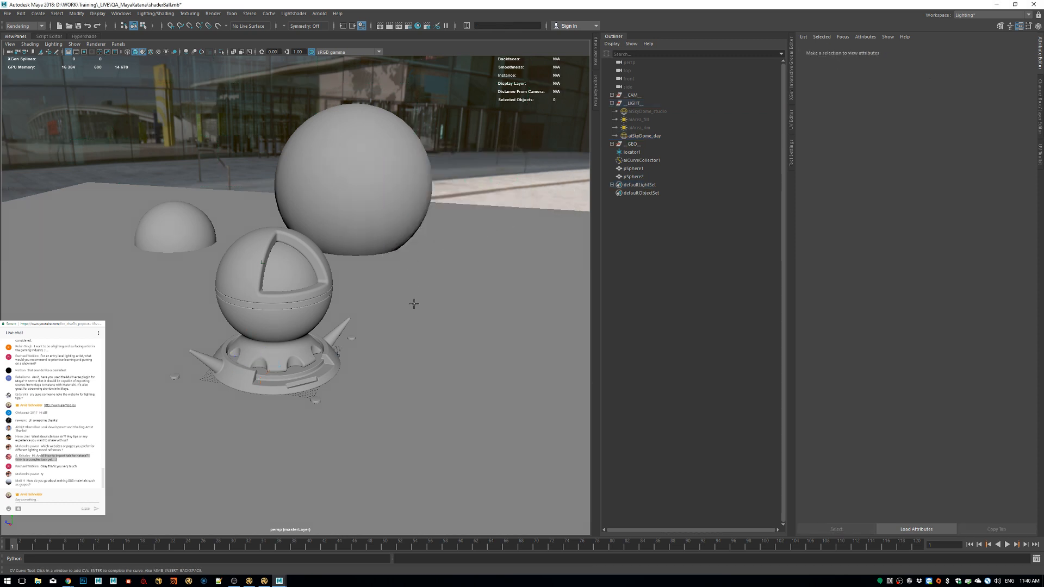
left_click(414, 306)
left_click(453, 272)
left_click(488, 325)
left_click(520, 282)
left_click(515, 235)
left_click(484, 231)
left_click(433, 203)
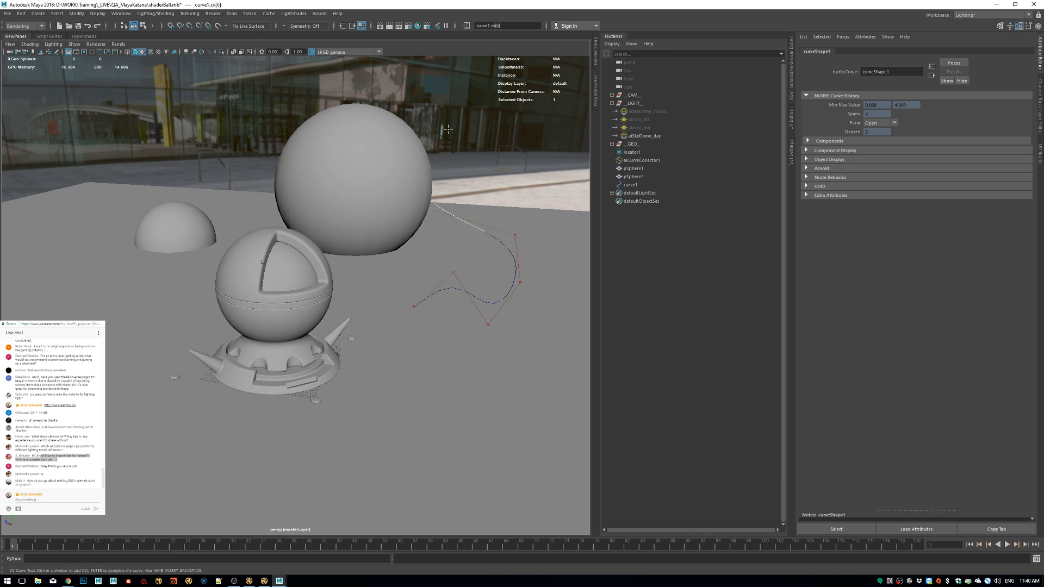
left_click_drag(509, 155, 438, 228)
key("Return")
Move the new curve upward off the floor to about the height of the shader ball's centre.
middle_click_drag(439, 229, 381, 240, "alt")
right_click_drag(381, 239, 350, 243, "alt")
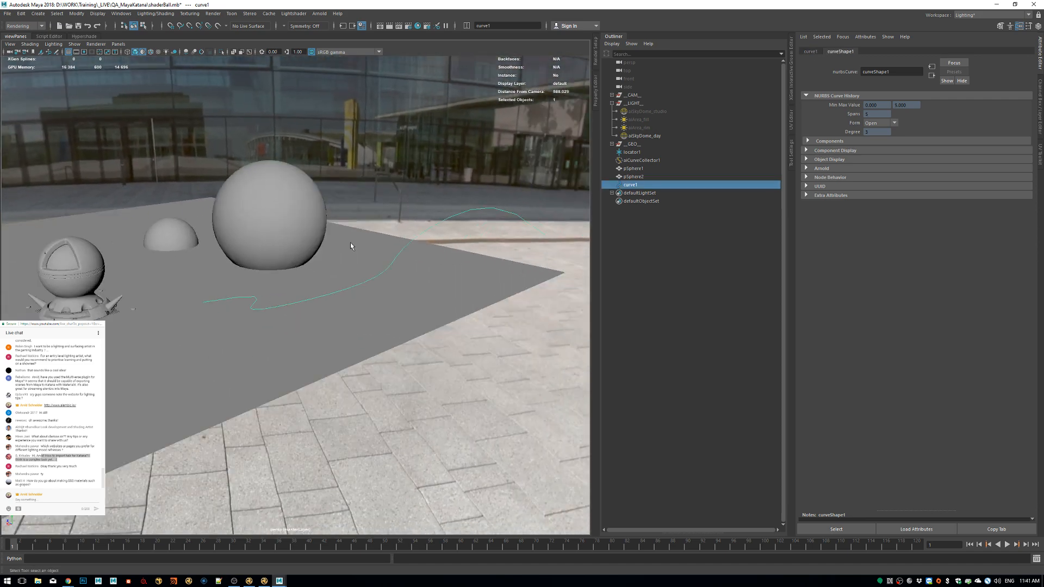
left_click_drag(350, 243, 324, 247, "alt")
key("w")
left_click_drag(84, 270, 73, 205)
left_click_drag(114, 136, 234, 169, "alt")
middle_click_drag(234, 169, 387, 186, "alt")
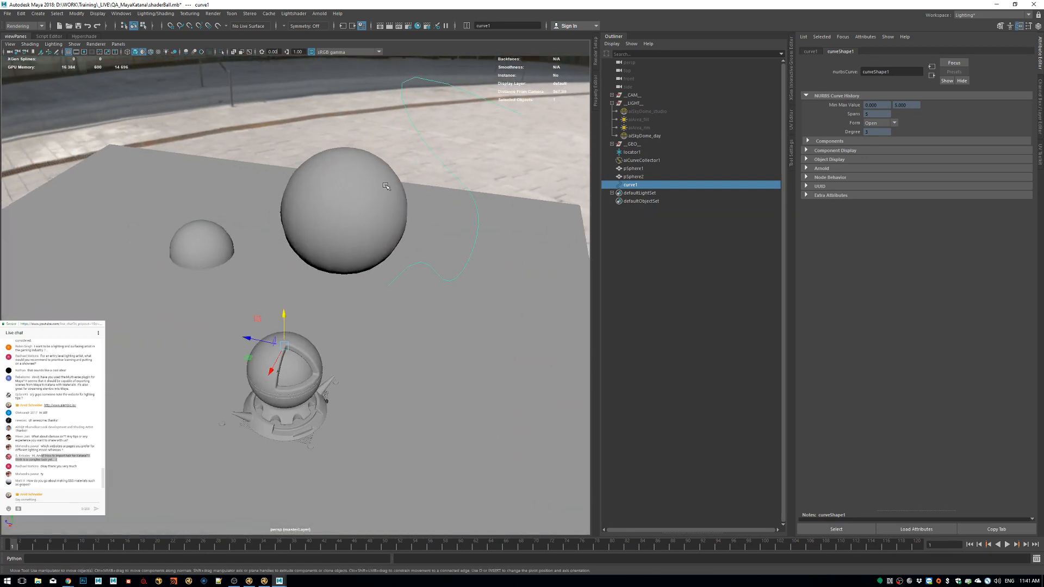
Add the large sphere to the curve selection and start an Alembic selection export using the current frame.
left_click(361, 213, "shift")
left_click(268, 14)
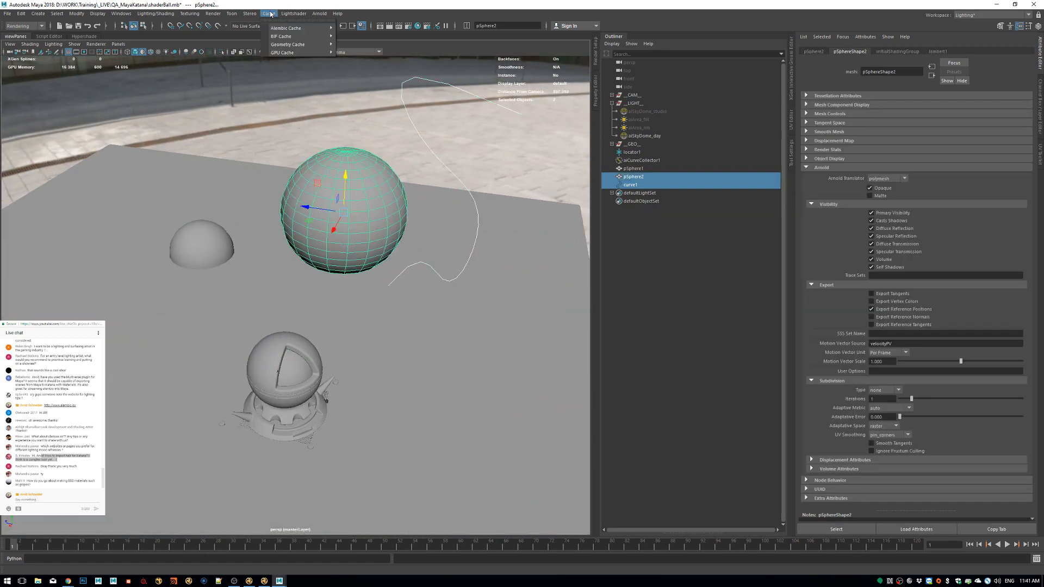
mouse_move(293, 28)
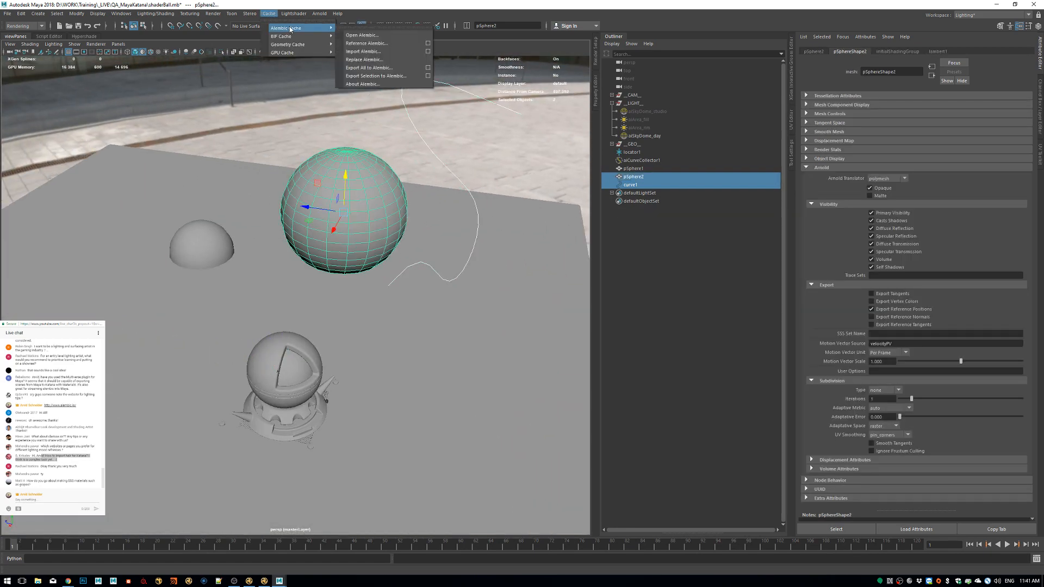
left_click(429, 76)
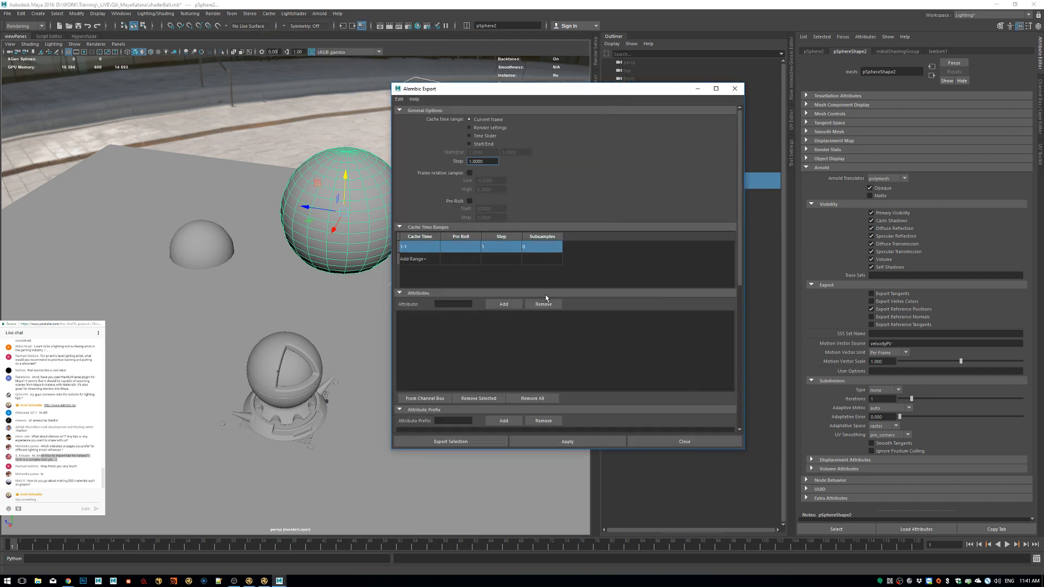
scroll(473, 337, "down", 10)
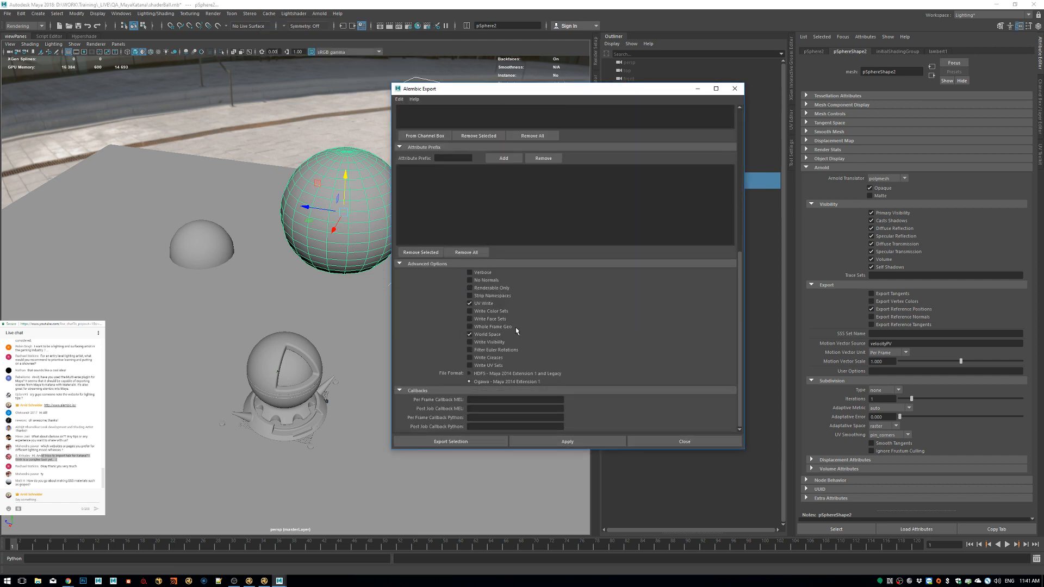
left_click(471, 444)
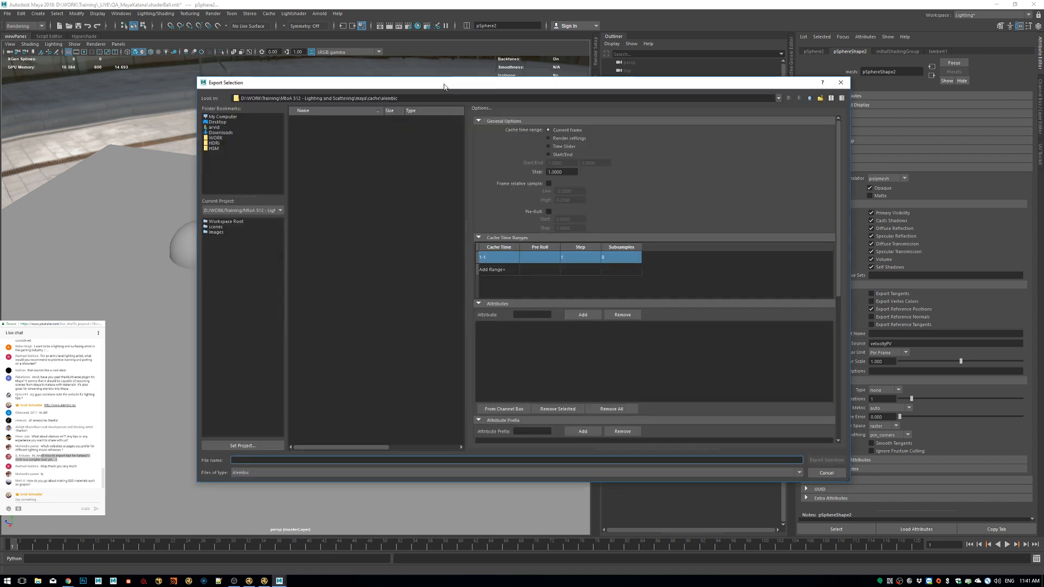
Export the selection as mayaABC.abc into the D:\WORK\Training\_LIVE\QA_MayaKatana folder.
left_click(217, 138)
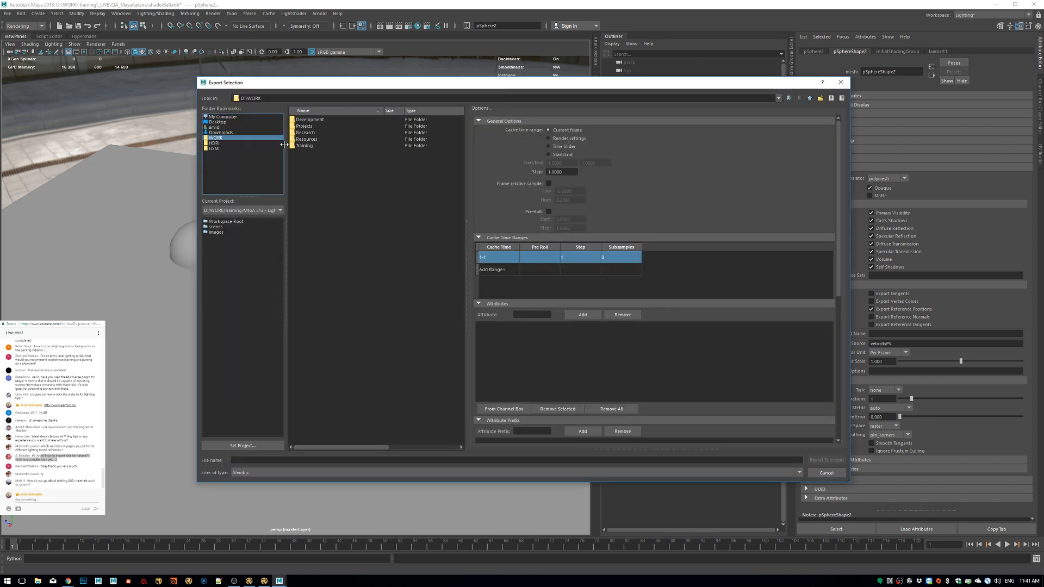
double_click(302, 144)
double_click(308, 120)
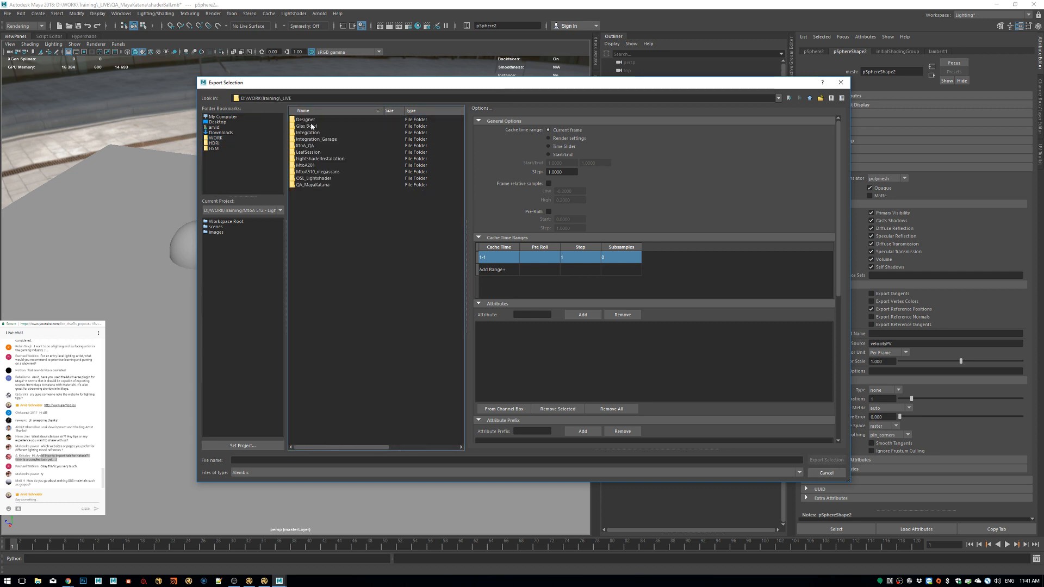
double_click(313, 185)
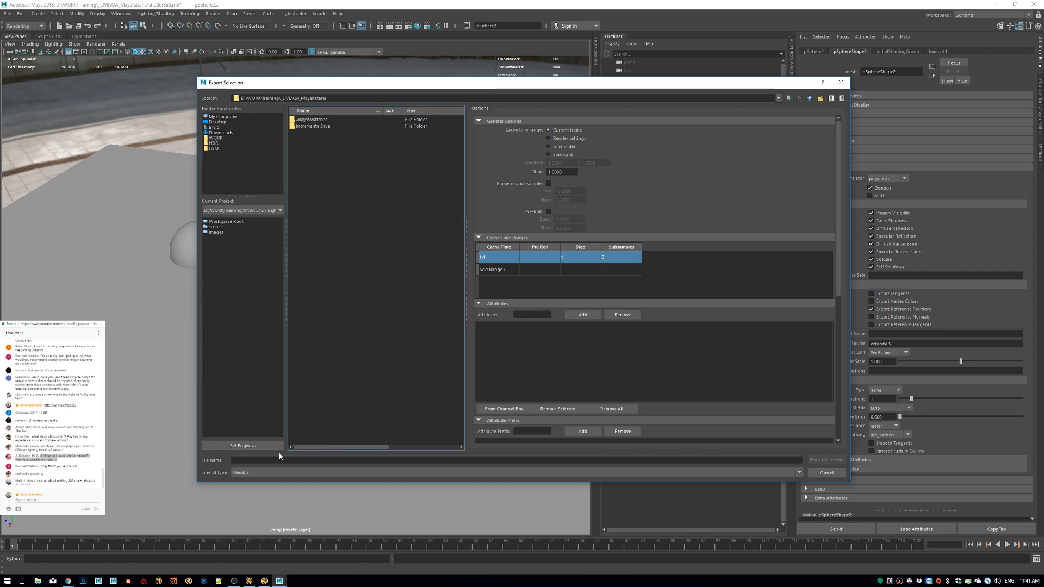
left_click(250, 462)
type("maya")
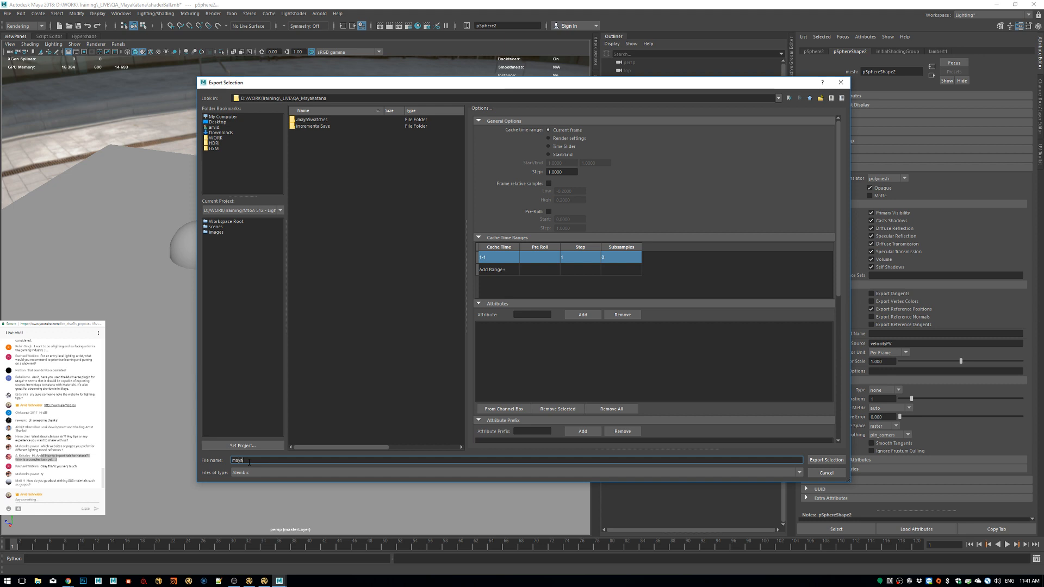
type("ABC.abc")
key("Return")
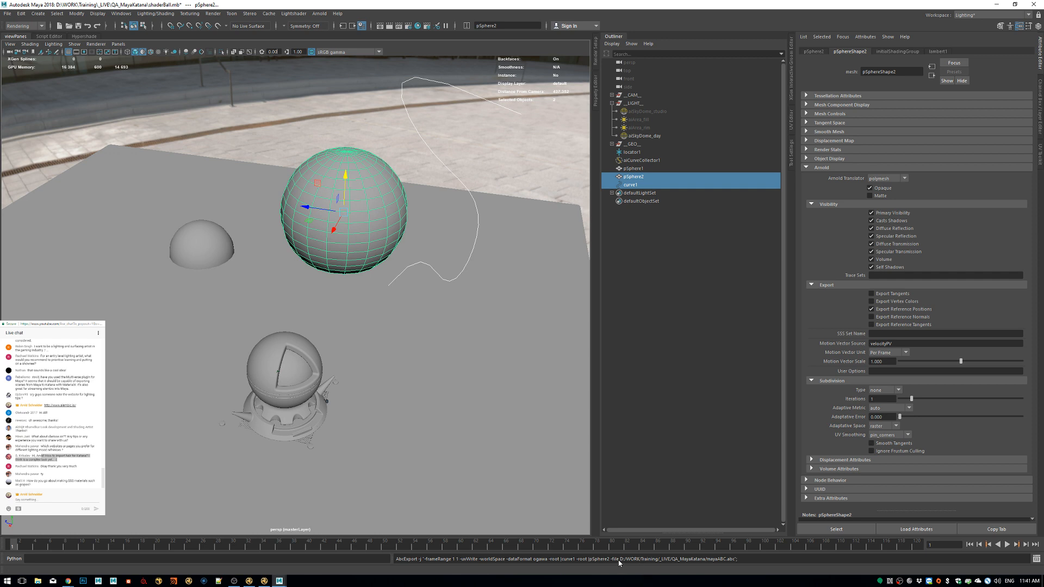
Copy the exported Alembic file's path from the command output and switch to Katana.
left_click_drag(620, 563, 628, 566)
left_click_drag(707, 564, 733, 564)
key("ctrl+c")
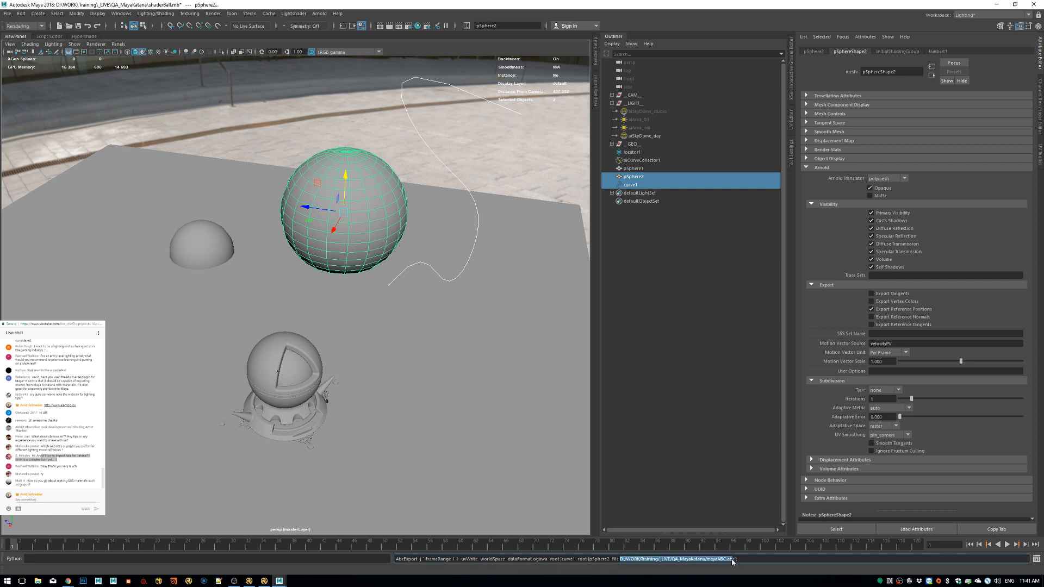
left_click(264, 580)
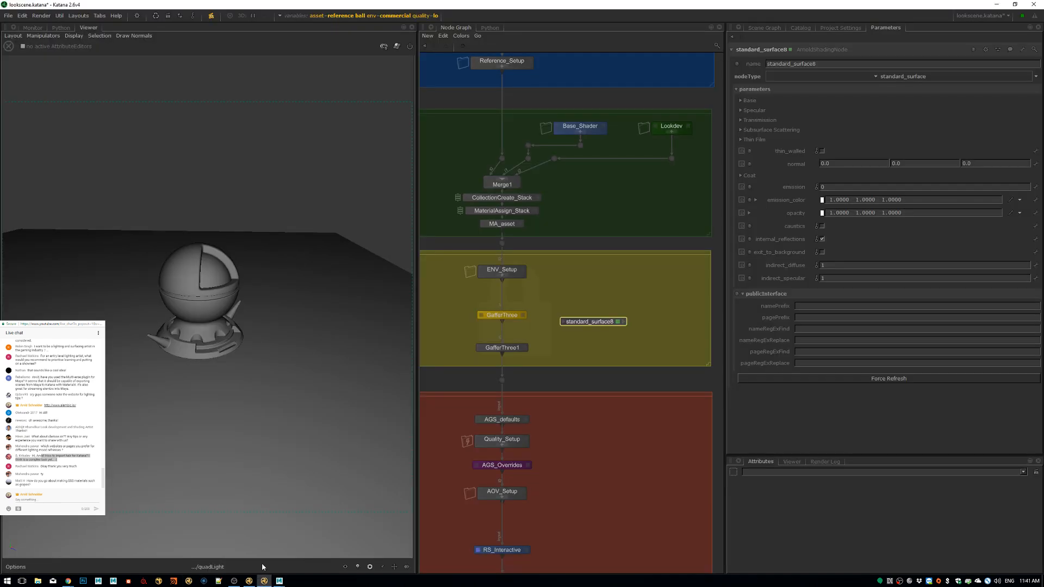
Add an Alembic_In node beside ENV_Setup and set its abcAsset to D:/WORK/Training/_LIVE/QA_MayaKatana/mayaABC.abc.
scroll(626, 245, "down", 5)
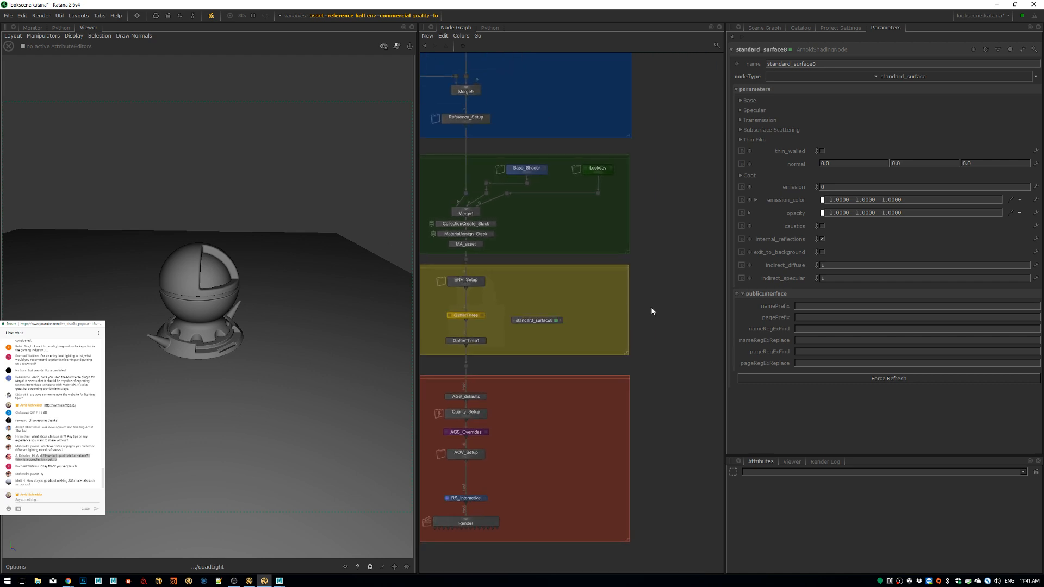
key("Tab")
type("alembic")
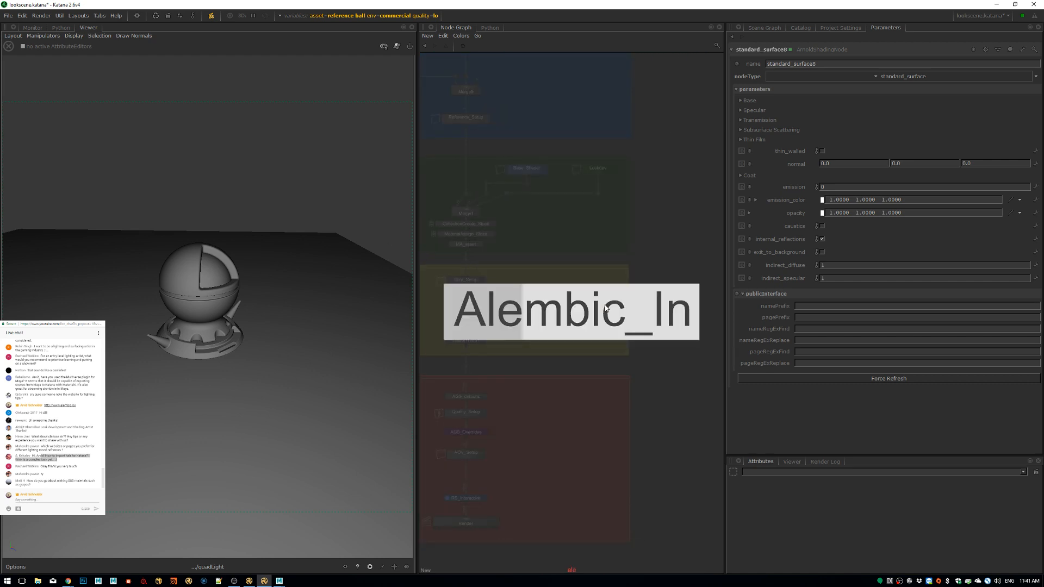
key("Return")
left_click(549, 281)
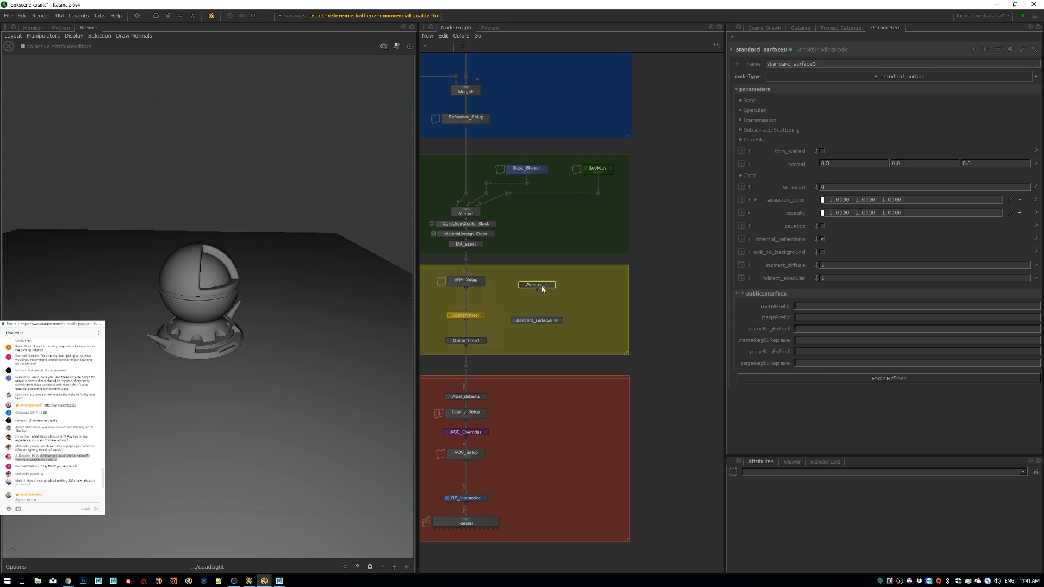
left_click(813, 75)
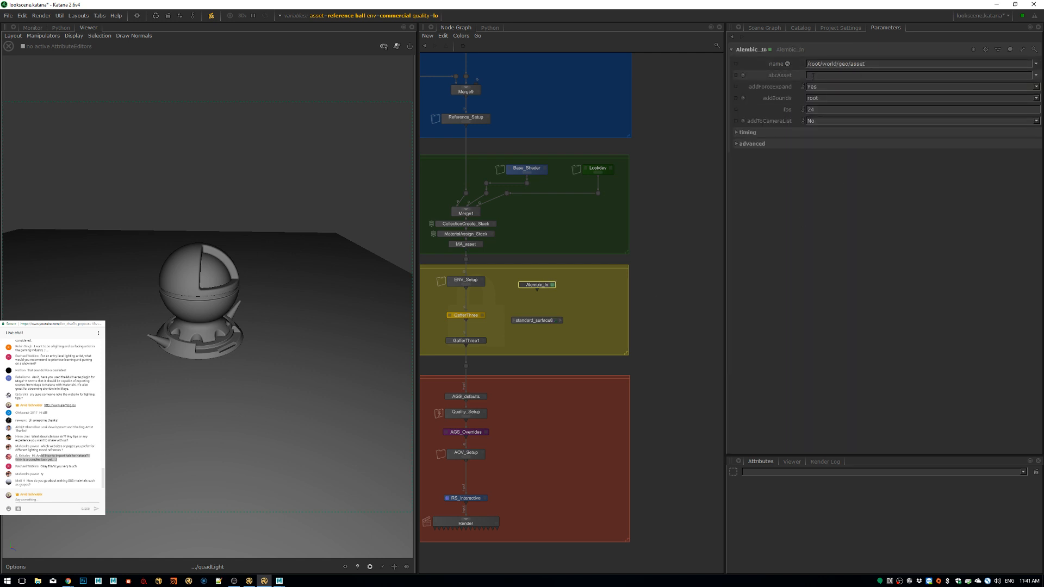
key("ctrl+v")
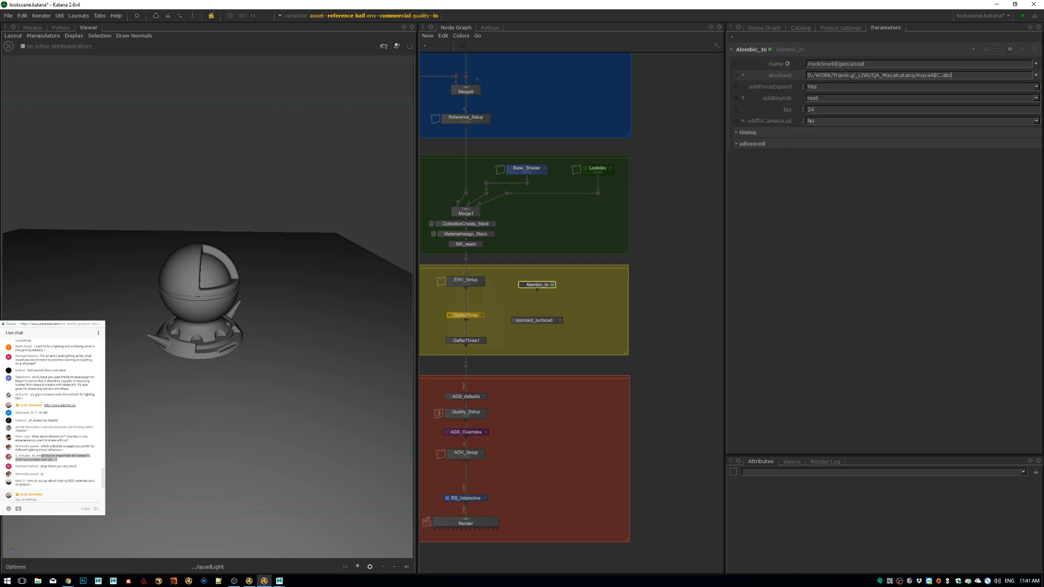
key("Return")
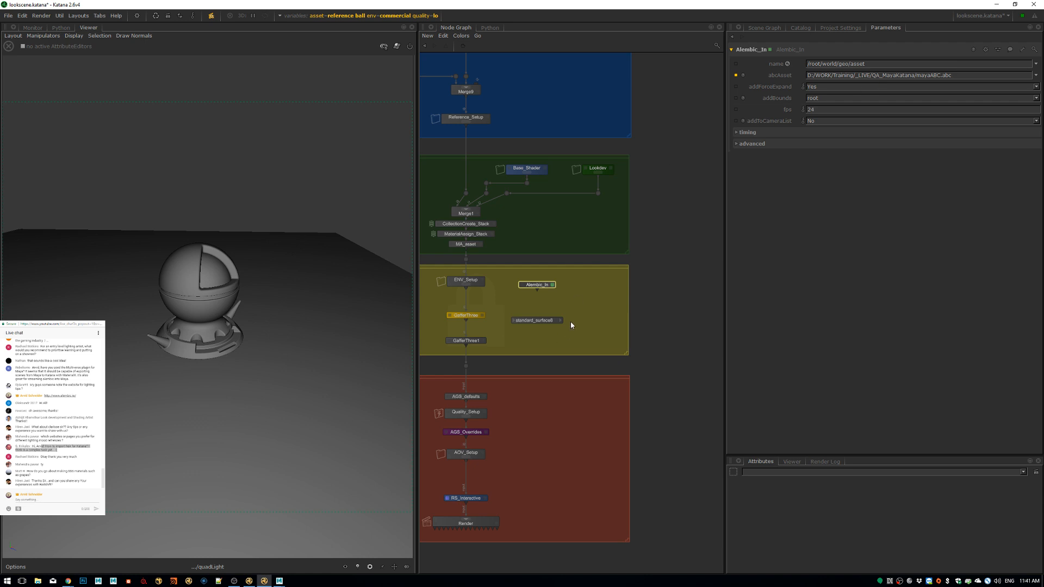
View the Alembic_In node, select curveShape1 in its scene graph, and look through the perspShape camera.
left_click(522, 285)
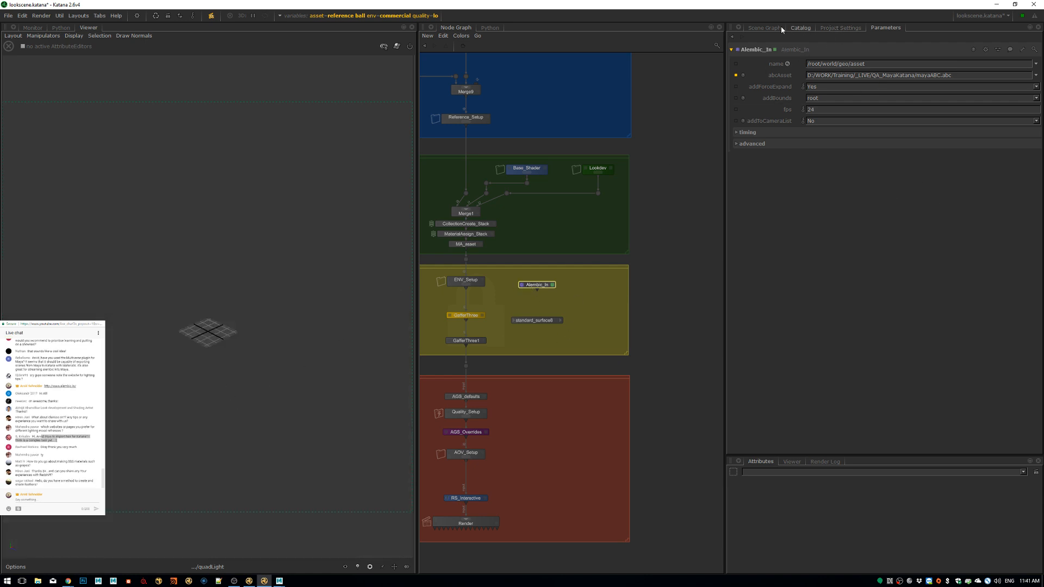
left_click(763, 27)
left_click(758, 86)
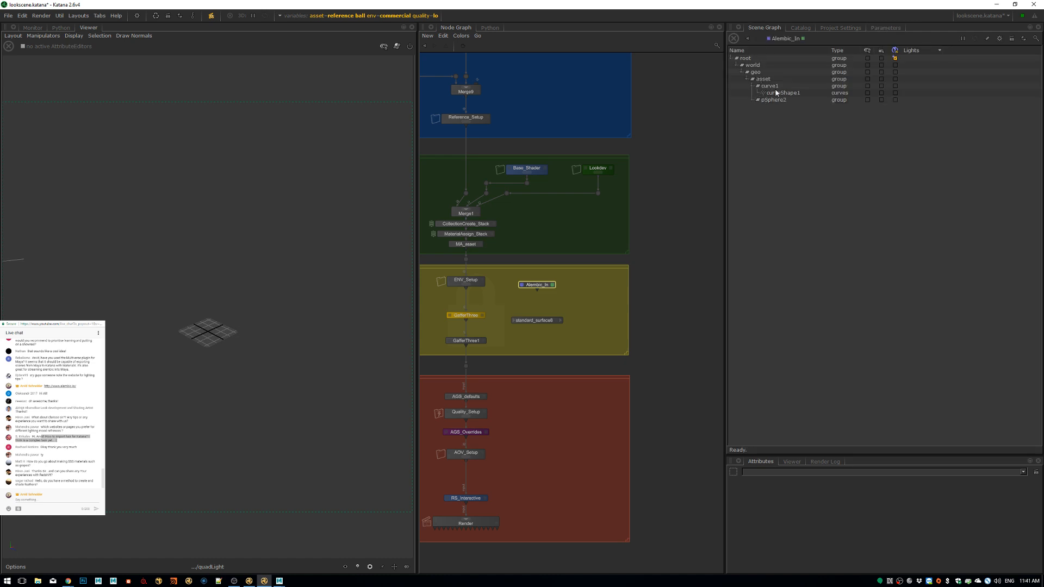
left_click(776, 93)
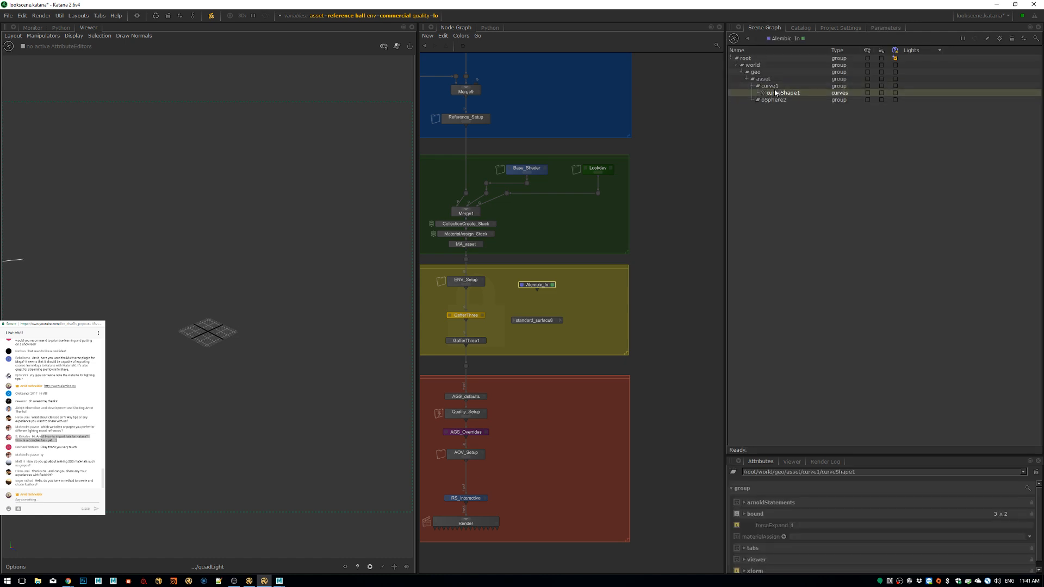
left_click(370, 567)
left_click(374, 507)
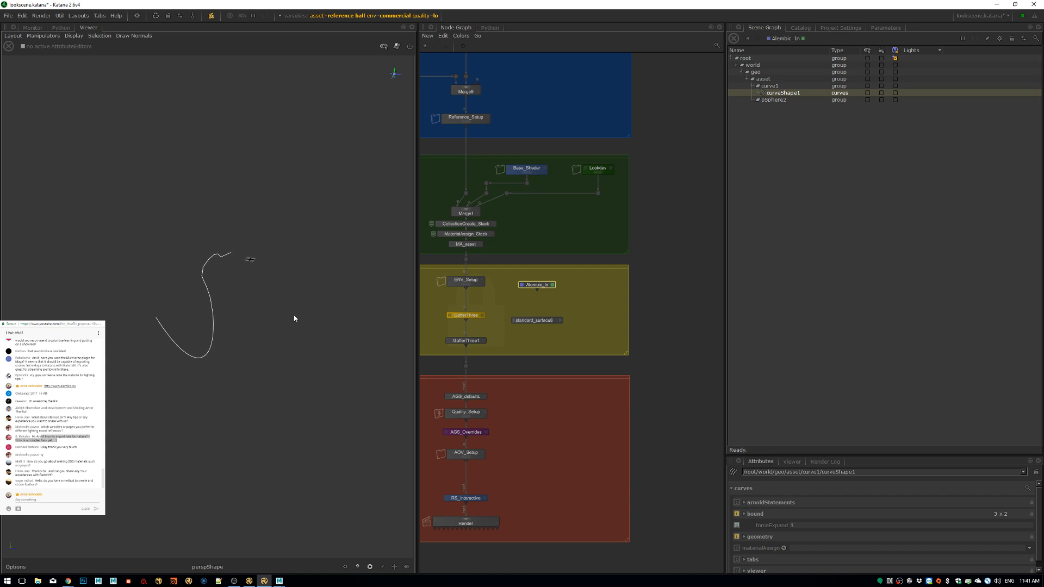
Expand pSphere2 in the scene graph and inspect the imported sphere together with the curve.
left_click(757, 100)
left_click(770, 121)
left_click_drag(234, 326, 263, 333, "alt")
left_click(243, 315)
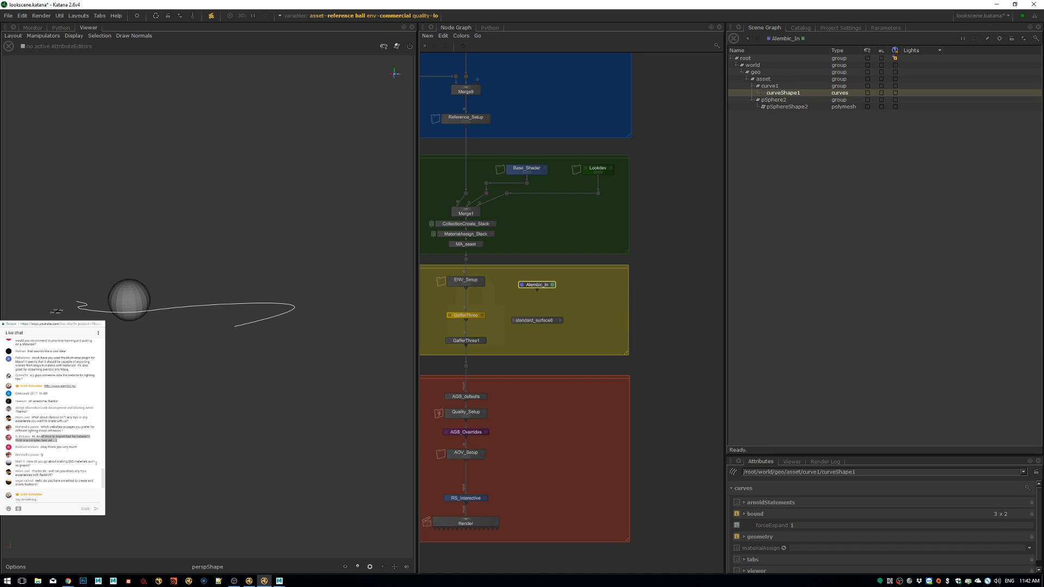
Highlight the live-chat question about SSS materials such as grapes and bring up the "grape bundle" image search in a maximized browser window.
left_click_drag(27, 462, 32, 465)
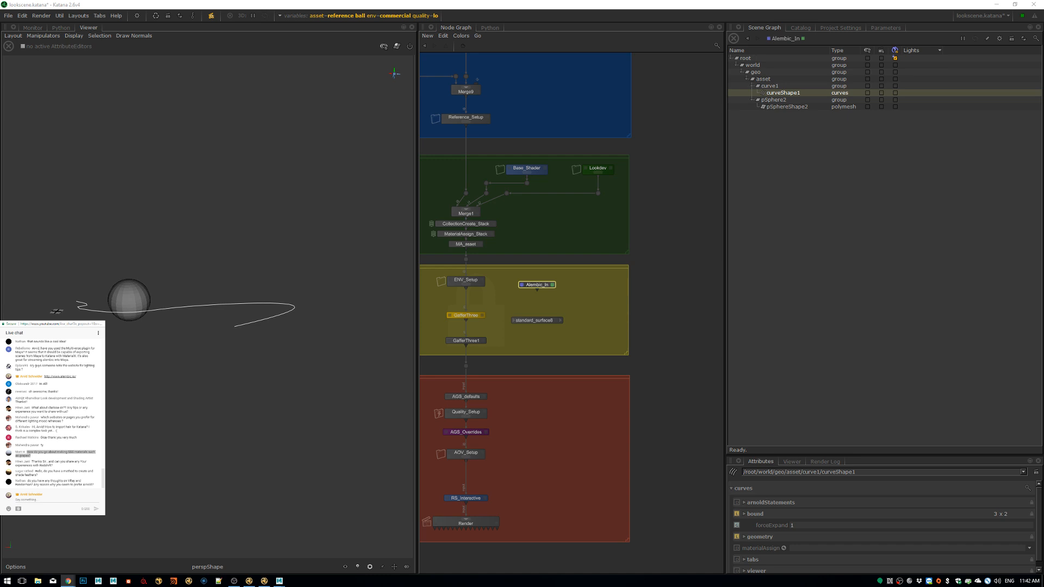
left_click_drag(1043, 228, 567, 149)
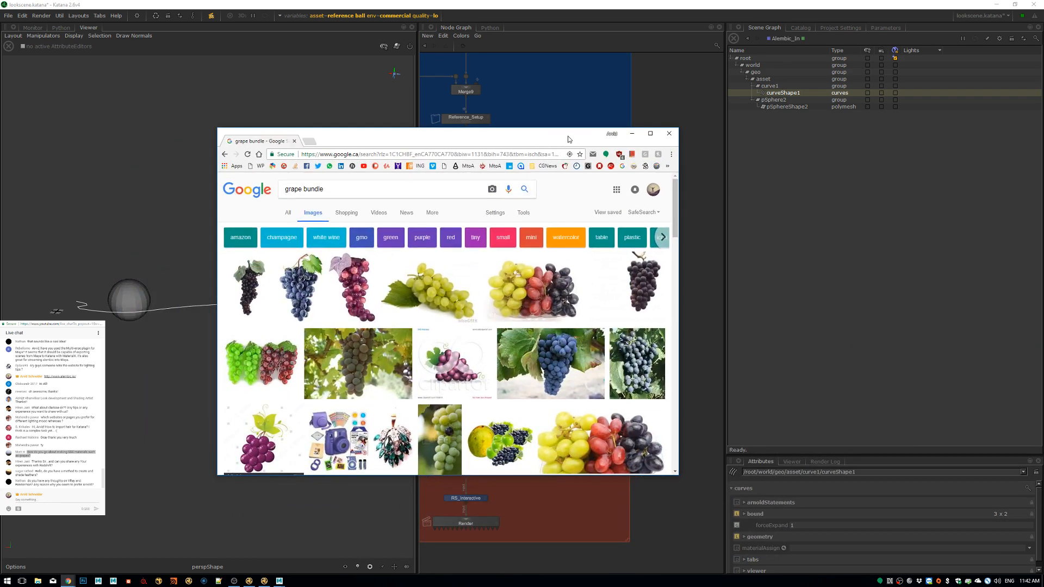
double_click(569, 138)
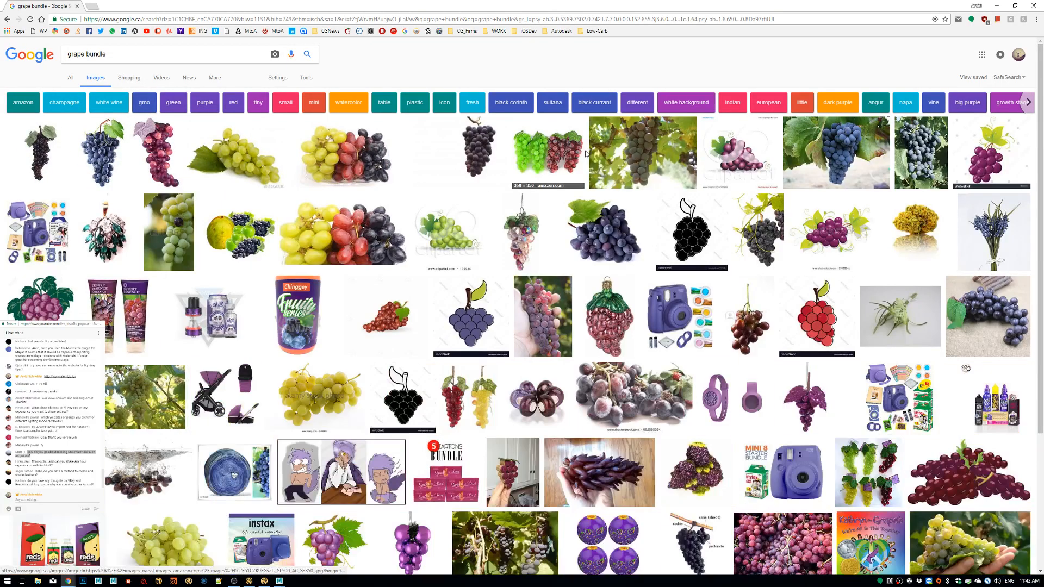
Filter the grape bundle image results to sizes larger than 2 MP.
left_click(310, 80)
left_click(75, 92)
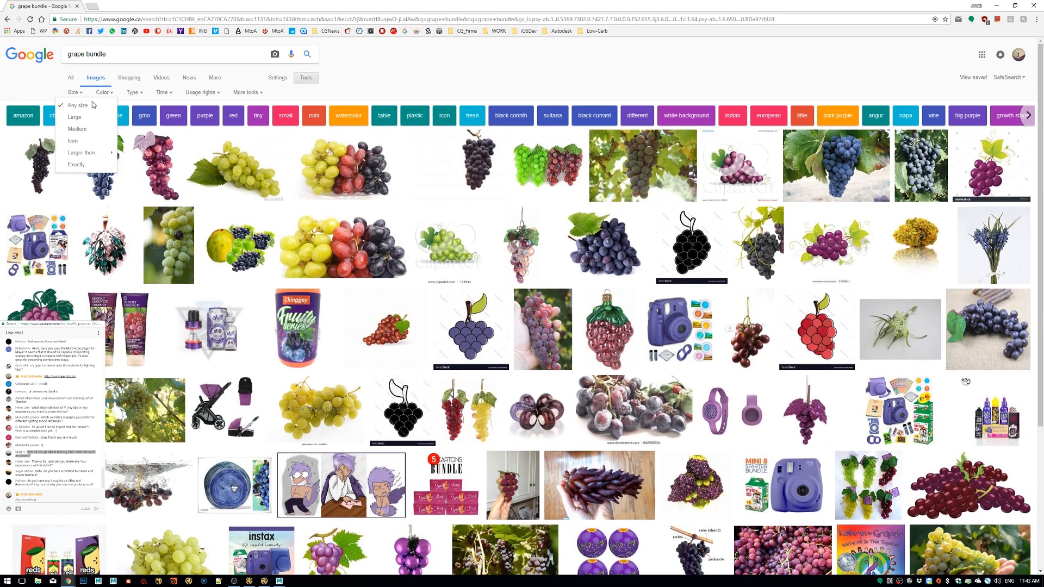
mouse_move(100, 154)
left_click(151, 169)
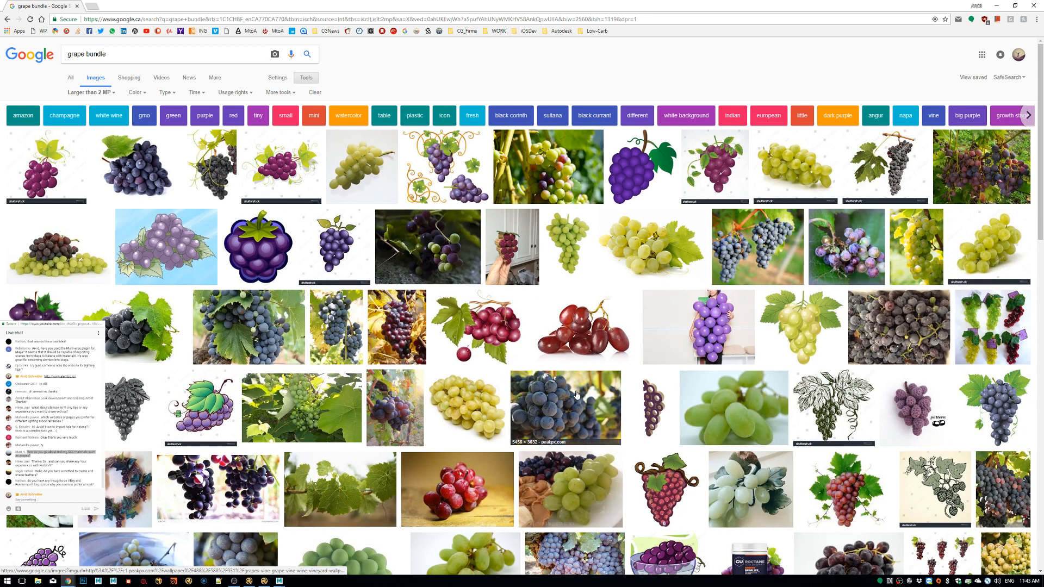
Open the source page of the red grapes photo in a new tab, then return to the image results.
middle_click(470, 481)
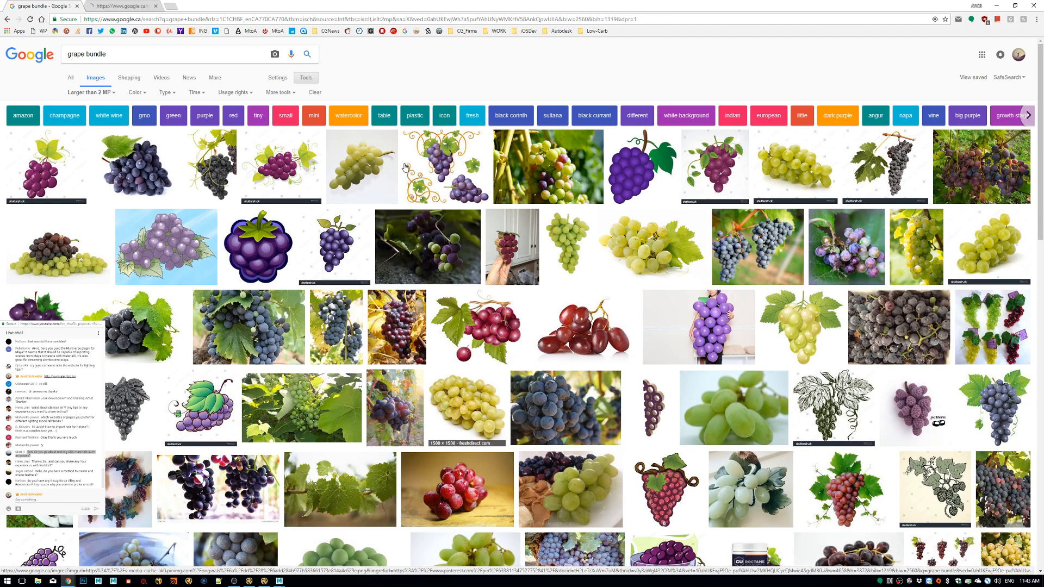
left_click(136, 5)
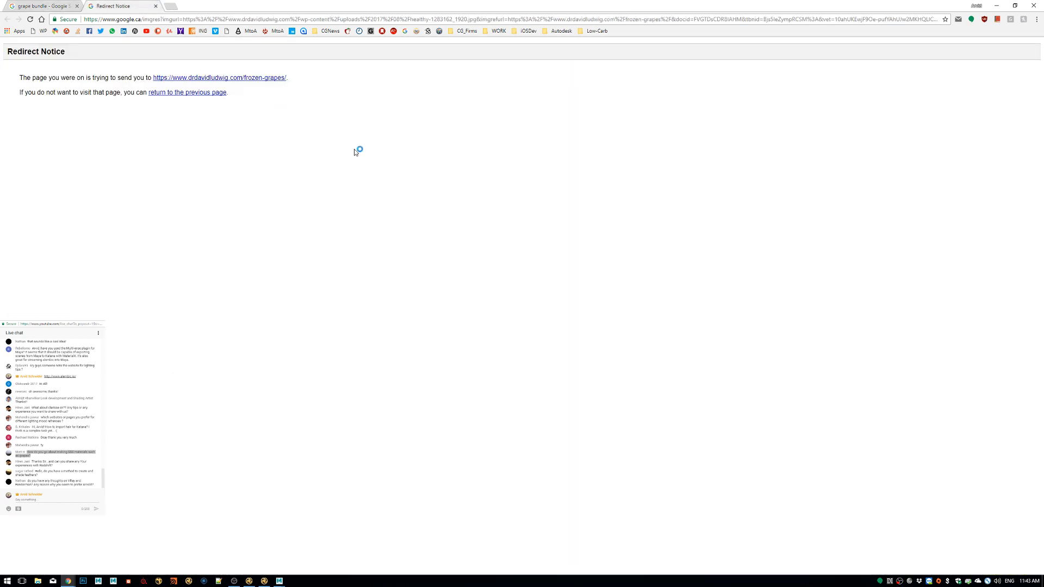
left_click(251, 81)
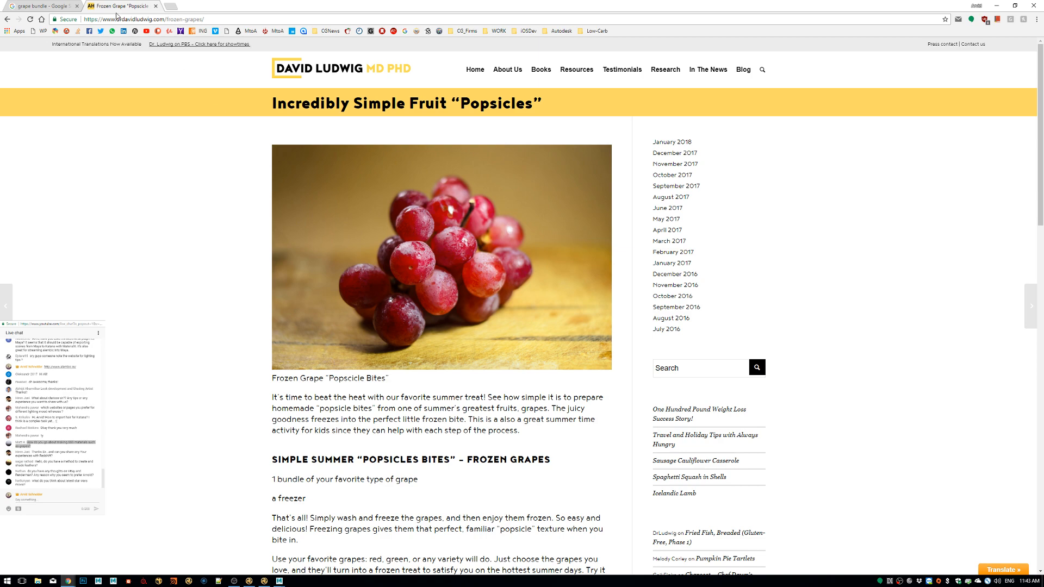
left_click(64, 6)
Open the red grapes photo at full size and close the frozen grape article's tab.
scroll(472, 449, "down", 2)
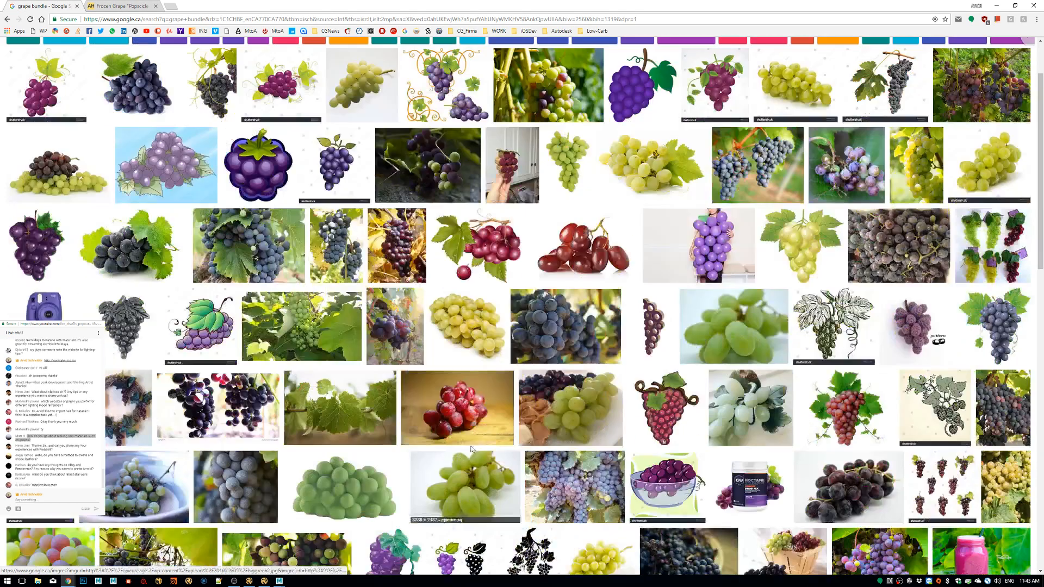
left_click(482, 403)
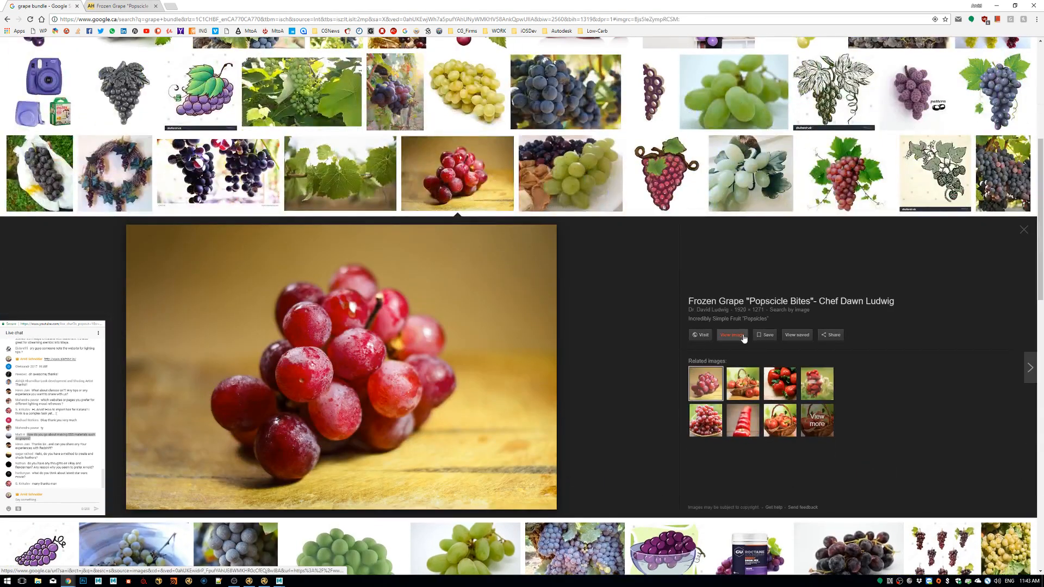
left_click(743, 336)
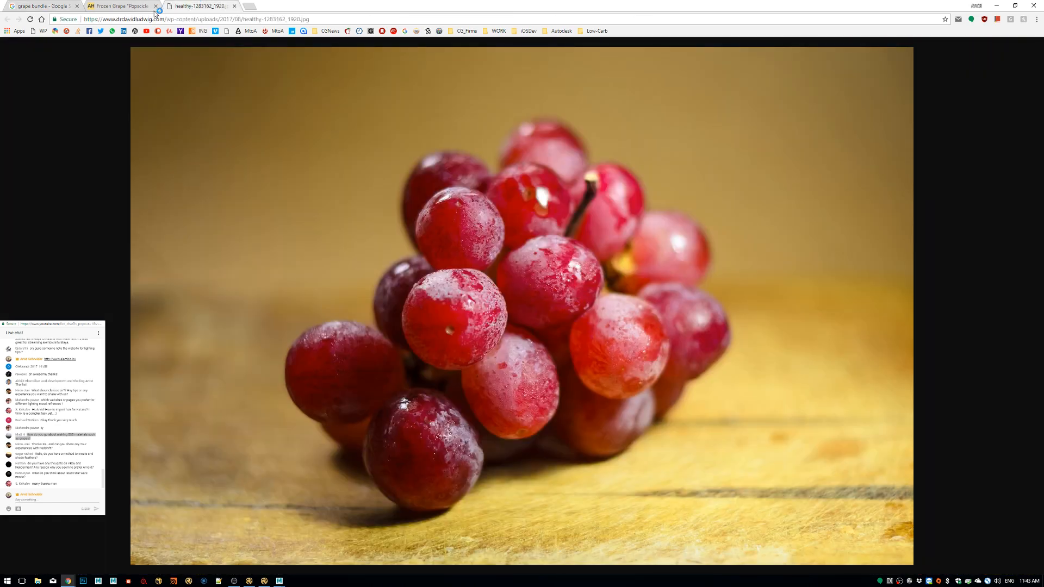
left_click(156, 6)
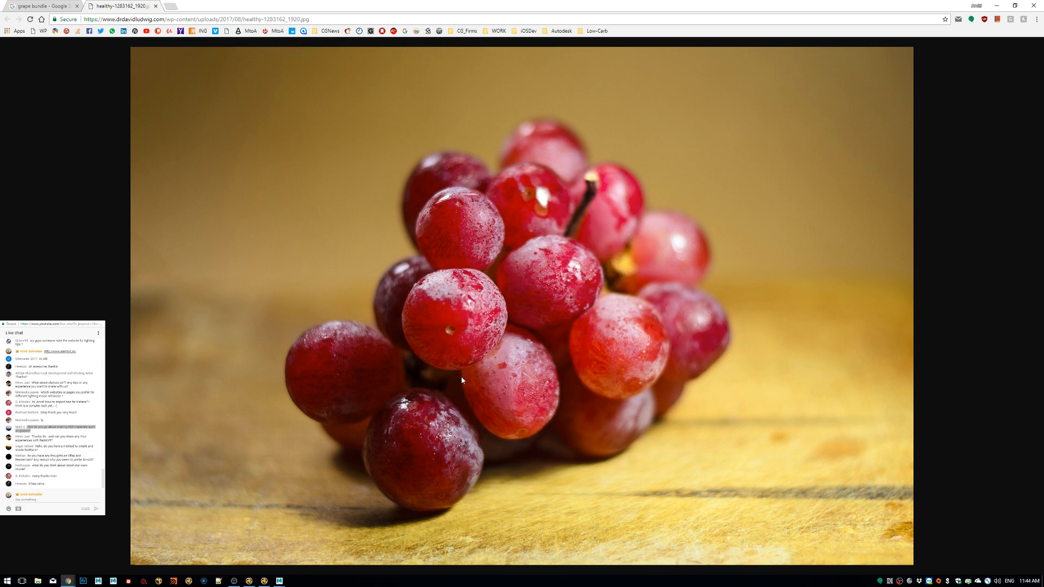
Switch to the shaderBall scene in Maya and hide the Ball group inside ShadingBall.
left_click(997, 7)
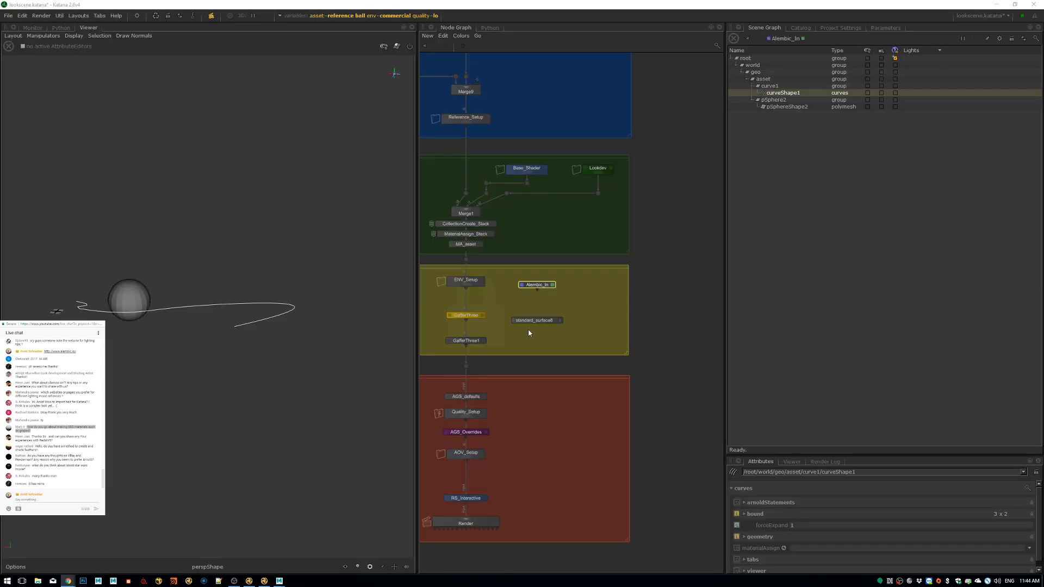
left_click(278, 581)
left_click(321, 538)
left_click_drag(417, 305, 382, 266, "alt")
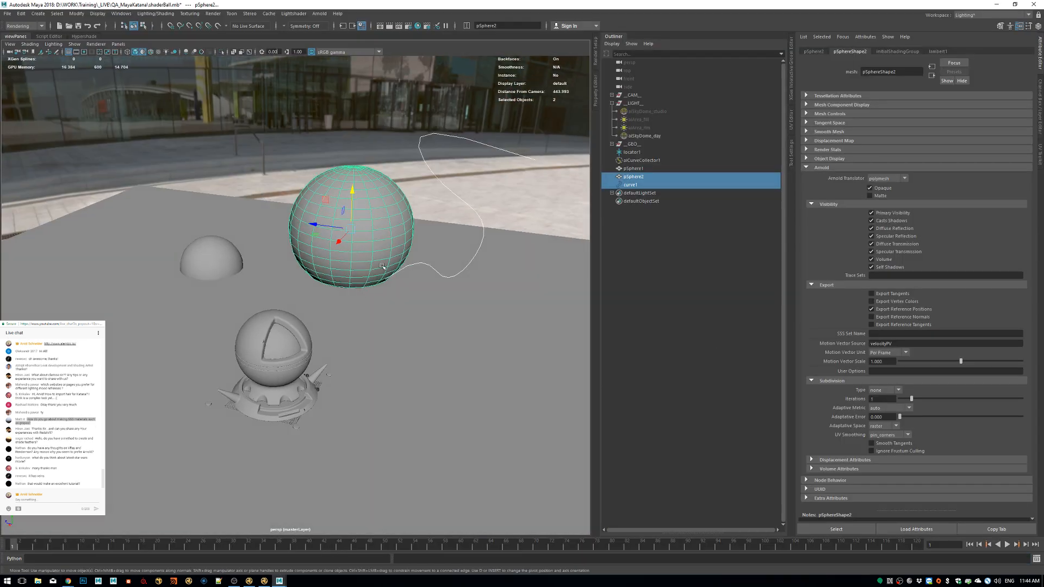
left_click(633, 144)
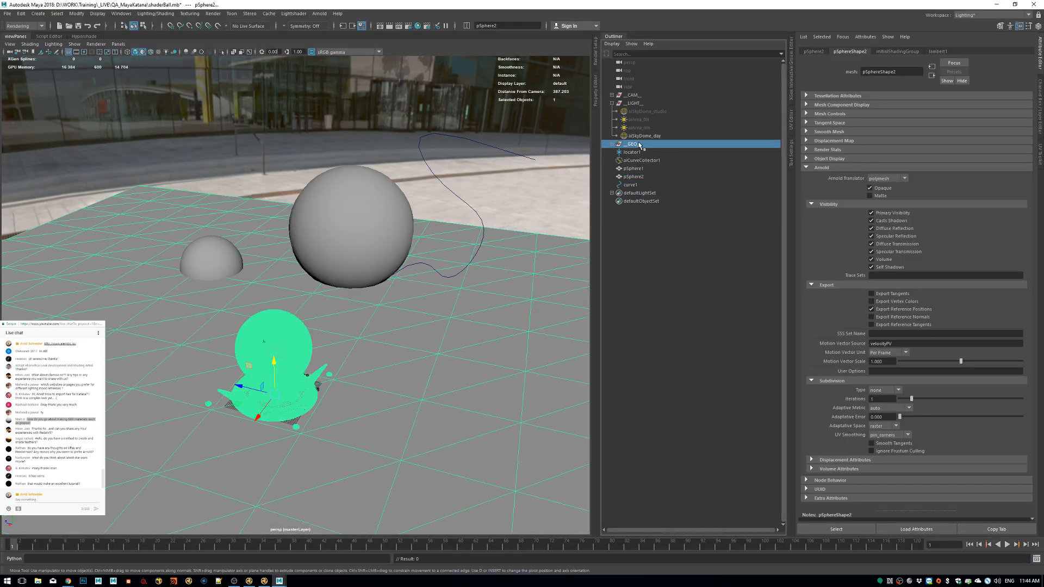
left_click(612, 144)
left_click(640, 152)
left_click(616, 152)
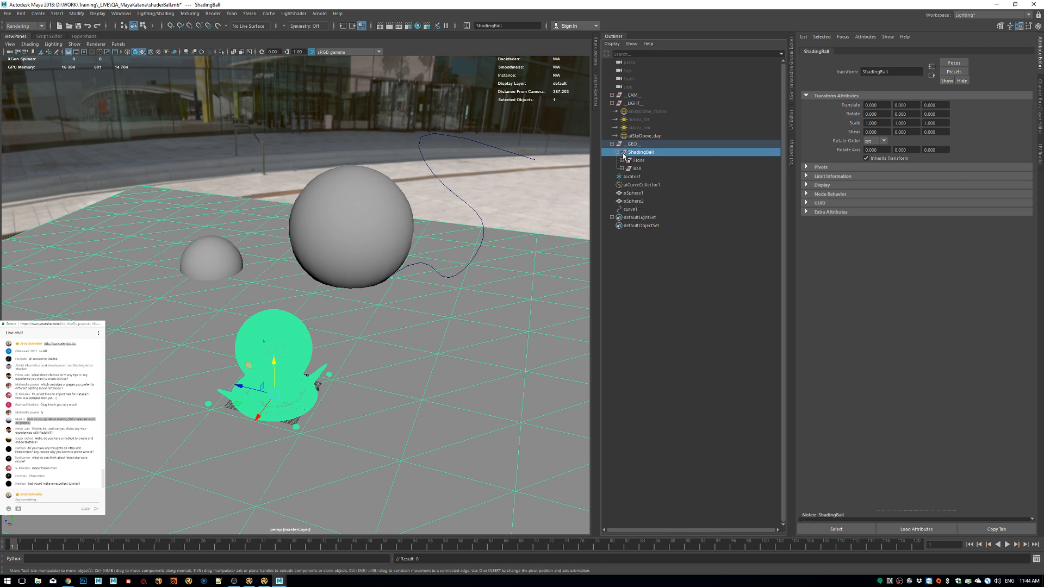
left_click(638, 169)
key("ctrl+h")
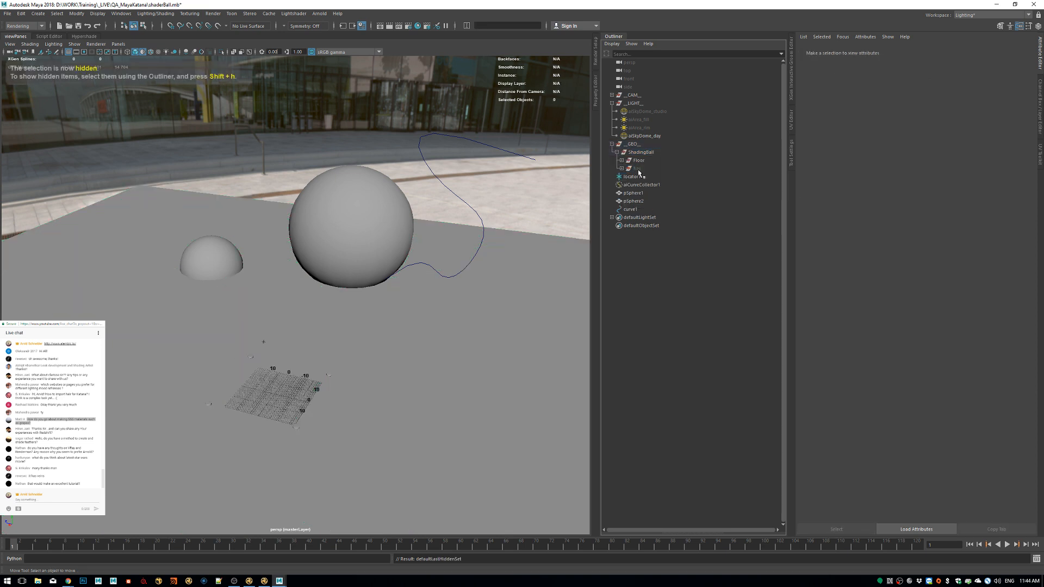
Delete the large sphere, the curve and the small sphere from the scene.
left_click(361, 216)
key("Delete")
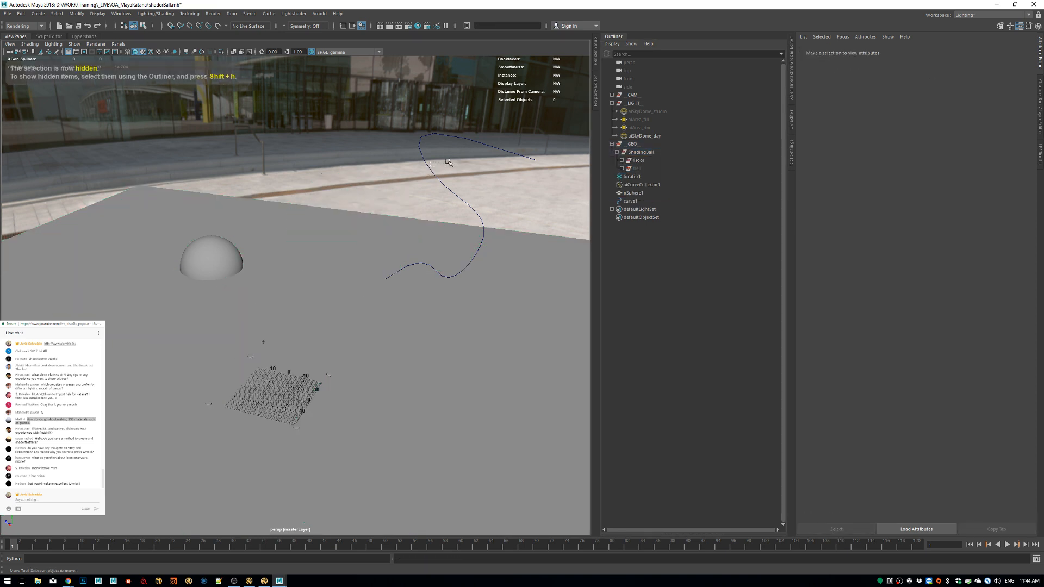
left_click(425, 171)
left_click(429, 171)
key("Delete")
left_click(250, 245)
key("Delete")
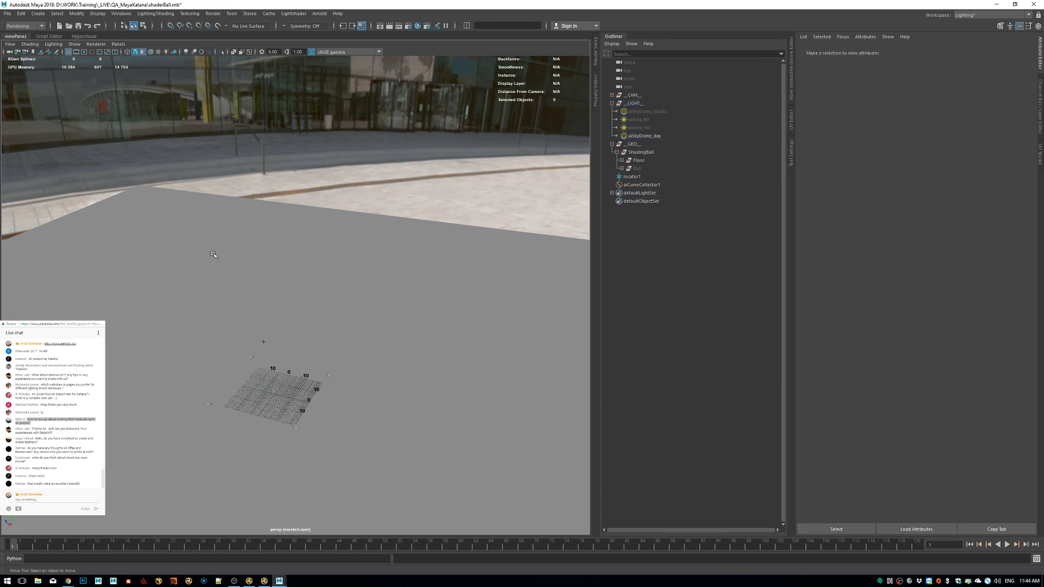
Look through the render camera and create a polygon sphere.
left_click(117, 44)
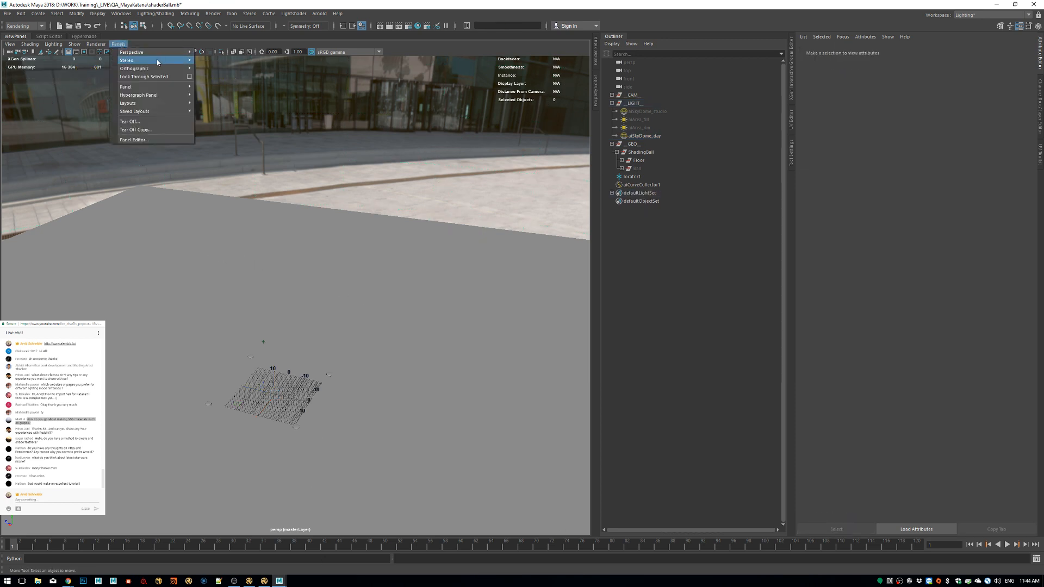
mouse_move(185, 54)
left_click(214, 60)
right_click(386, 225, "shift")
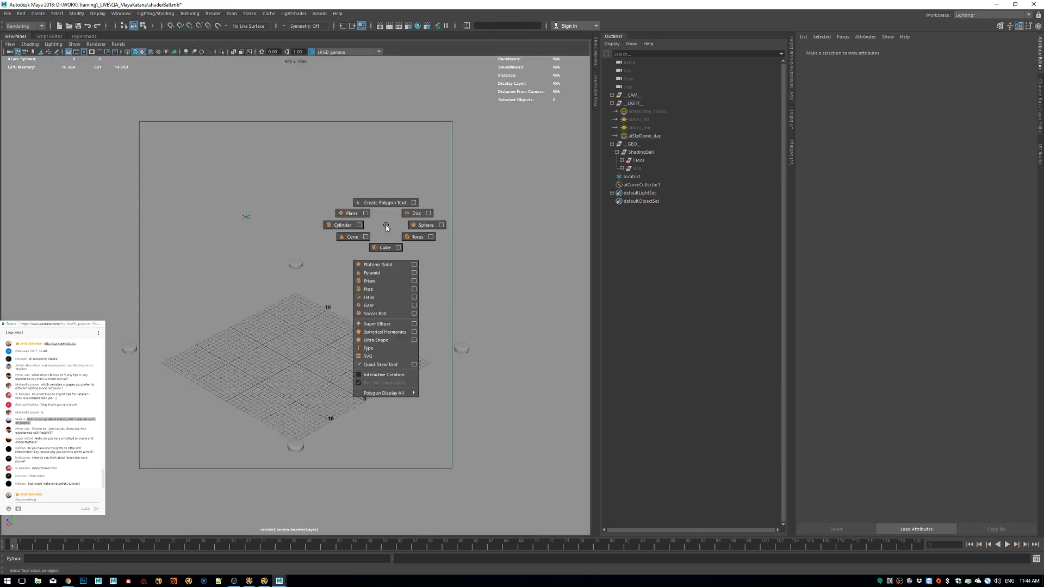
right_click_drag(388, 232, 421, 226, "shift")
Shape the sphere into a large, slightly tilted upright ellipsoid placed above the grid, and save the scene.
key("r")
left_click_drag(295, 363, 301, 180)
key("w")
key("r")
key("e")
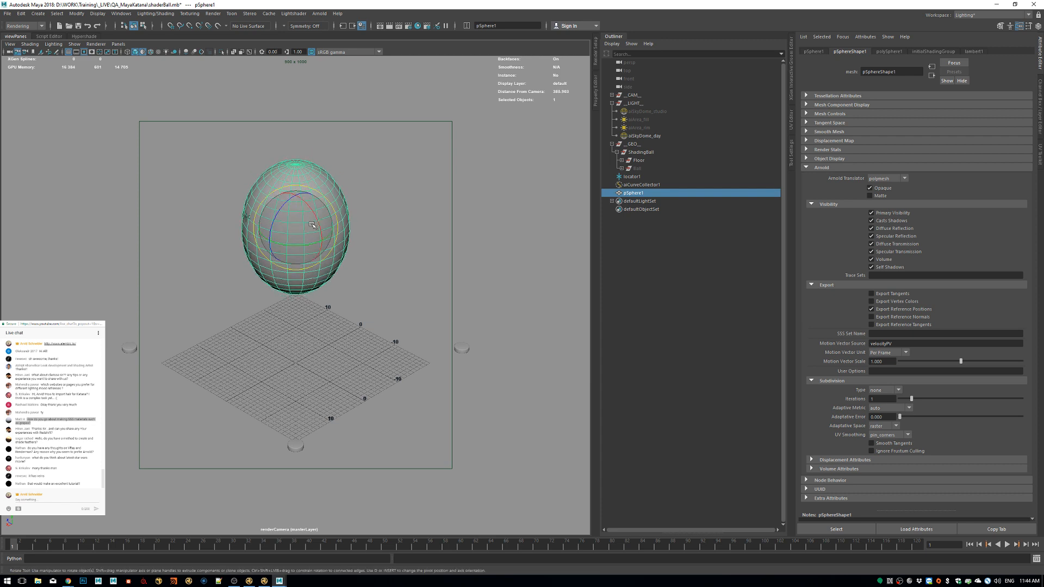
mouse_move(311, 221)
left_mouse_down()
mouse_move(307, 201)
mouse_move(301, 238)
left_mouse_up()
key("w")
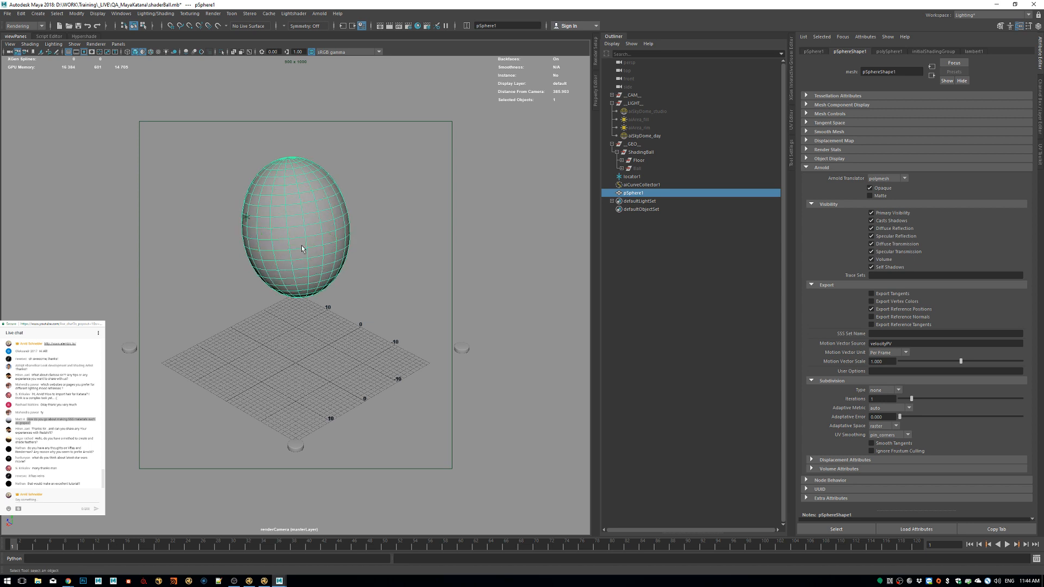
left_click_drag(308, 202, 319, 225)
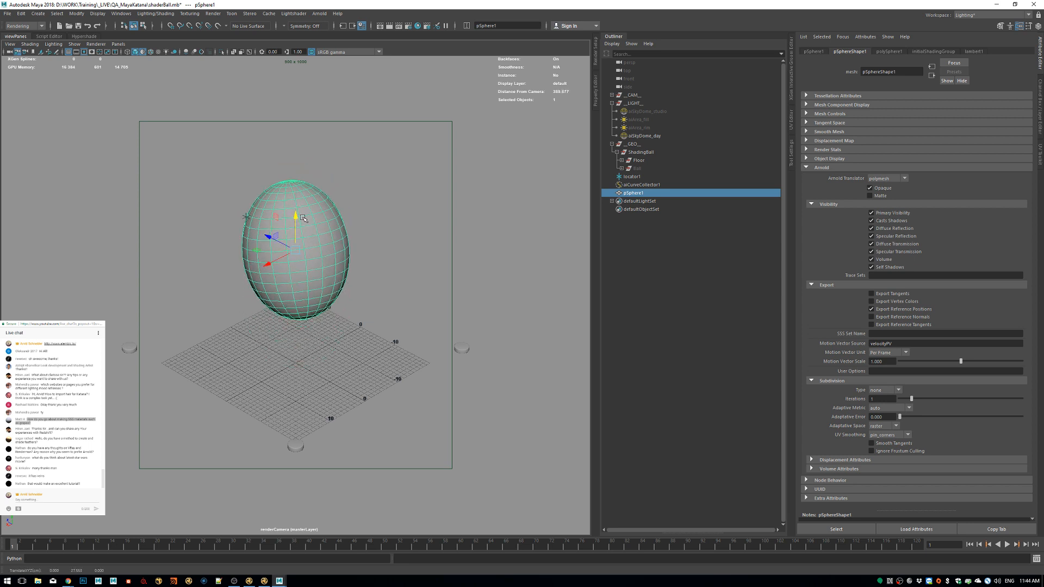
key("q")
key("ctrl+s")
Assign a new aiStandardSurface material to the ellipsoid and save the scene.
right_click(313, 223)
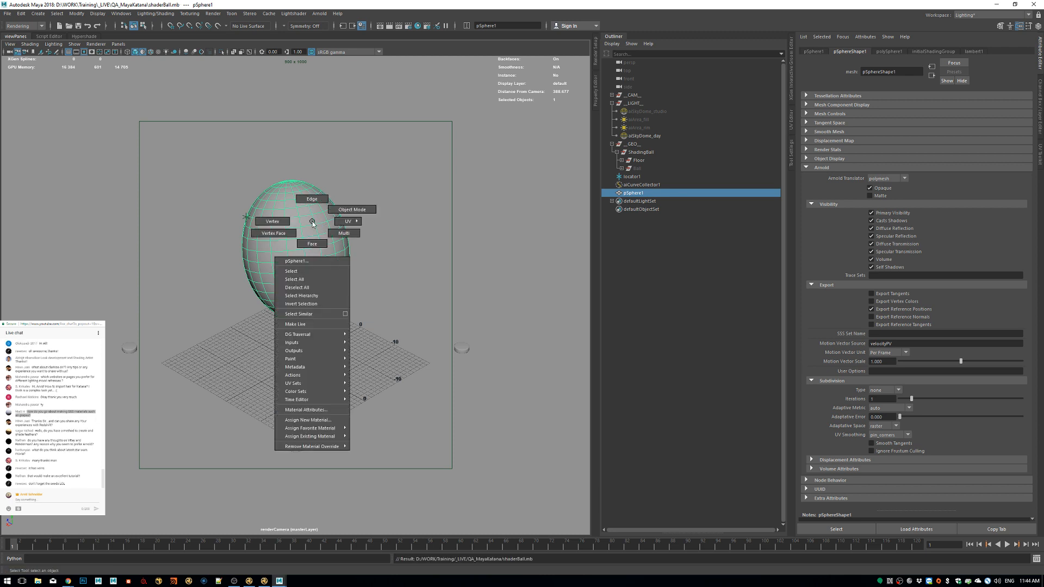
mouse_move(334, 430)
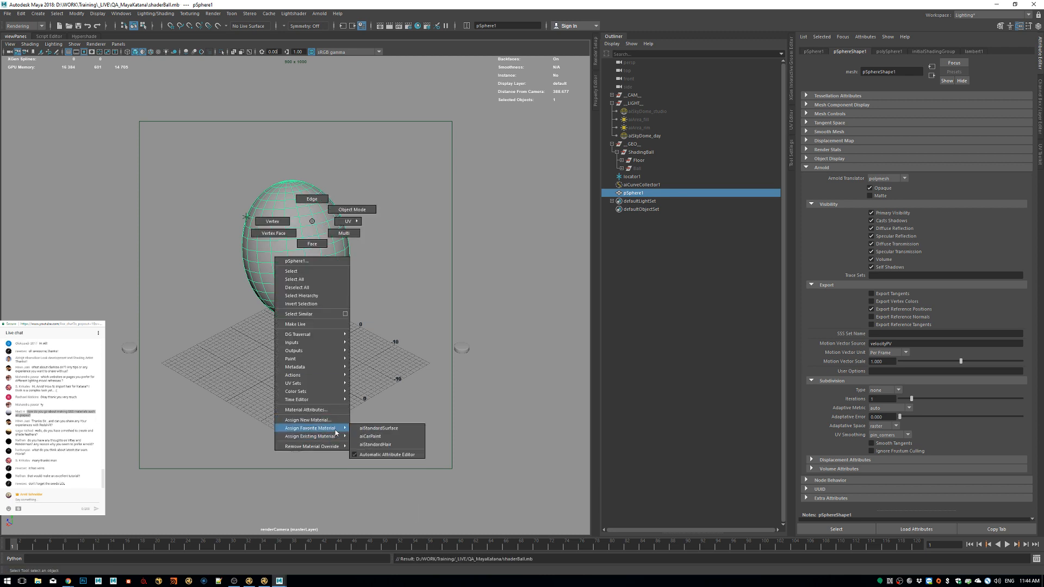
right_click_drag(336, 430, 368, 426)
right_click_drag(287, 253, 352, 460)
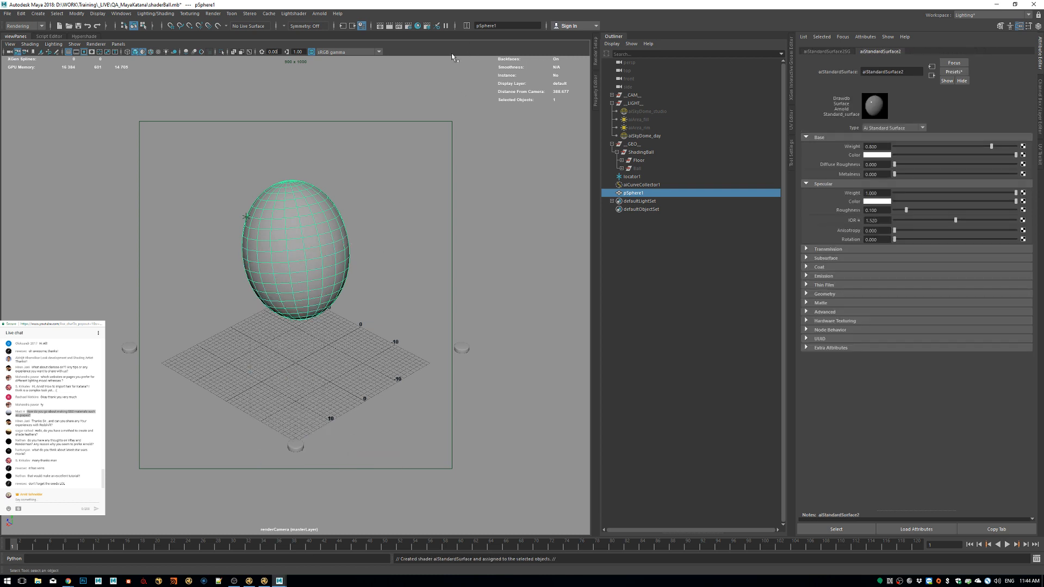
key("ctrl+s")
Open the Arnold RenderView and limit the render to a crop region around the ellipsoid.
left_click(319, 13)
left_click(331, 32)
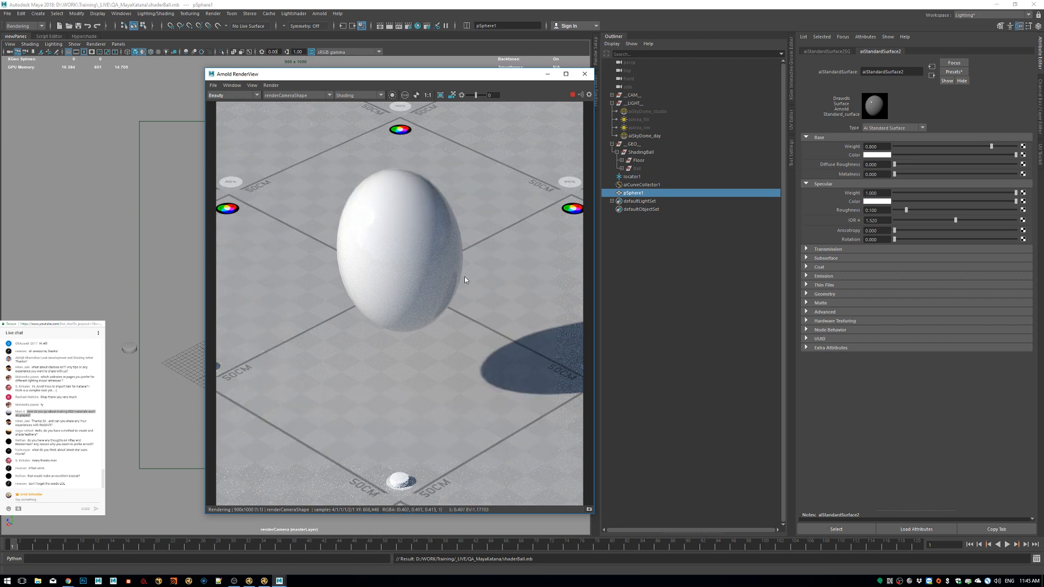
left_click_drag(323, 148, 477, 350)
Set both the base weight and the specular weight of the ellipsoid's aiStandardSurface shader to 0.
left_click(420, 206)
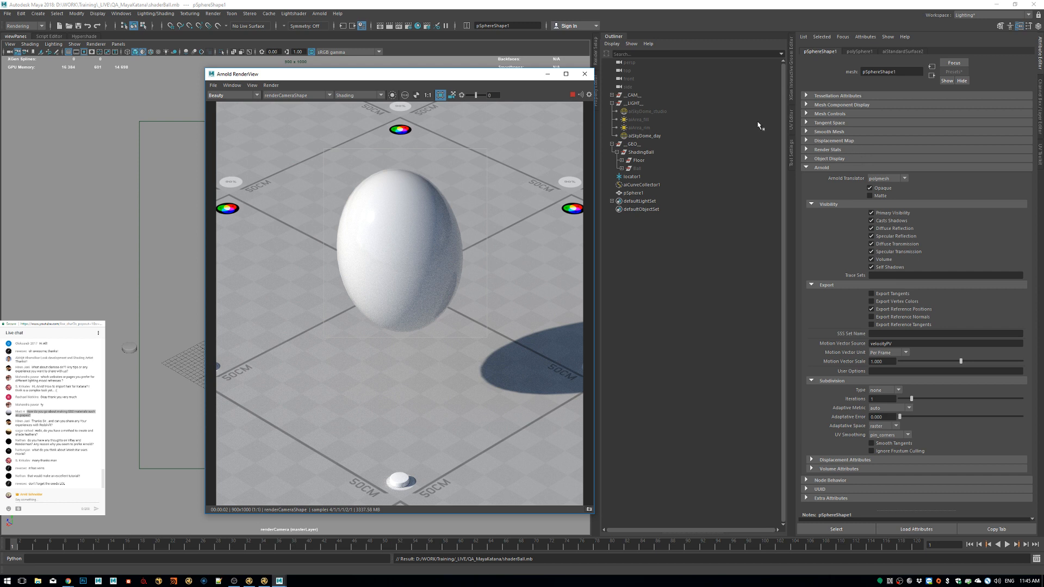
left_click(905, 51)
left_click_drag(907, 148, 824, 166)
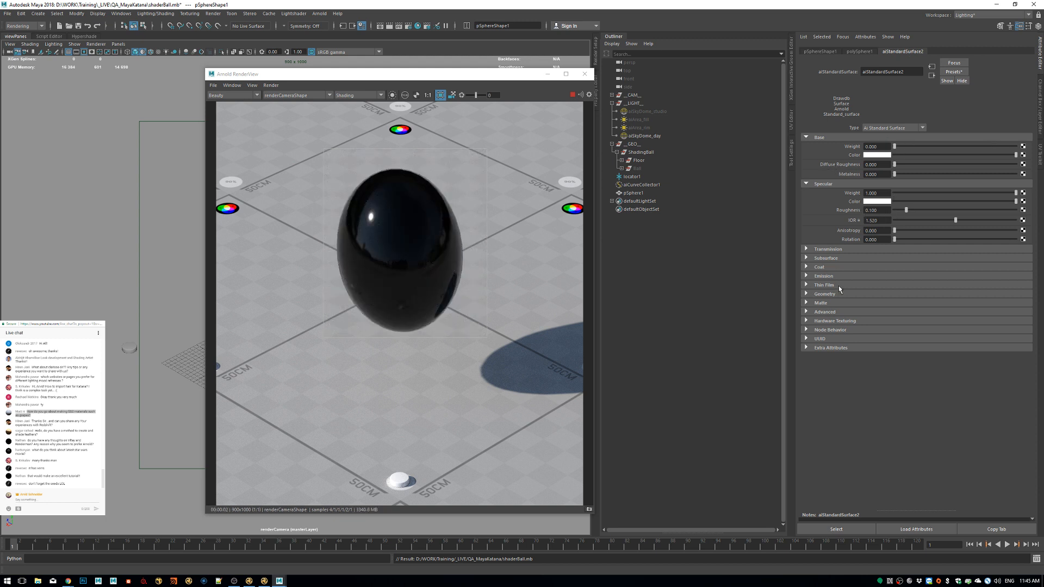
left_click_drag(899, 191, 860, 201)
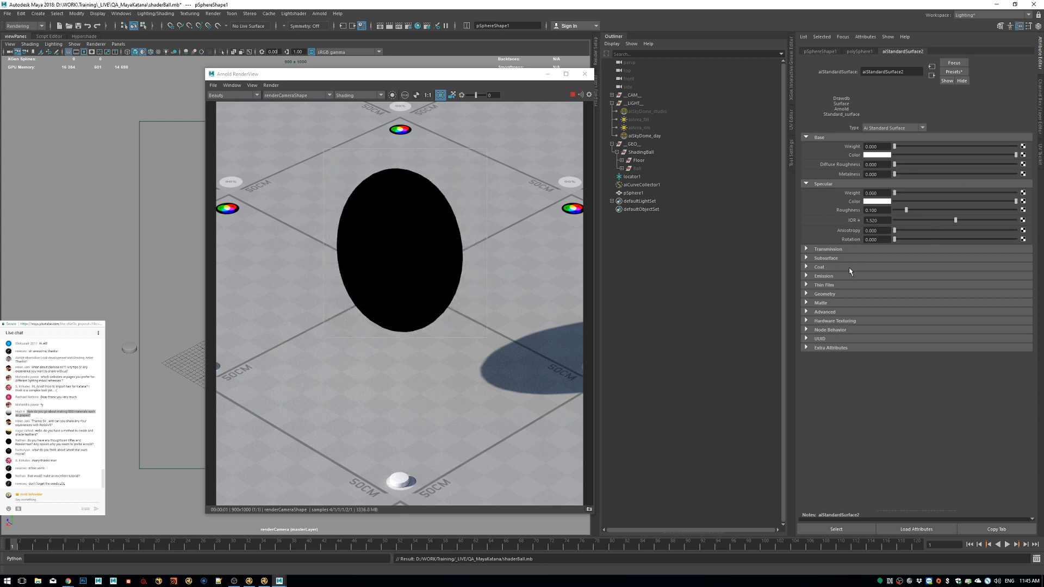
Set the subsurface weight to 1 using the Ketchup colour preset, and slightly brighten the subsurface colour.
left_click(828, 259)
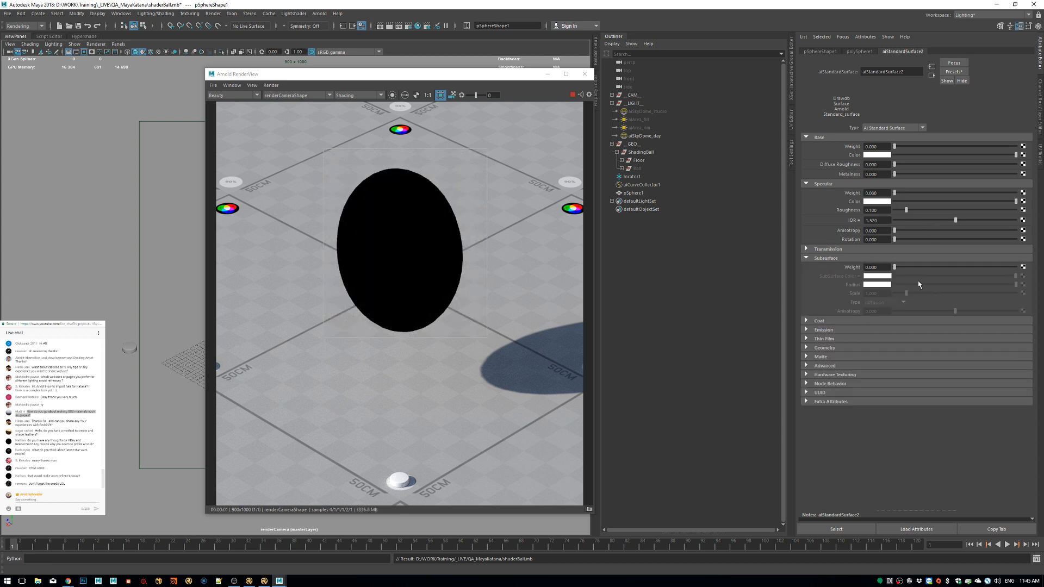
left_click_drag(916, 268, 1017, 268)
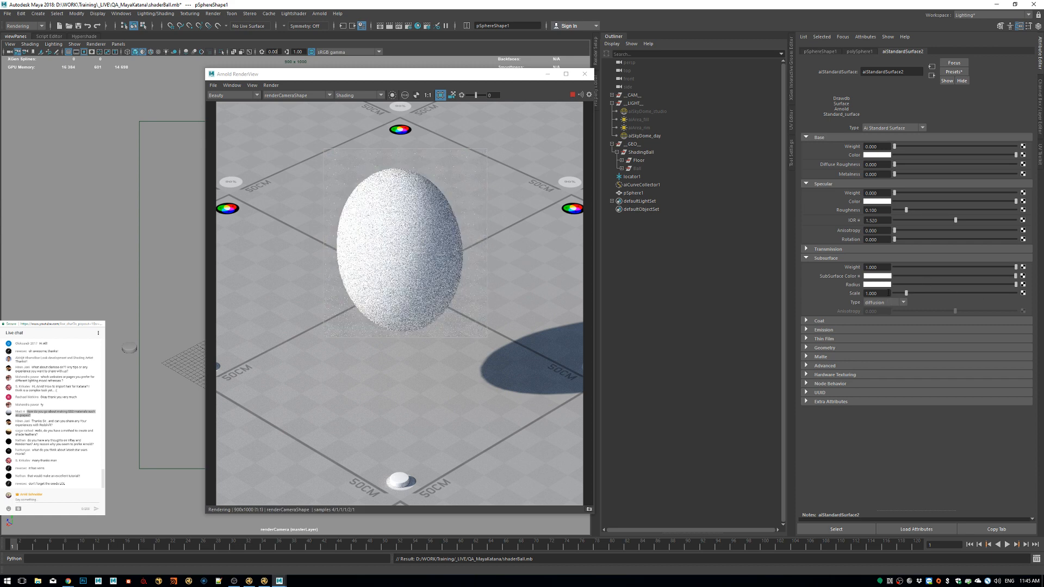
right_click(857, 276)
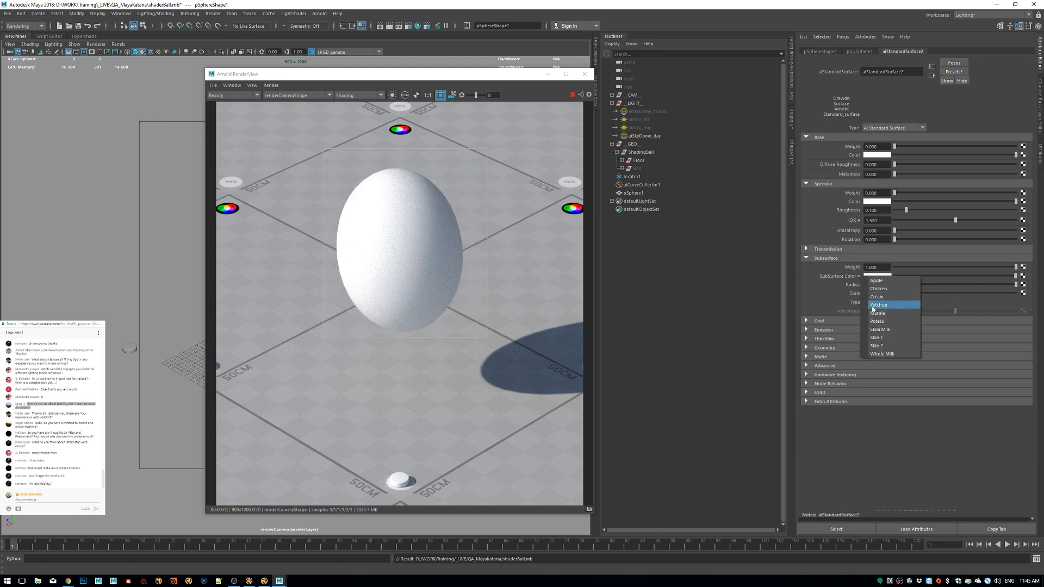
left_click(866, 308)
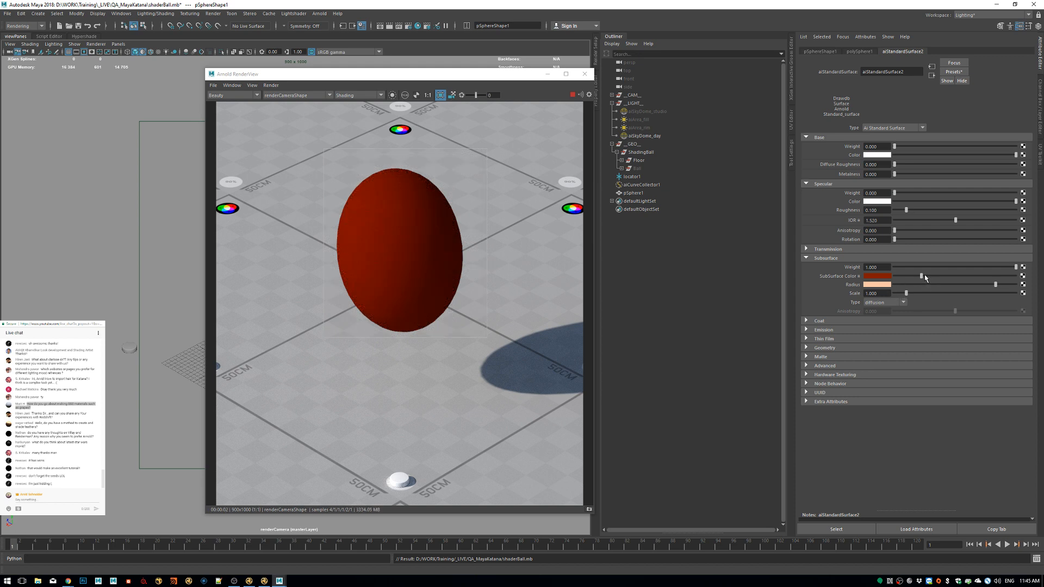
mouse_move(931, 277)
left_mouse_down()
mouse_move(952, 278)
mouse_move(928, 277)
left_mouse_up()
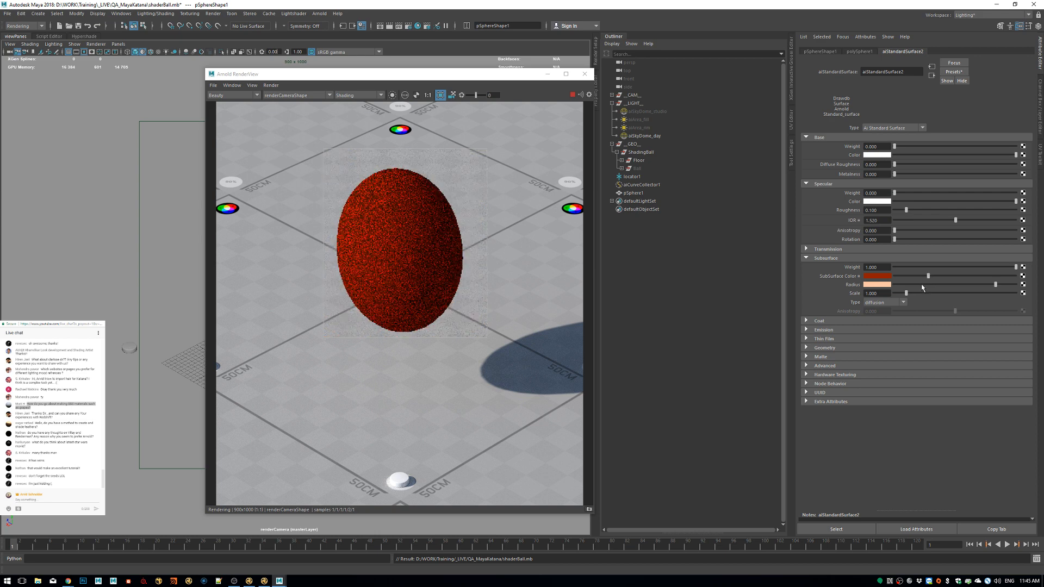
Change the subsurface radius colour to a pale pink, editing it as RGB 0 to 1.0 values.
left_click(876, 285)
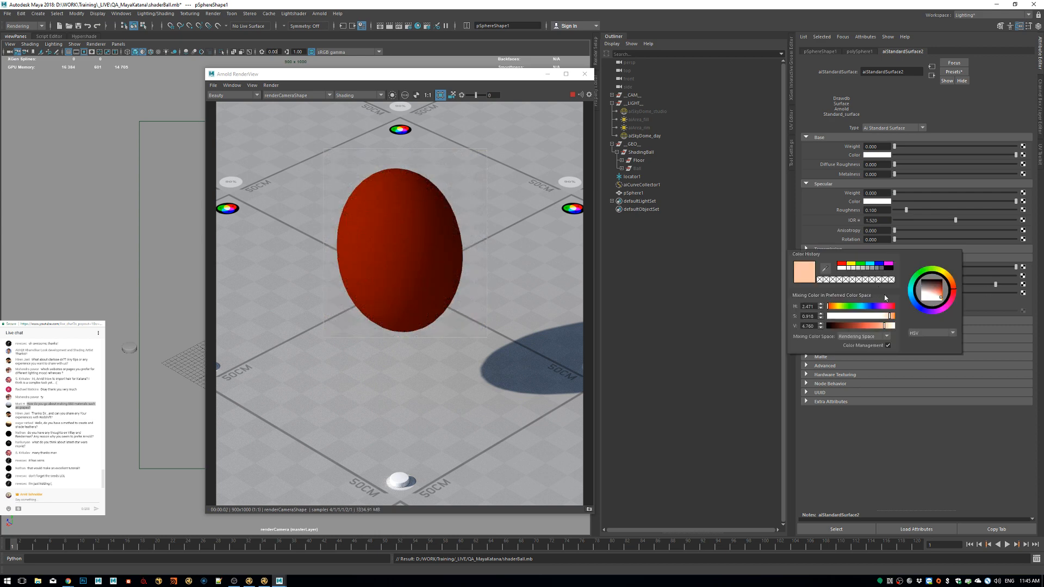
left_click_drag(817, 324, 794, 324)
left_click(939, 334)
left_click(933, 340)
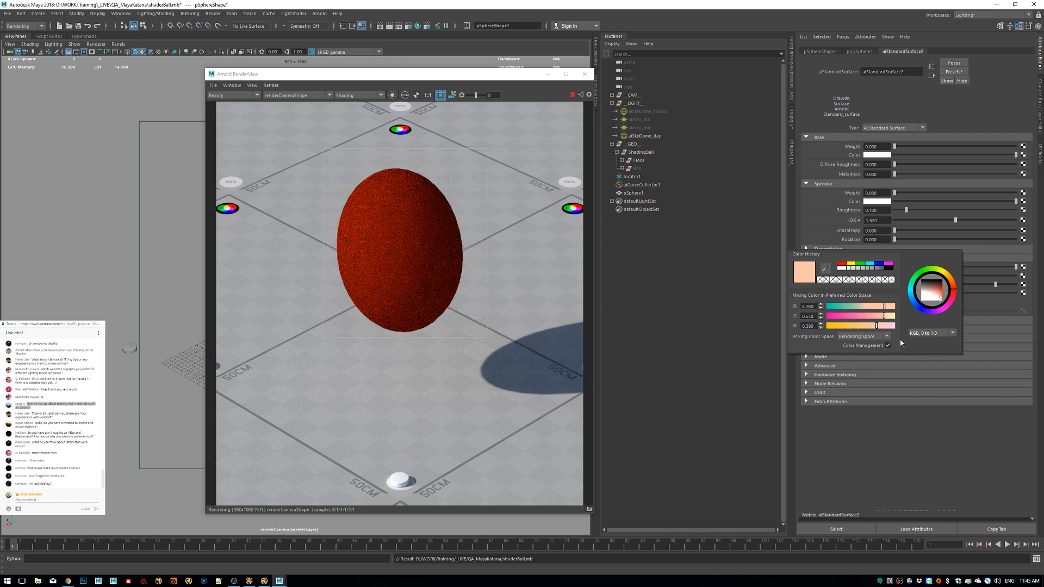
left_click_drag(815, 306, 785, 305)
left_click_drag(880, 329, 881, 321)
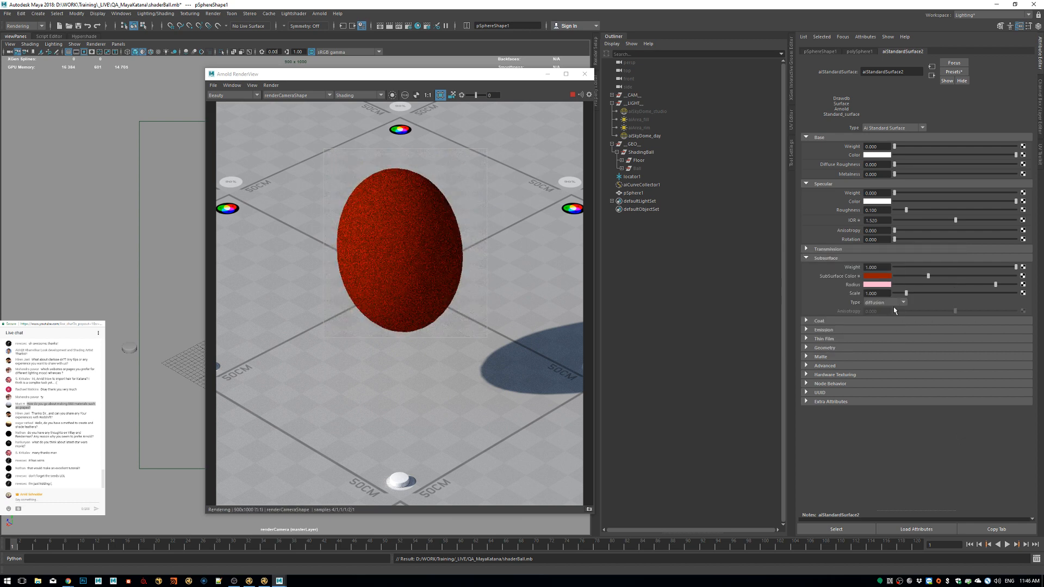
Change the subsurface type to randomwalk and desaturate the subsurface colour to a softer red in HSV.
left_click(880, 320)
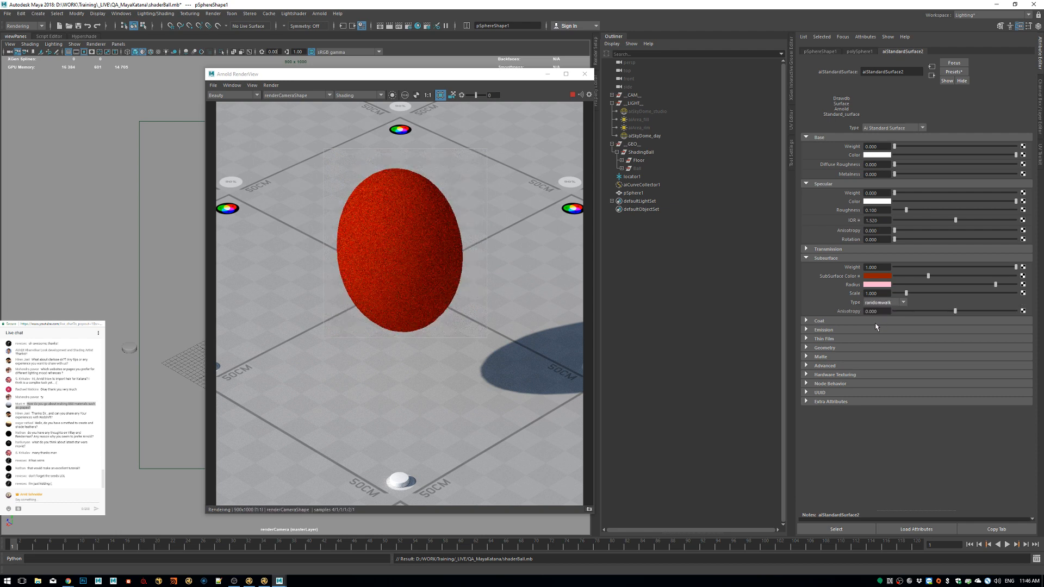
left_click(868, 276)
left_click(928, 323)
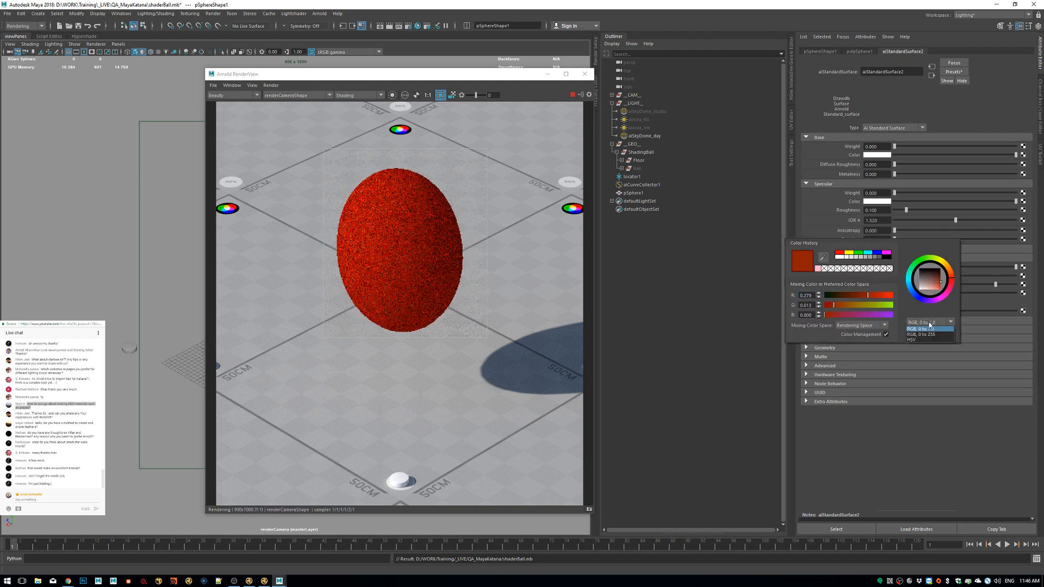
left_click(920, 341)
left_click_drag(892, 305, 877, 305)
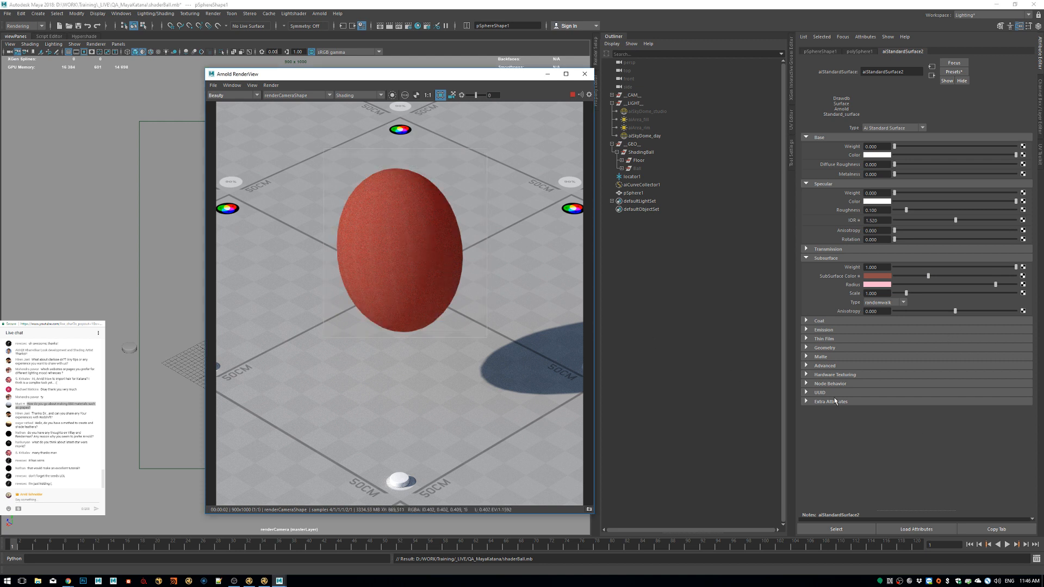
Set the Arnold subdivision type of the ellipsoid's shape to catclark.
left_click(821, 51)
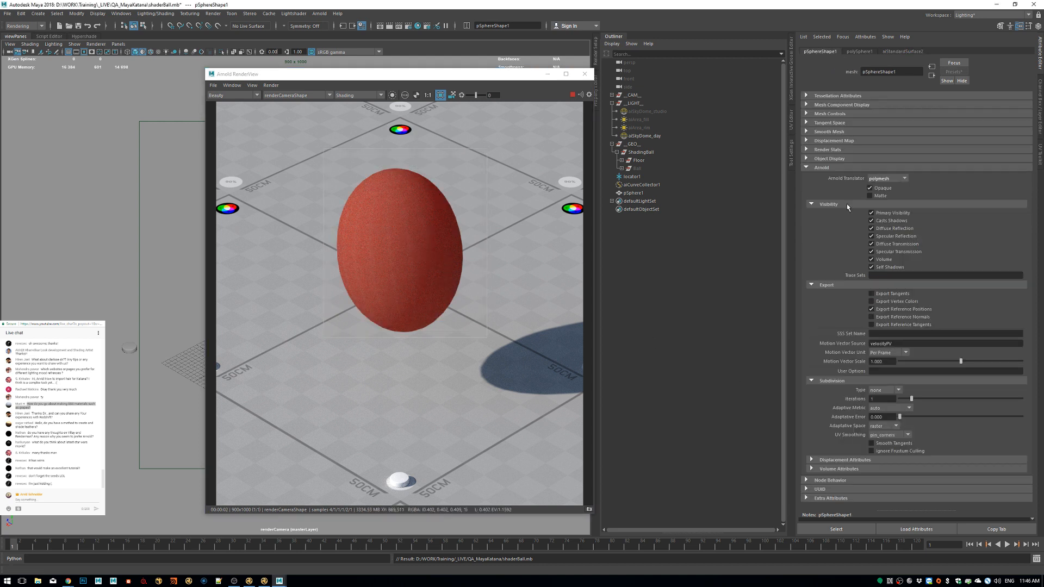
left_click(884, 390)
left_click(882, 398)
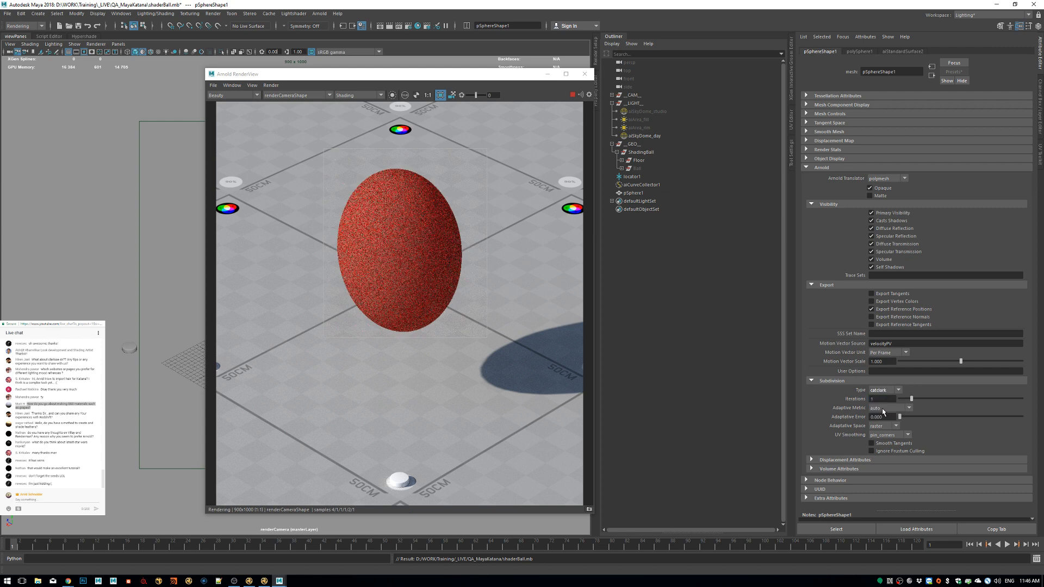
Check the ellipsoid's subdivided mesh in the RenderView's Wireframe mode, and return to Shading mode.
left_click(357, 96)
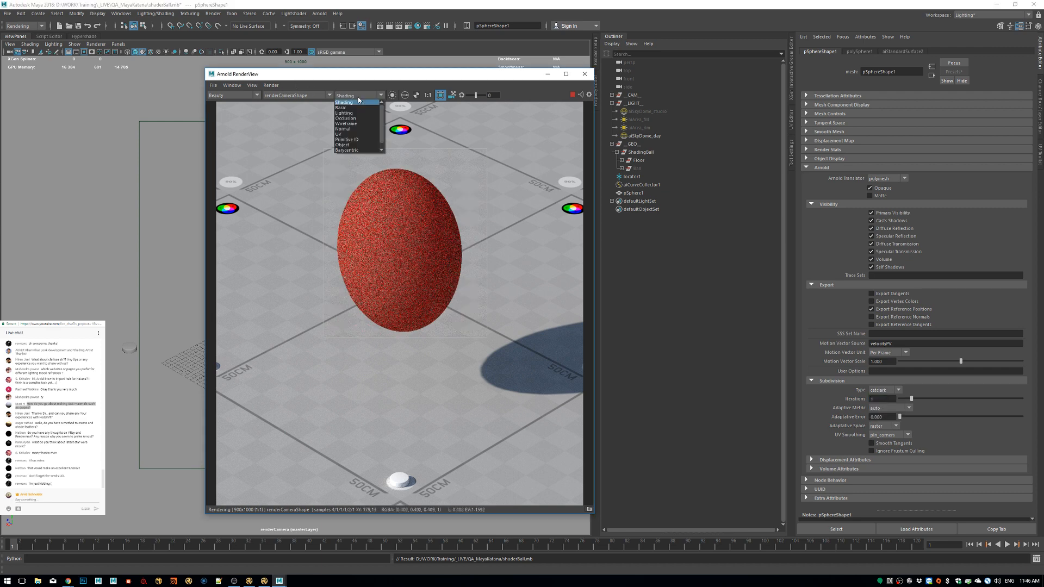
left_click(351, 126)
left_click(344, 96)
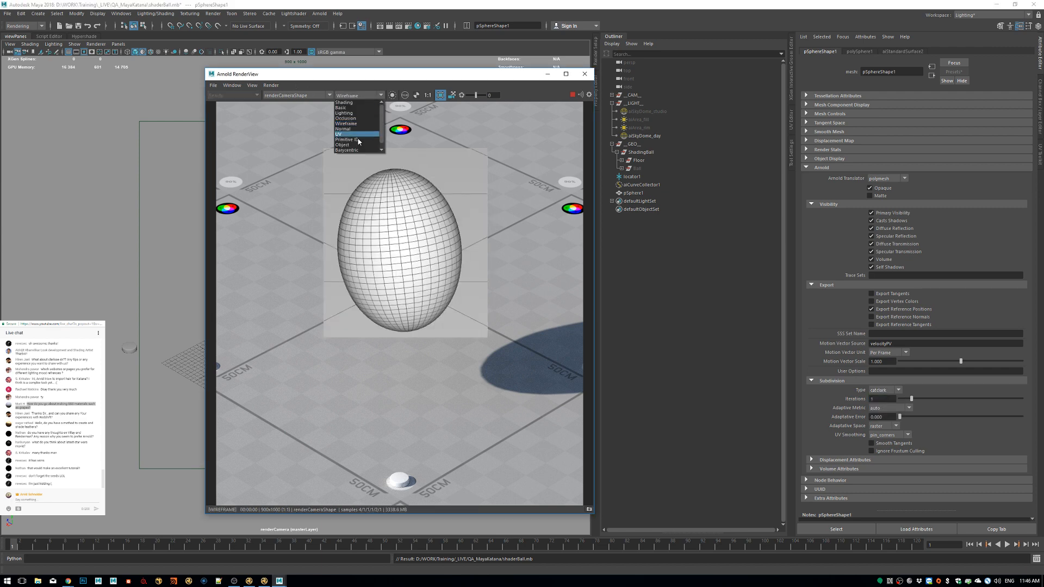
left_click(346, 102)
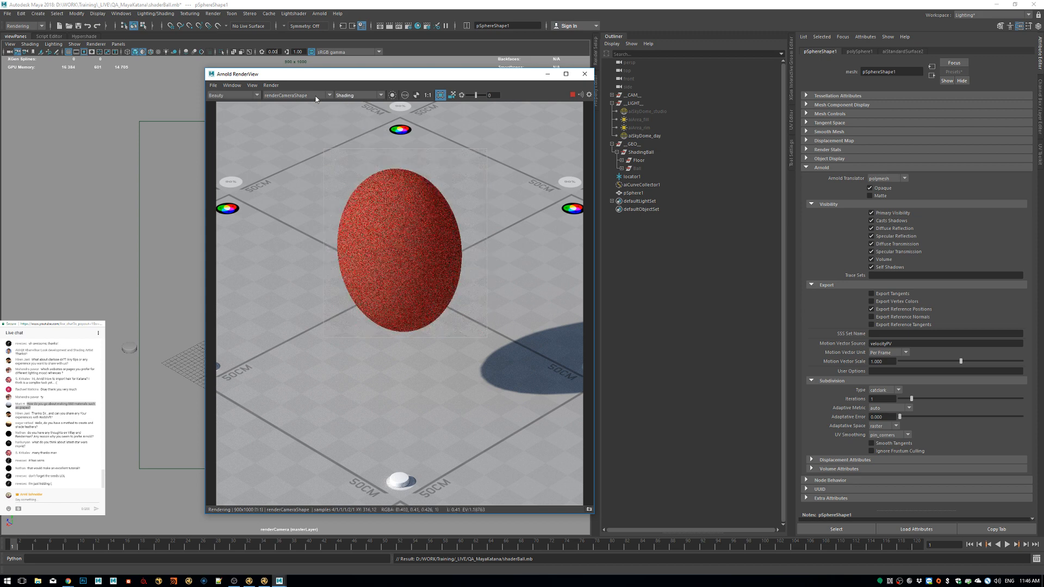
Display the sss_direct AOV in the RenderView and lower the material's subsurface scale to about 0.744.
left_click(250, 95)
left_click(235, 136)
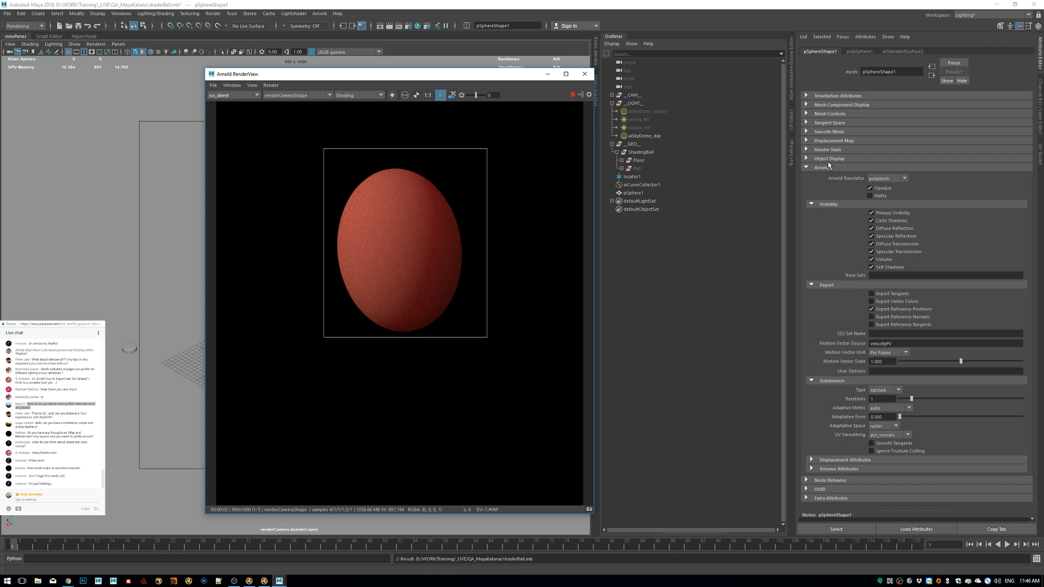
left_click(904, 51)
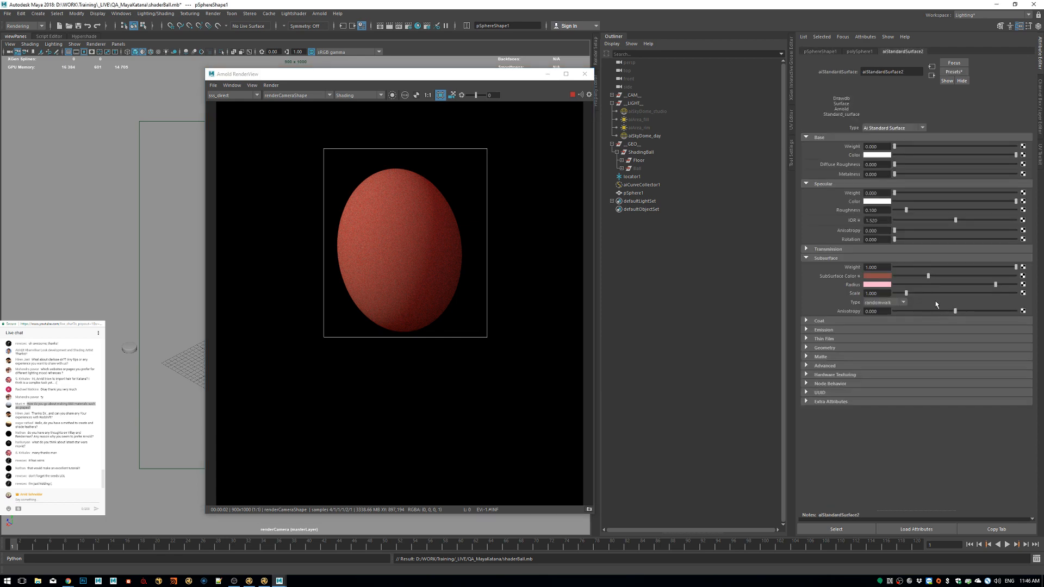
left_click_drag(906, 293, 898, 297)
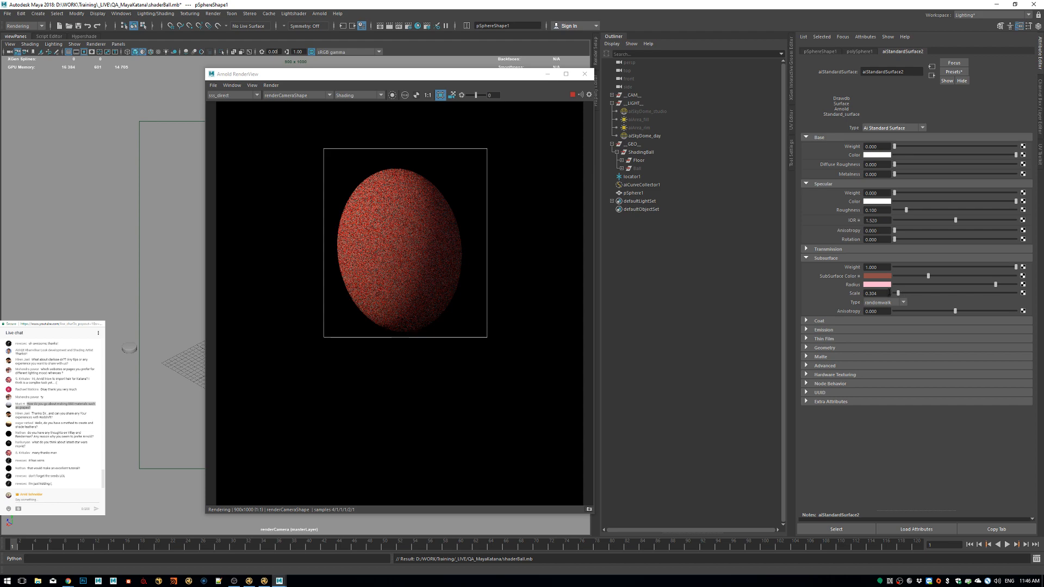
left_click_drag(898, 293, 904, 298)
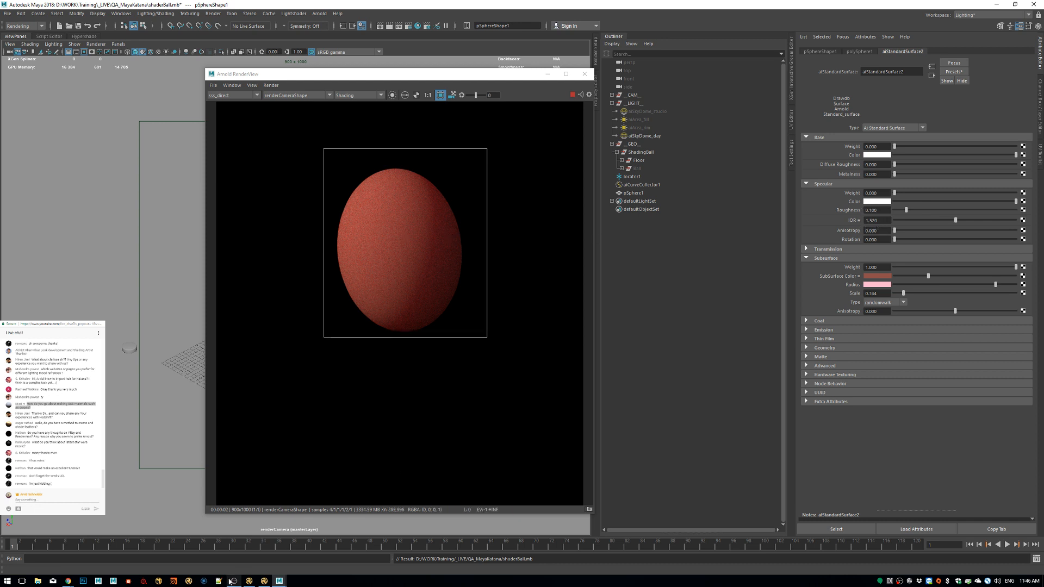
Switch to the Chrome photo of the red grapes, examine their surface bloom and colour variation, and return to Maya.
mouse_move(67, 582)
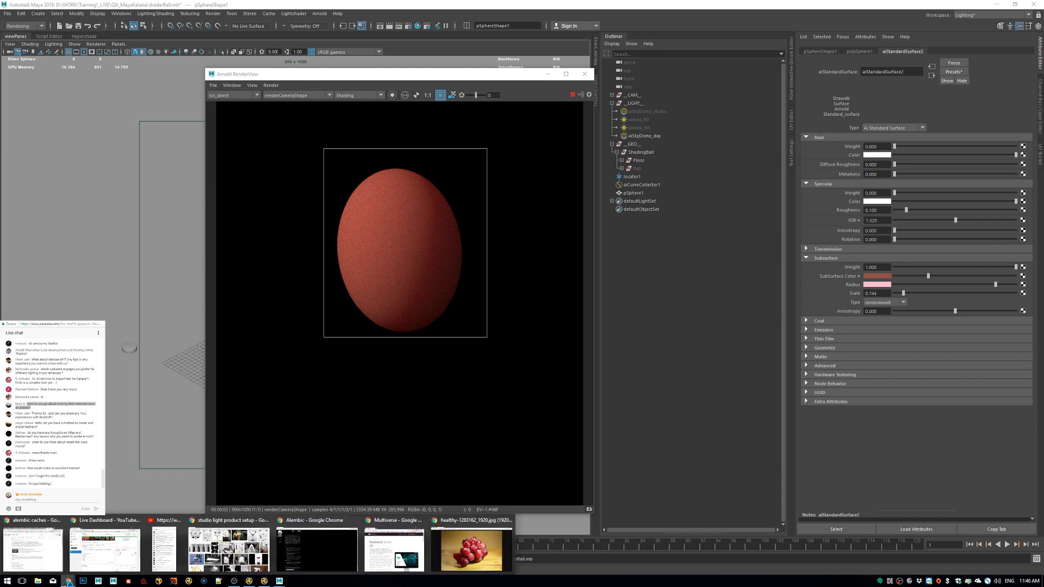
left_click(478, 542)
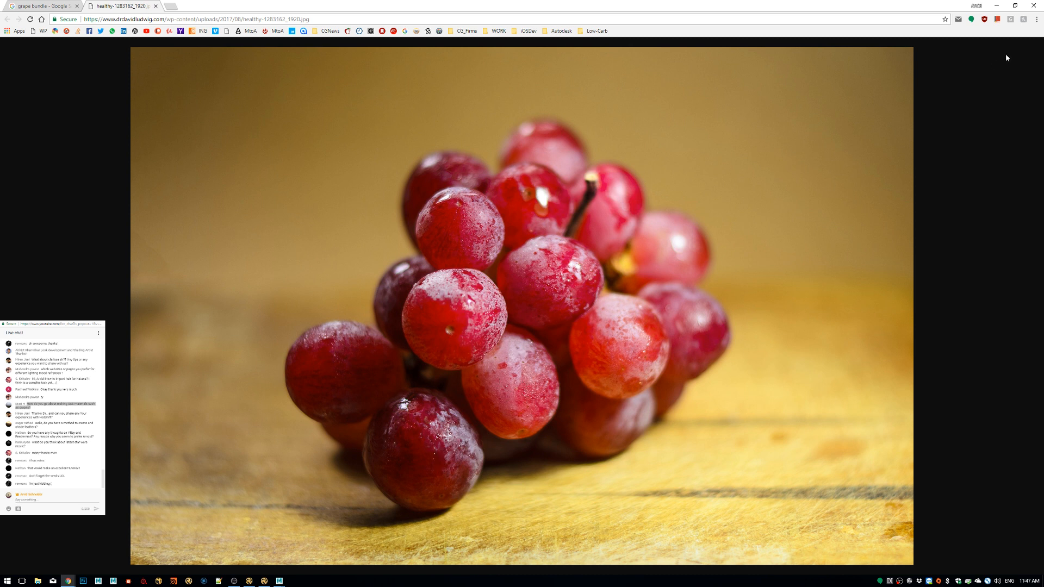
left_click(997, 5)
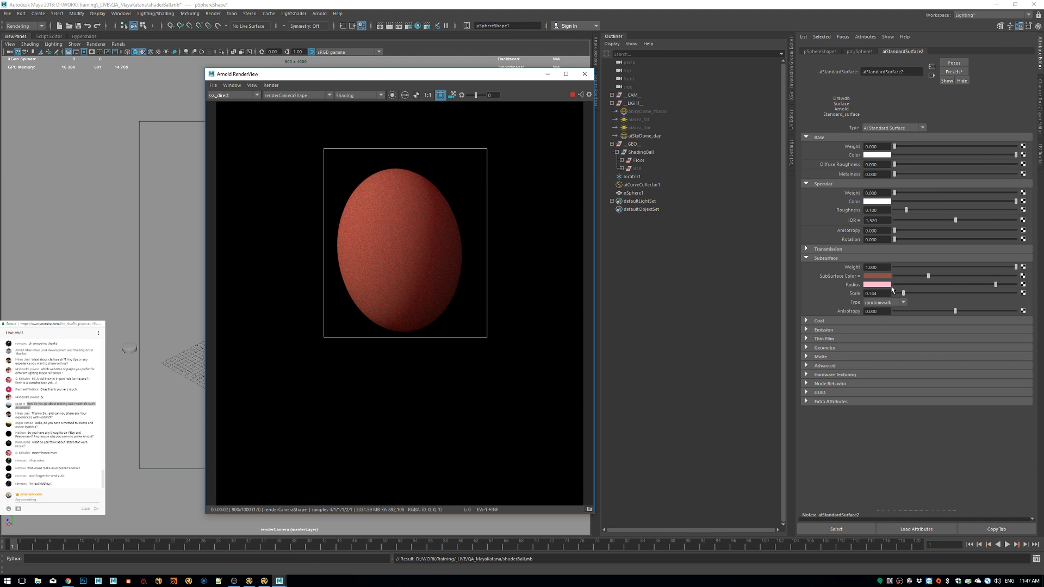
Set the material's subsurface weight to 0 and base weight to 1, and display the Beauty pass in the RenderView.
left_click_drag(898, 267, 881, 270)
left_click_drag(895, 147, 1016, 146)
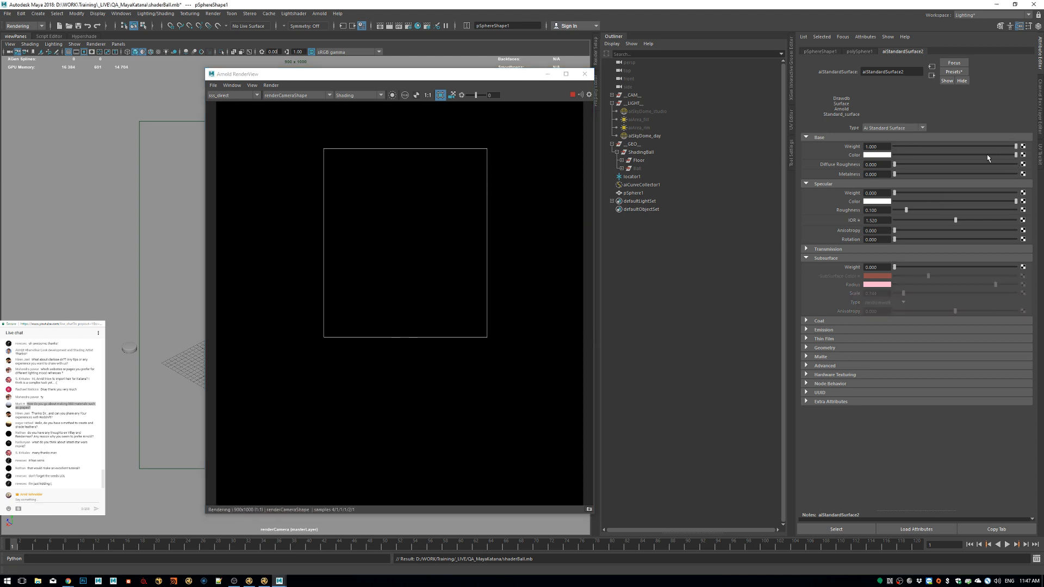
left_click(229, 95)
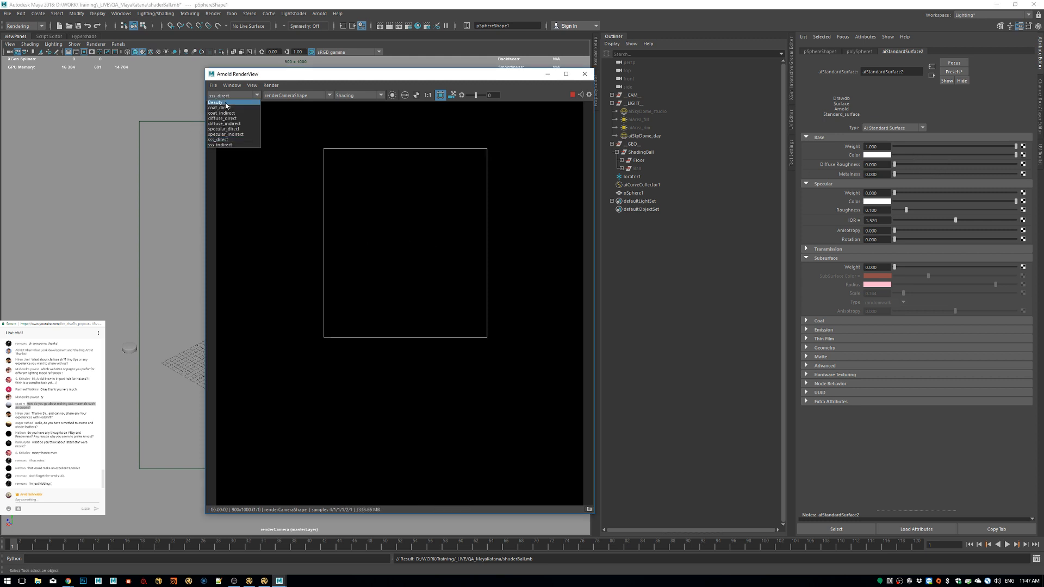
left_click(218, 103)
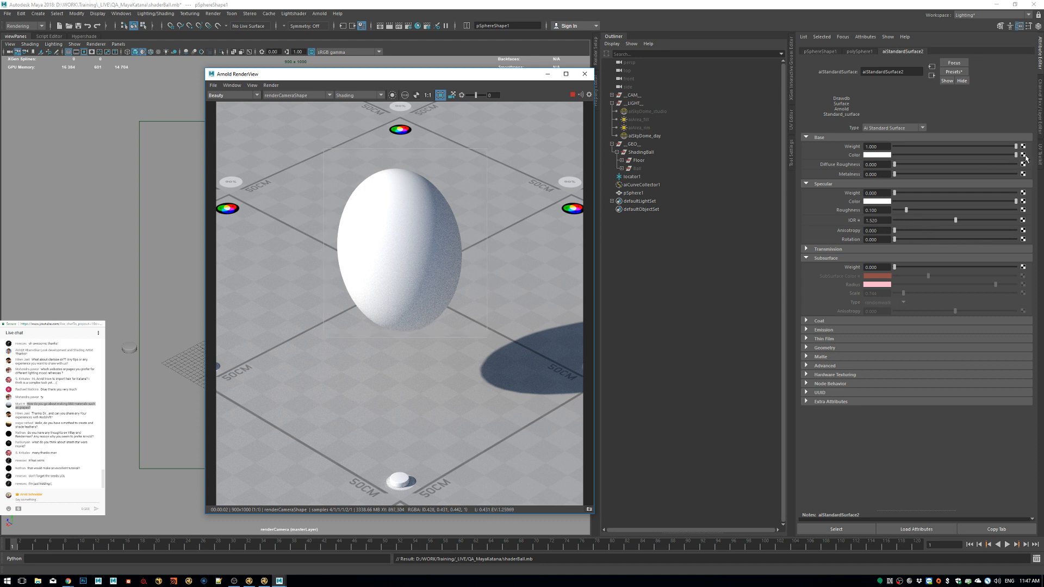
Create an Arnold aiNoise texture for the material's base colour.
left_click(1023, 155)
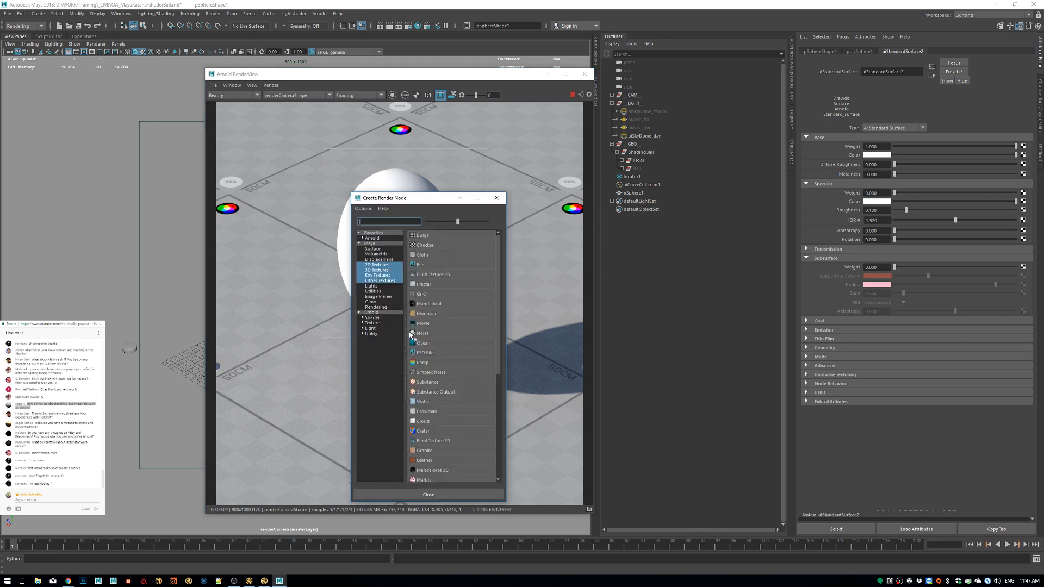
left_click(375, 318)
left_click(378, 313)
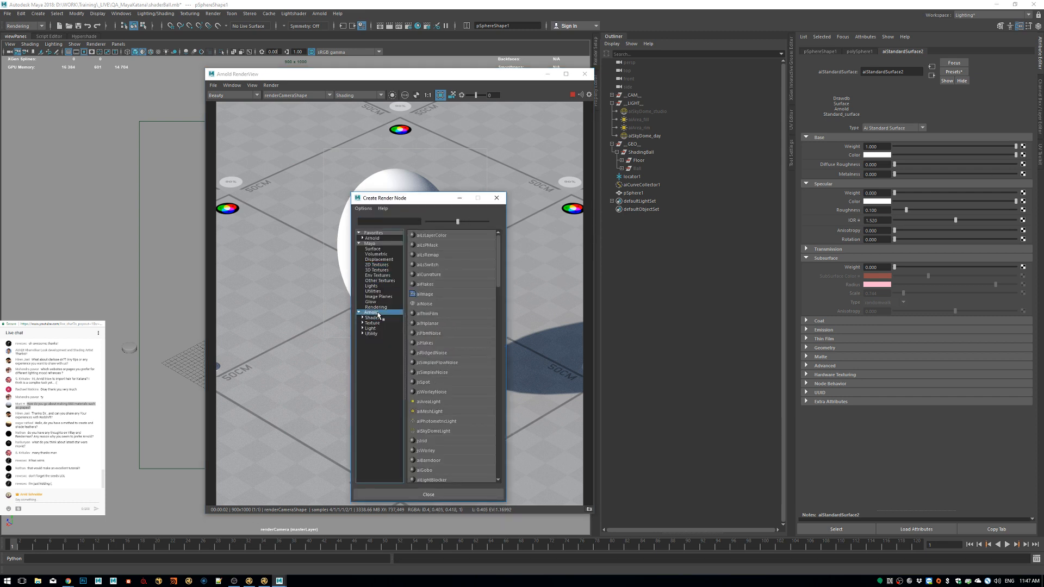
left_click(428, 303)
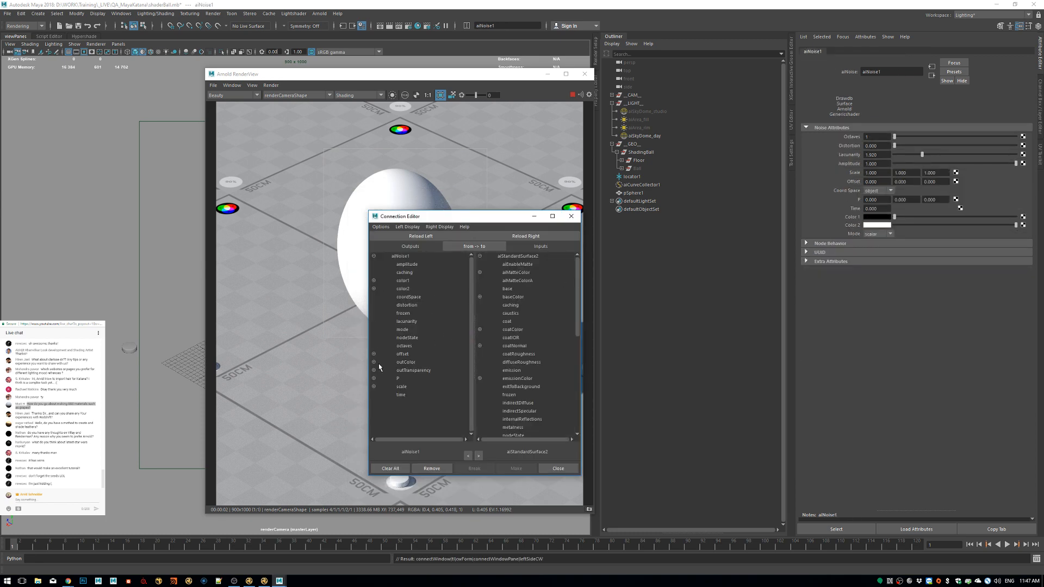
Connect the aiNoise outColor to the material's baseColor and set the noise octaves to 3.
left_click(374, 362)
left_click(407, 363)
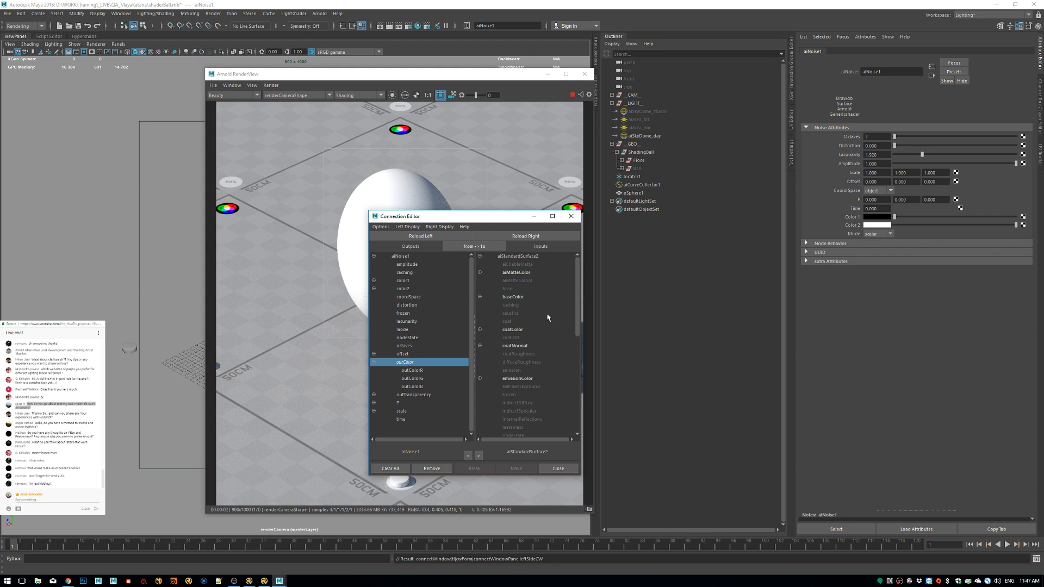
left_click(517, 296)
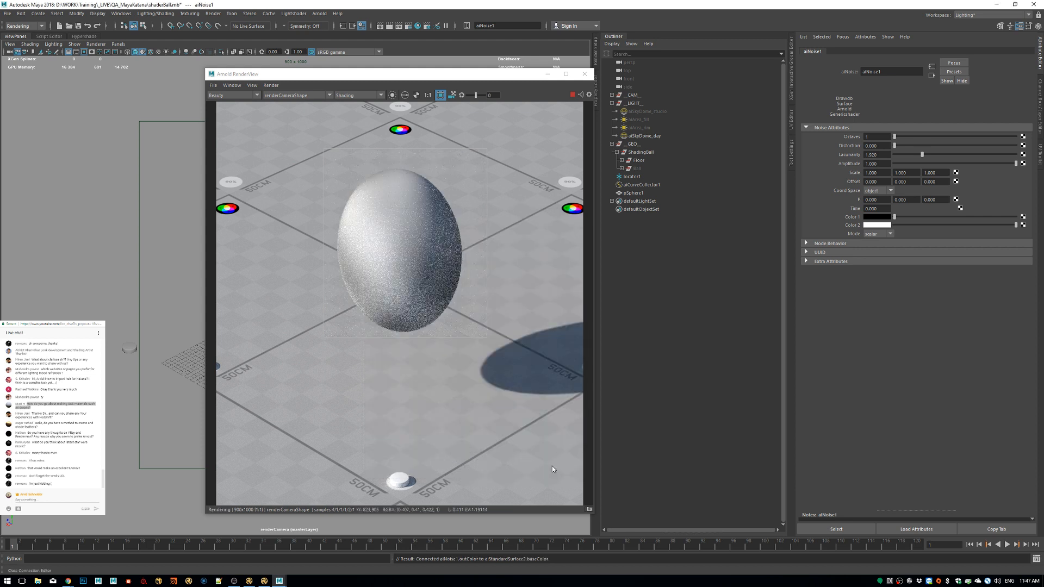
left_click(549, 468)
left_click_drag(901, 139, 912, 137)
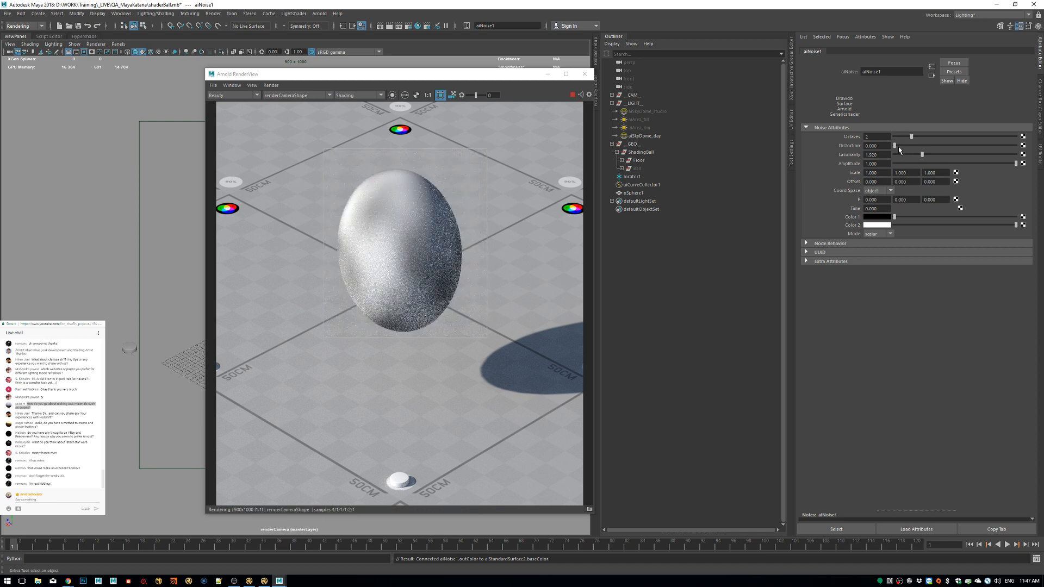
left_click_drag(912, 137, 930, 137)
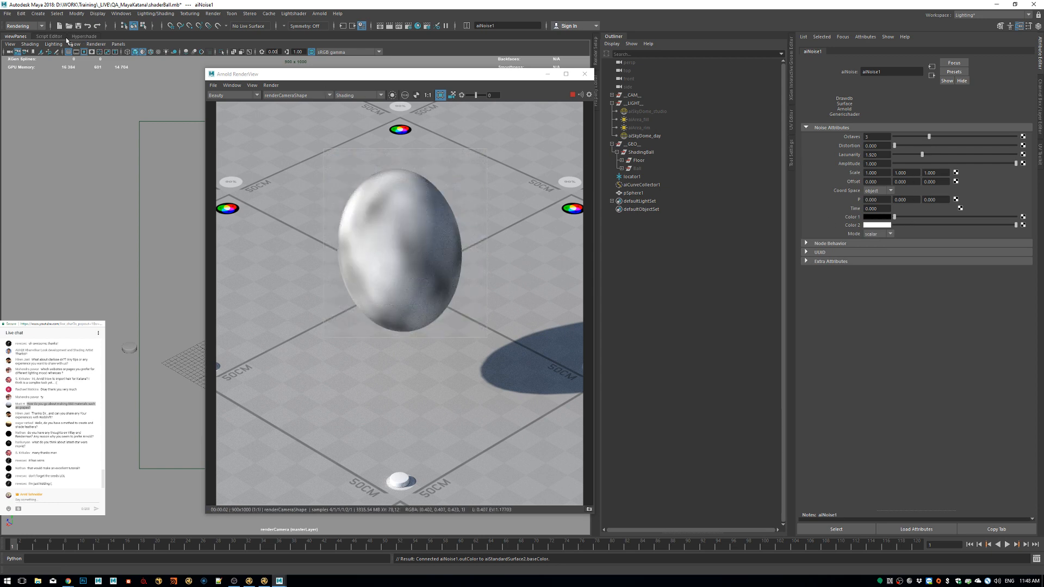
Show the Hypershade, shrink the RenderView around the ellipsoid and place it clear of the node graph.
left_click(84, 36)
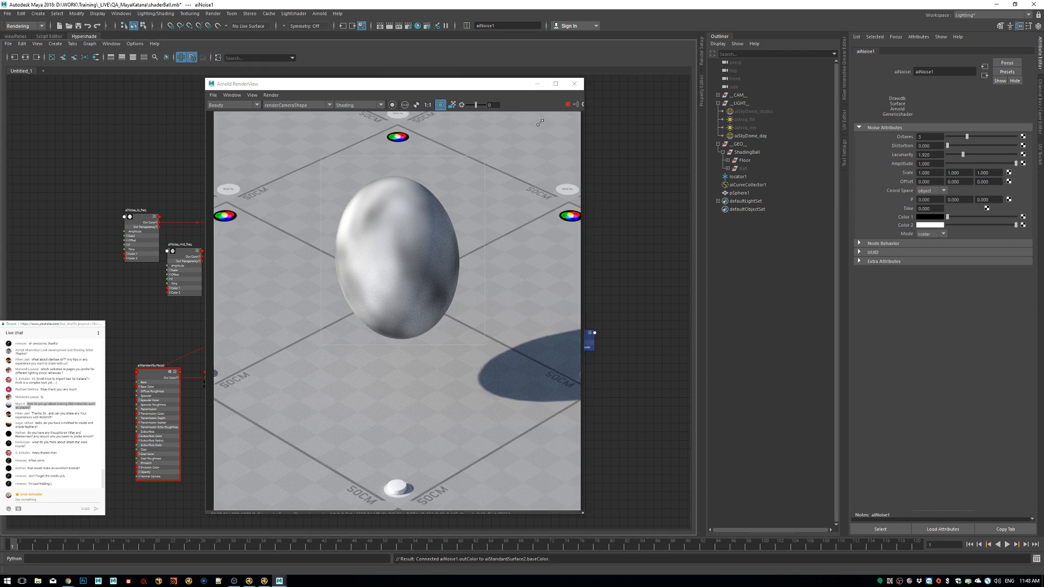
left_click_drag(540, 122, 424, 136)
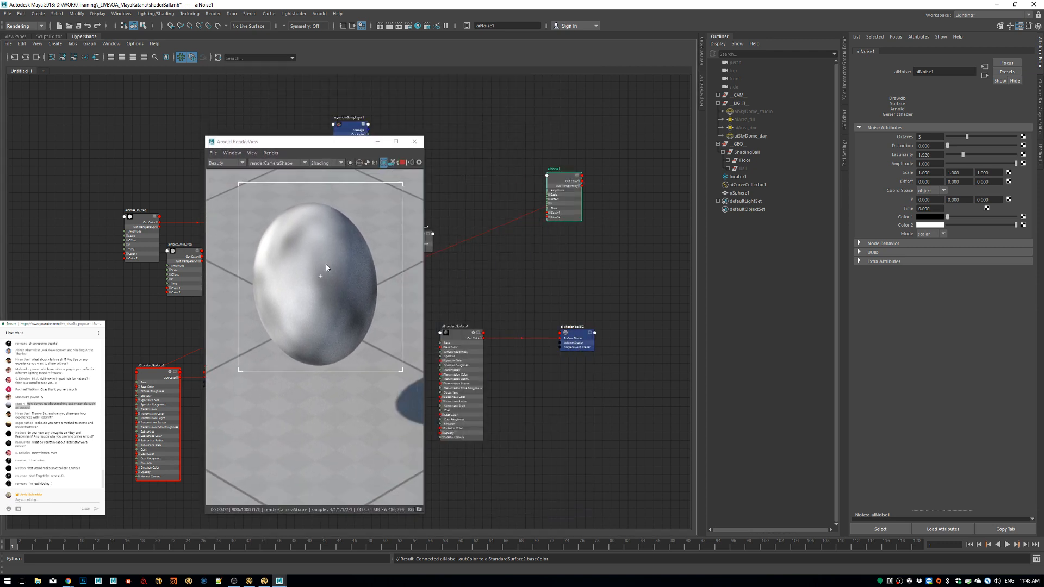
left_click(68, 581)
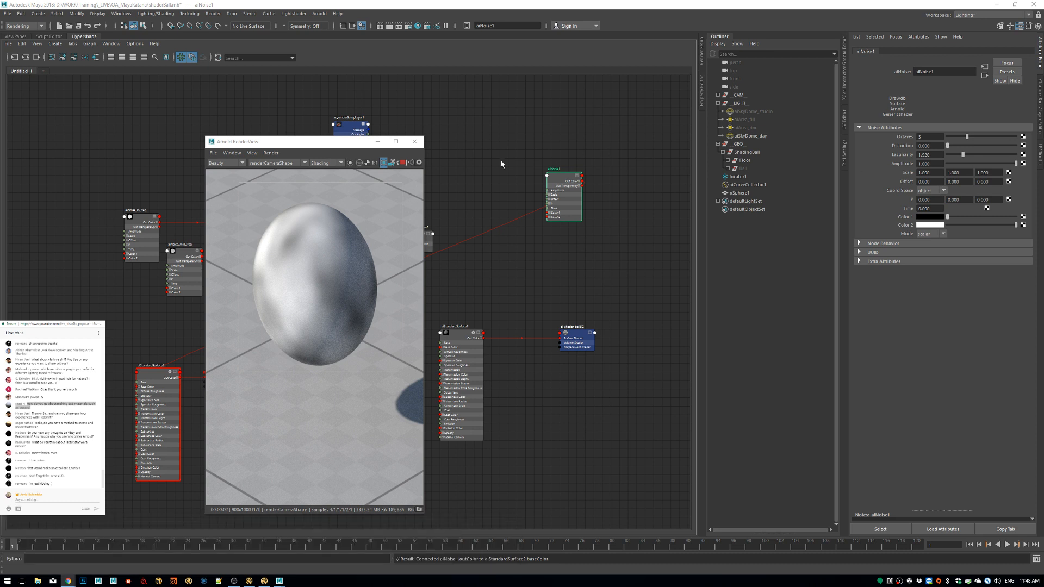
left_click_drag(424, 135, 415, 269)
middle_click_drag(319, 351, 309, 410)
left_click_drag(309, 274, 711, 229)
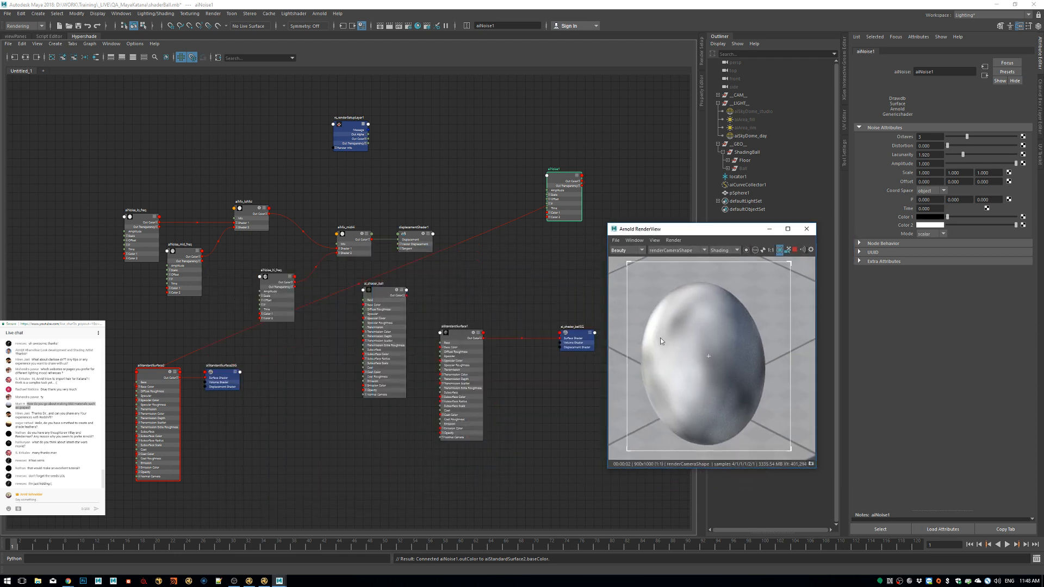
Move the aiNoise1 node beside the input side of aiStandardSurface2 in the node graph.
left_click_drag(559, 180, 25, 363)
middle_click_drag(118, 348, 362, 319, "alt")
scroll(326, 384, "up", 3)
Add an aiRange node to the graph below the connection between aiNoise1 and aiStandardSurface2.
left_click(302, 375)
key("Tab")
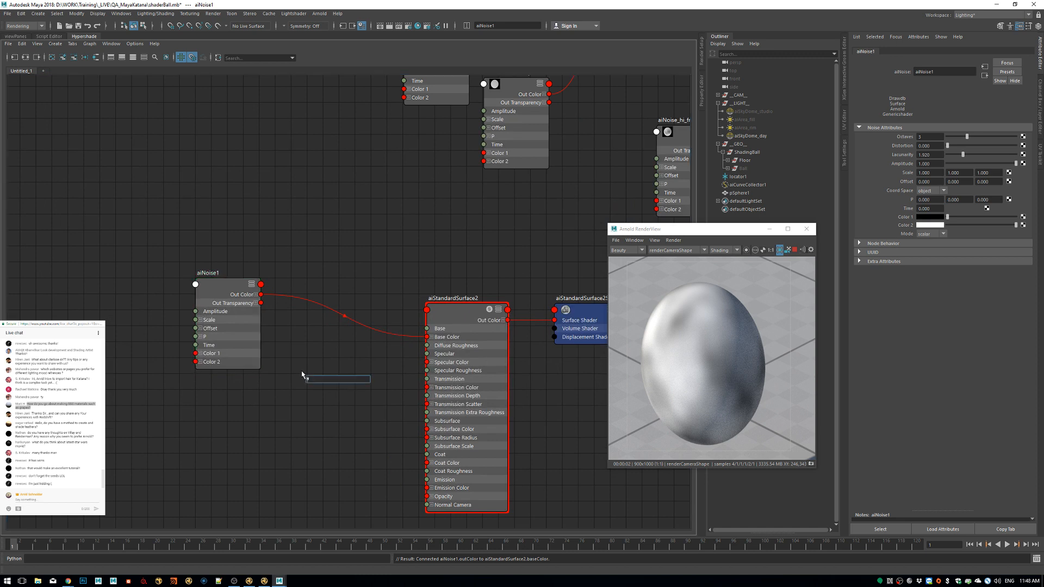
type("rem")
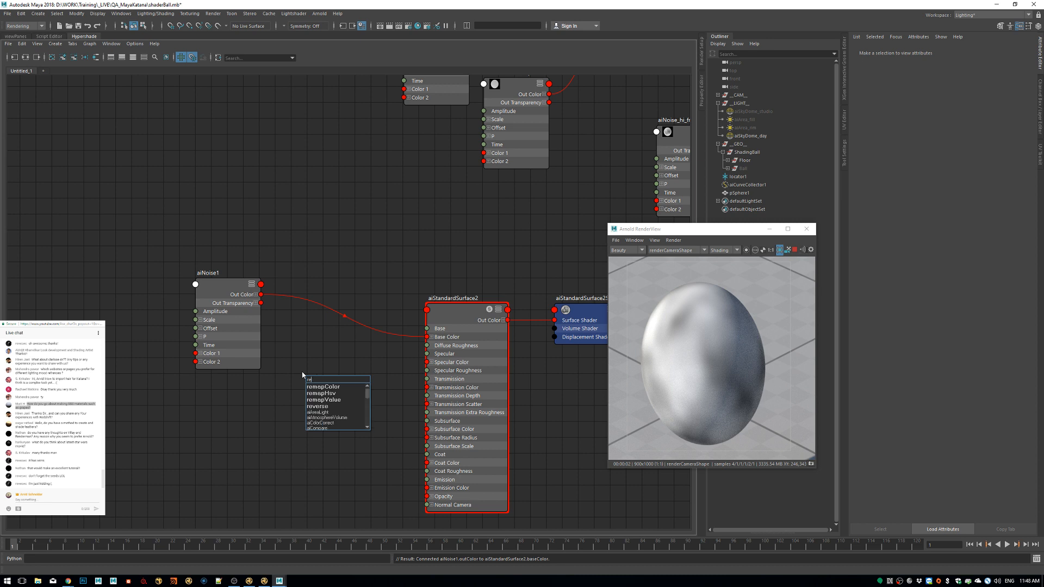
key("BackSpace")
key("BackSpace")
key("BackSpace")
type("rang")
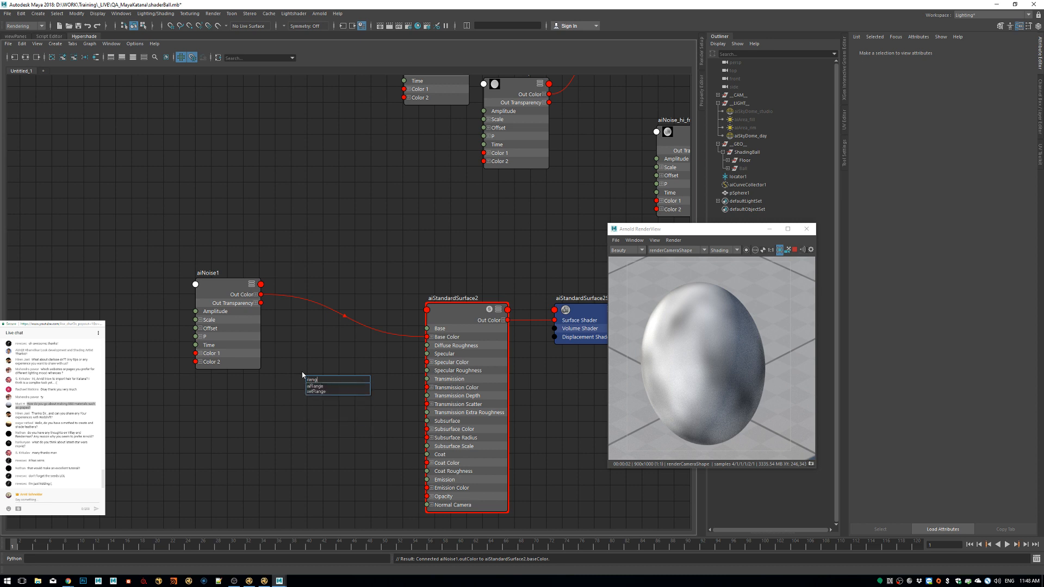
key("Down")
key("Return")
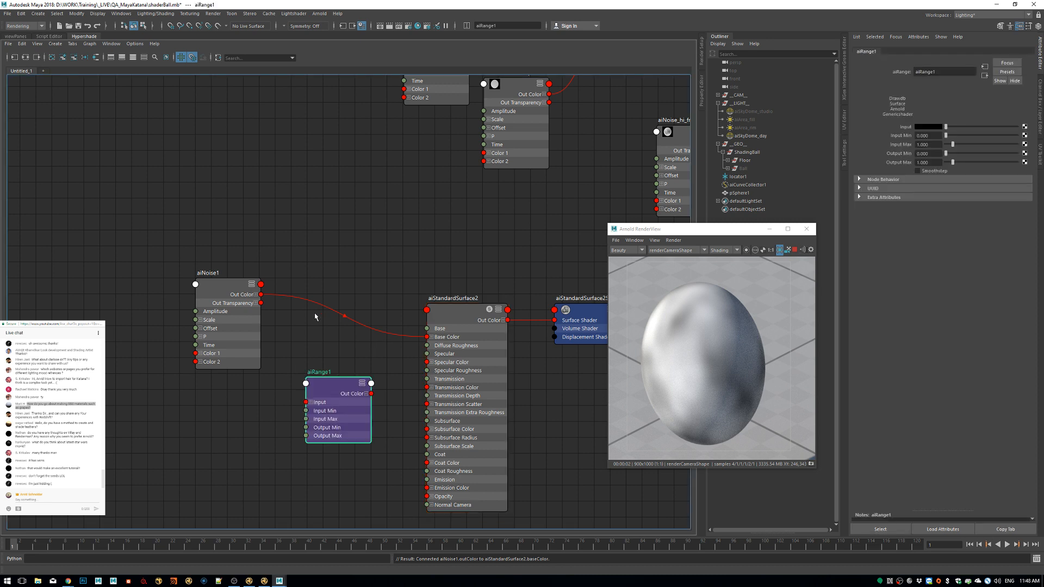
Route the aiNoise1 Out Color through the aiRange node's Input into the material's Base Color, placing aiRange between both nodes.
left_click_drag(260, 295, 306, 403)
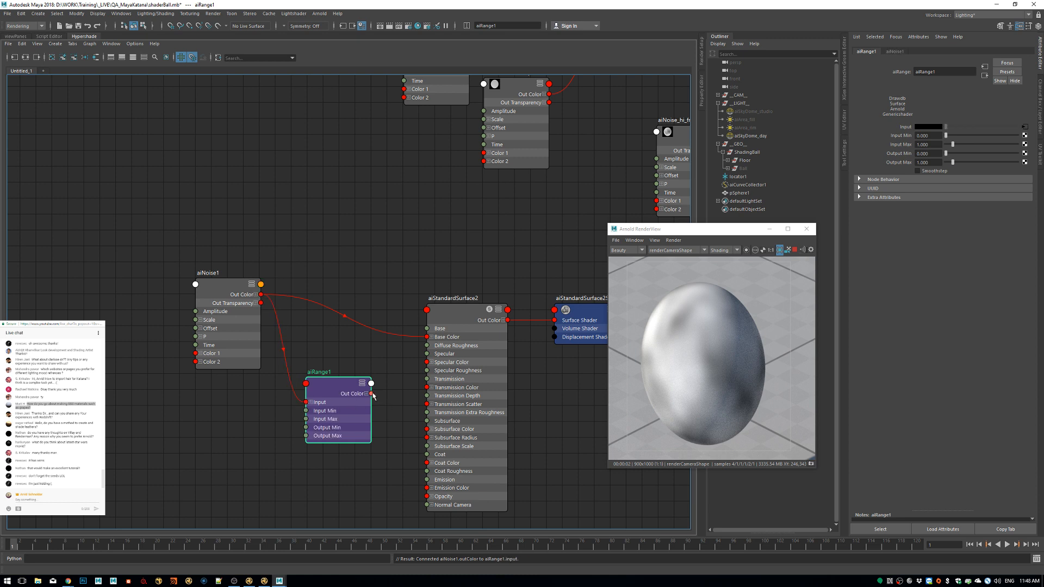
left_click_drag(372, 394, 428, 338)
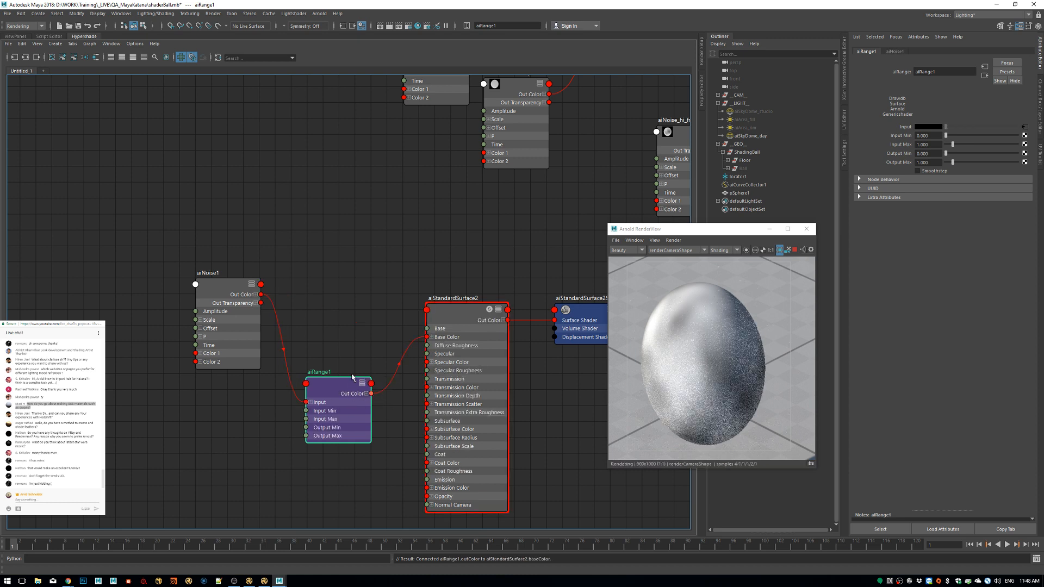
left_click_drag(353, 377, 325, 331)
Isolate the selected node's output in the RenderView and raise the aiRange Input Min to 0.580.
left_click(746, 249)
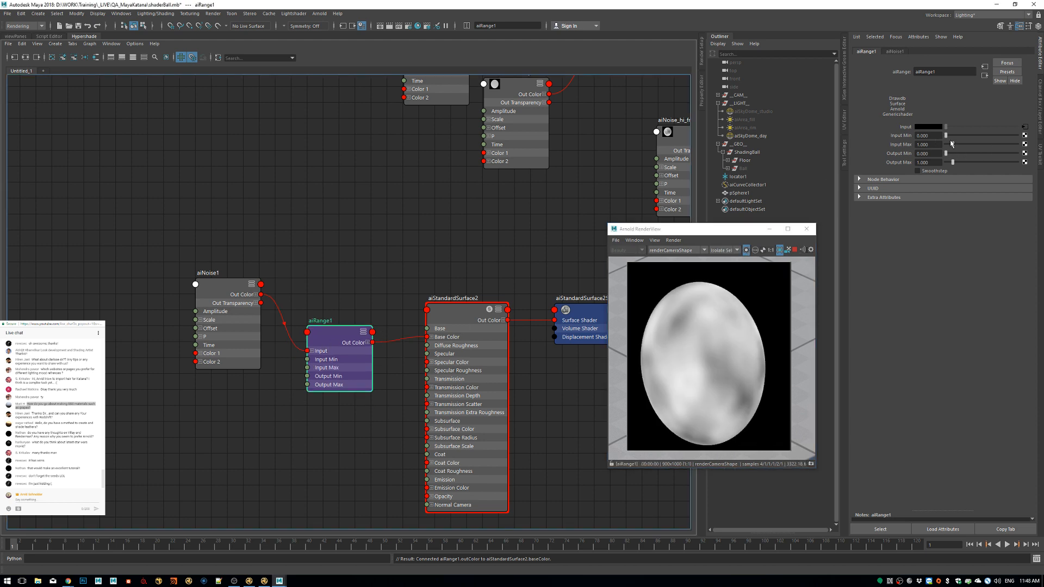
left_click_drag(946, 136, 960, 140)
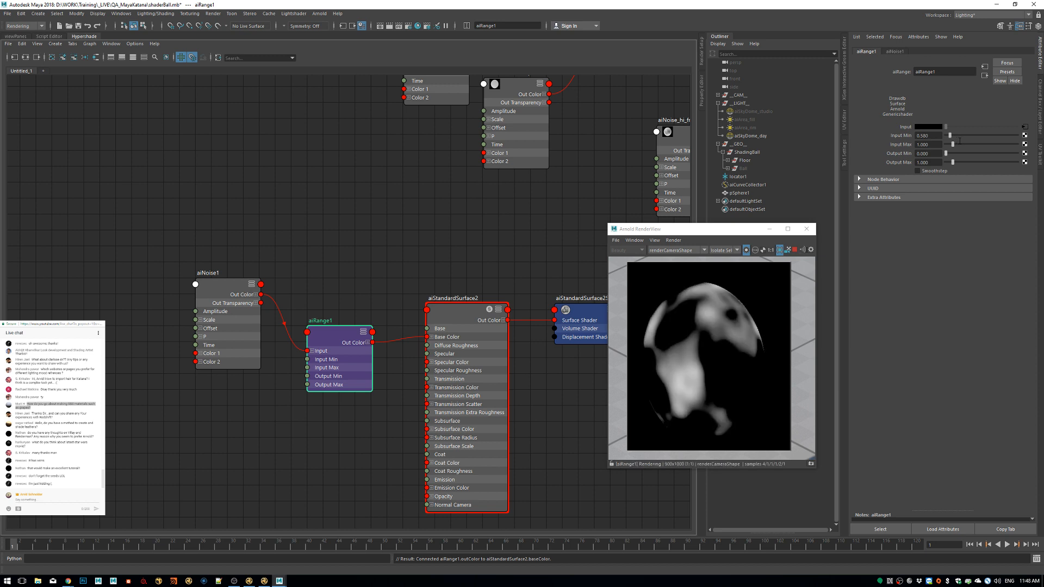
left_click(444, 327)
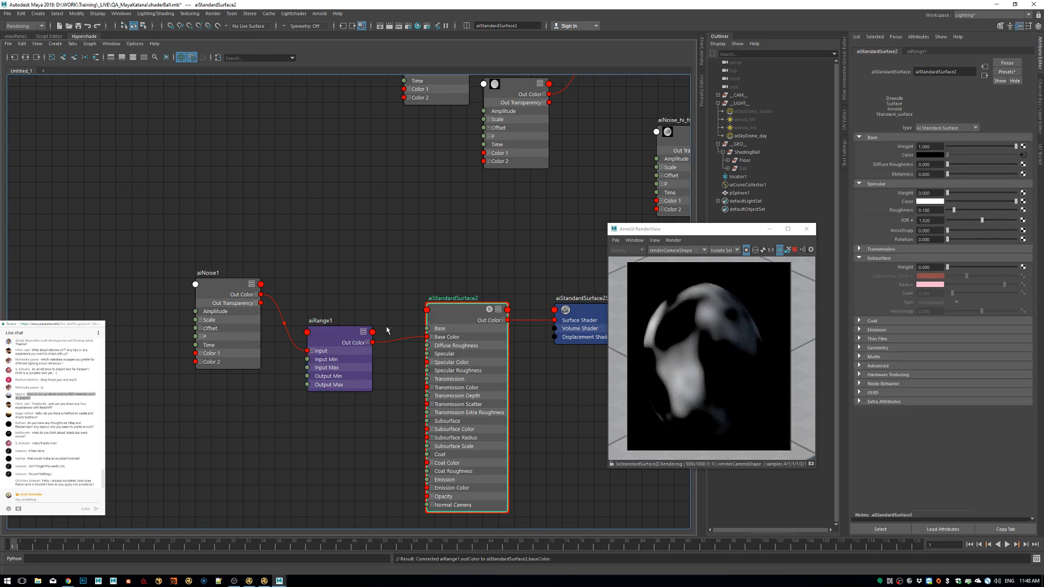
Raise the aiNoise1 octaves to 7, preview the aiRange output, and return the RenderView to full Shading.
left_click(212, 294)
left_click_drag(967, 136, 986, 137)
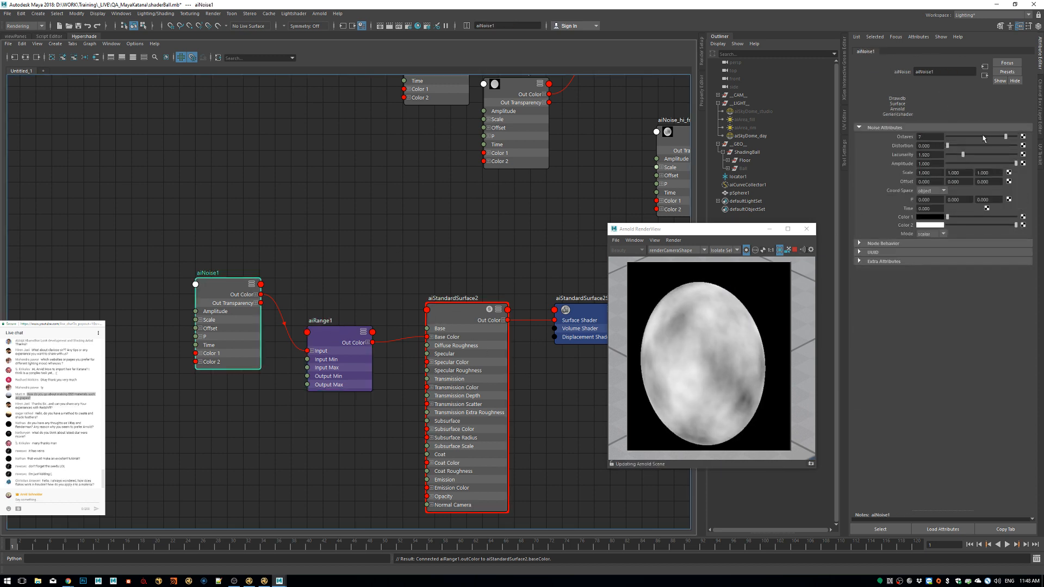
left_click(341, 334)
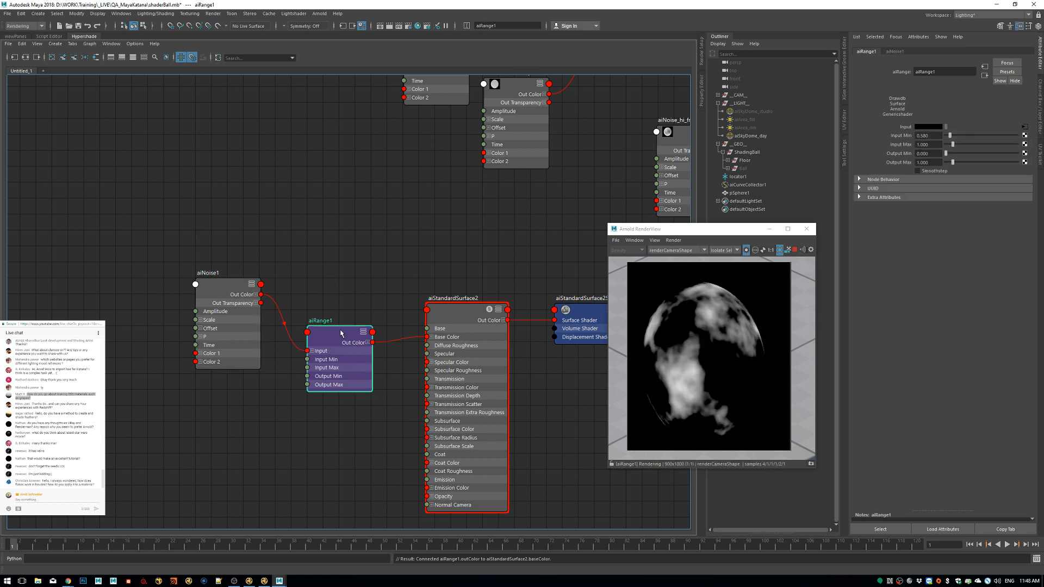
left_click(747, 251)
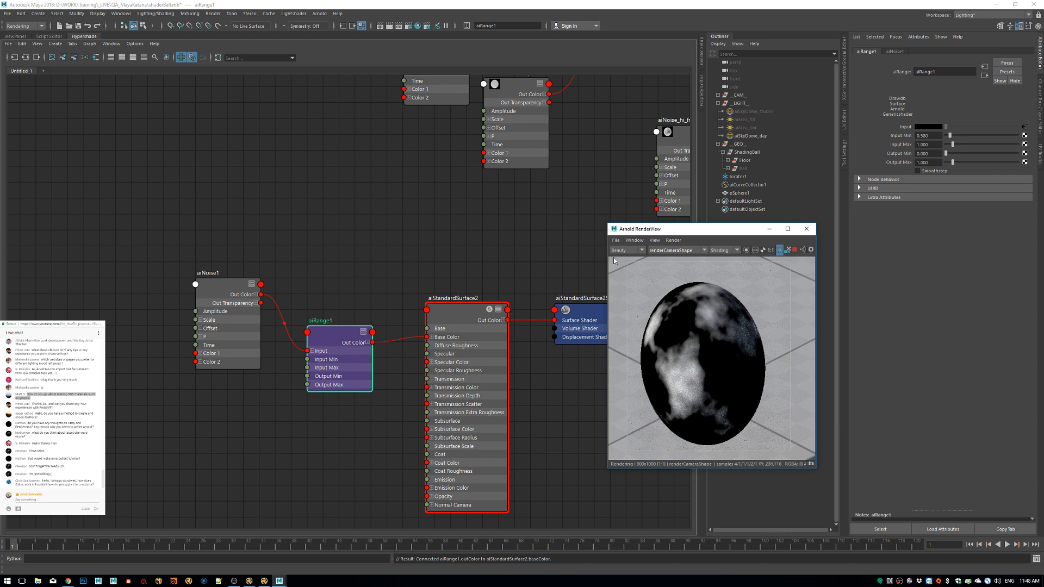
middle_click_drag(397, 221, 283, 213, "alt")
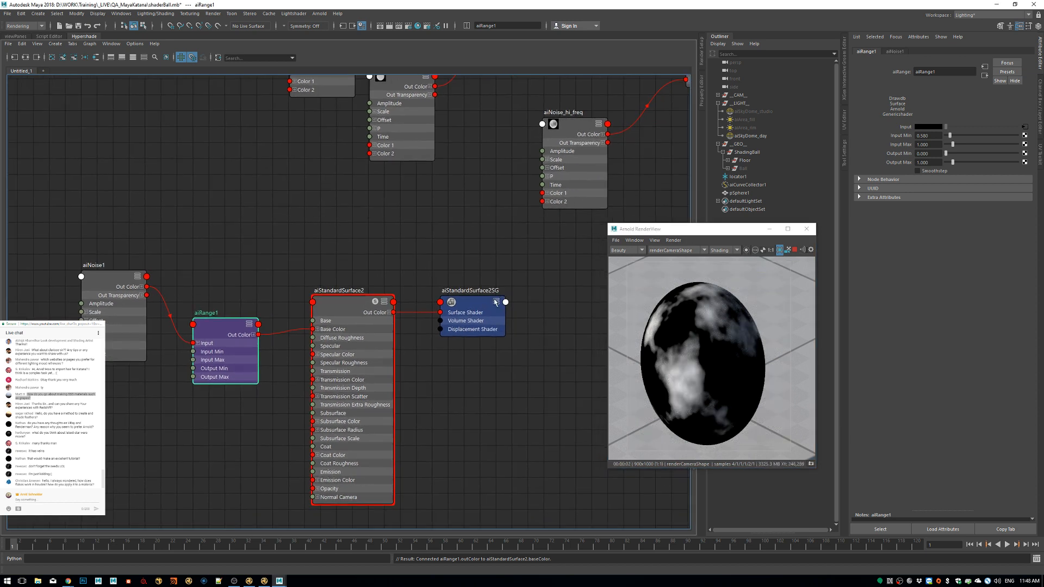
middle_click_drag(408, 282, 487, 233, "alt")
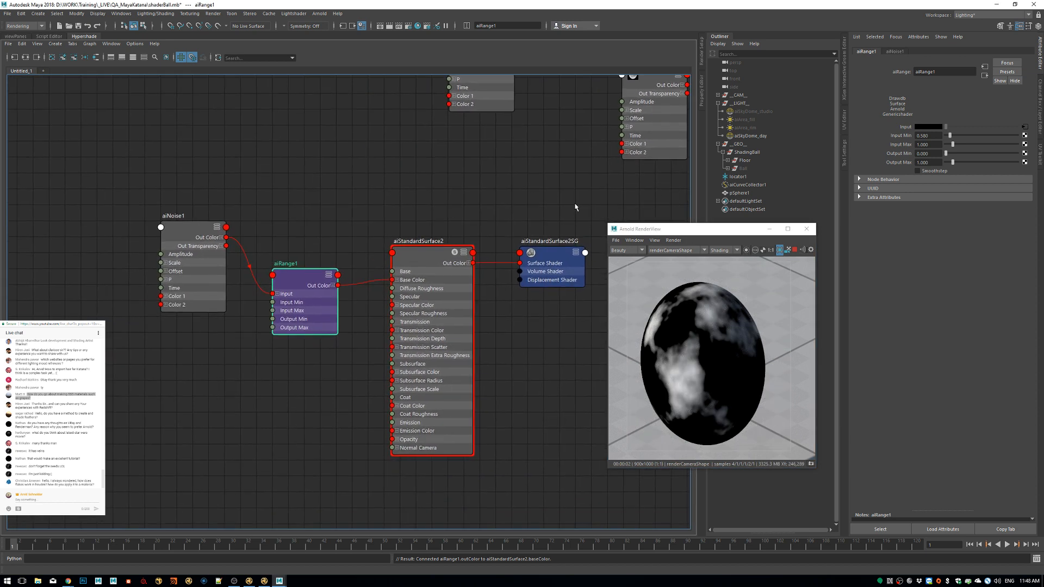
Raise the Subsurface Weight of the aiStandardSurface2 material to 1.000.
left_click(431, 258)
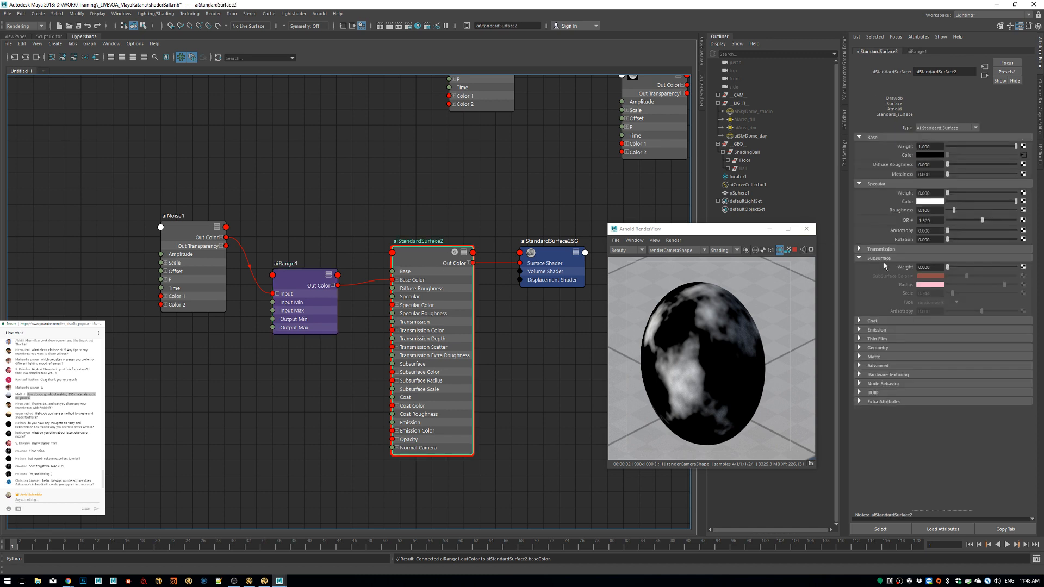
left_click_drag(952, 267, 985, 275)
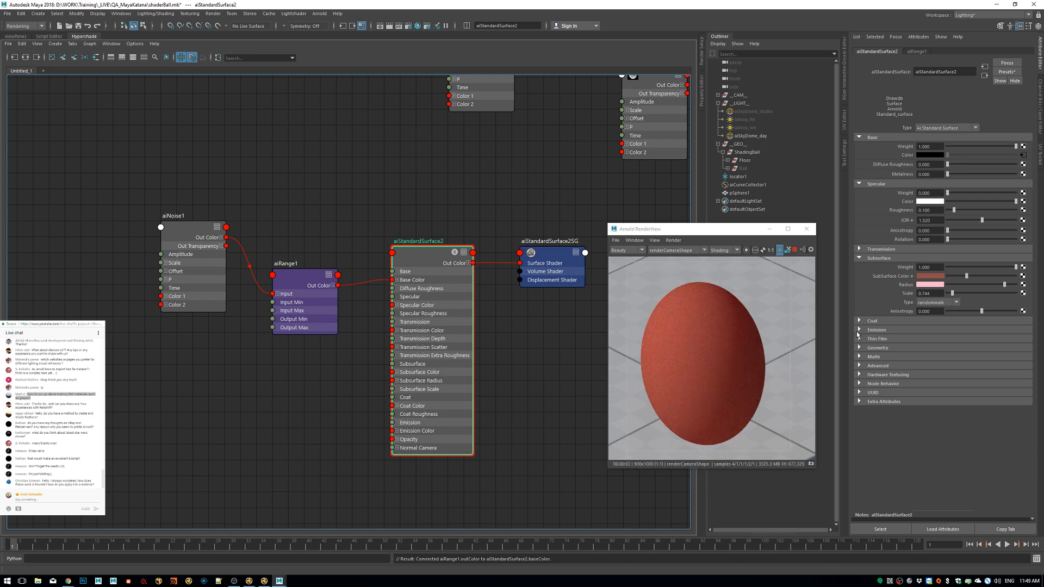
left_click_drag(977, 270, 1018, 268)
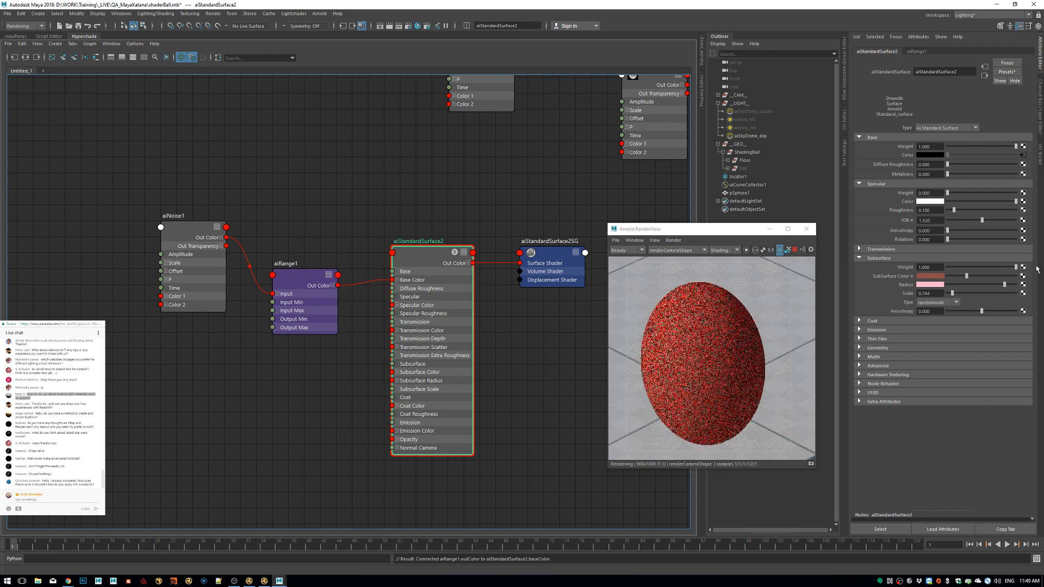
Add a reverse node to the graph below aiRange1.
middle_click_drag(326, 272, 311, 242, "alt")
left_click_drag(358, 359, 290, 352)
type("re")
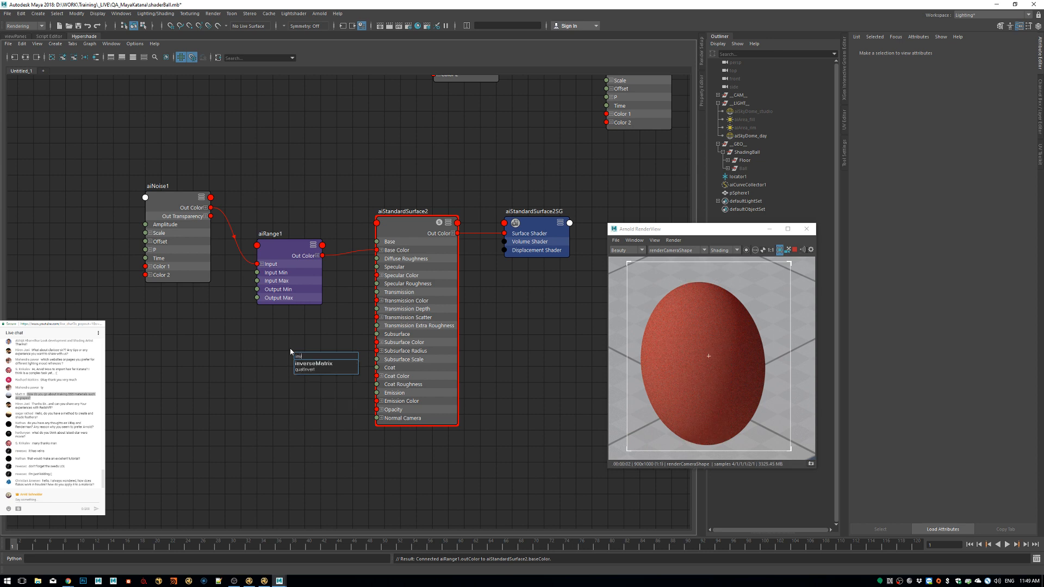
type("verse")
key("Return")
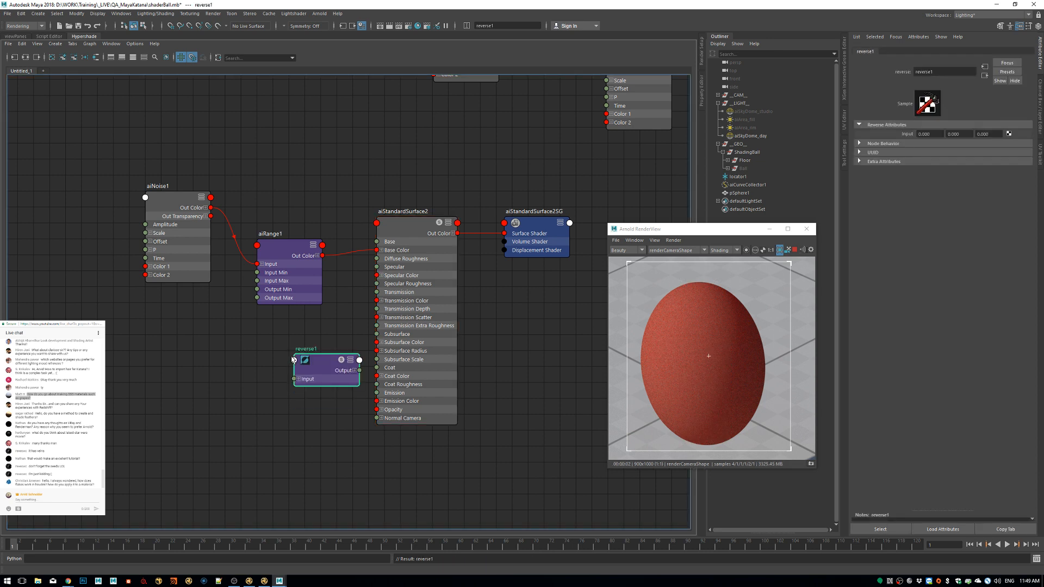
Connect aiRange1 Out Color to the reverse node's Input, and its Output X to the Subsurface weight of aiStandardSurface2, spacing the nodes apart.
left_click_drag(576, 201, 533, 235)
left_click(403, 260)
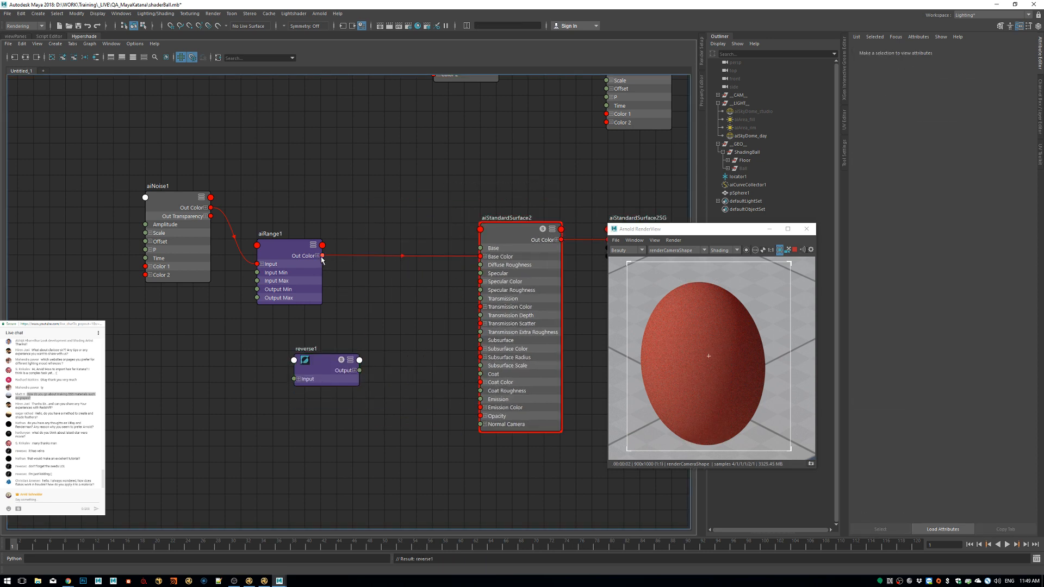
left_click_drag(322, 256, 294, 379)
left_click(354, 372)
left_click_drag(359, 379, 486, 344)
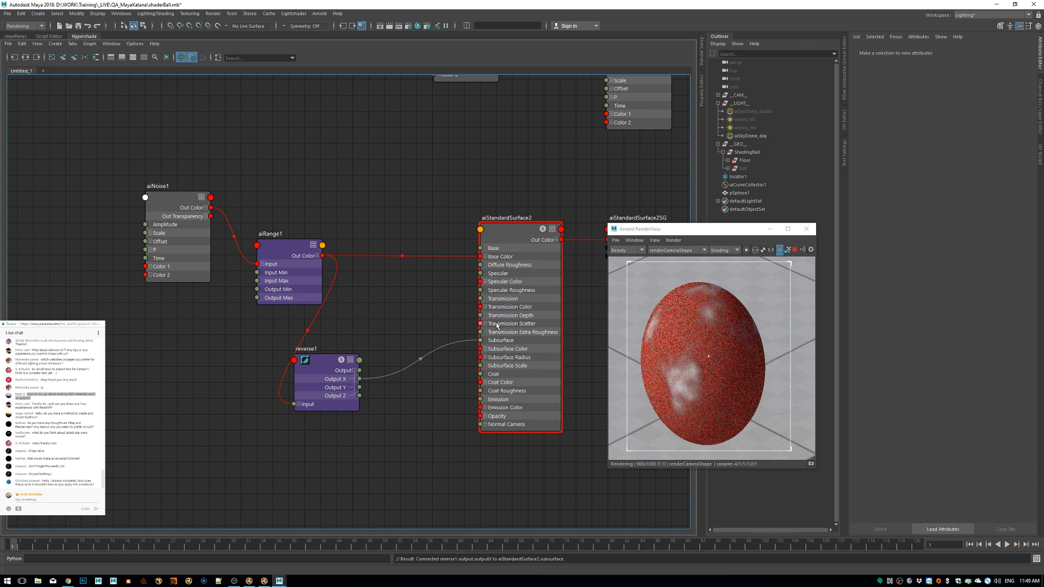
Set the material's Specular Weight to 1.000 and Roughness to about 0.48, and slightly darken the SubSurface Color.
left_click_drag(719, 229, 713, 225)
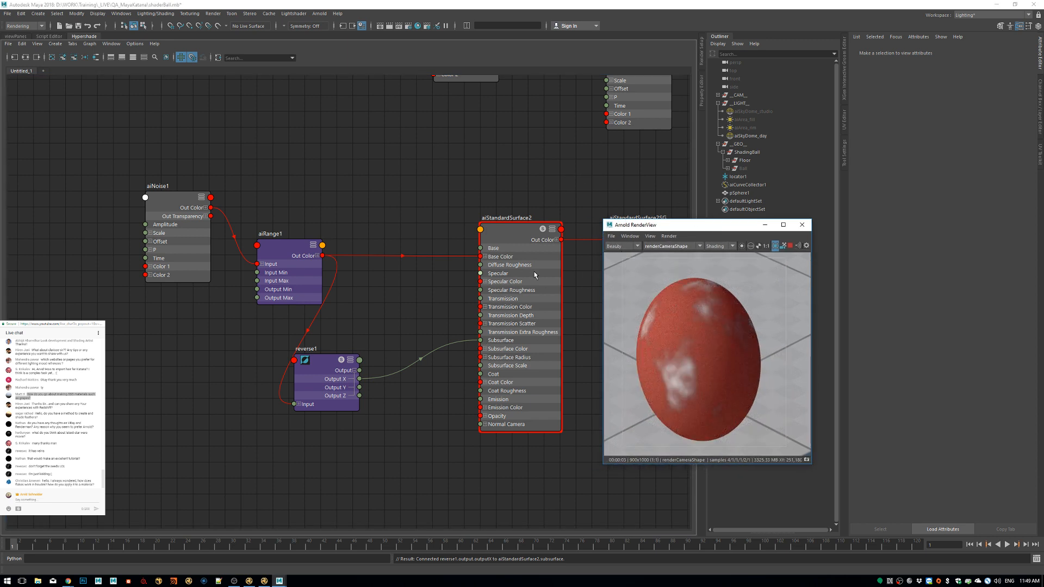
left_click(509, 235)
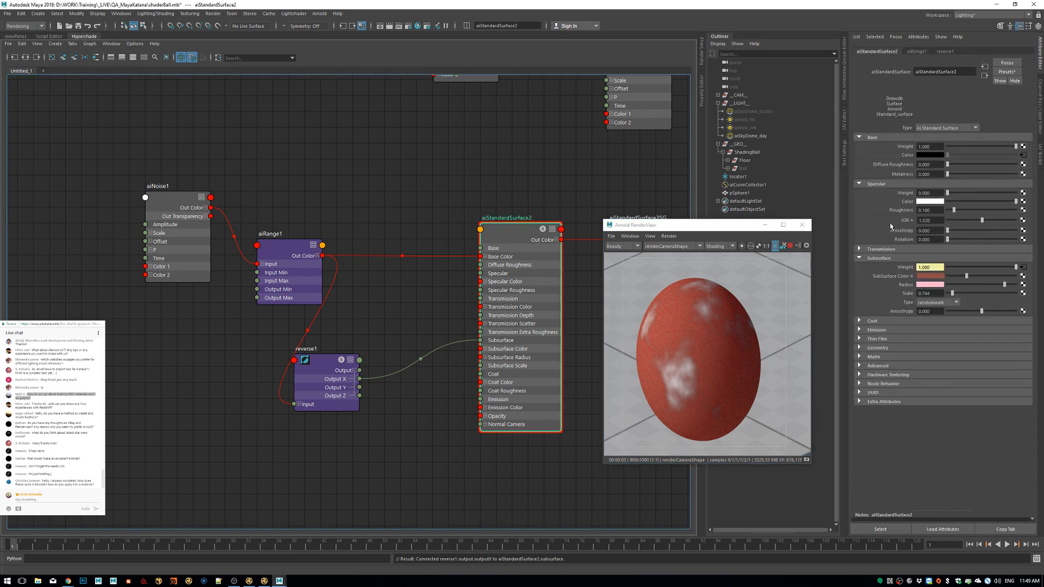
left_click_drag(960, 193, 1017, 193)
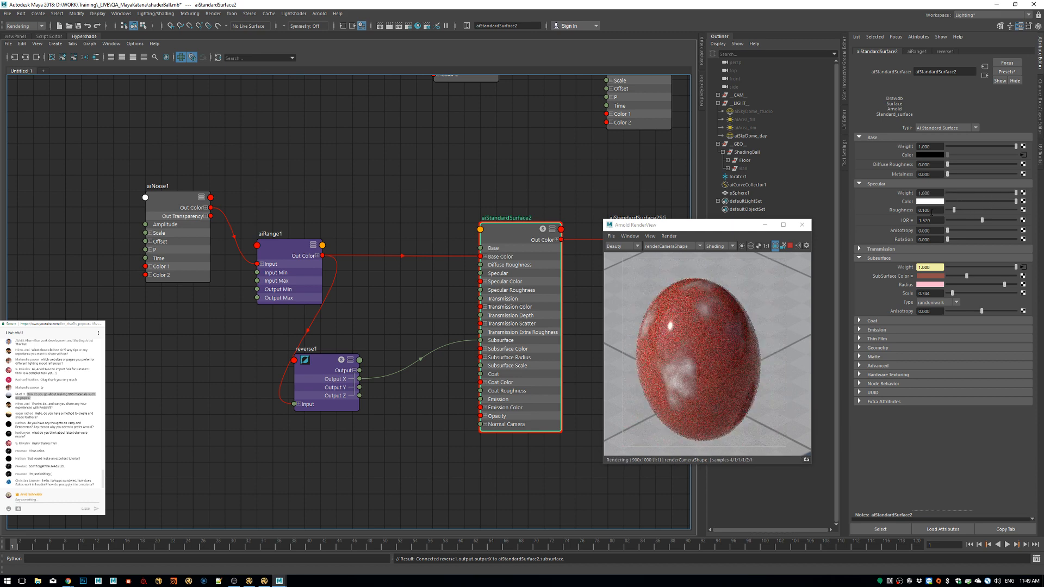
left_click_drag(953, 212, 974, 212)
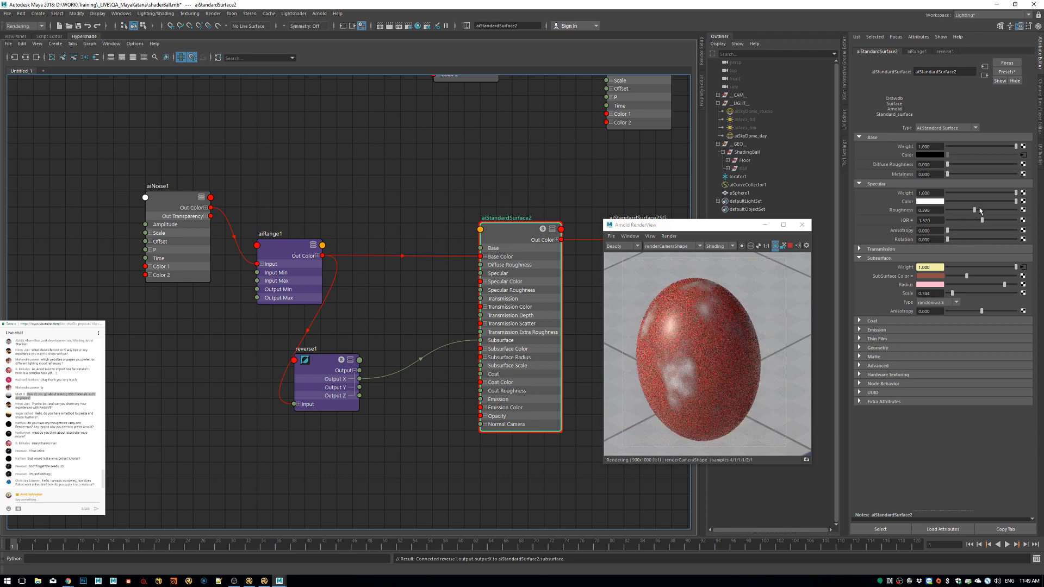
left_click_drag(967, 277, 965, 277)
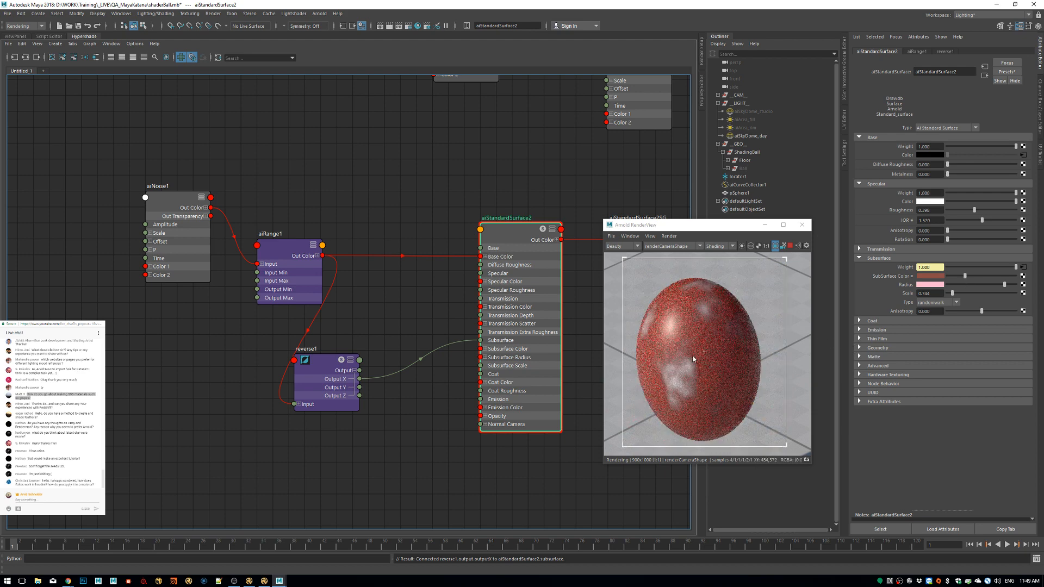
left_click_drag(974, 211, 981, 212)
Set the Coat Weight to 1.000 and drive coatRoughness with the outColorR of a new aiNoise texture.
left_click(872, 322)
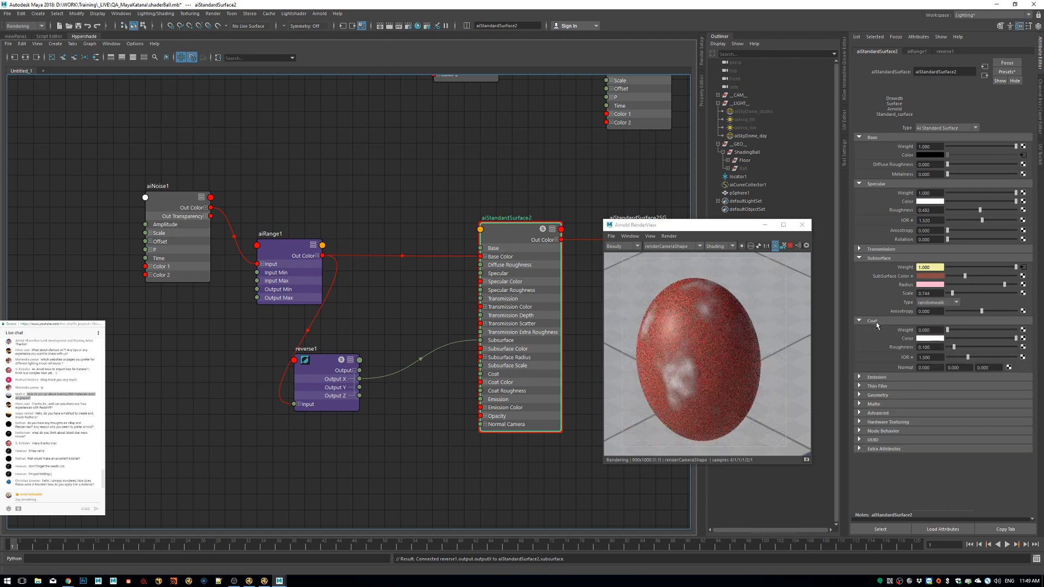
left_click_drag(948, 330, 1017, 330)
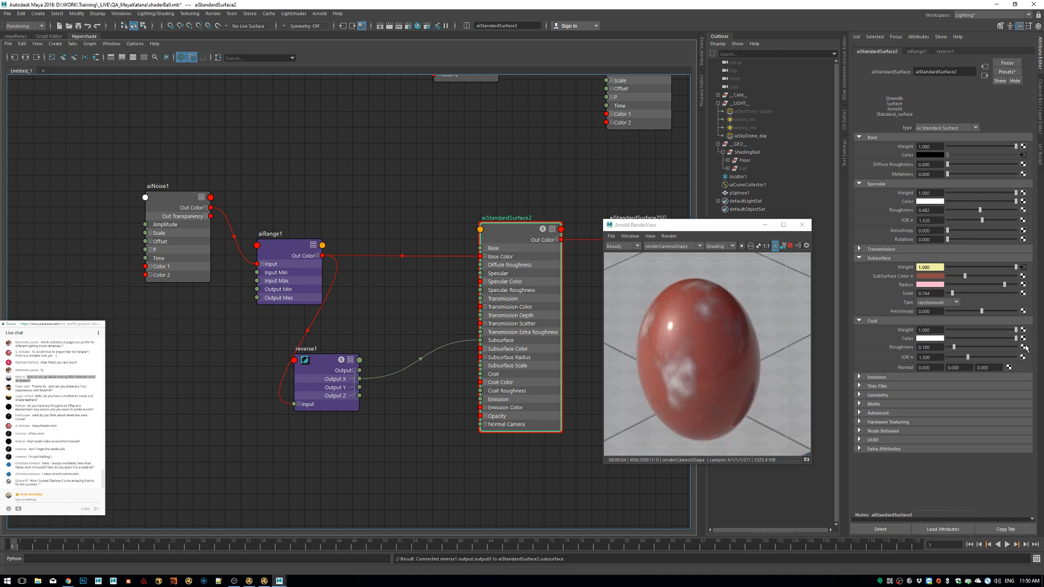
left_click(1023, 348)
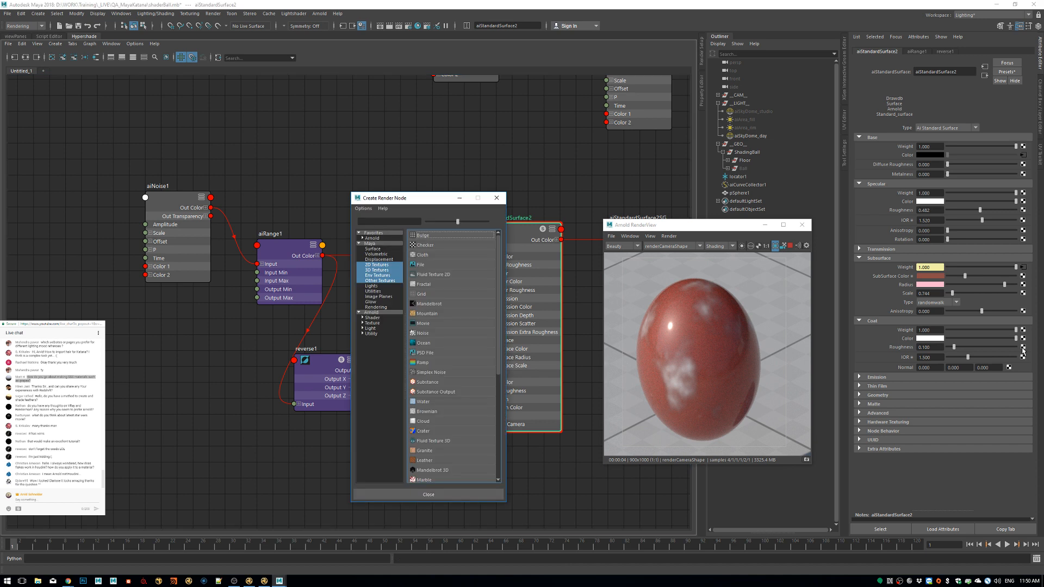
left_click(363, 318)
left_click(363, 318)
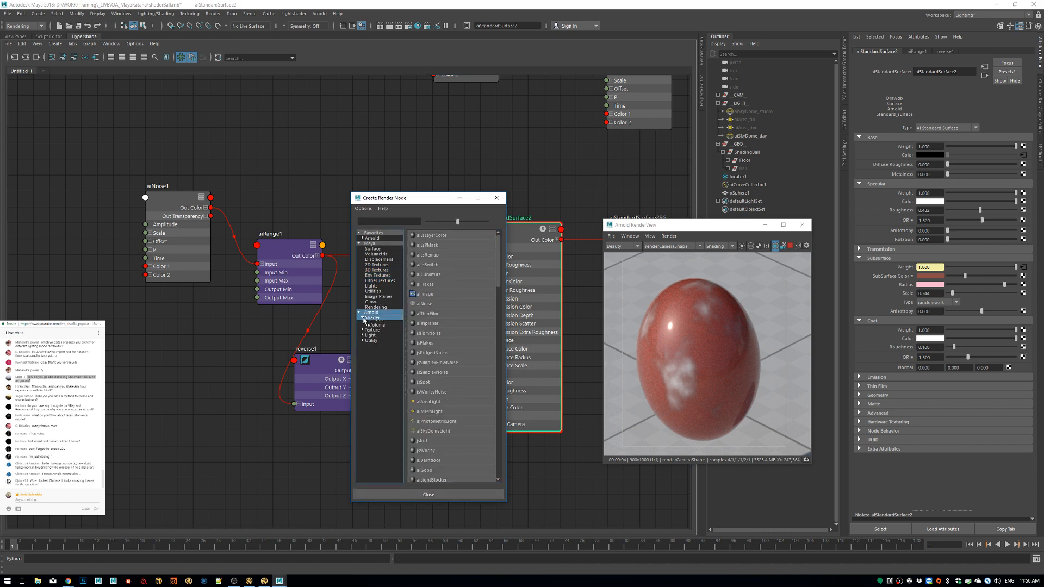
left_click(429, 304)
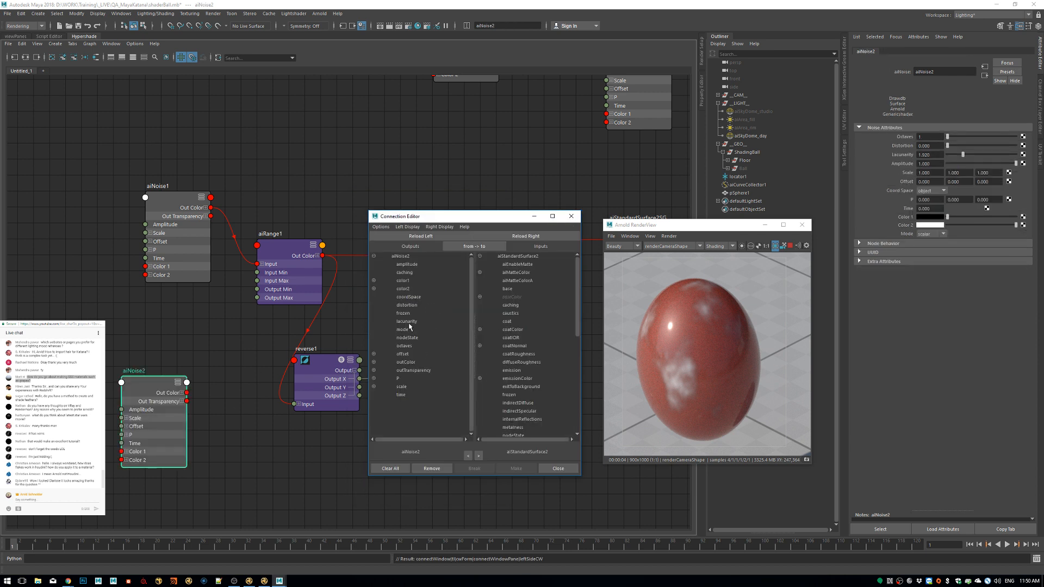
left_click(374, 362)
left_click(403, 370)
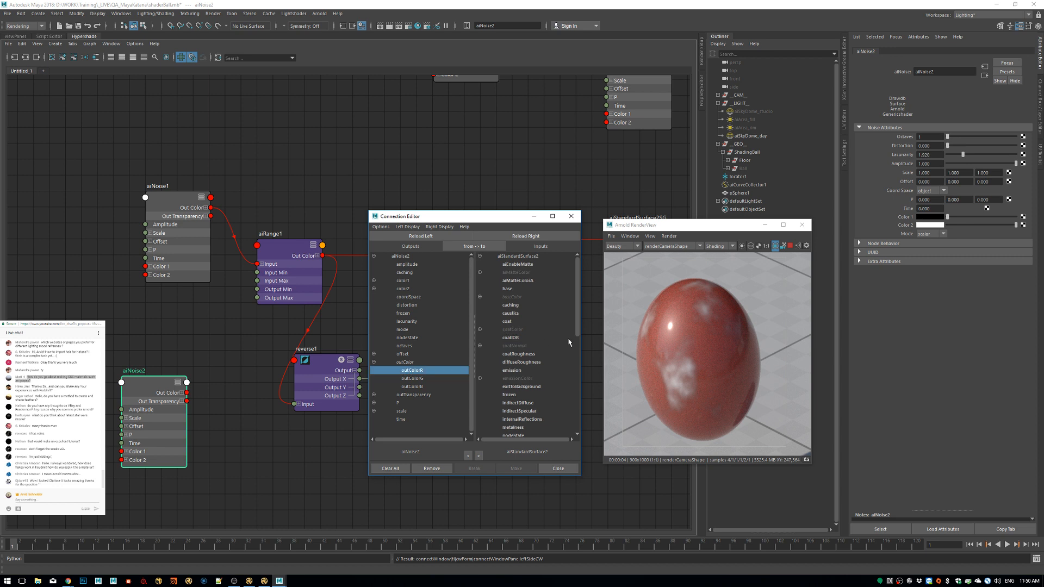
scroll(533, 342, "down", 3)
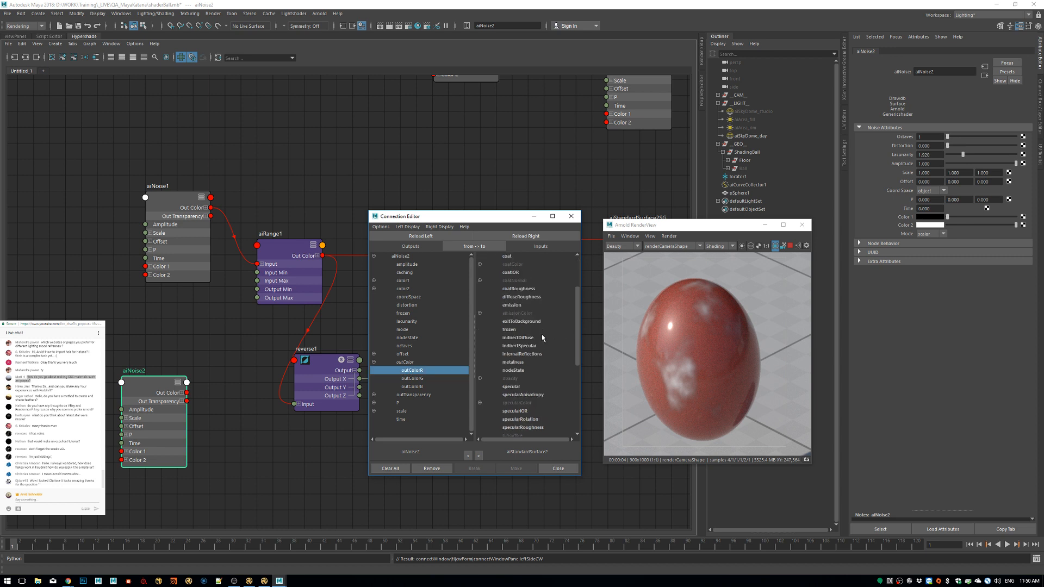
left_click(519, 289)
left_click(566, 470)
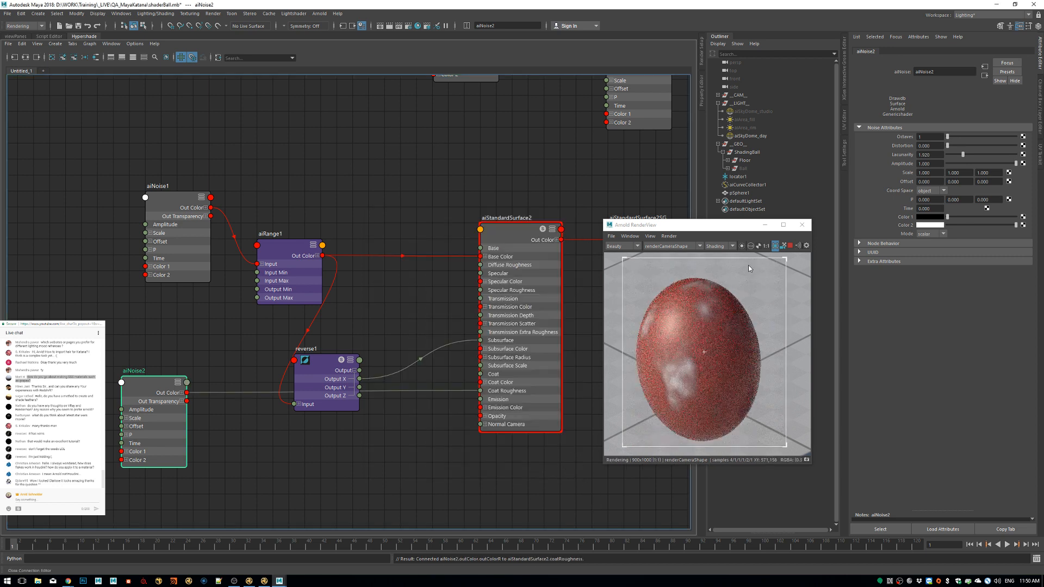
Tune aiNoise2 using an isolated preview: Octaves 6, Distortion about 1.9, Color 1 dark grey and Color 2 light grey, ending in full Shading.
left_click(741, 245)
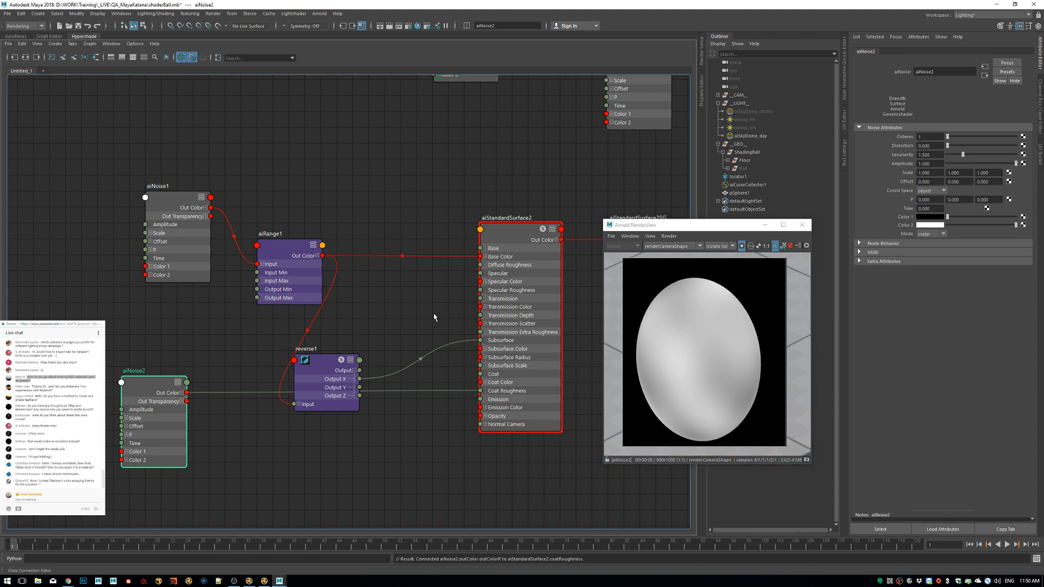
mouse_move(948, 137)
left_mouse_down()
mouse_move(1006, 137)
mouse_move(961, 146)
left_mouse_up()
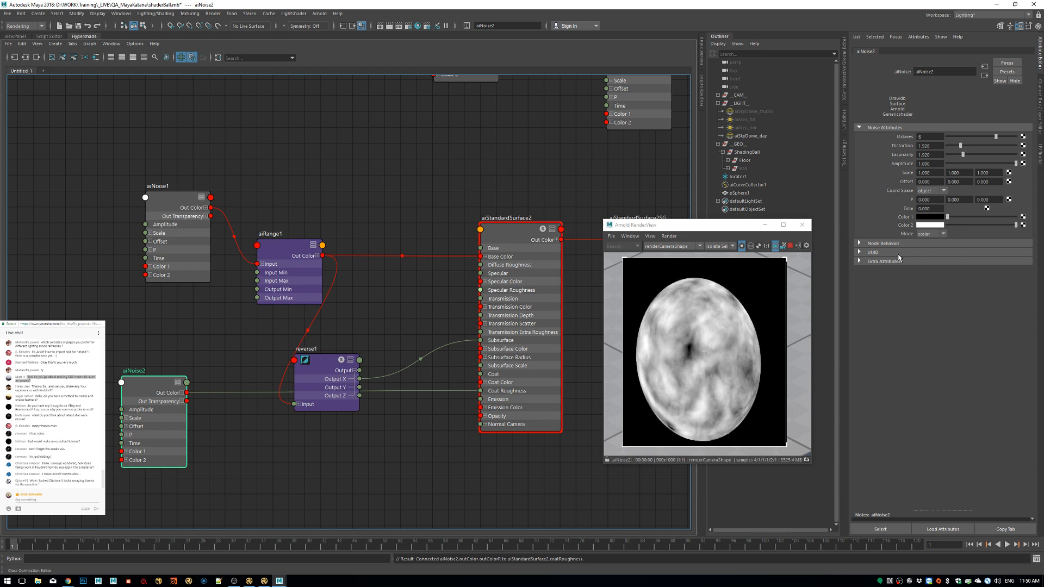
mouse_move(960, 217)
left_mouse_down()
mouse_move(941, 213)
mouse_move(967, 226)
left_mouse_up()
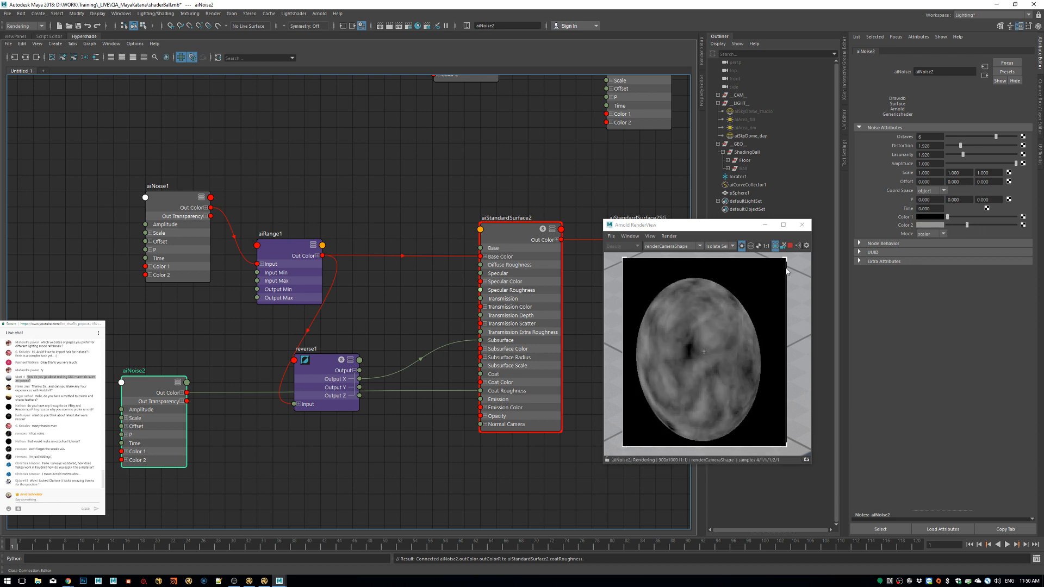
left_click(743, 246)
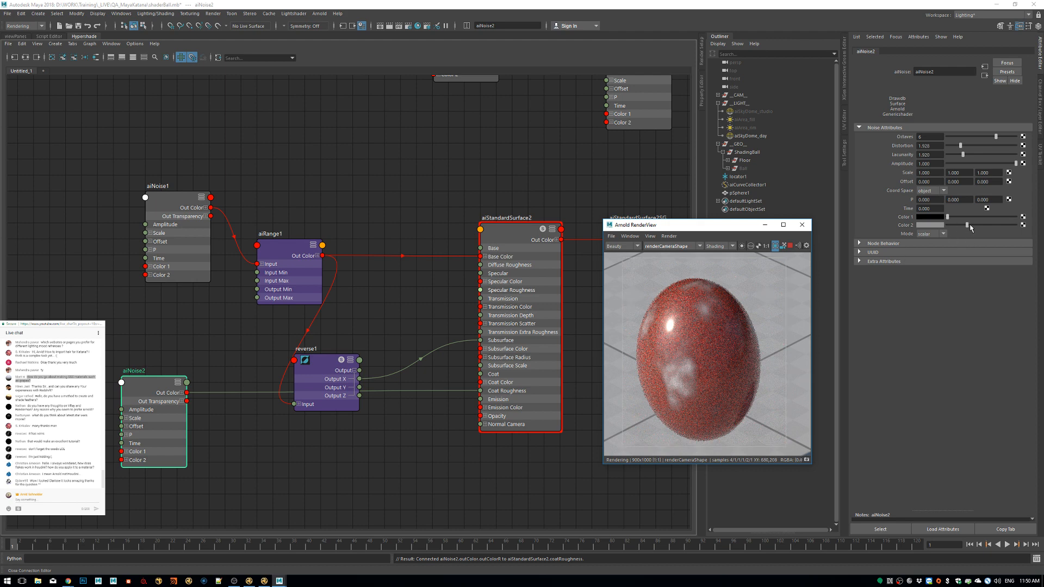
left_click_drag(972, 228, 977, 229)
left_click_drag(948, 217, 978, 225)
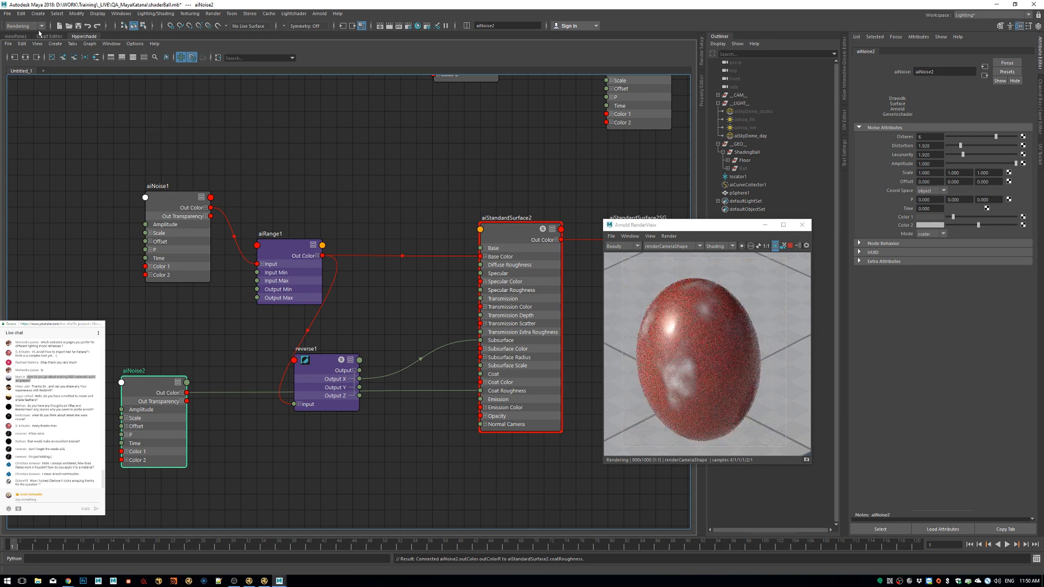
Render through perspShape in the RenderView and frame the selected ellipsoid from a low angle in the perspective viewport.
left_click(16, 36)
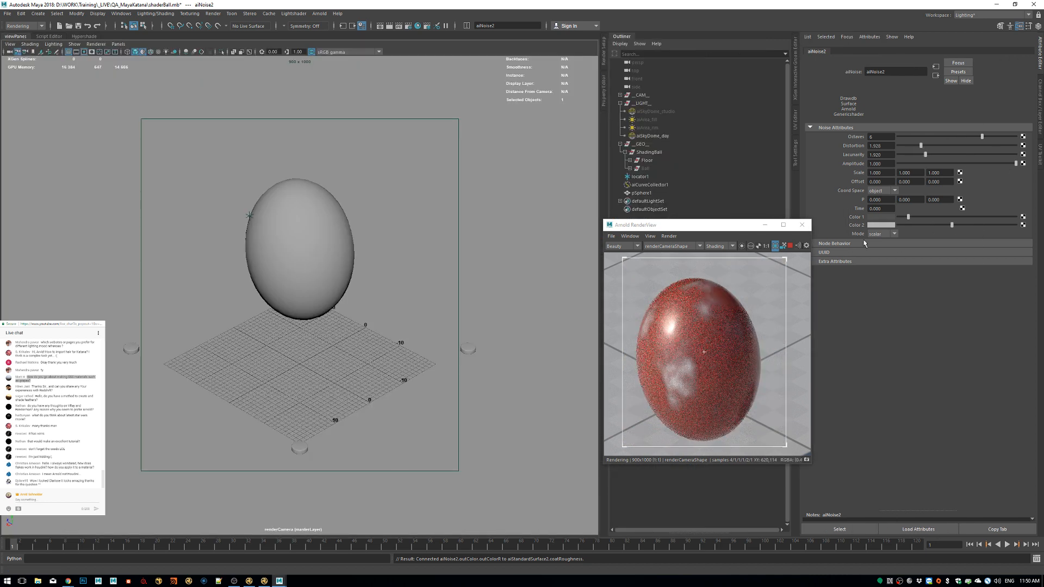
left_click(671, 247)
left_click(676, 257)
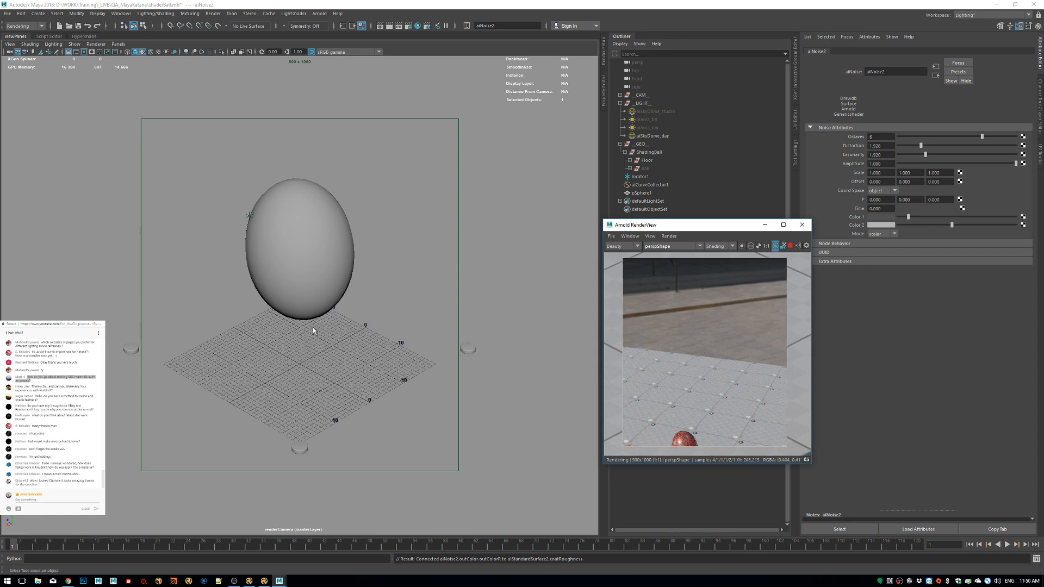
left_click(313, 283)
key("space")
left_click_drag(369, 331, 405, 282)
key("f")
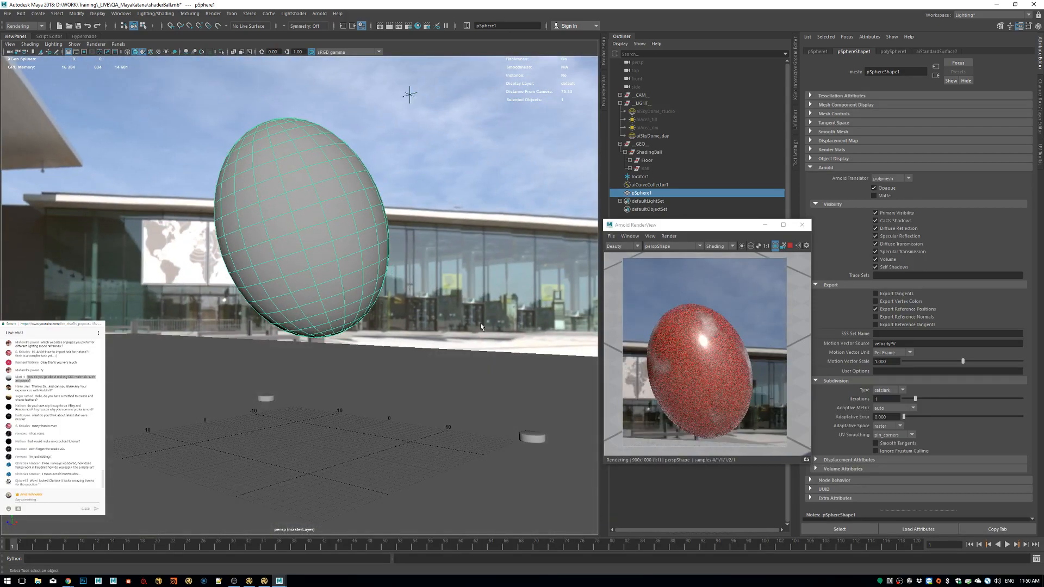
Close the RenderView and review the grape bundle reference photo in Chrome before returning to Maya.
left_click(804, 228)
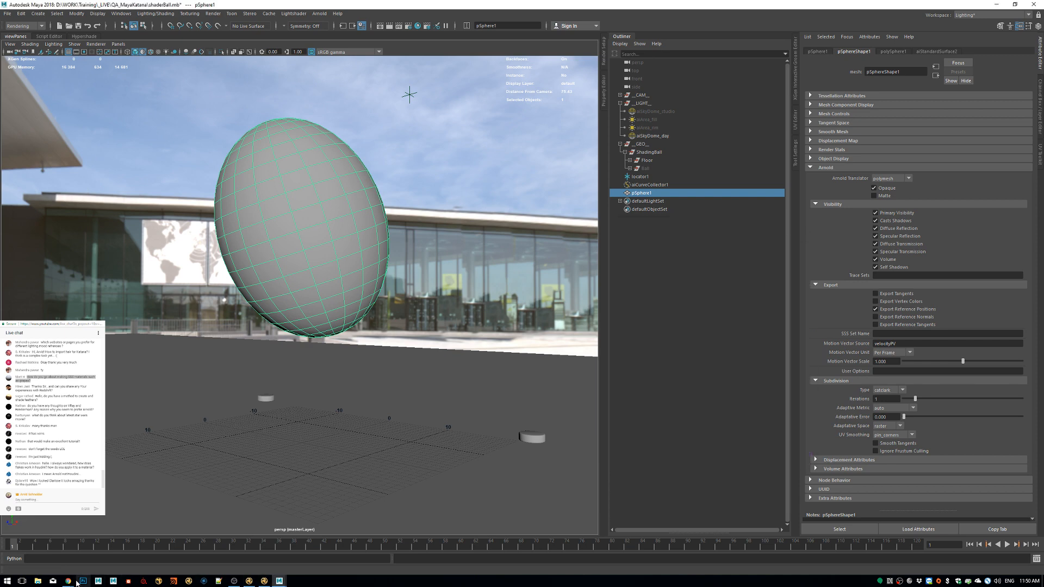
mouse_move(77, 583)
left_click(472, 541)
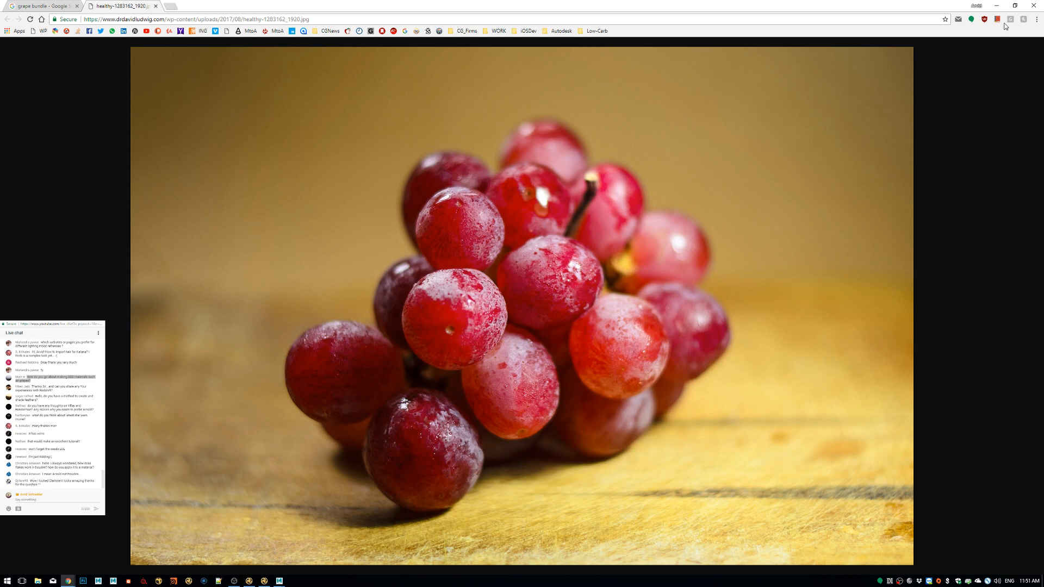
left_click(997, 6)
Read through the next live-chat questions on Redshift experience, creating feathers and renderer preferences.
left_click_drag(32, 386, 63, 391)
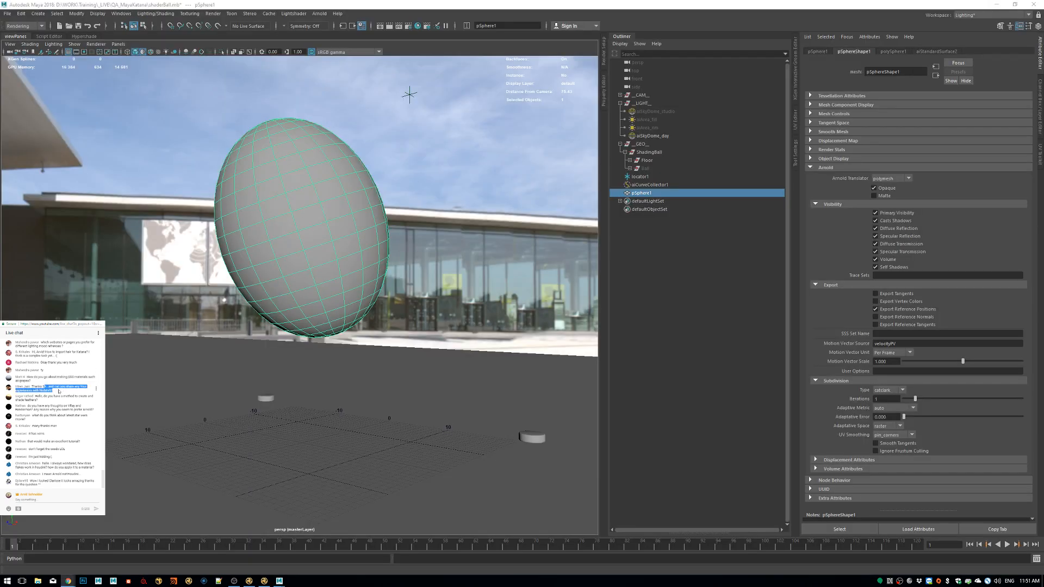
left_click(55, 396)
left_click_drag(41, 397, 38, 400)
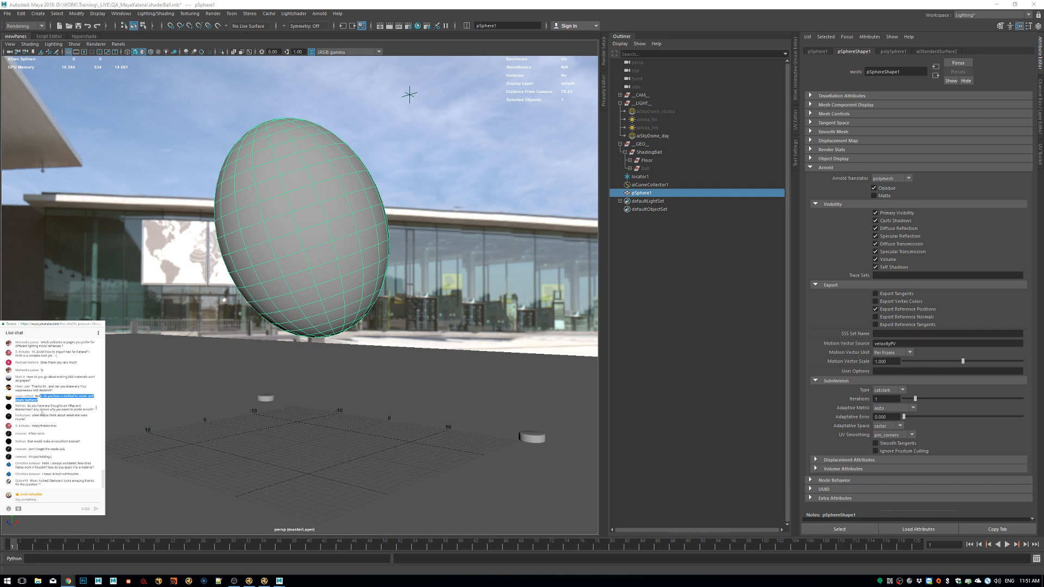
left_click_drag(31, 409, 77, 406)
left_click(36, 413)
double_click(24, 410)
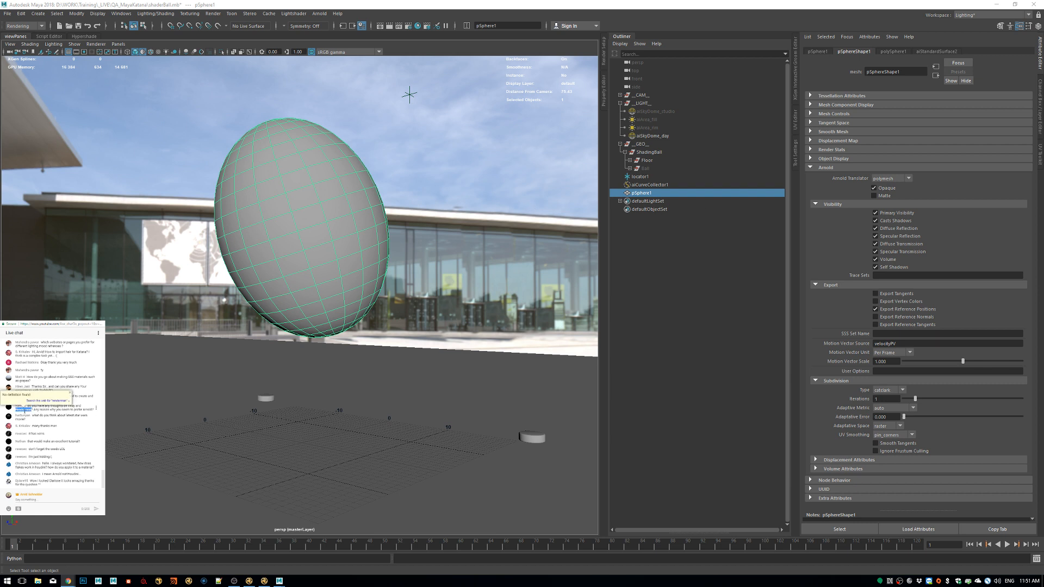
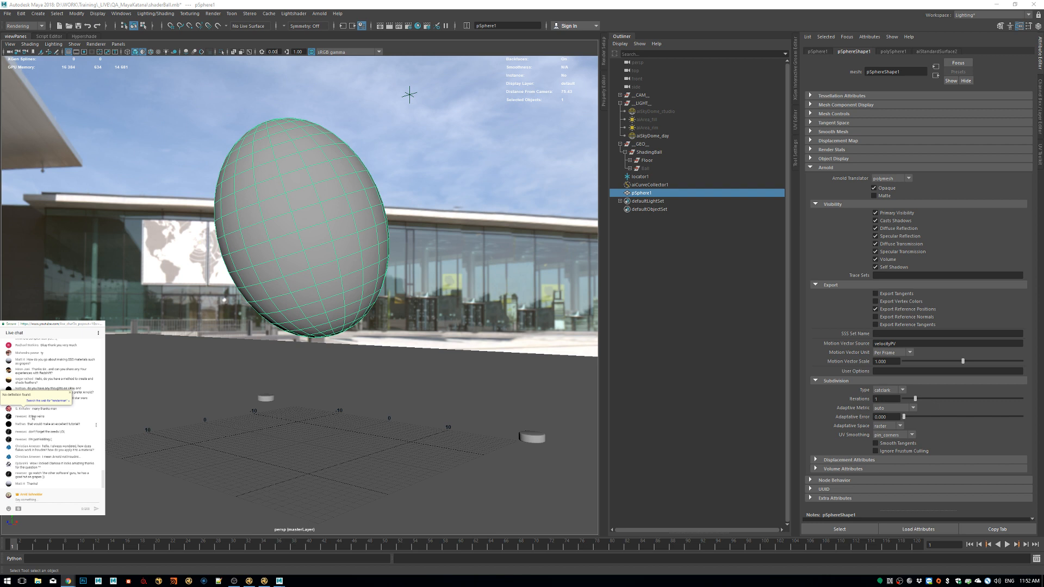
left_click(66, 416)
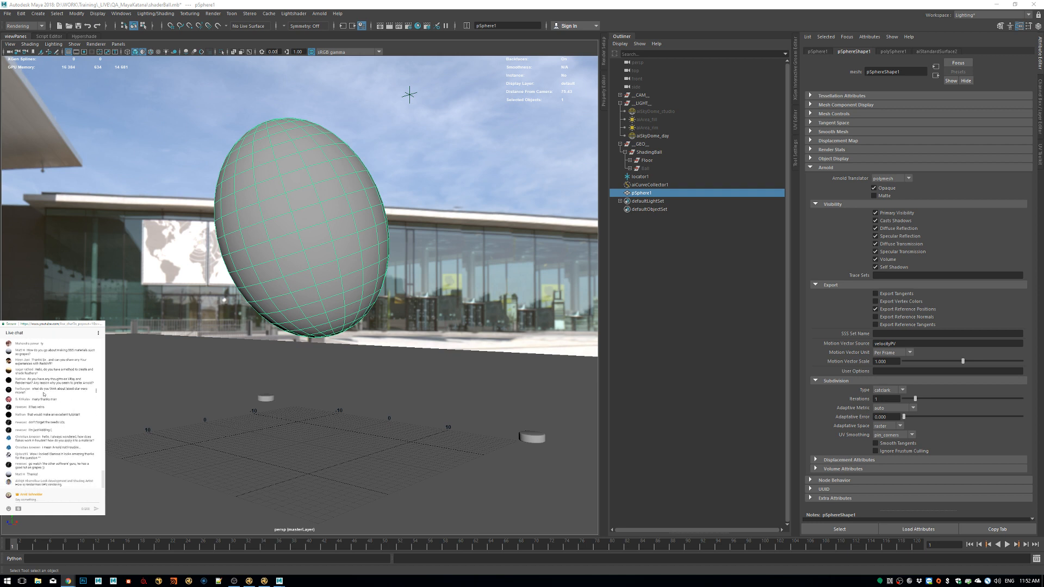
Read the next live-chat questions, including how flakes work in Arnold and how to apply them to a material.
left_click_drag(44, 394, 69, 389)
double_click(76, 389)
left_click(58, 395)
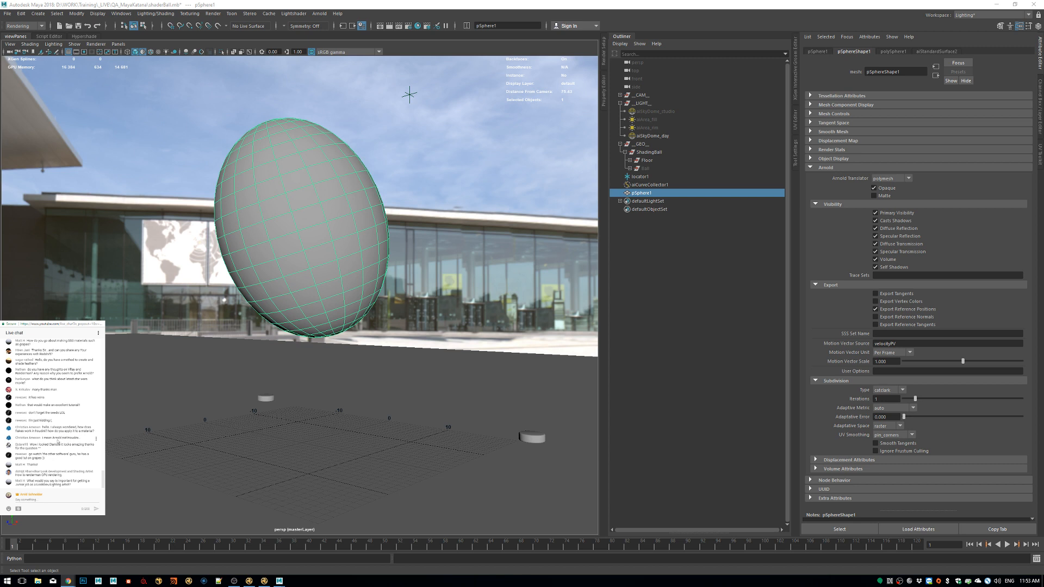
double_click(57, 438)
left_click(74, 439)
Assign a new aiStandardSurface material to the ellipsoid pSphere1 and graph its shading network on a fresh Hypershade tab.
right_click_drag(343, 192, 434, 401)
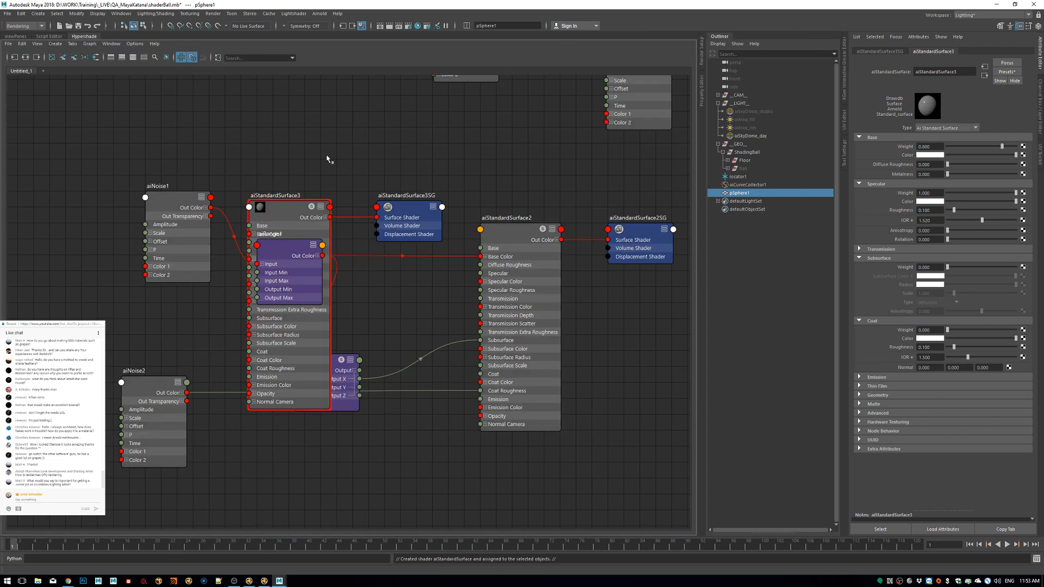
scroll(489, 272, "down", 6)
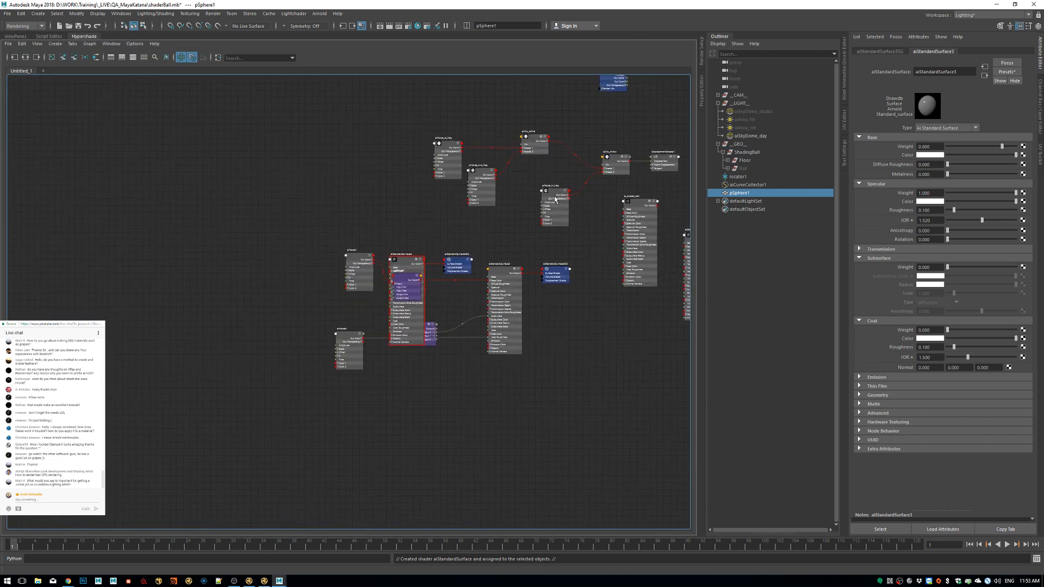
middle_click_drag(555, 196, 496, 281, "alt")
right_click_drag(593, 370, 622, 373, "alt")
middle_click_drag(613, 374, 569, 266, "alt")
left_click(725, 194)
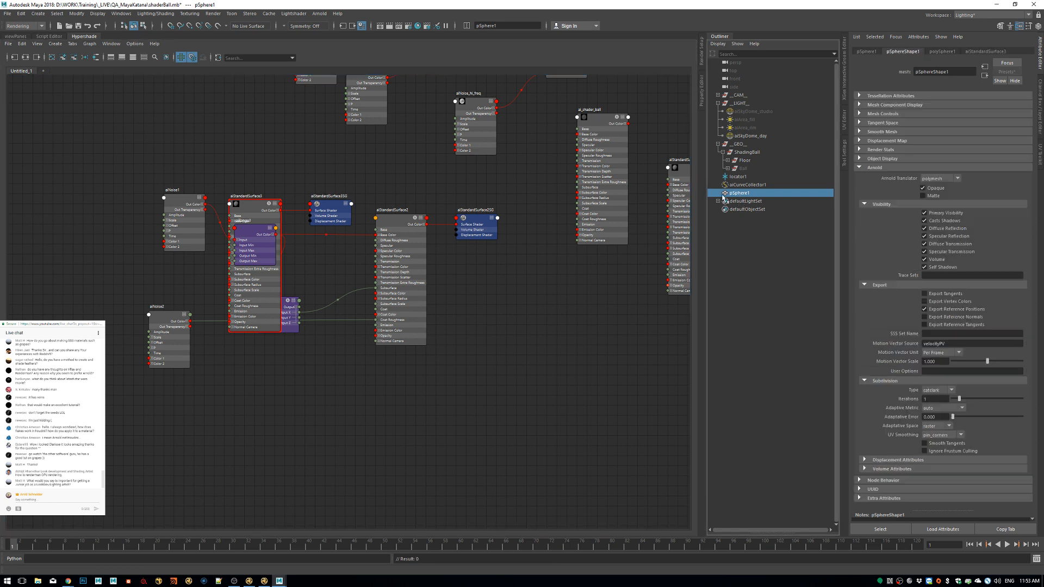
left_click(43, 72)
right_click_drag(317, 283, 320, 266)
middle_click_drag(209, 193, 434, 197, "alt")
Create an aiFlakes node and connect its Out Color to the Base Color of aiStandardSurface3.
key("Tab")
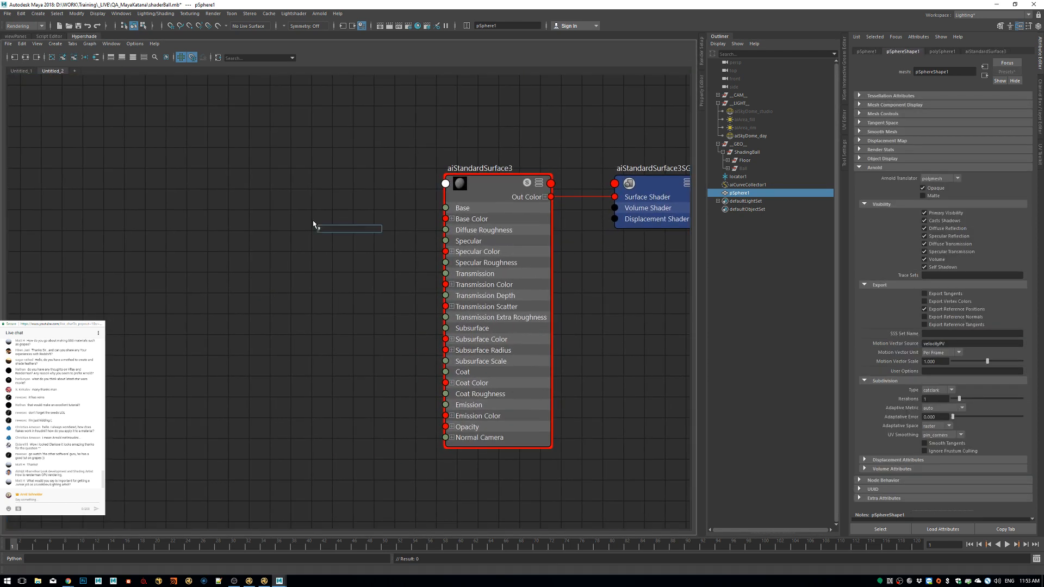
type("aifl")
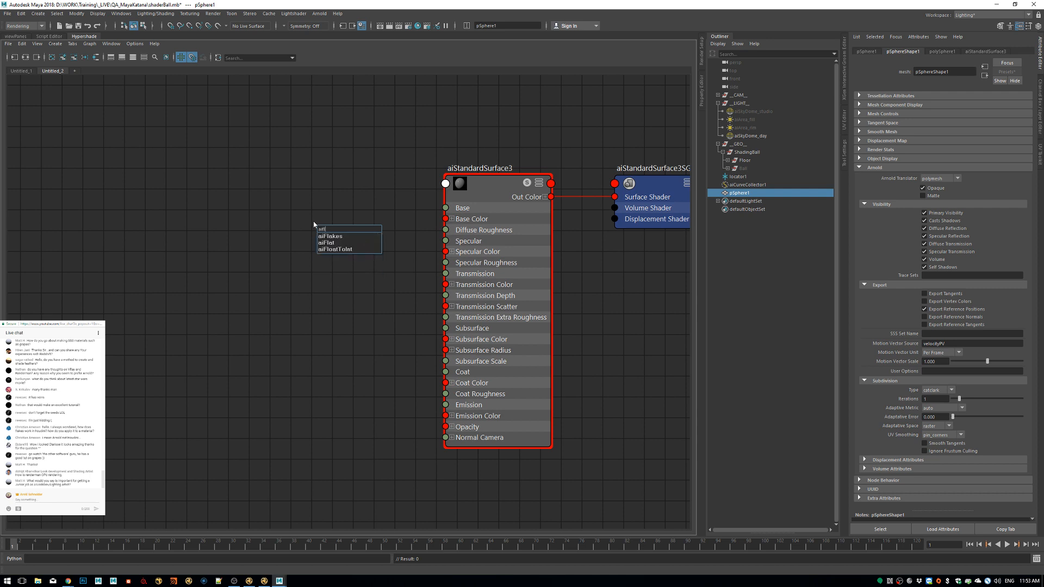
key("Return")
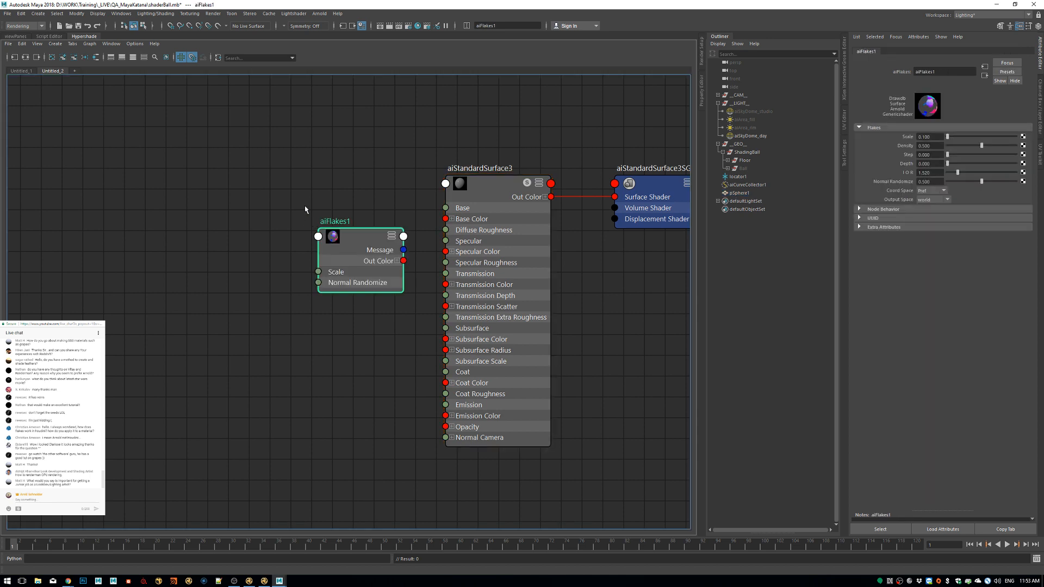
left_click_drag(363, 243, 455, 220)
Start an Arnold RenderView preview and try aiFlakes1 Scale values of 0 and 0.110, leaving it at 0.110.
left_click(319, 13)
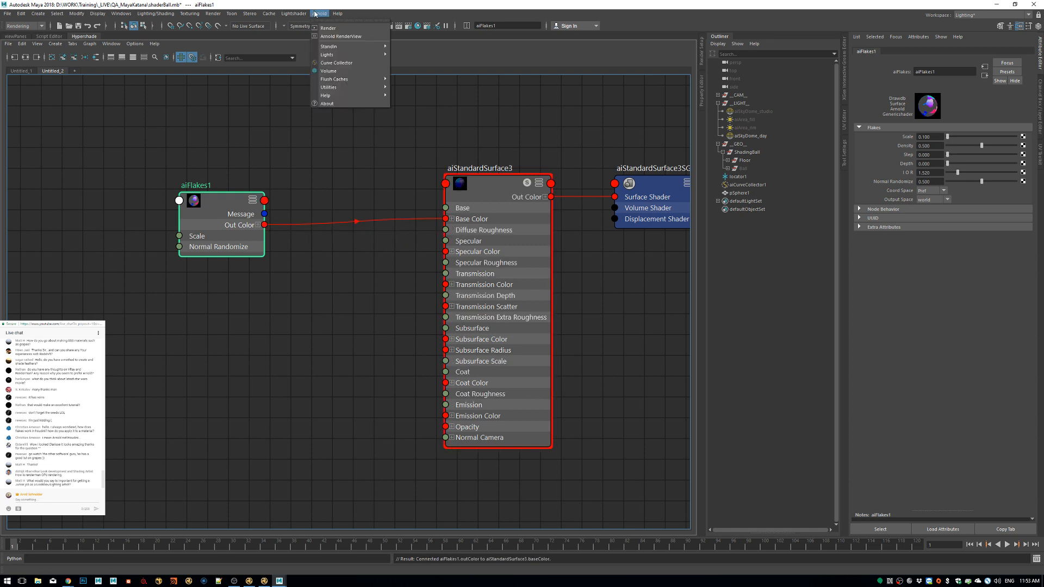
left_click(336, 36)
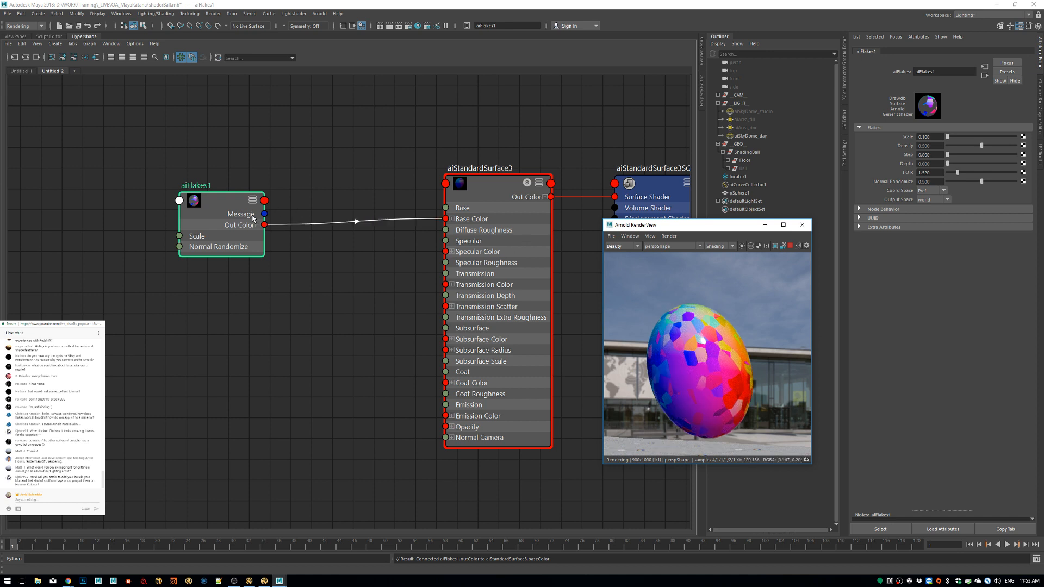
left_click(222, 206)
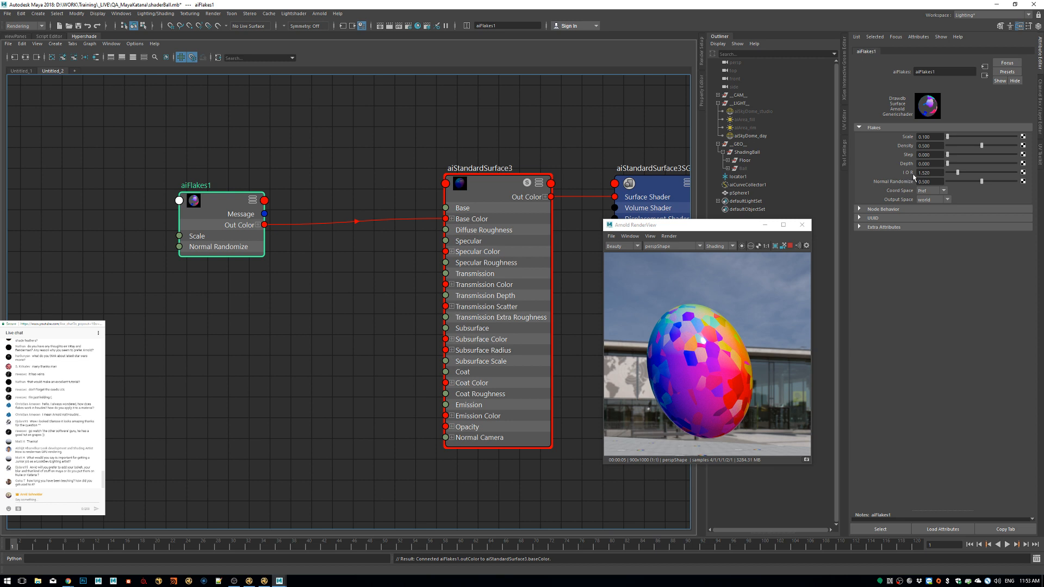
mouse_move(947, 137)
left_mouse_down()
mouse_move(964, 139)
mouse_move(939, 142)
left_mouse_up()
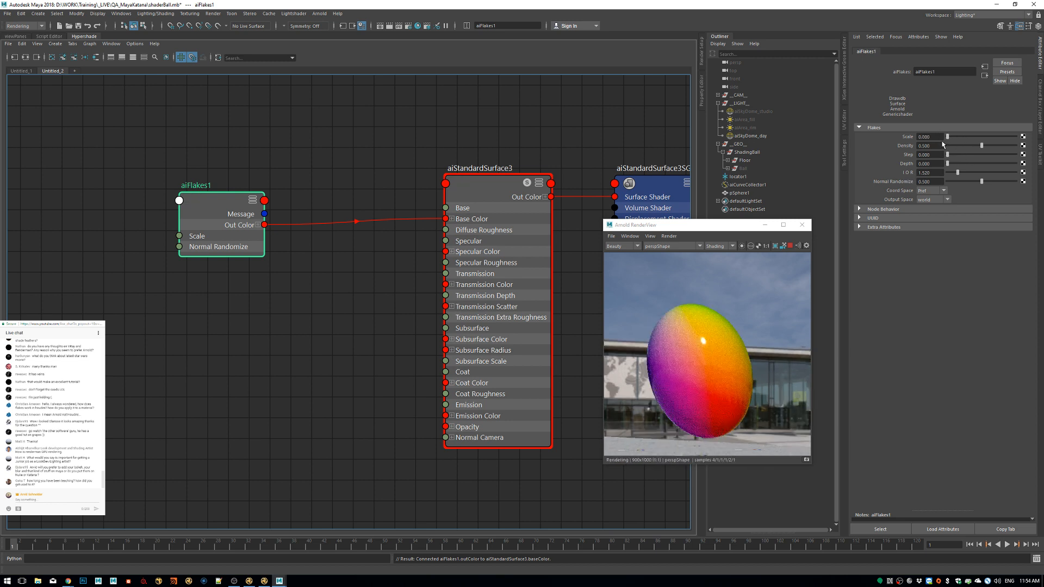
mouse_move(932, 142)
left_mouse_down("ctrl")
mouse_move(956, 143)
mouse_move(926, 148)
left_mouse_up("ctrl")
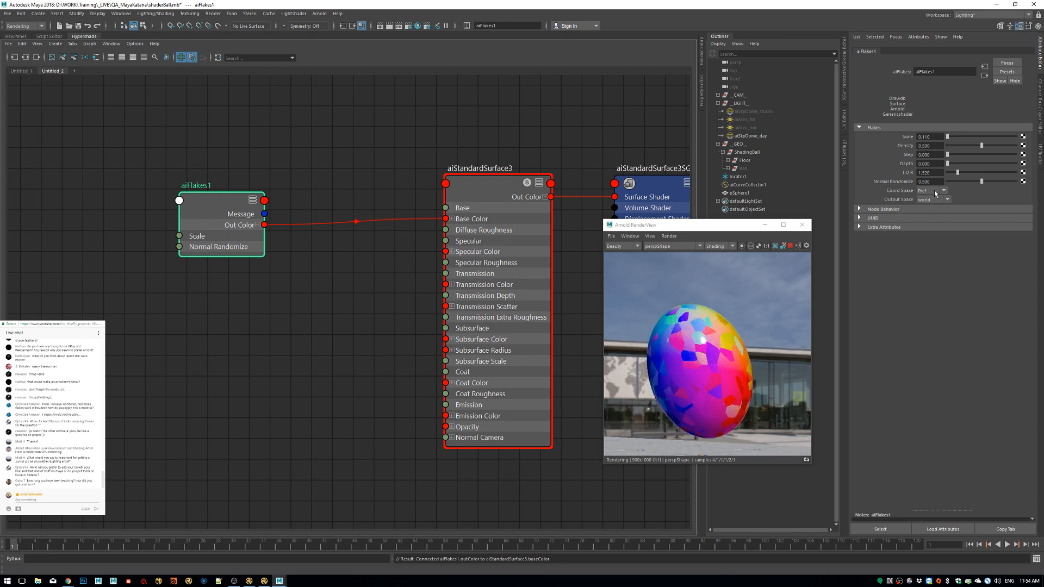
Set the Coord Space of aiFlakes1 to object and move the ellipsoid slightly to test how the flakes follow it.
left_click(938, 199)
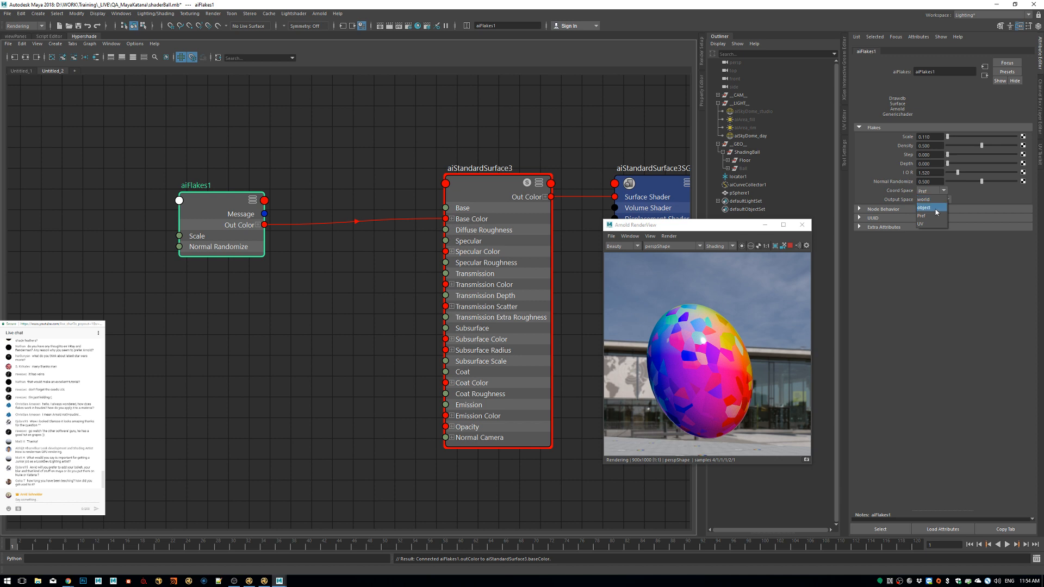
left_click(936, 208)
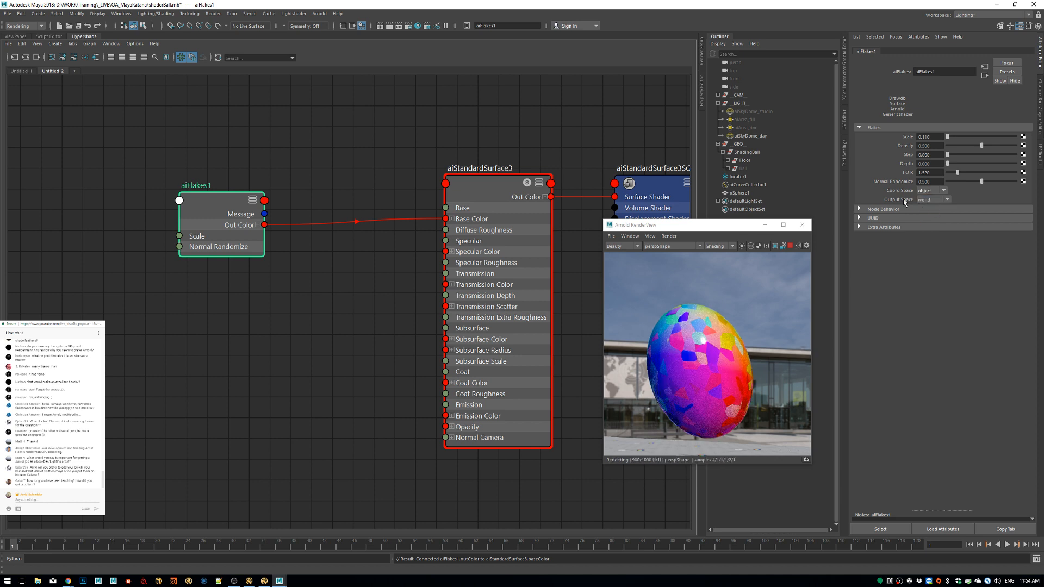
left_click(19, 37)
left_click(329, 254)
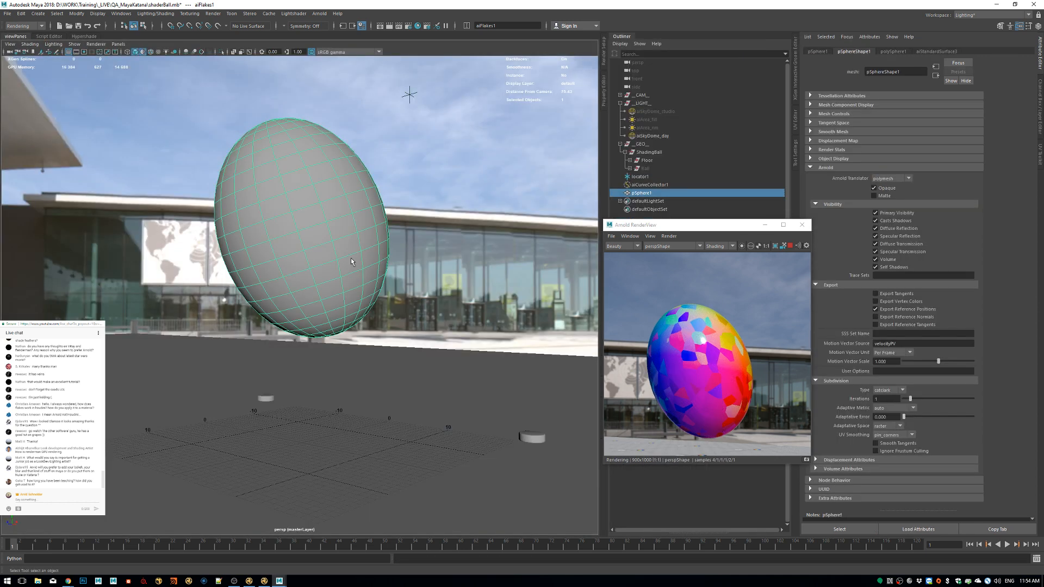
key("w")
mouse_move(275, 227)
left_mouse_down()
mouse_move(253, 223)
mouse_move(273, 226)
left_mouse_up()
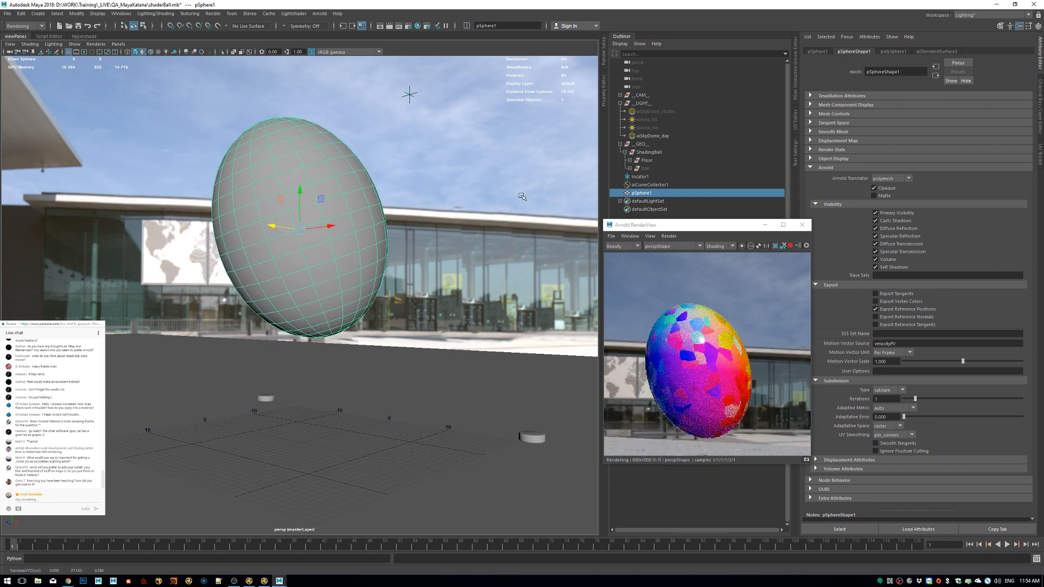
Set the Coord Space of aiFlakes1 to world with a Scale of about 3.1, and move the ellipsoid to test it.
left_click(847, 37)
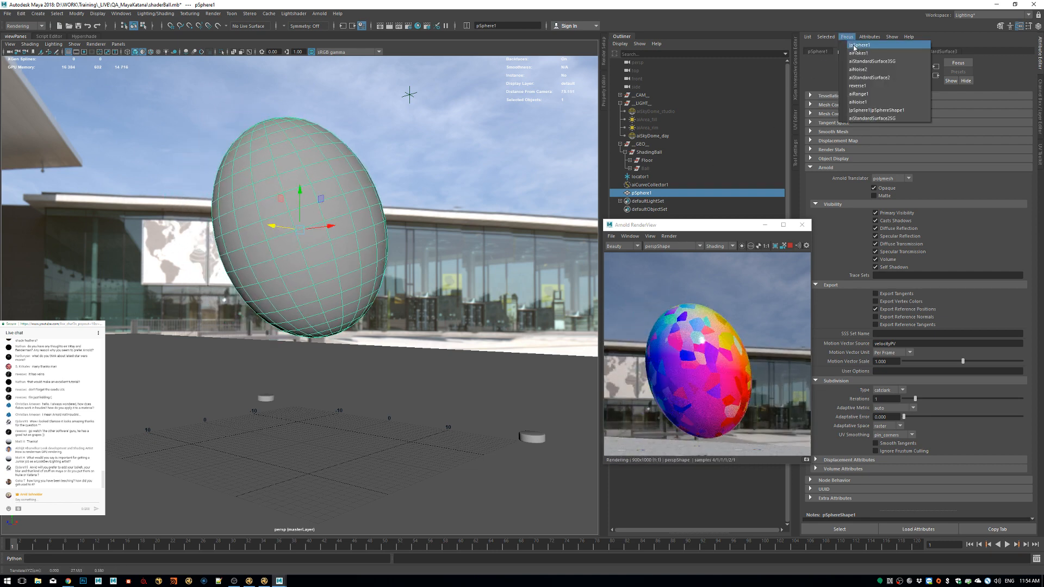
left_click(858, 53)
left_click(885, 200)
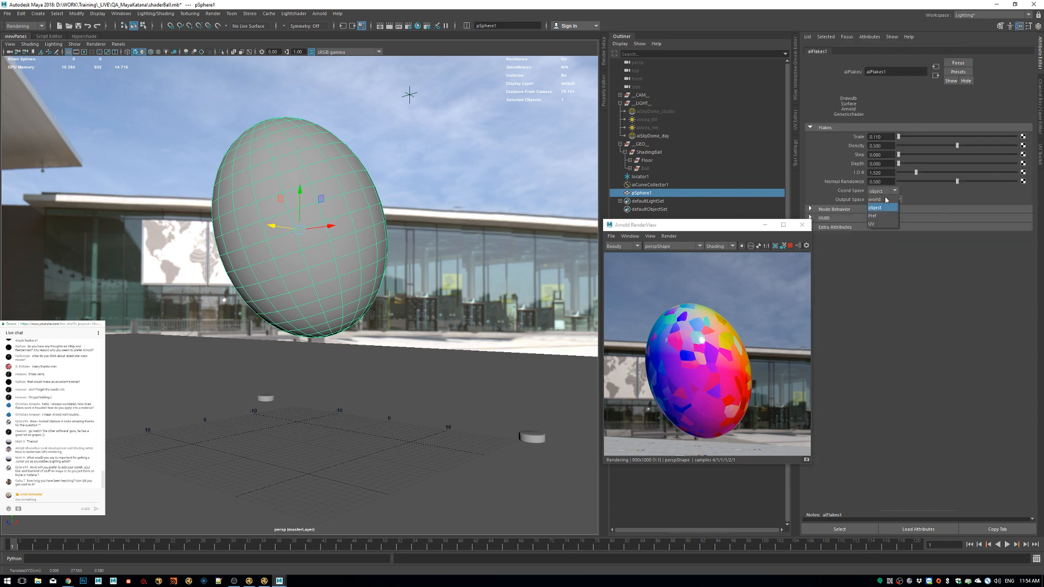
left_click(886, 200)
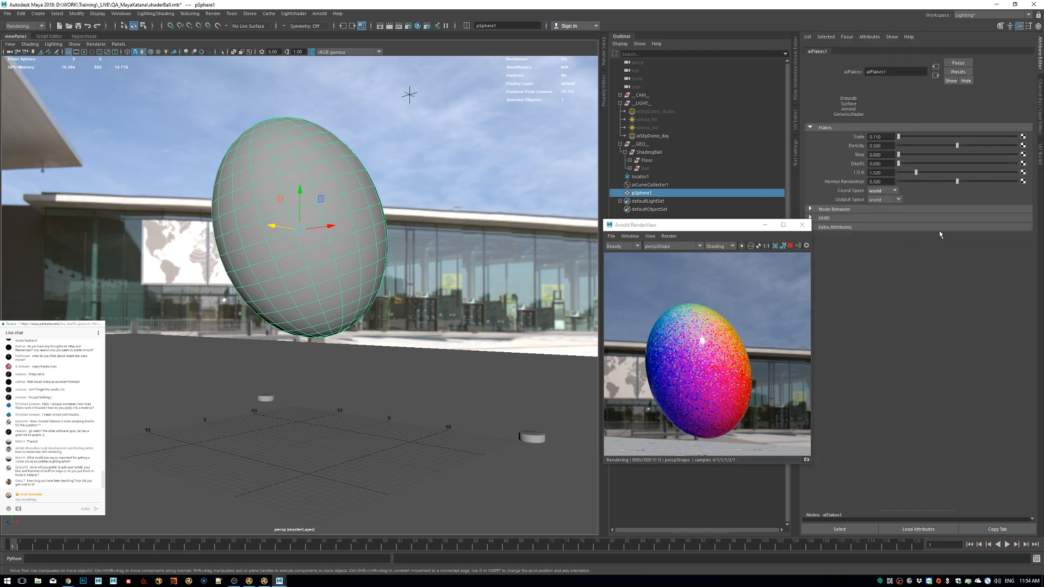
left_click(880, 136)
left_click(902, 137)
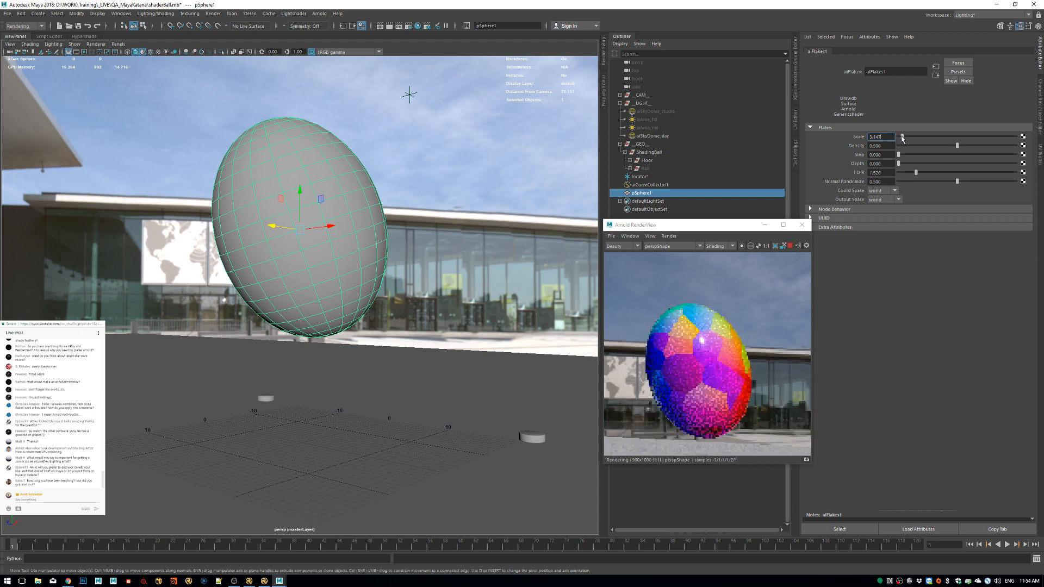
left_click_drag(272, 226, 265, 267)
Set the Coord Space of aiFlakes1 to UV, reduce Scale to 0.140, and move the ellipsoid to test it.
left_click(882, 199)
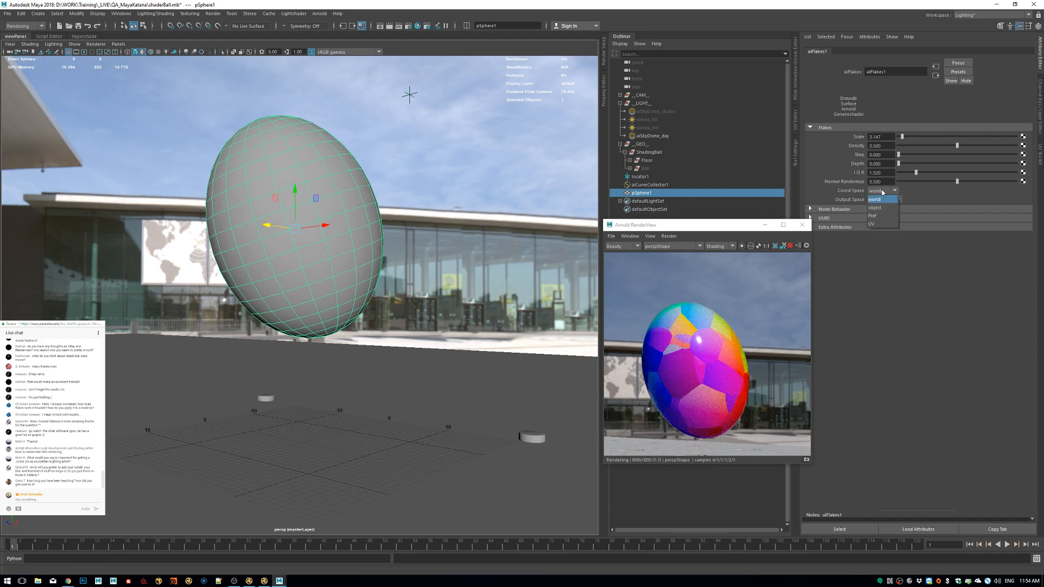
left_click(878, 223)
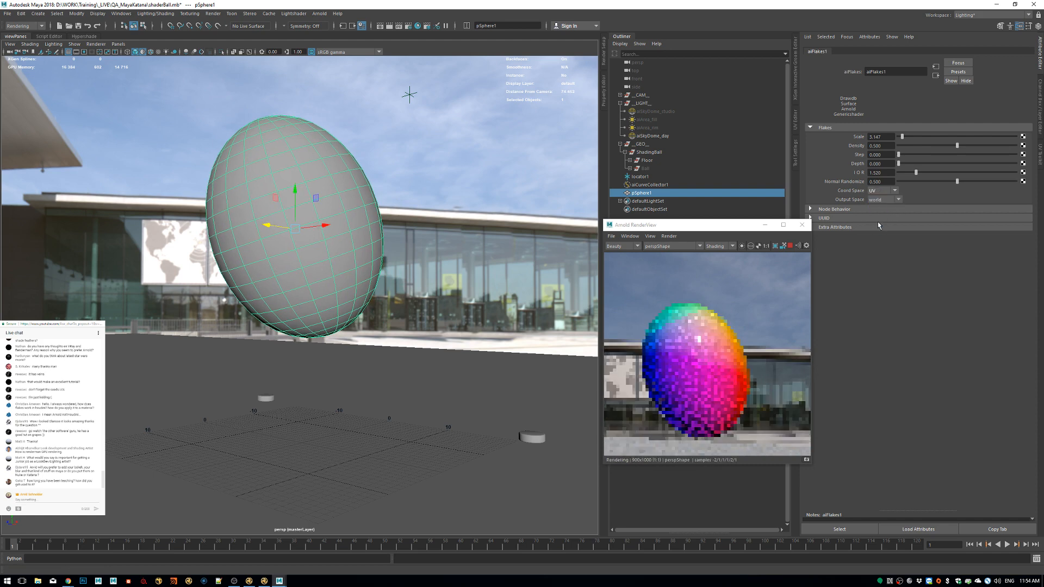
left_click_drag(905, 135, 895, 136)
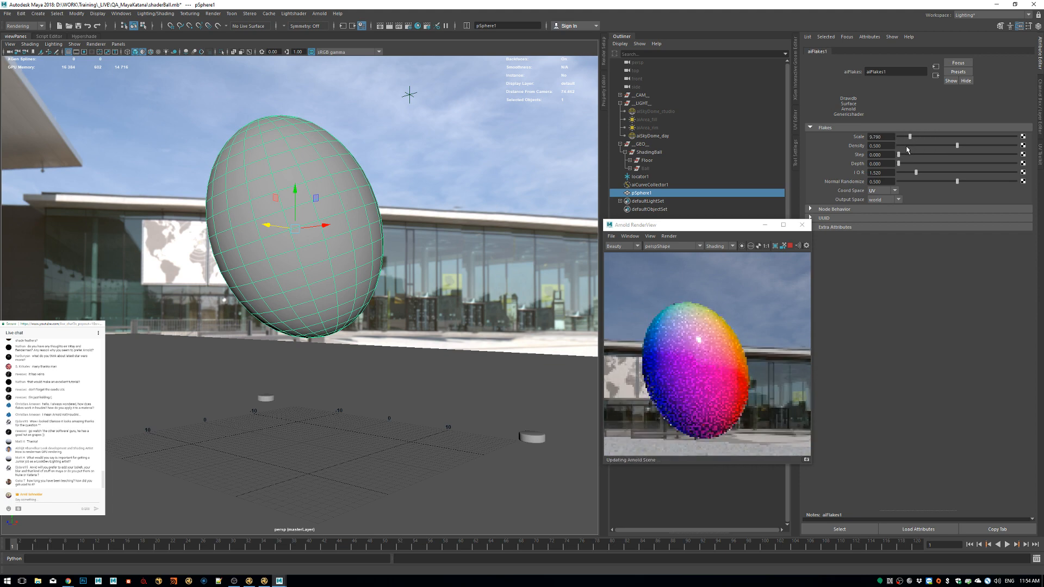
left_click(900, 137)
mouse_move(900, 137)
left_mouse_down()
mouse_move(889, 139)
mouse_move(899, 137)
left_mouse_up()
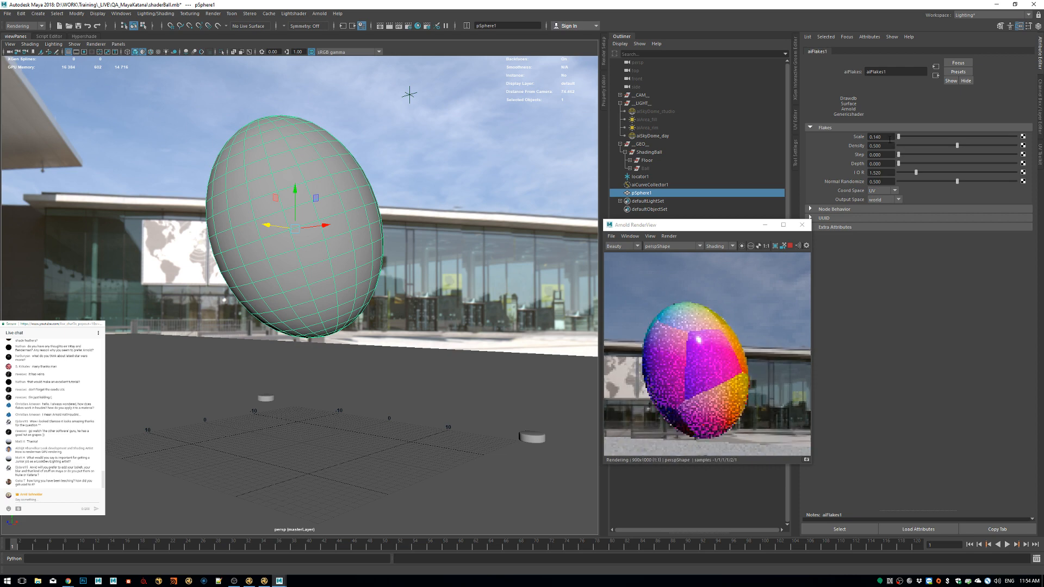
mouse_move(266, 225)
left_mouse_down()
mouse_move(318, 231)
mouse_move(284, 228)
left_mouse_up()
Set the Coord Space of aiFlakes1 to Pref and move the ellipsoid to check that the flakes stick.
left_click(894, 191)
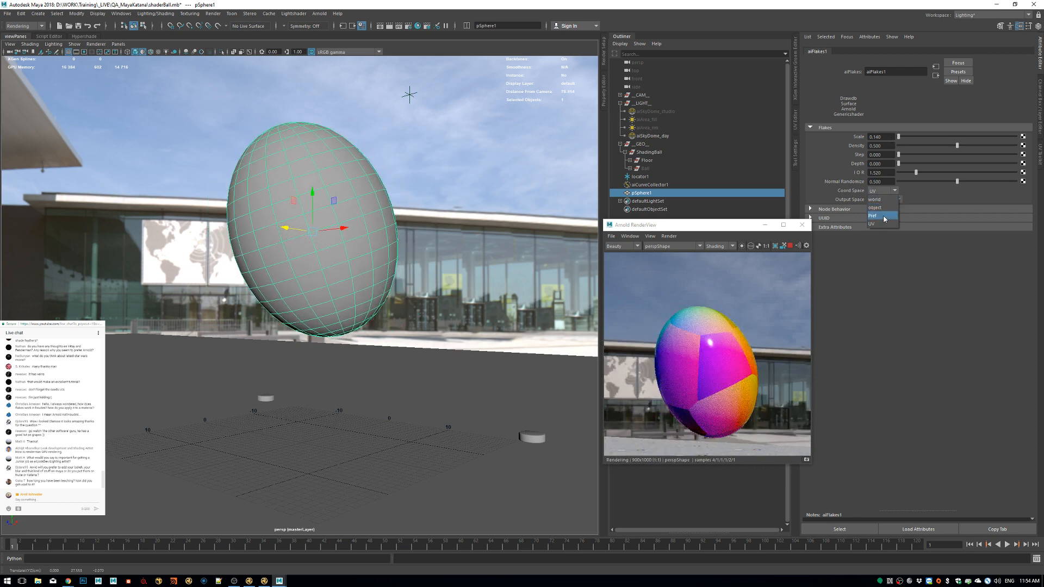
left_click(883, 219)
left_click_drag(285, 229, 267, 252)
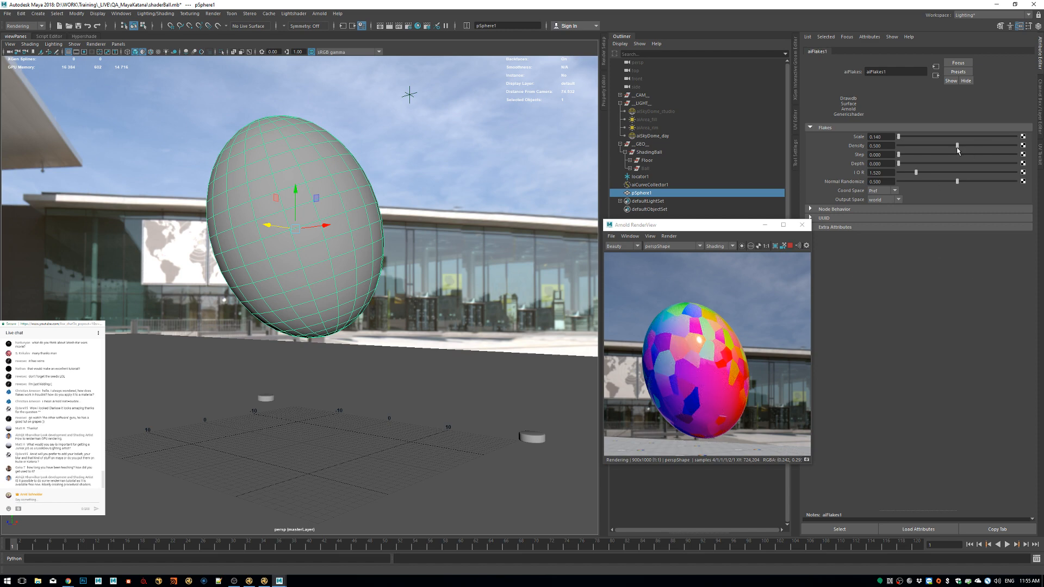
Set the flakes' Scale to 0.100 and try different Density values, ending at 0.720.
left_click_drag(957, 145, 1007, 145)
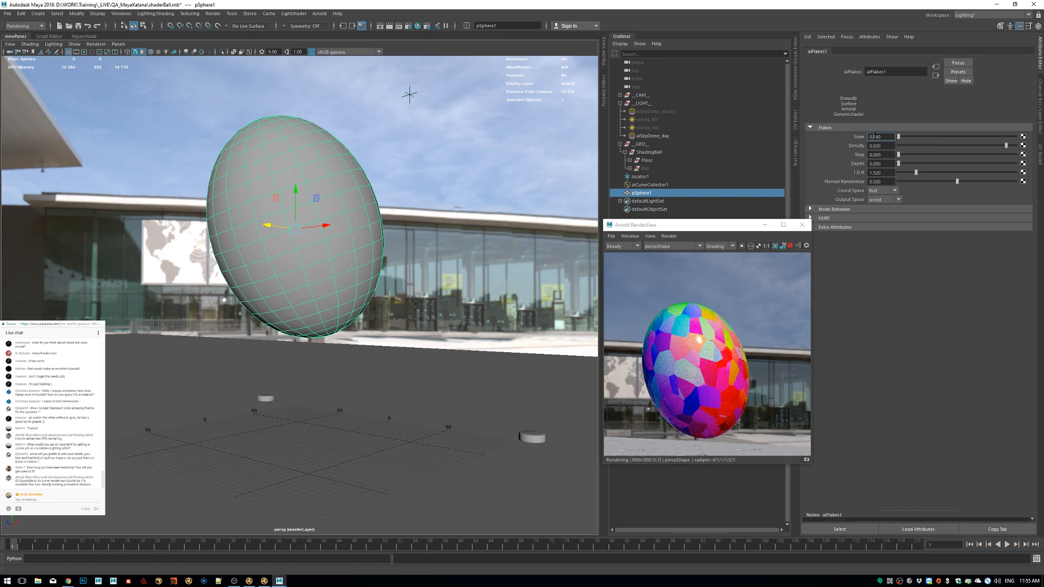
double_click(888, 137)
type("1")
key("Return")
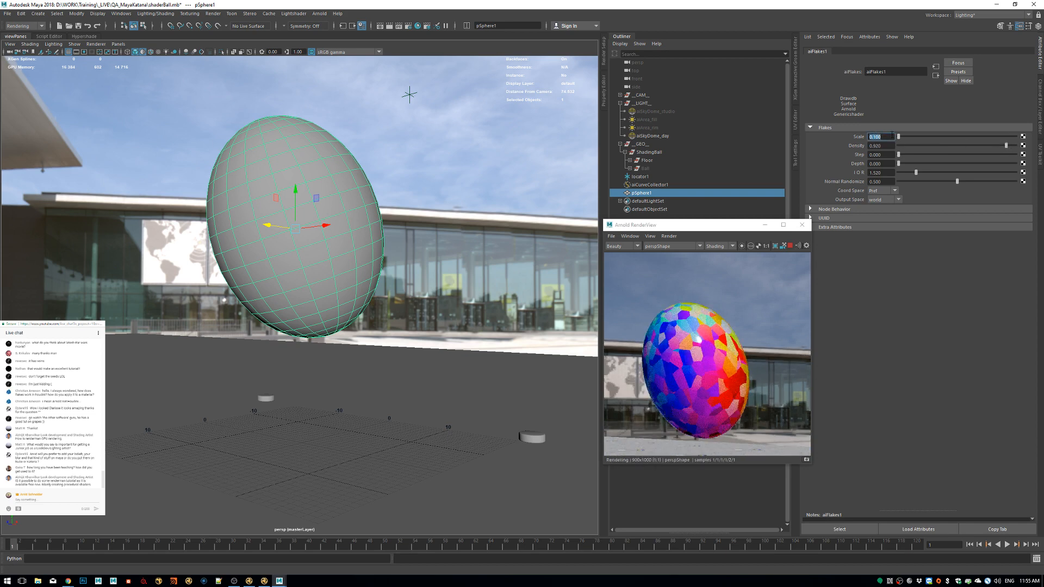
left_click_drag(925, 145, 1018, 154)
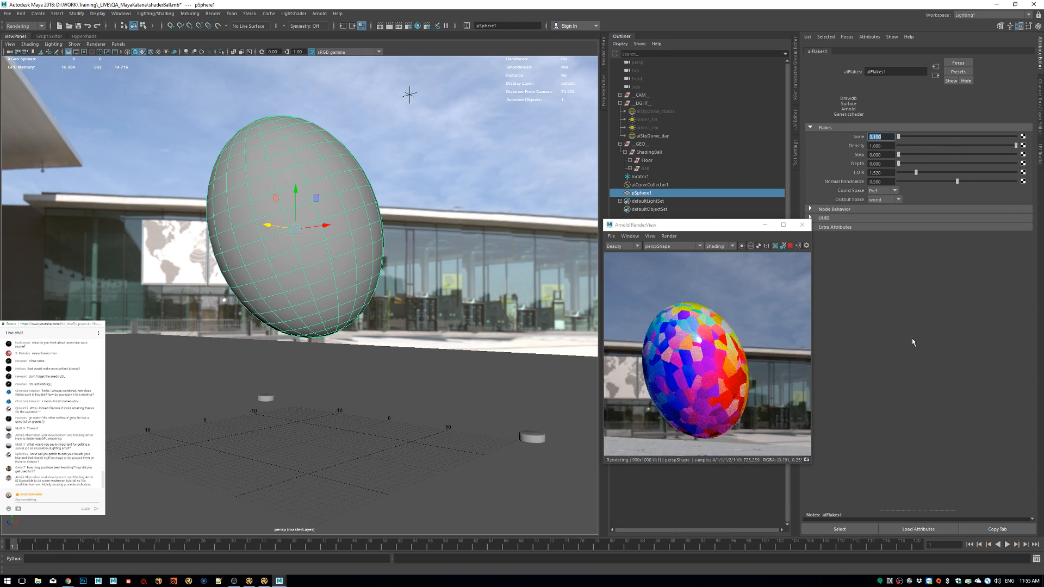
left_click(983, 147)
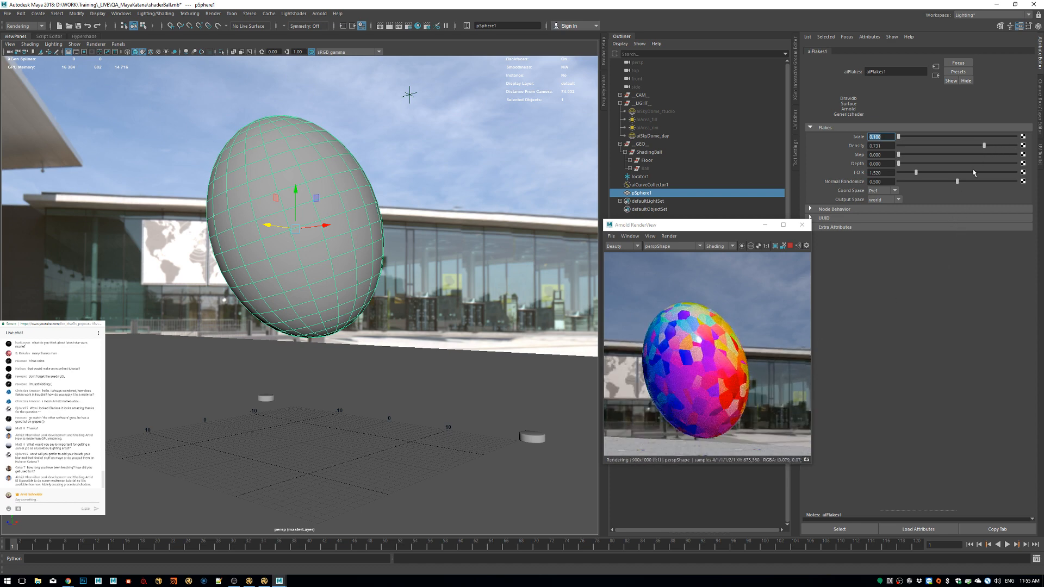
left_click_drag(985, 146, 982, 145)
Try higher Step and Depth values, reset both to 0, and set IOR to about 2.06 and Normal Randomize to about 0.31.
left_click_drag(899, 163, 942, 163)
left_click(919, 154)
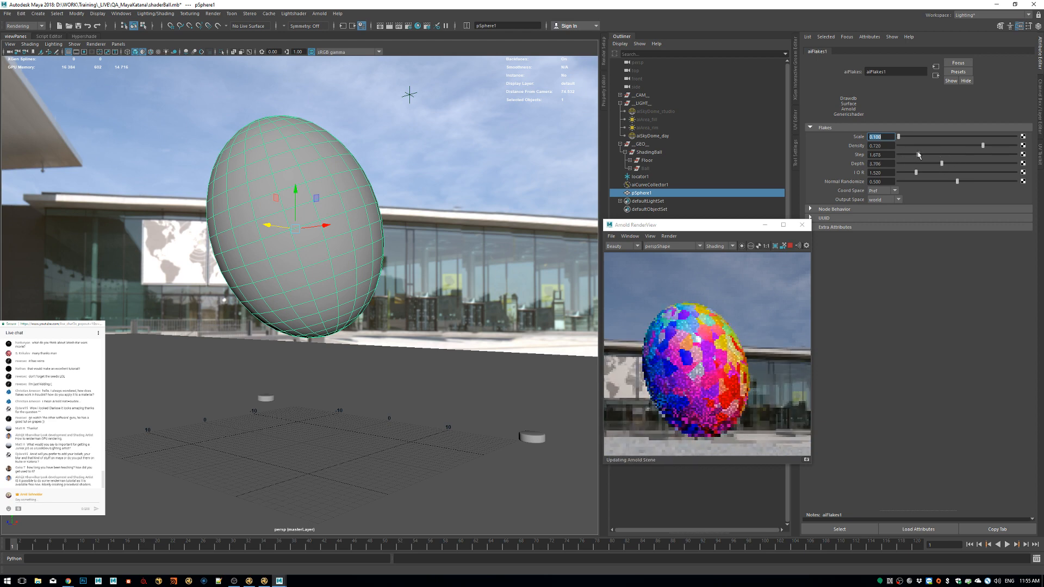
left_click_drag(941, 163, 858, 185)
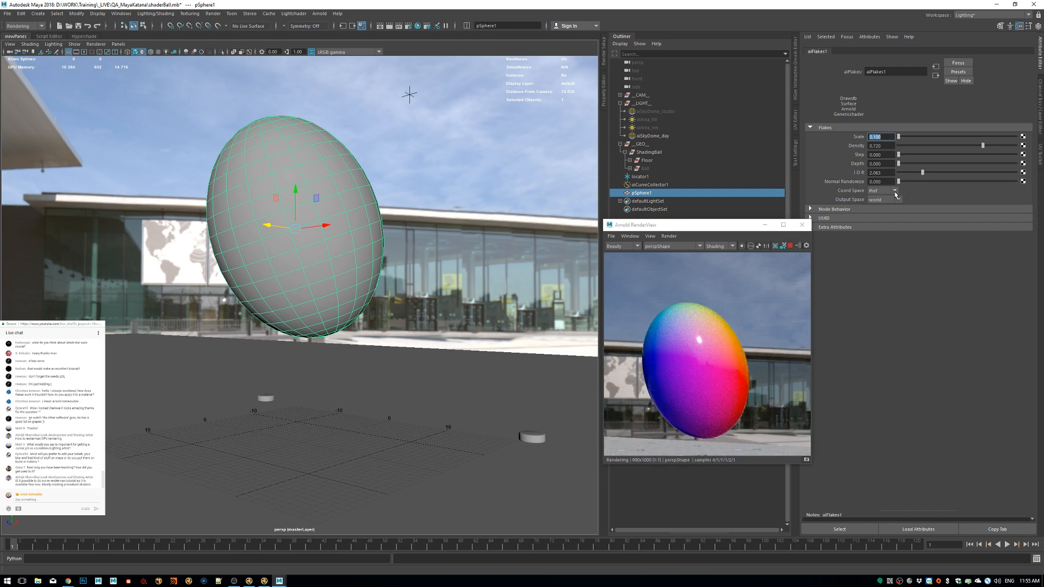
left_click_drag(899, 181, 935, 188)
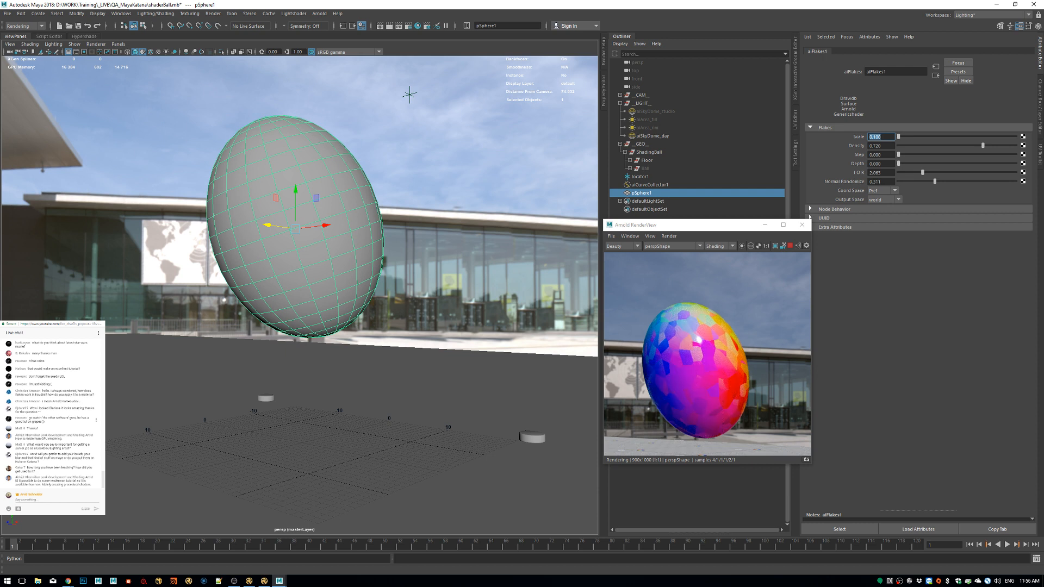
Read through the next live-chat messages, including the one on getting a junior lookdev or lighting artist job.
left_click_drag(43, 418, 48, 423)
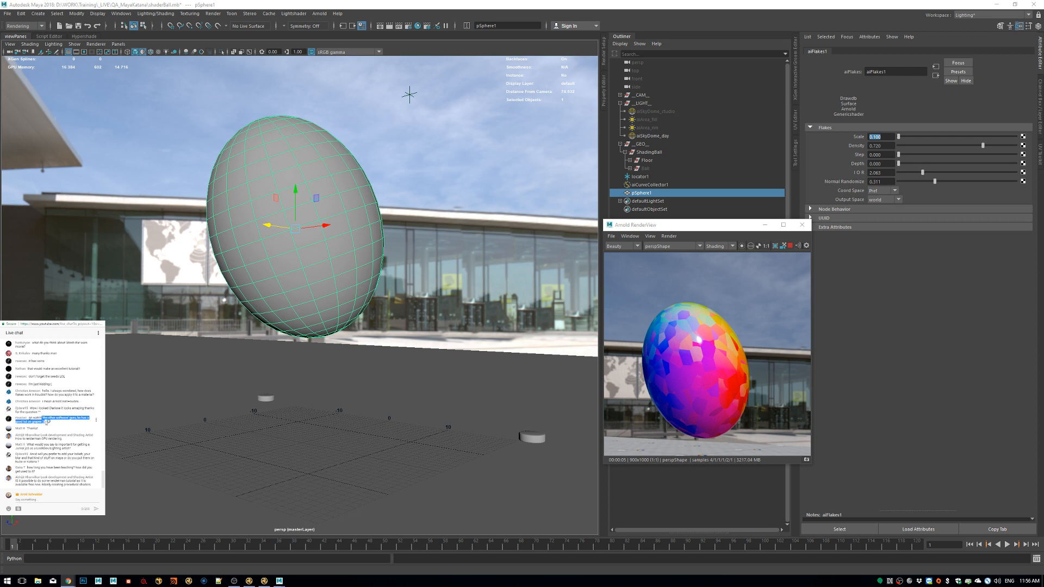
left_click_drag(63, 441, 34, 438)
left_click(74, 450)
left_click(76, 449)
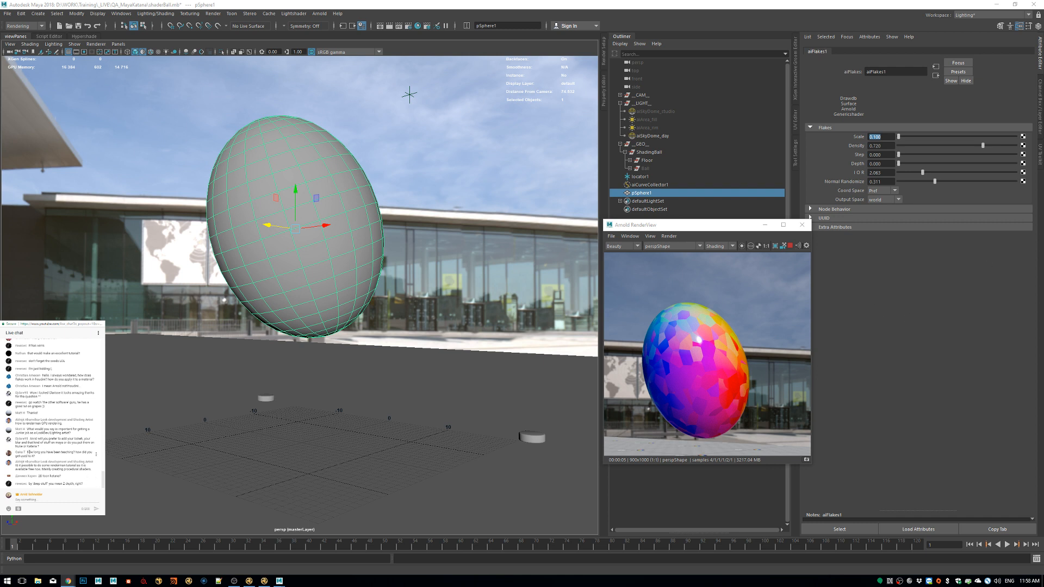
Read the next live-chat messages on teaching, RenderMan tutorials and deep versus Z depth, and resize the Arnold RenderView window.
left_click_drag(29, 453, 73, 452)
left_click(64, 453)
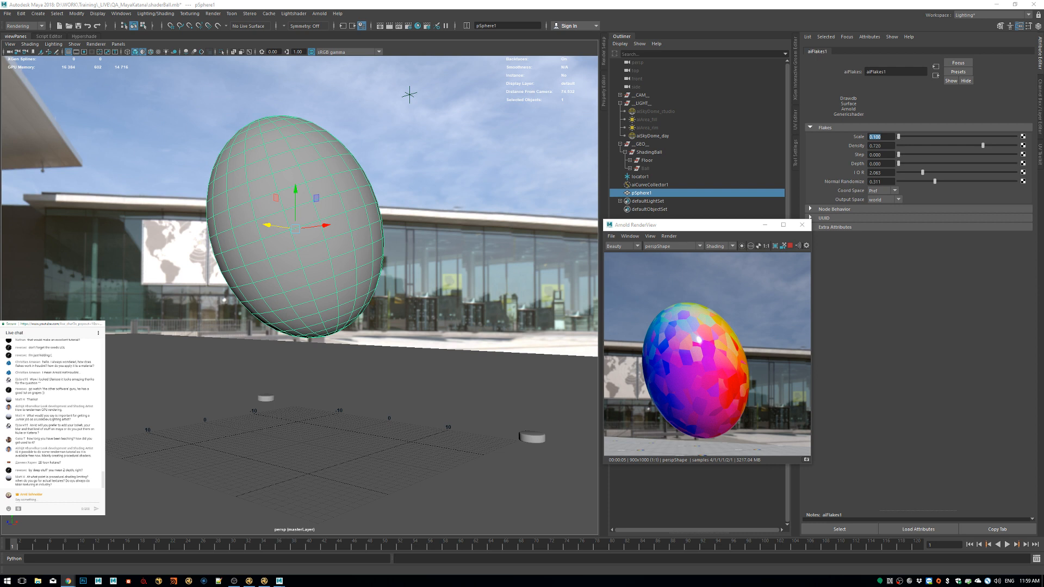
left_click_drag(812, 218, 822, 265)
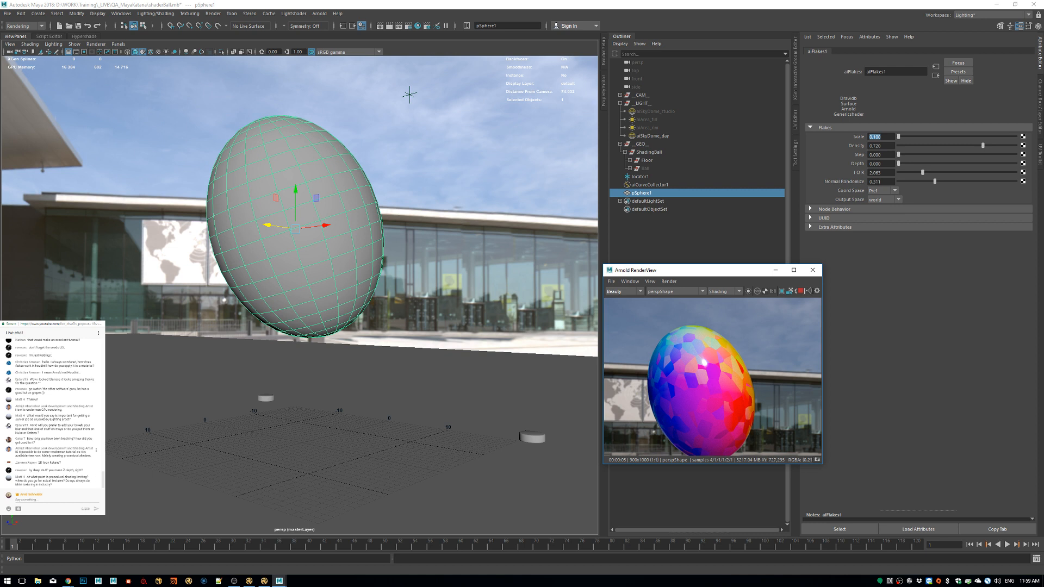
left_click_drag(93, 455, 15, 452)
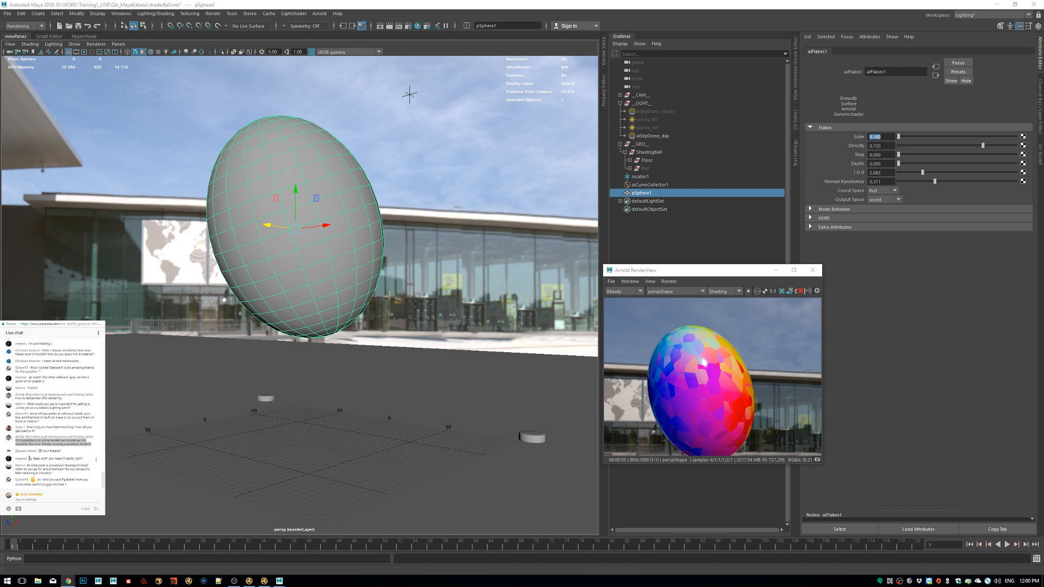
left_click_drag(29, 460, 83, 461)
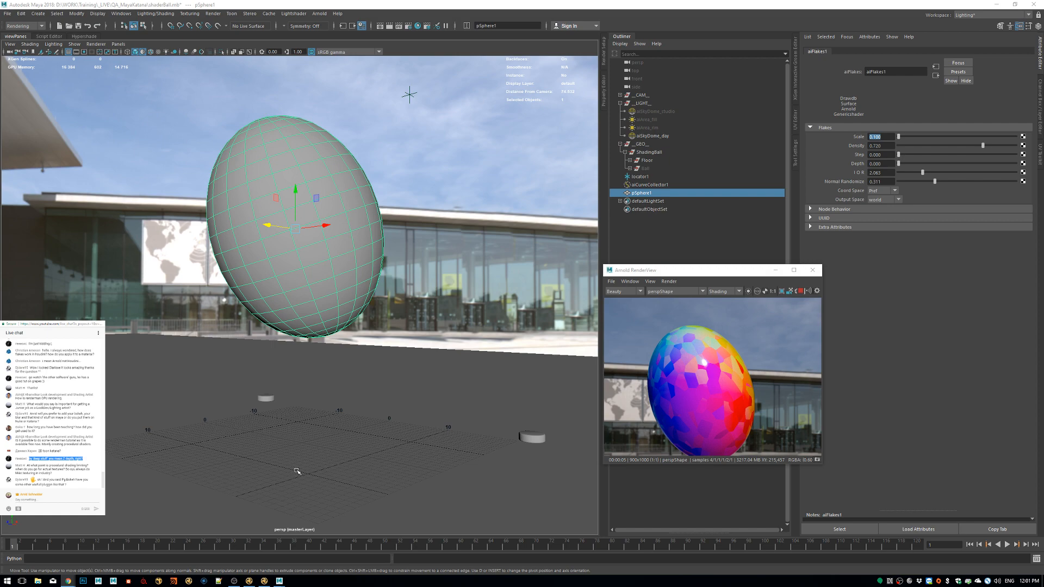
Duplicate the flake-shaded ellipsoid, offset the copy, and repeat the offset duplication to make a receding row of five ellipsoids.
right_click_drag(473, 347, 301, 339, "alt")
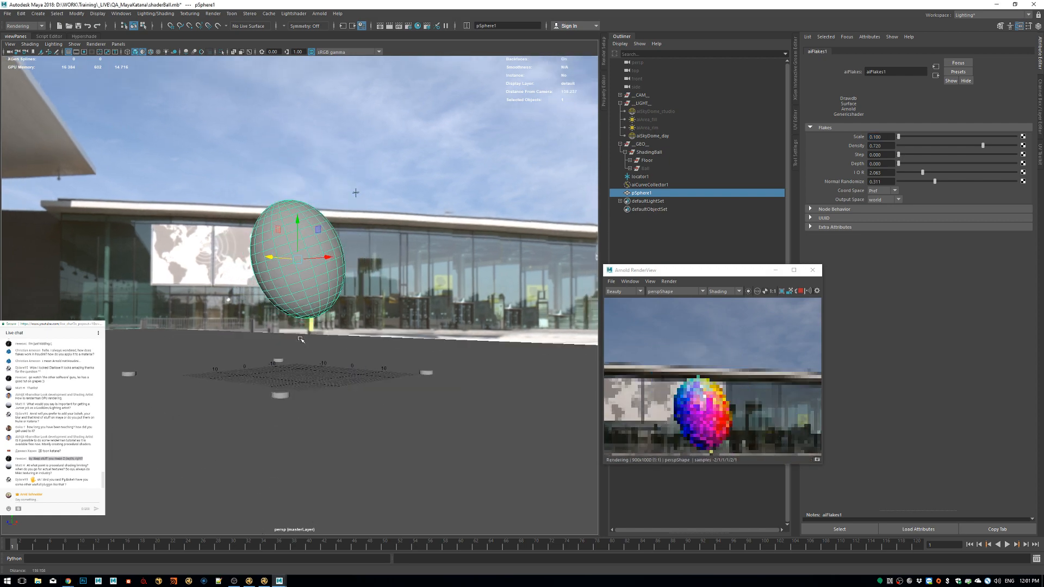
left_click_drag(301, 340, 302, 292, "alt")
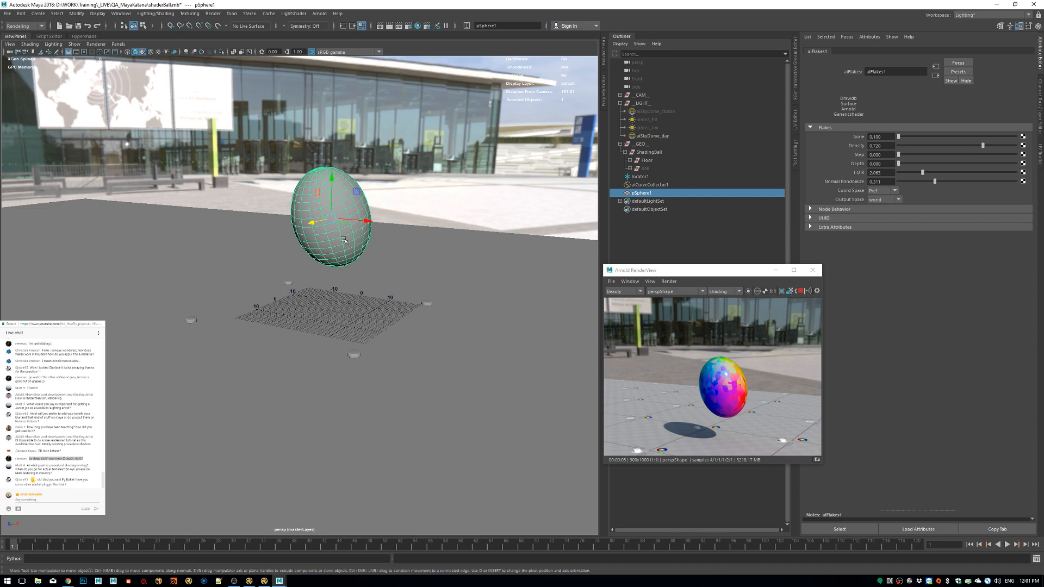
key("ctrl+d")
left_click_drag(318, 231, 367, 211)
key("shift+d")
key("shift+d")
key("shift+d")
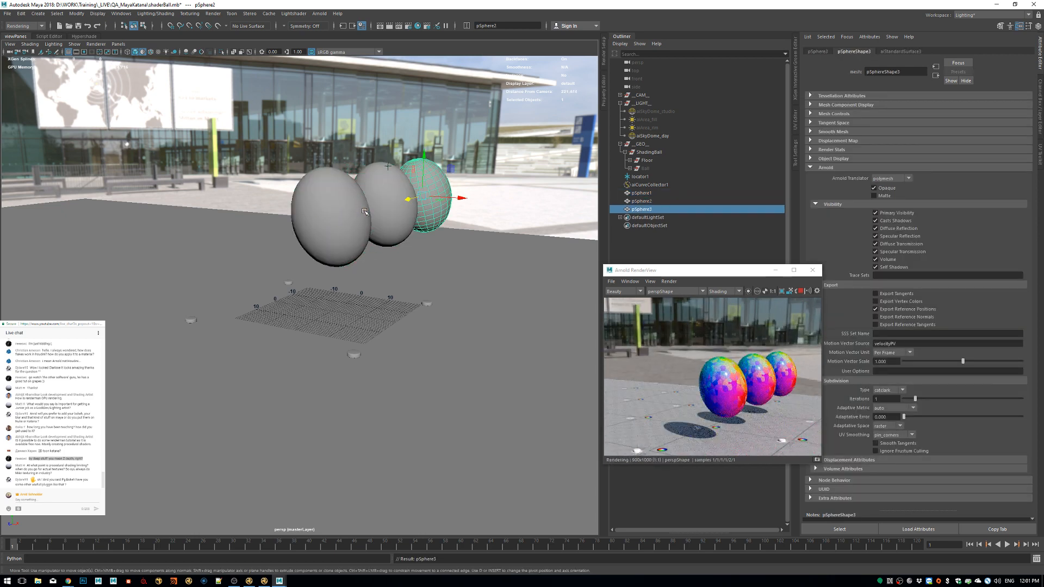
left_click_drag(387, 257, 420, 230, "alt")
right_click_drag(420, 233, 467, 309, "alt")
left_click_drag(467, 308, 477, 277, "alt")
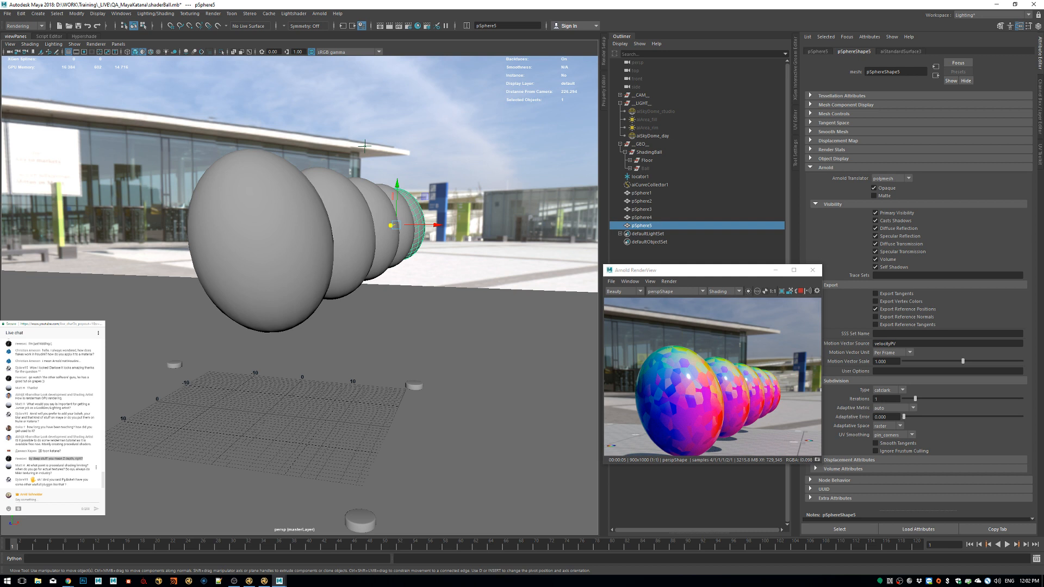
Read the live-chat questions on procedural shading versus texturing and on other useful plugins.
left_click(38, 470)
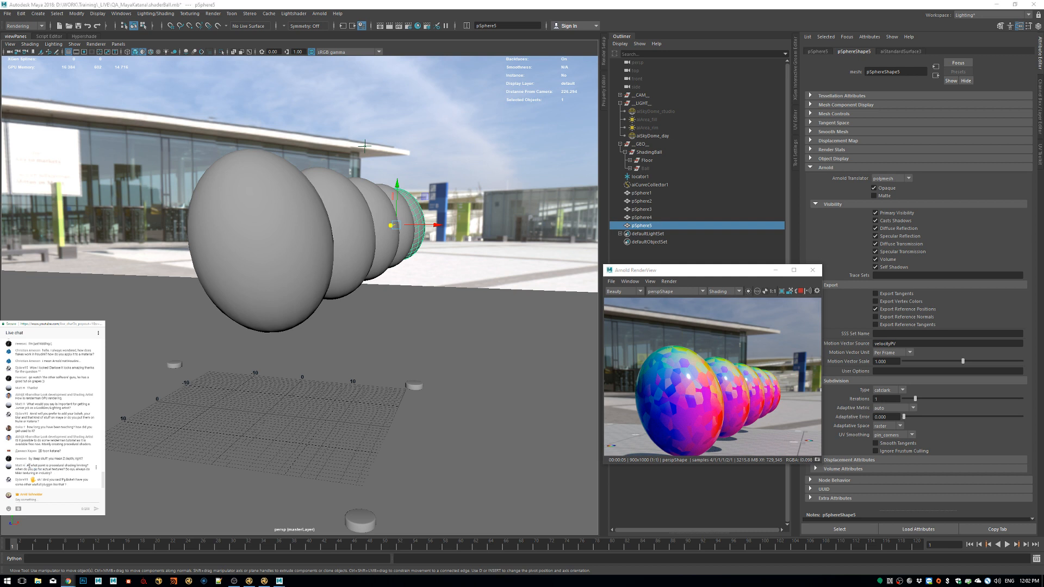
left_click_drag(30, 466, 69, 469)
left_click(55, 476)
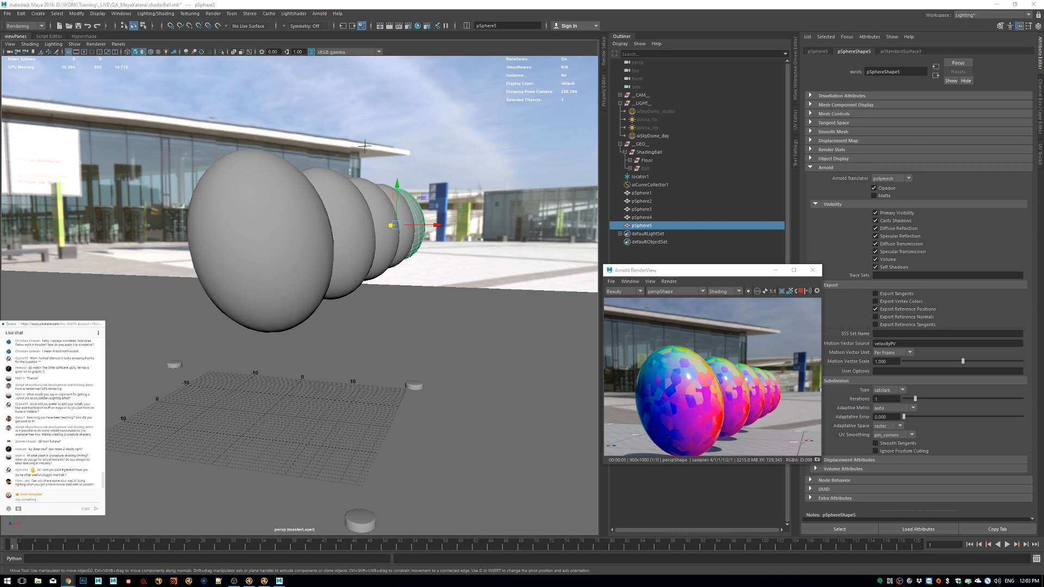
double_click(71, 469)
left_click(72, 475)
Switch to the browser's zdefocus search results, open the Vimeo video NUKE 7.0 - ZDefocus, skim through it and close the page.
key("alt+Tab")
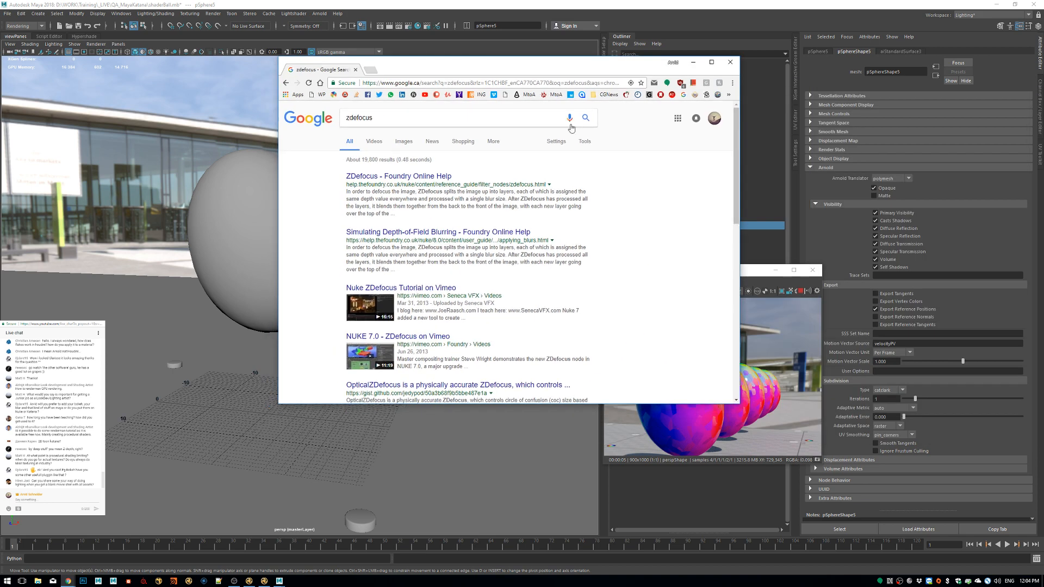
scroll(460, 296, "down", 3)
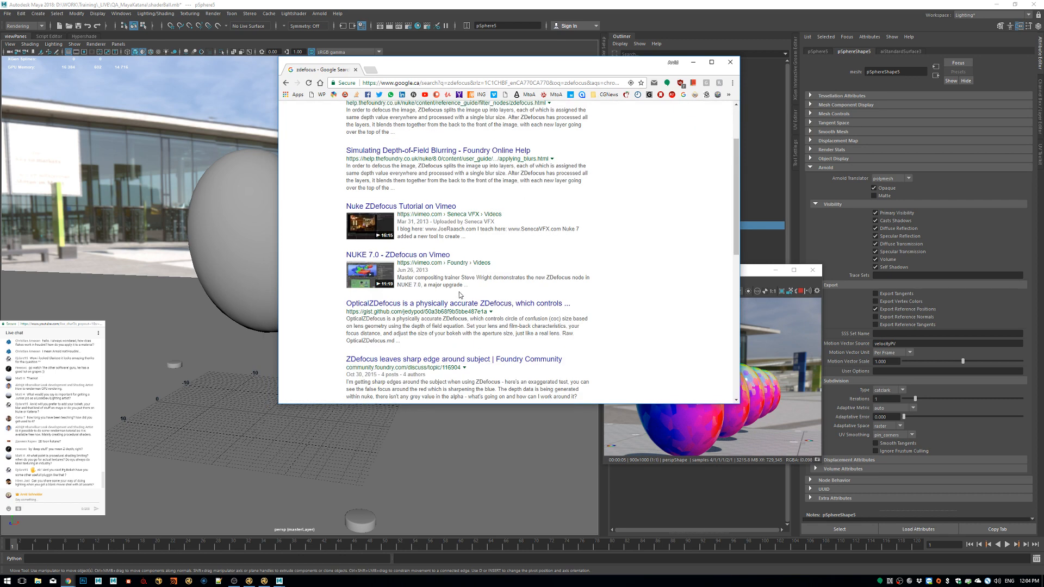
left_click(379, 280)
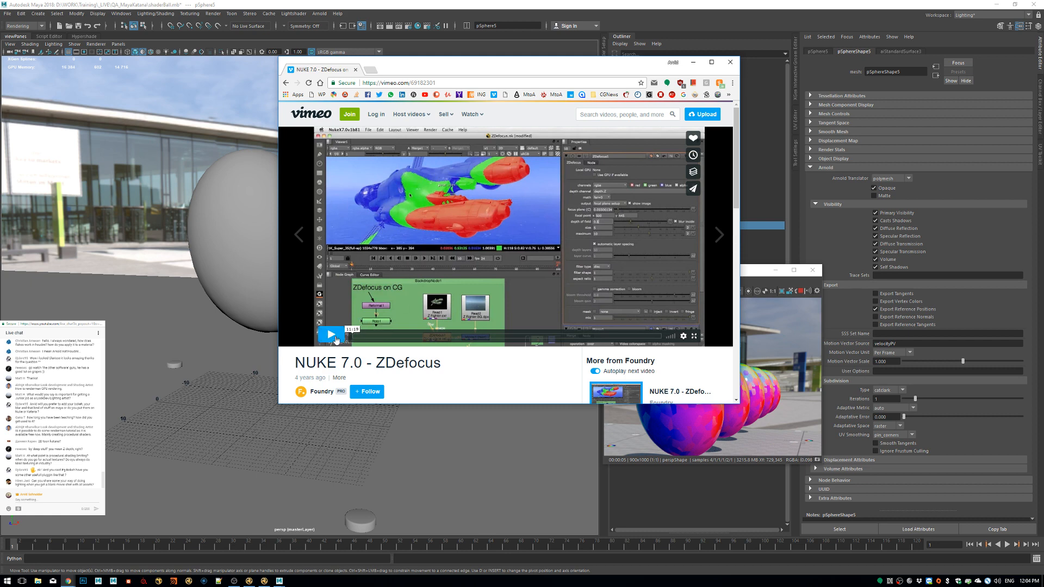
left_click(420, 336)
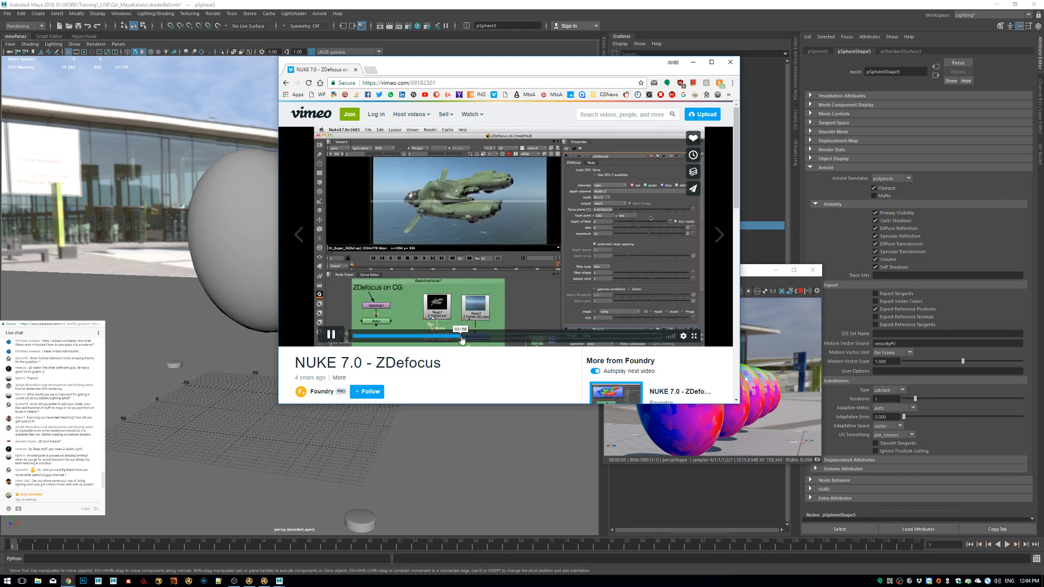
left_click(510, 337)
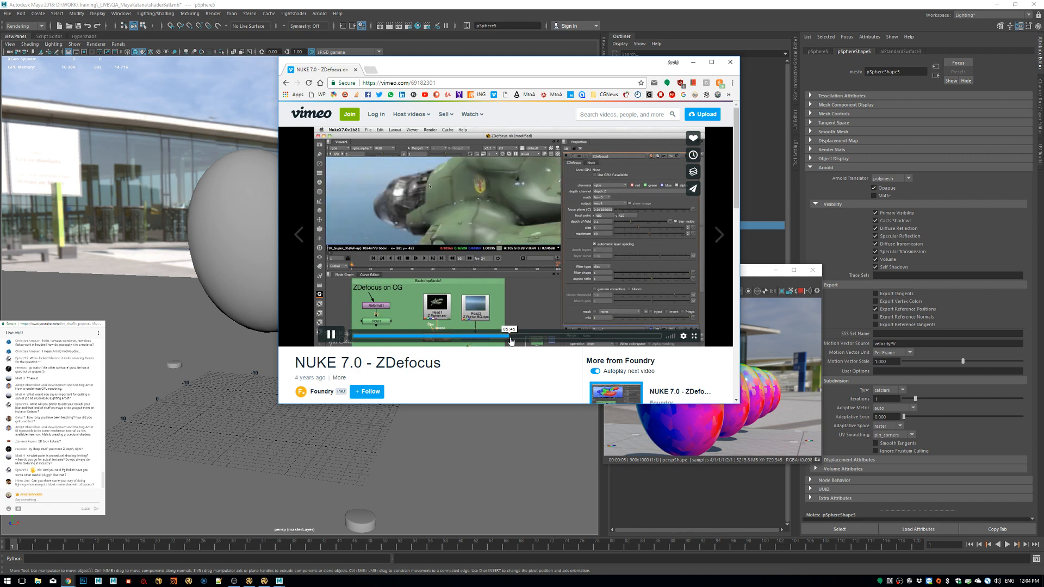
left_click(565, 337)
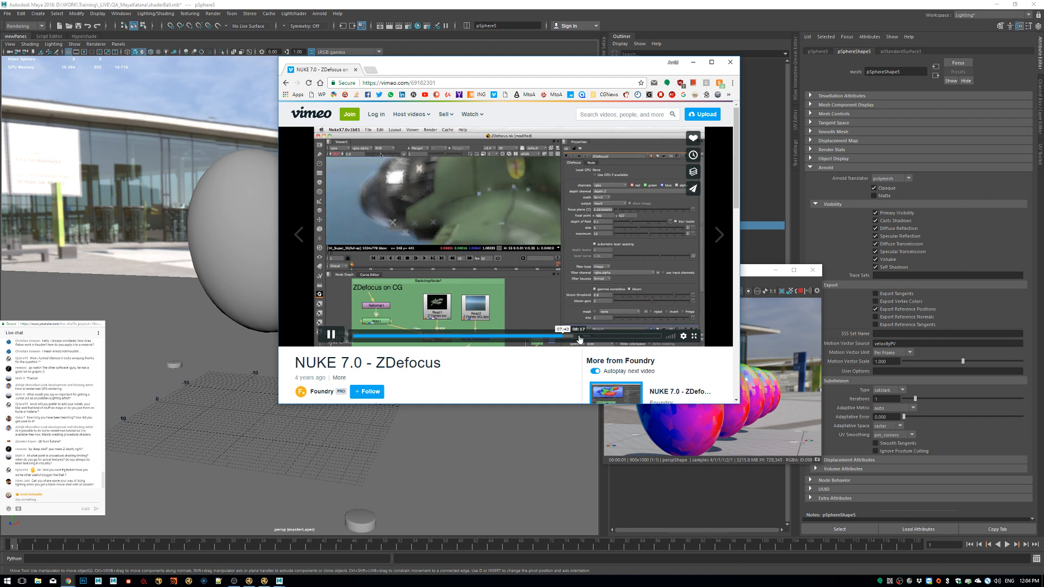
left_click(355, 70)
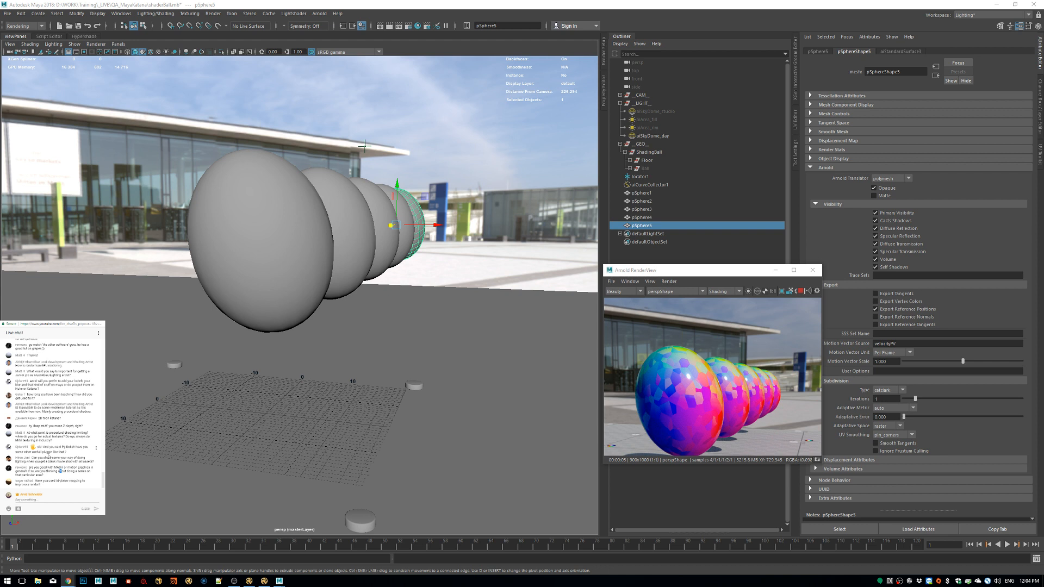
Read the live-chat questions on lighting a shot and on a MASH or motion graphics series, and close the Arnold RenderView.
left_click_drag(52, 458, 67, 467)
left_click(34, 461)
left_click(813, 269)
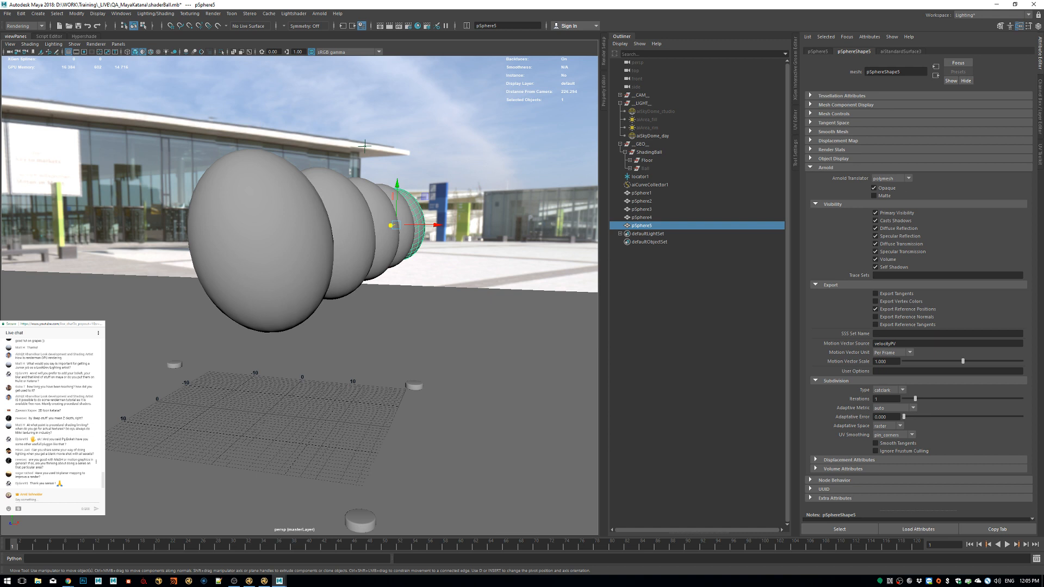
left_click(47, 458)
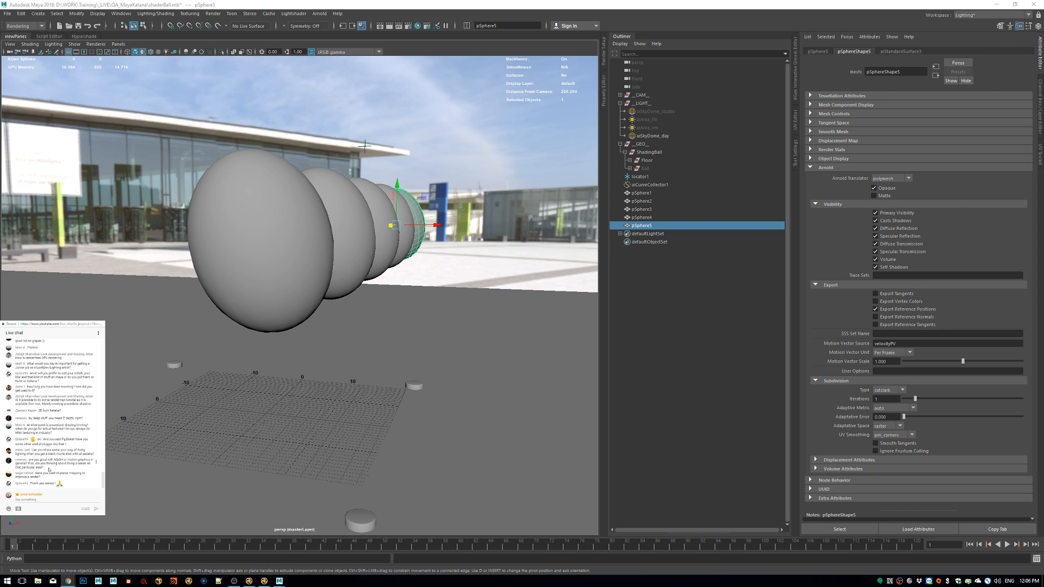
triple_click(32, 461)
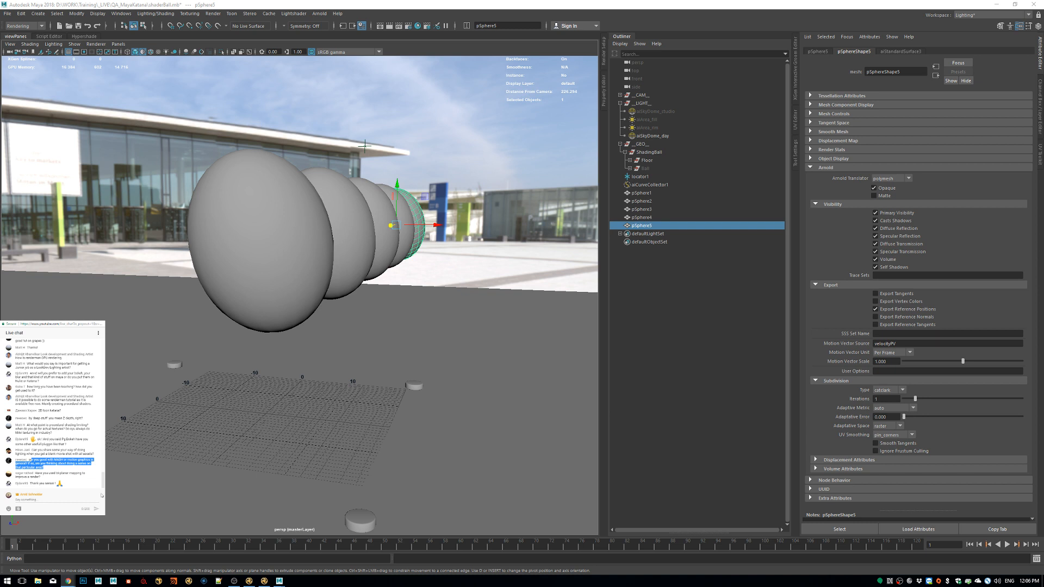
left_click(48, 470)
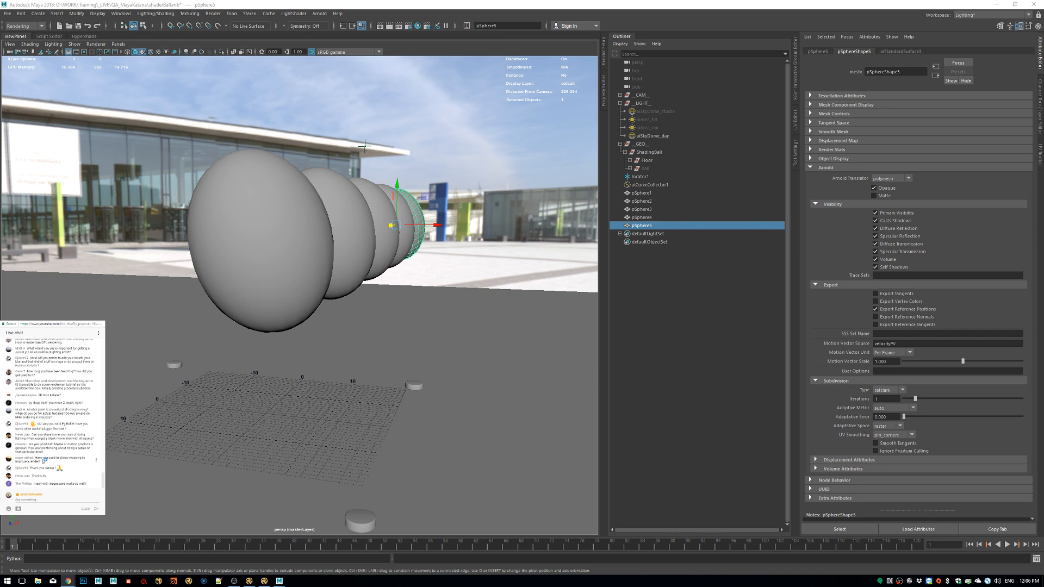
Highlight the live-chat question on planar mapping and examine the floor and spheres within the whole sky dome.
triple_click(44, 460)
left_click(49, 462)
right_click_drag(555, 147, 266, 177, "alt")
left_click_drag(266, 178, 394, 445, "alt")
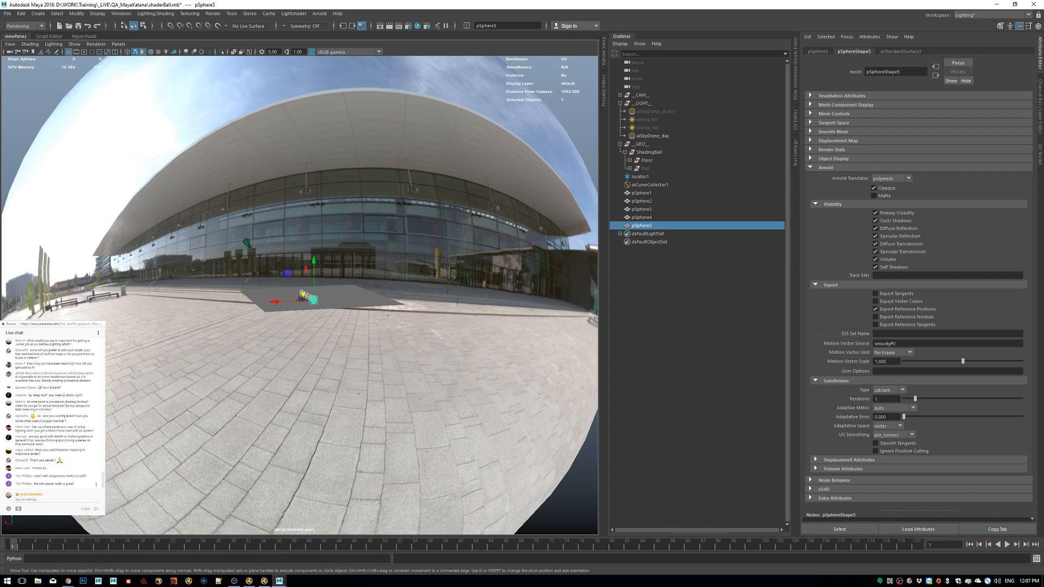
Float the MASH commands in their own window and create a MASH network from the floor mesh.
left_click(47, 478)
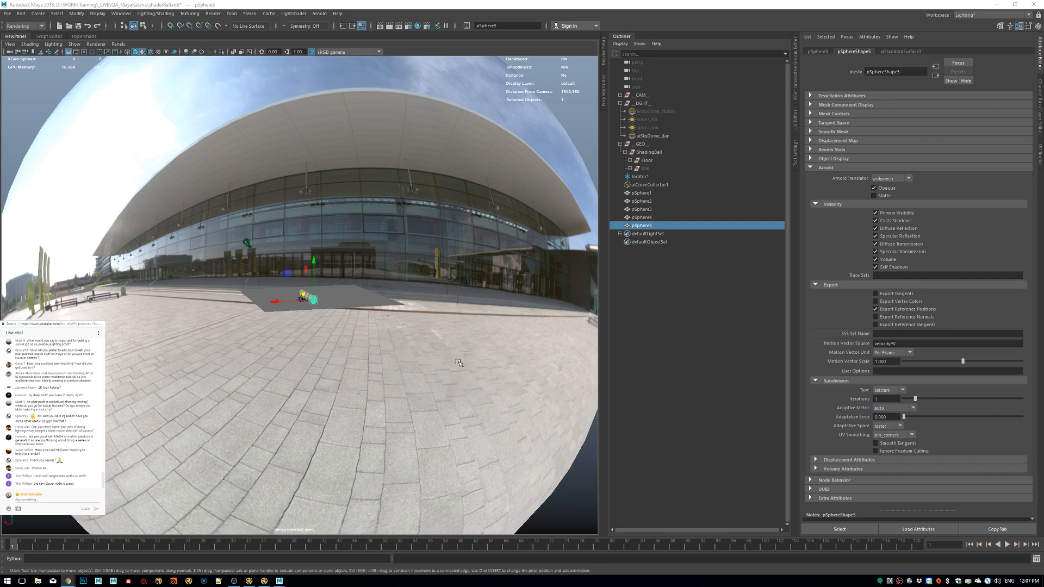
right_click_drag(289, 266, 307, 296, "alt")
left_click_drag(307, 295, 408, 294, "alt")
key("space")
left_click(440, 207)
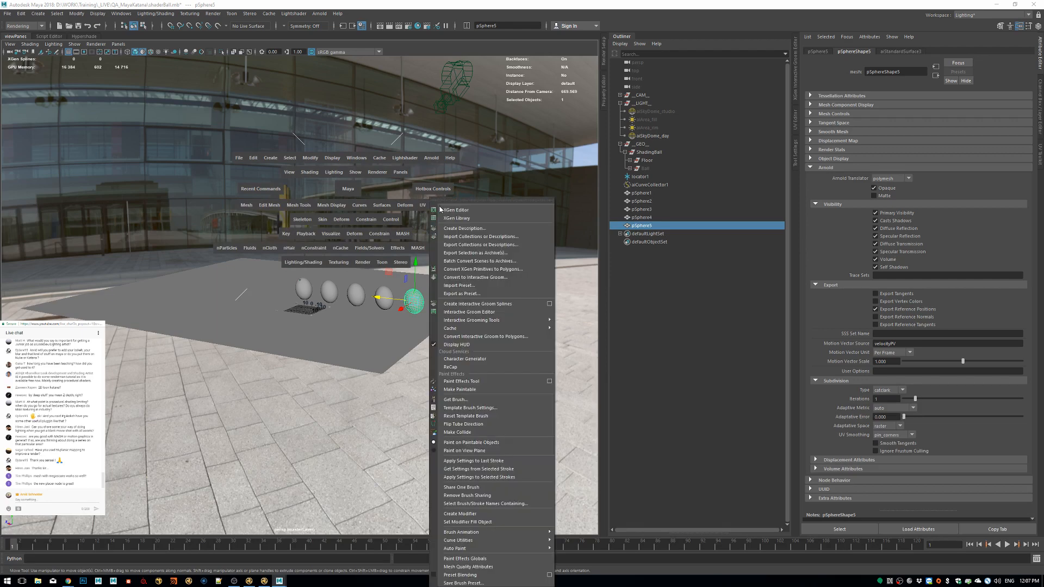
left_click(425, 212)
left_click(403, 235)
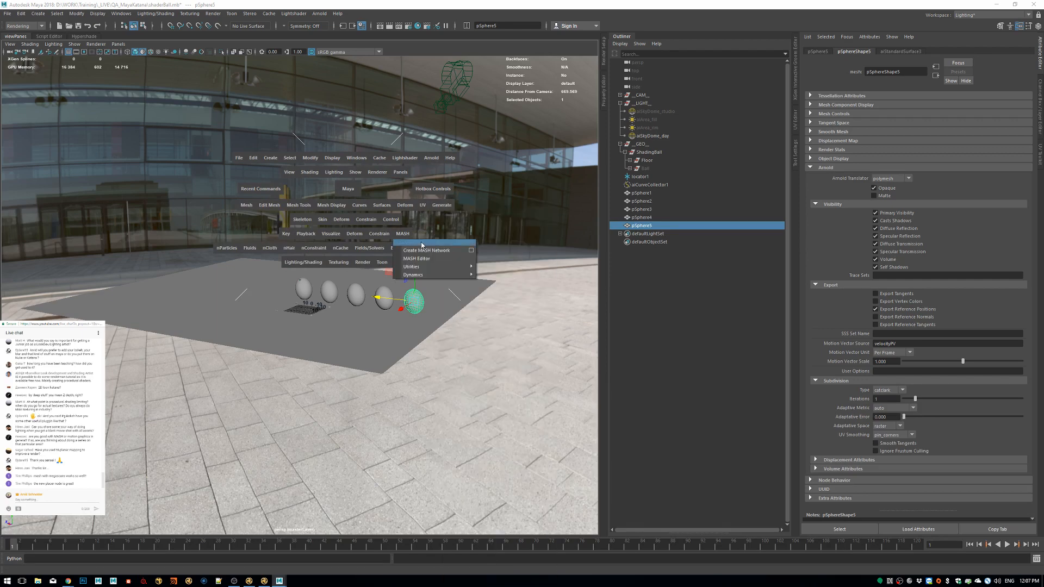
left_click(422, 242)
left_click(344, 341)
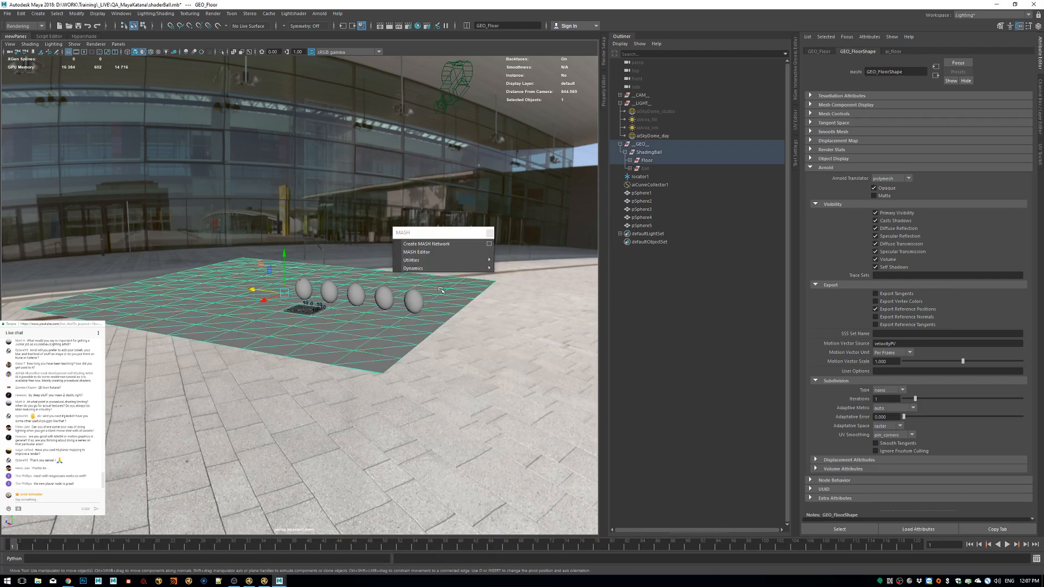
left_click(449, 244)
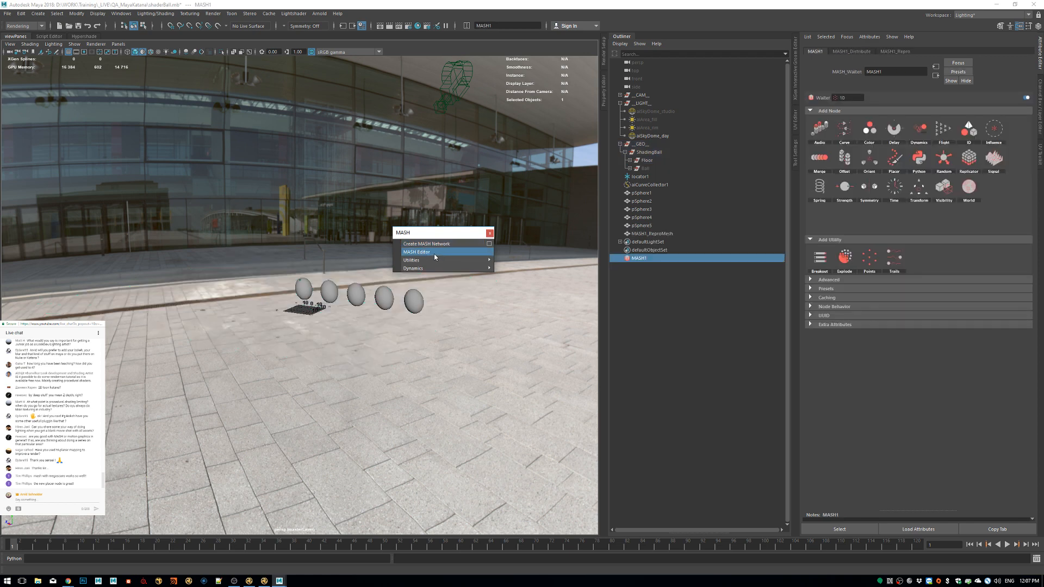
Open the MASH Editor, move it beside the spheres, and switch the MASH1_Distribute node off and back on.
left_click(451, 253)
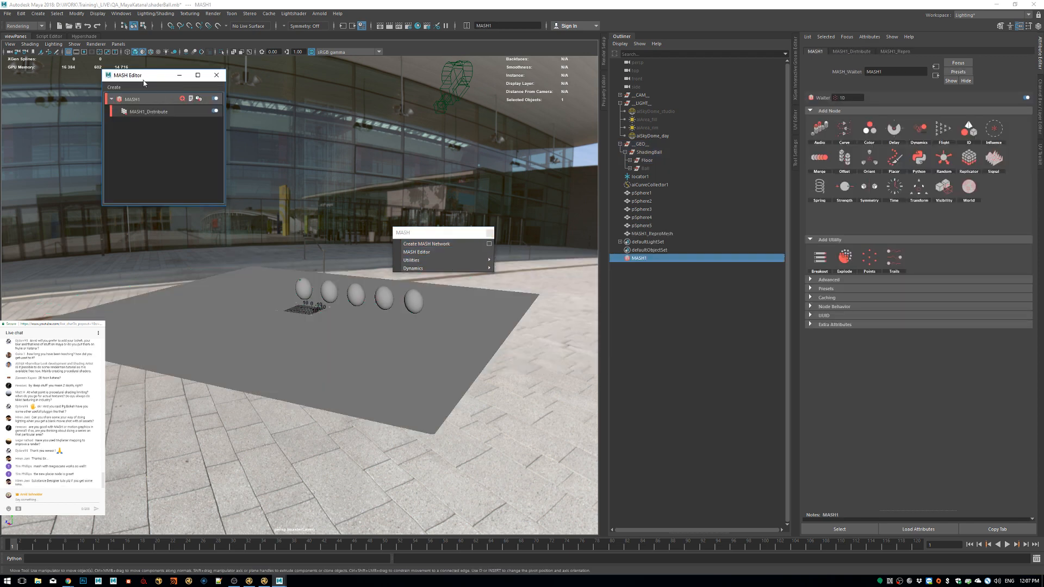
left_click_drag(145, 81, 476, 335)
left_click(474, 364)
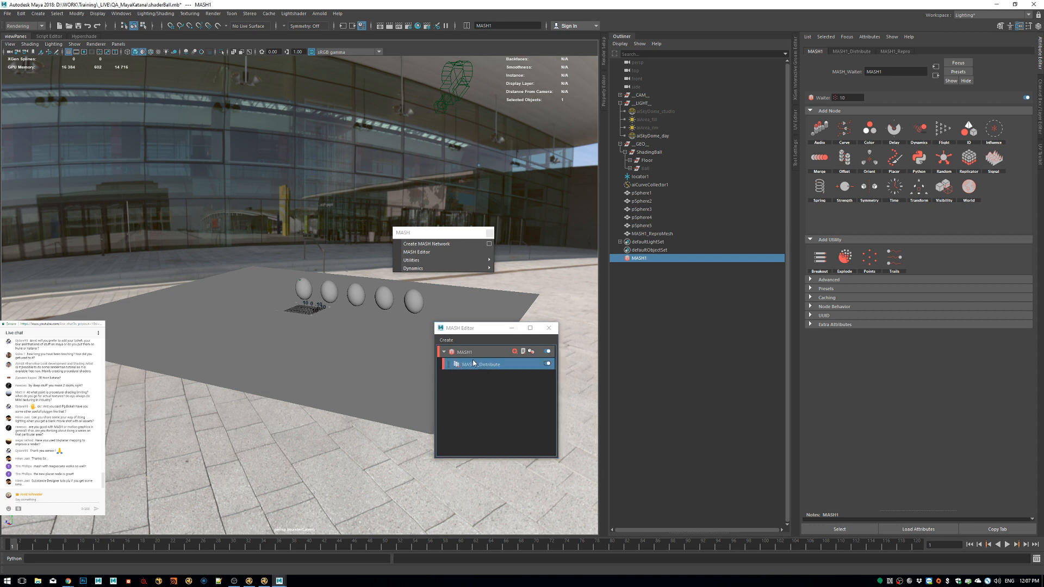
left_click(547, 364)
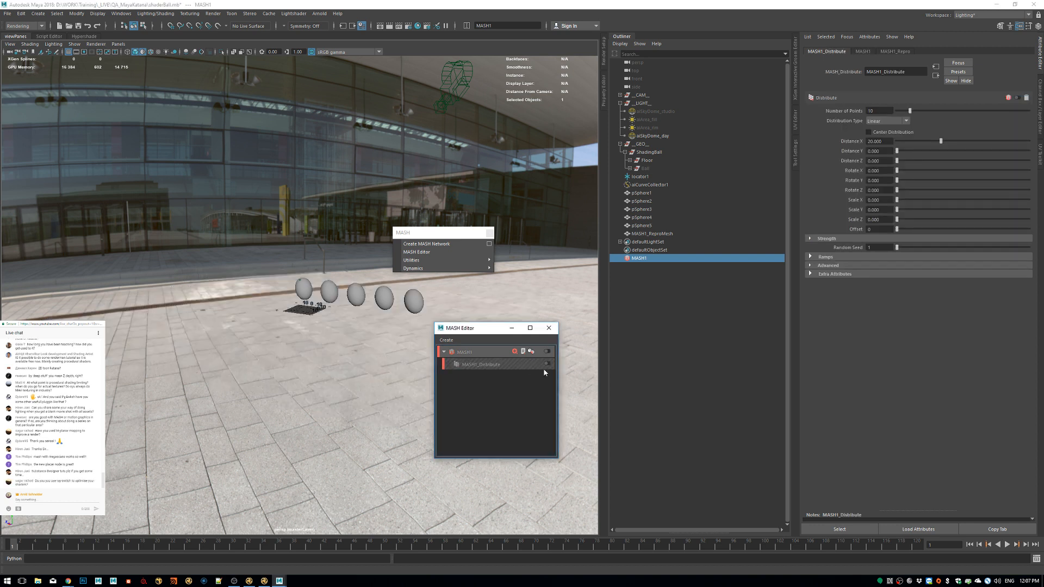
left_click(548, 364)
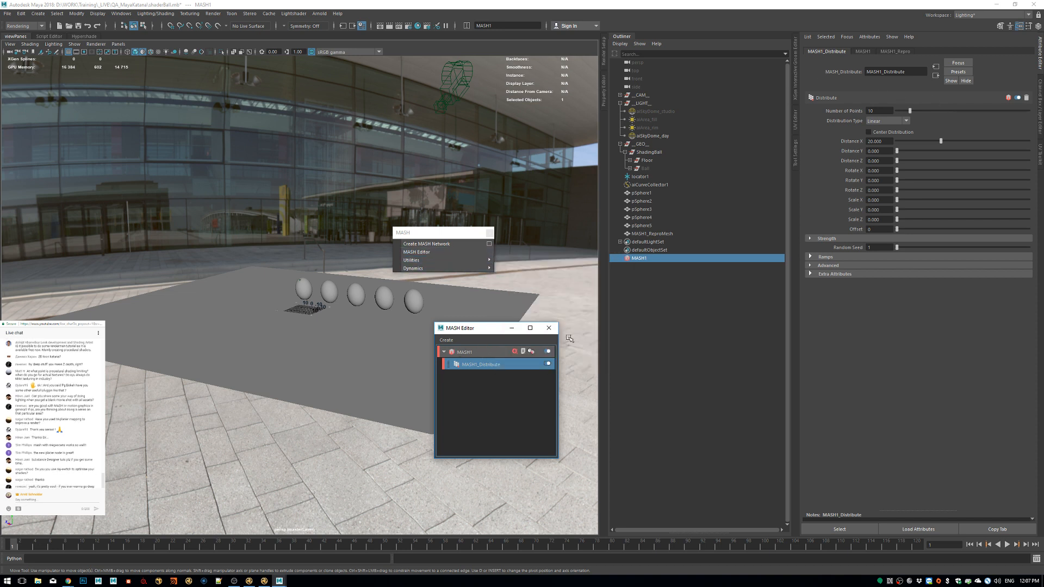
Add a Placer node to the MASH1 network and activate its Add brush for painting points.
left_click(468, 352)
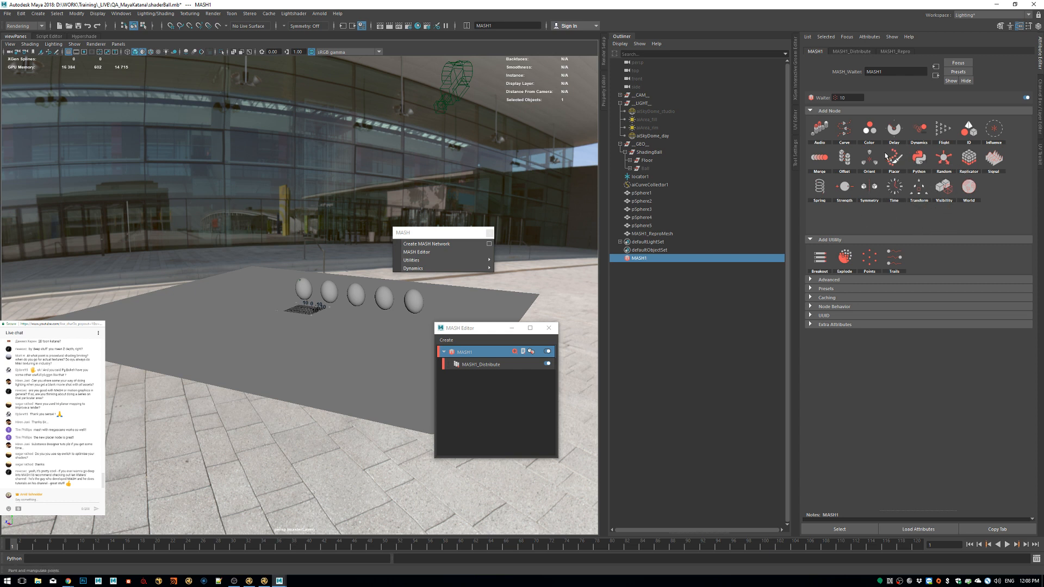
left_click(908, 170)
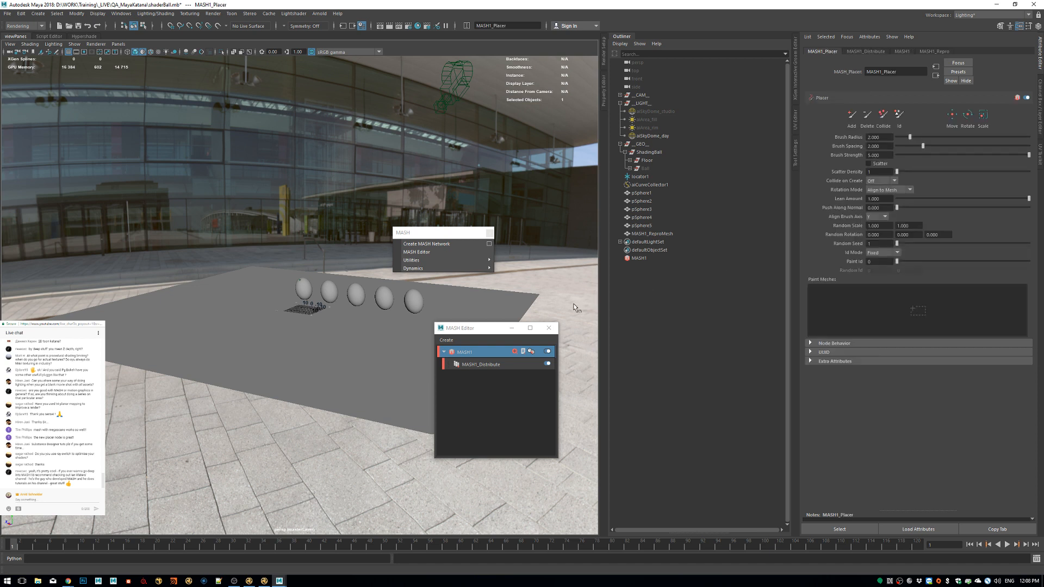
left_click(501, 366)
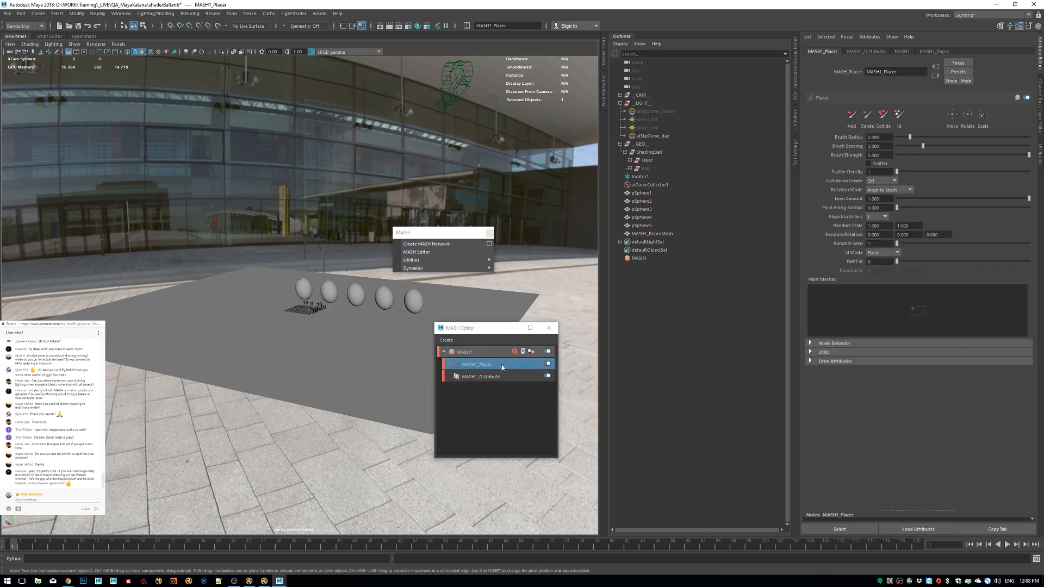
left_click(852, 114)
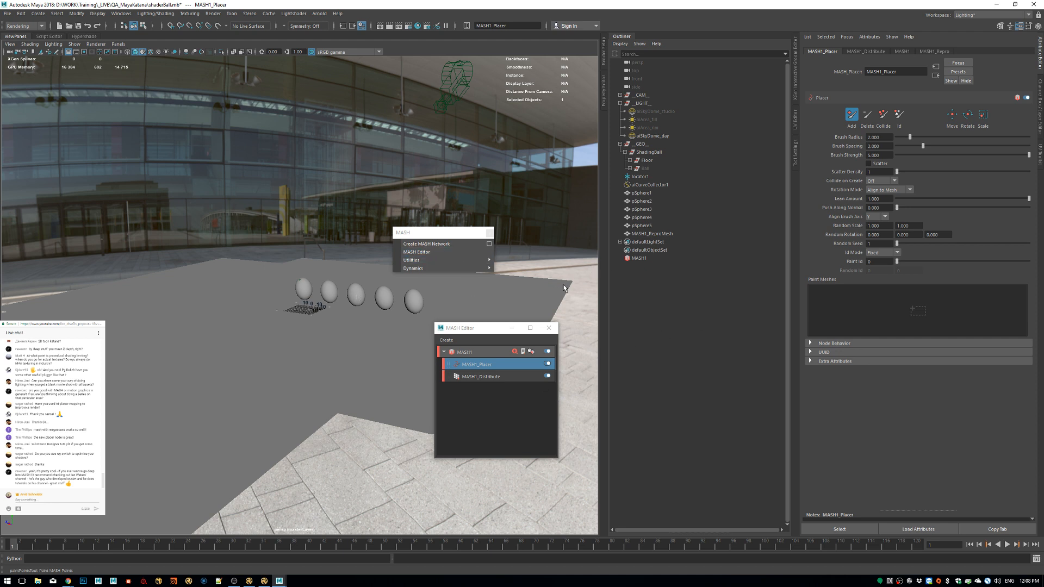
Paint copies of the floor mesh near the spheres with the Placer's Add brush and examine them from above.
left_click(852, 114)
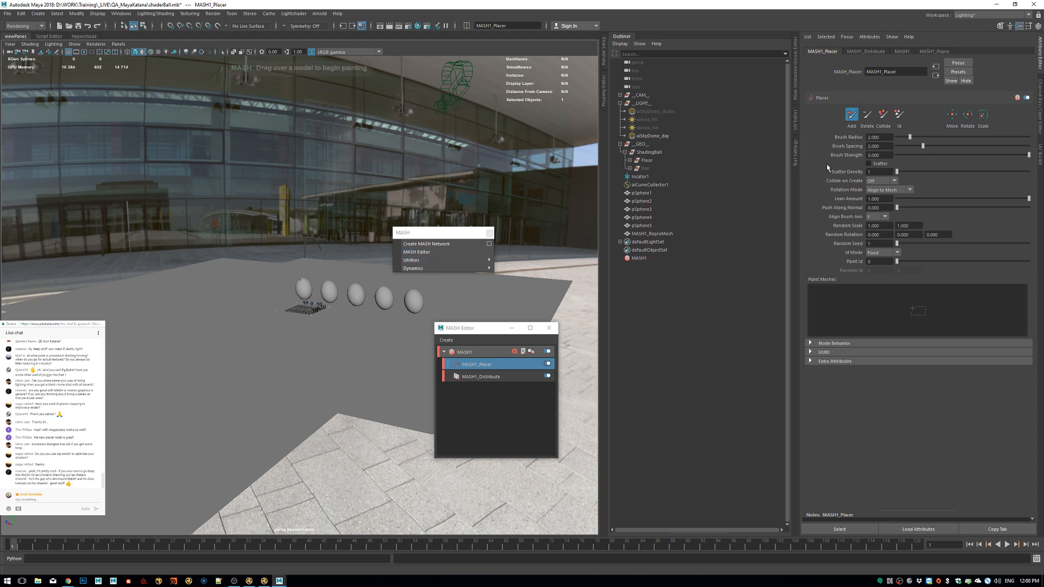
left_click(388, 302)
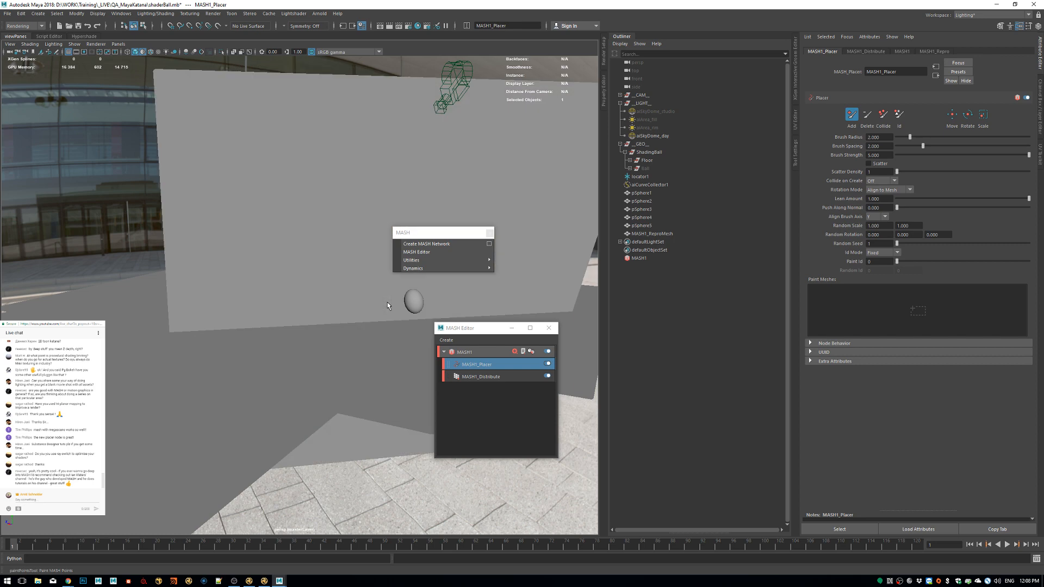
left_click_drag(403, 345, 350, 311, "alt")
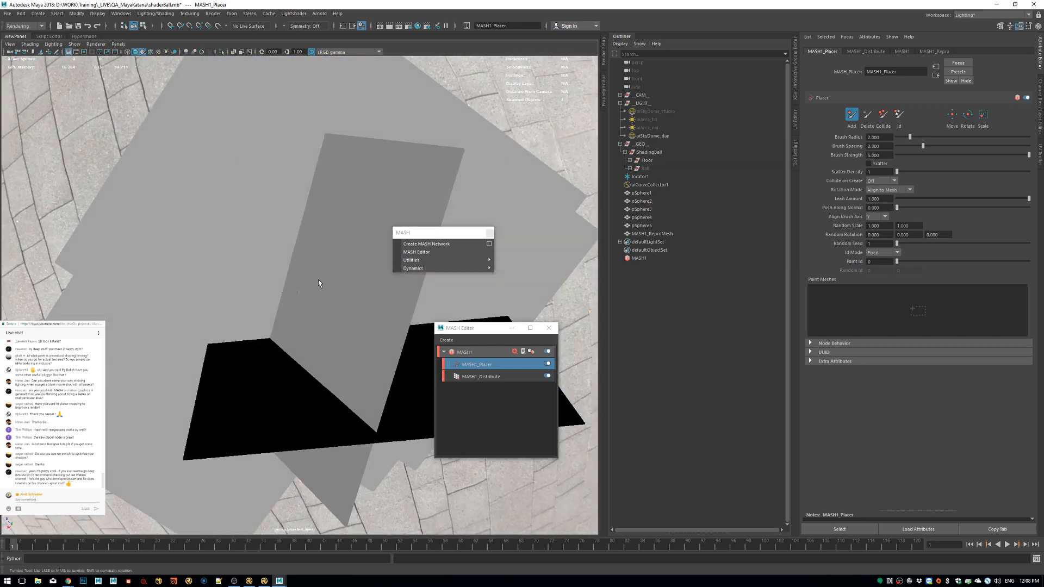
left_click_drag(322, 280, 357, 302, "alt")
Set the Placer's brush radius to 10 and brush spacing to 4.340, paint more floor copies, and view the whole sky dome.
mouse_move(910, 137)
left_mouse_down()
mouse_move(963, 137)
mouse_move(938, 146)
mouse_move(954, 146)
left_mouse_up()
mouse_move(251, 301)
left_mouse_down()
mouse_move(266, 296)
mouse_move(117, 321)
mouse_move(210, 344)
left_mouse_up()
right_click_drag(210, 345, 163, 337, "alt")
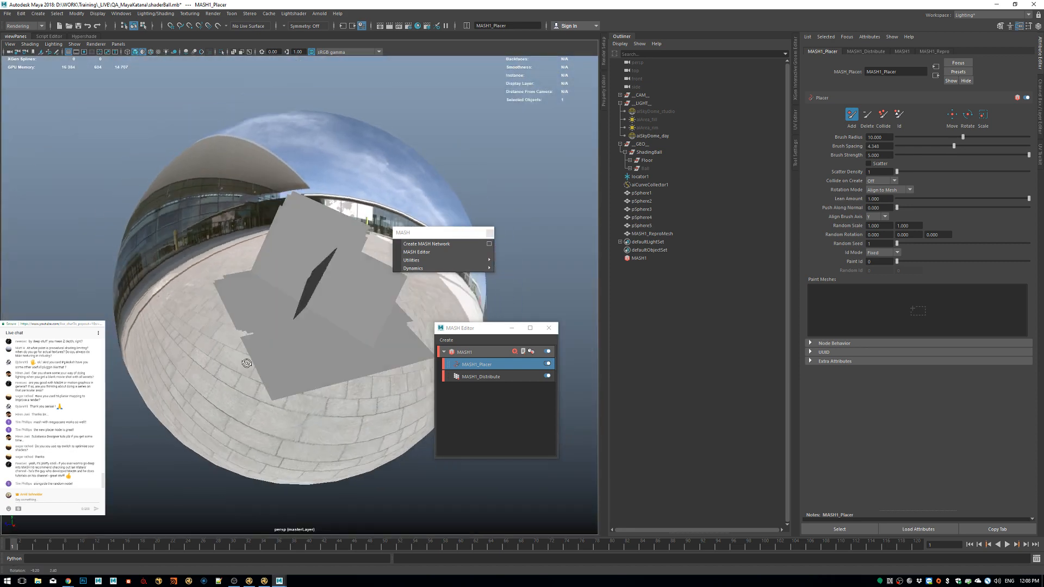
left_click_drag(310, 340, 377, 347, "alt")
left_click_drag(377, 348, 351, 350)
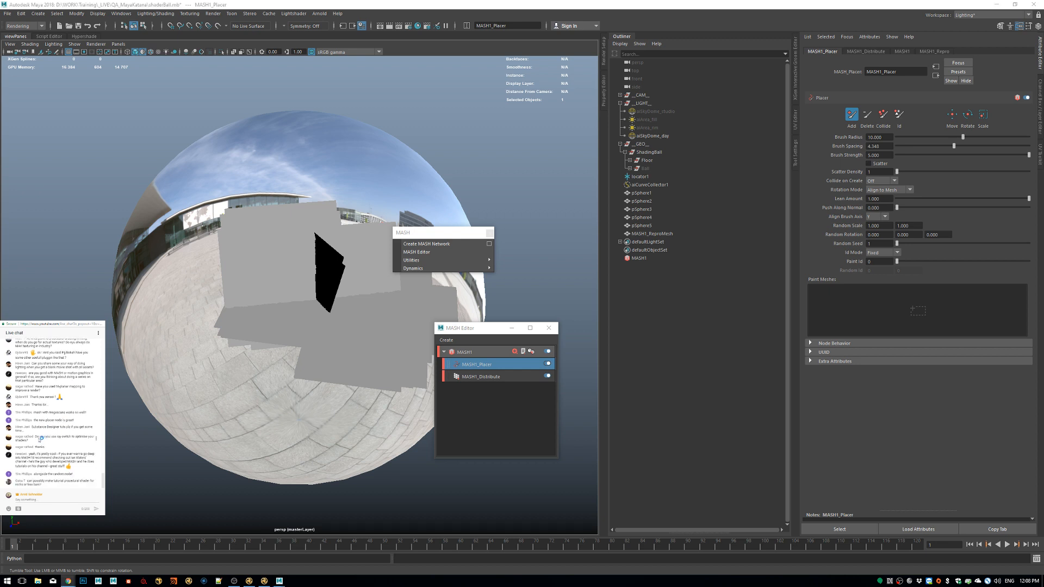
Highlight the live-chat request for Substance Designer tutorials and bring up the lightshader.de browser window maximized.
left_click_drag(38, 429, 75, 433)
left_click(83, 425)
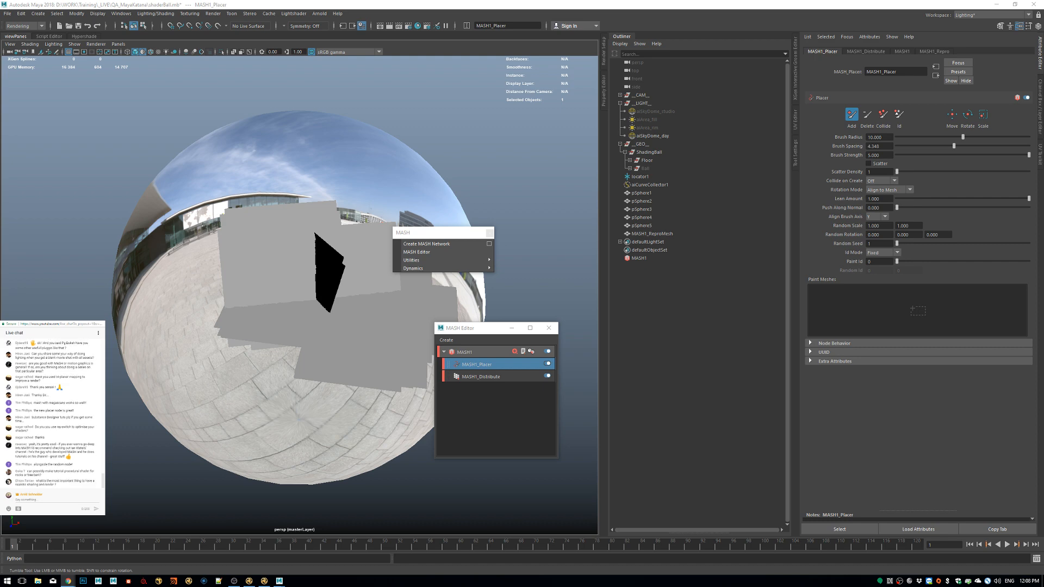
left_click_drag(1043, 129, 667, 99)
double_click(667, 99)
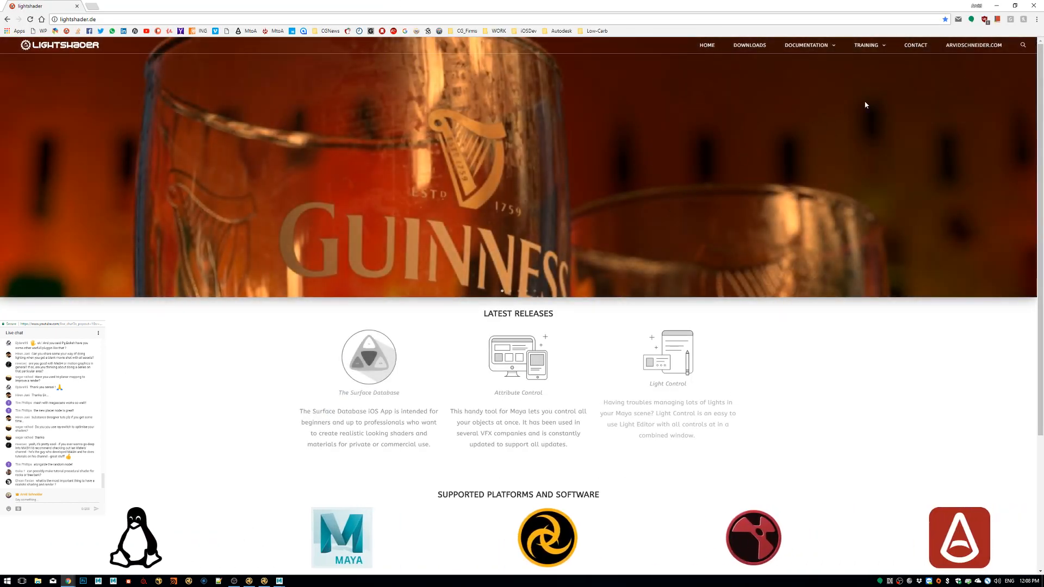
Browse the website's training tutorials through page 2 and open MtoA 506 – Substance Designer – Texture Creation.
mouse_move(872, 48)
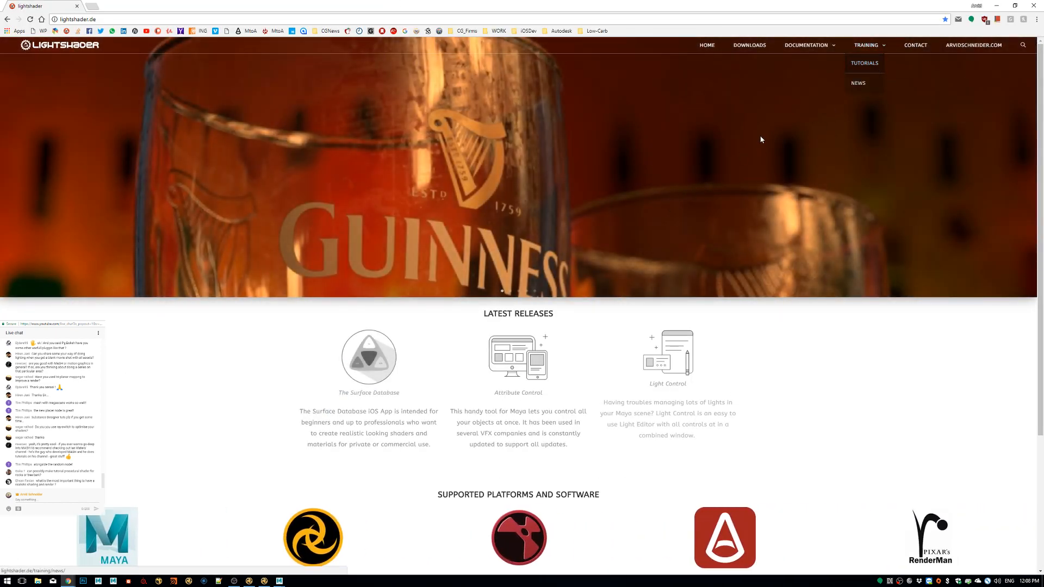
left_click(862, 65)
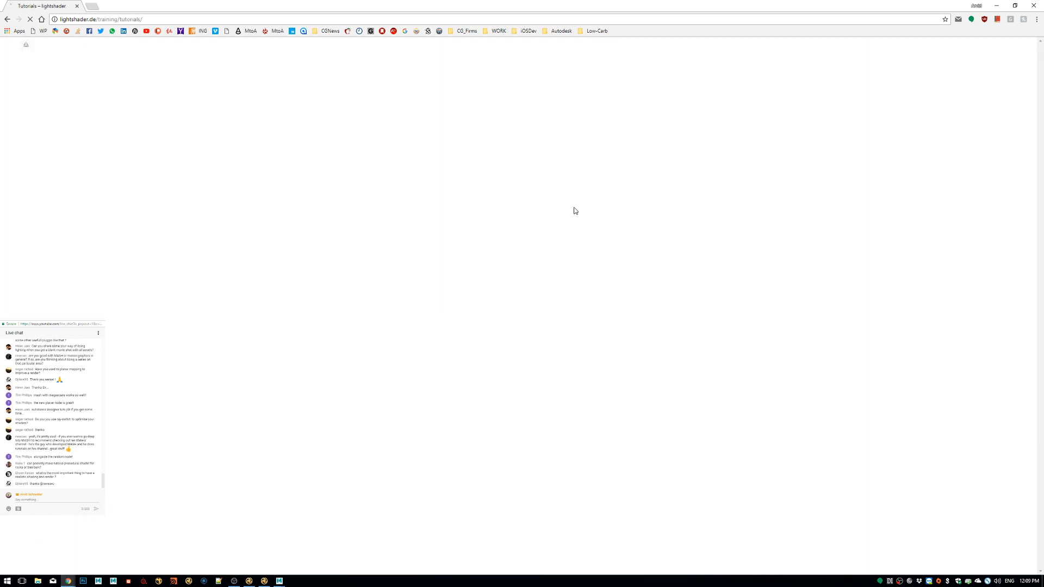
scroll(814, 366, "down", 4)
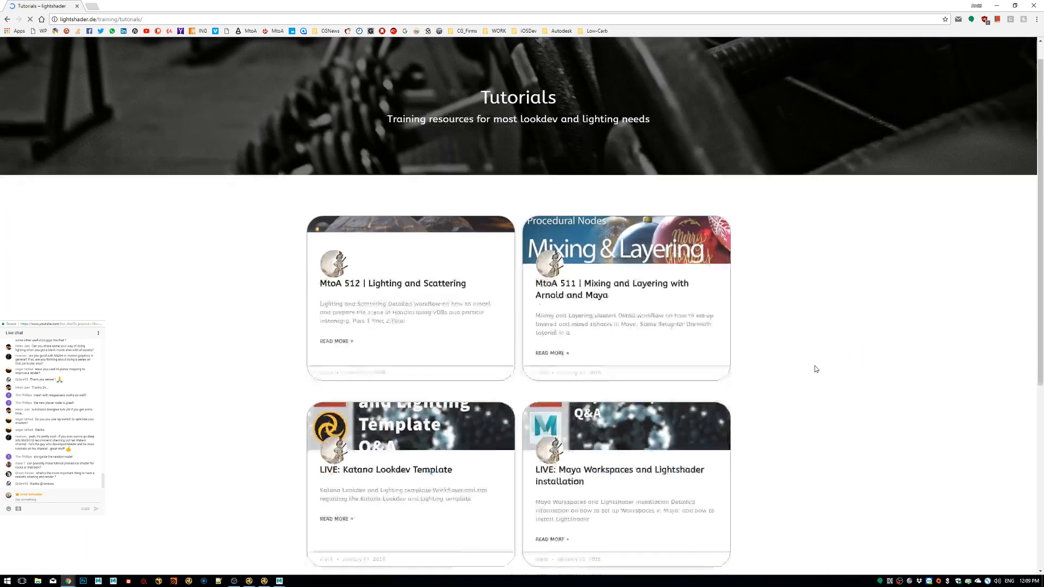
scroll(799, 345, "down", 3)
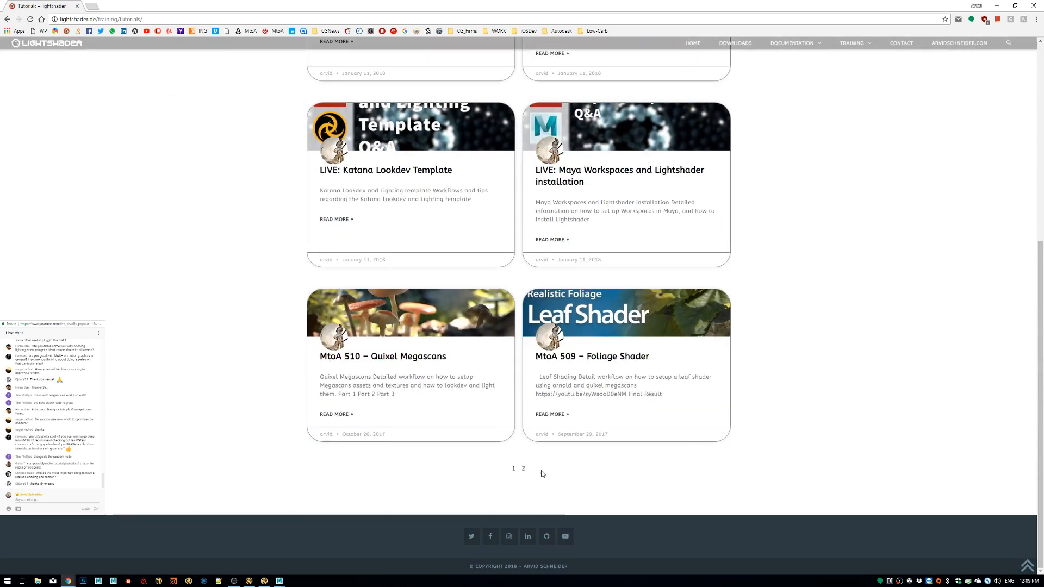
scroll(686, 410, "up", 4)
scroll(687, 407, "down", 4)
left_click(523, 468)
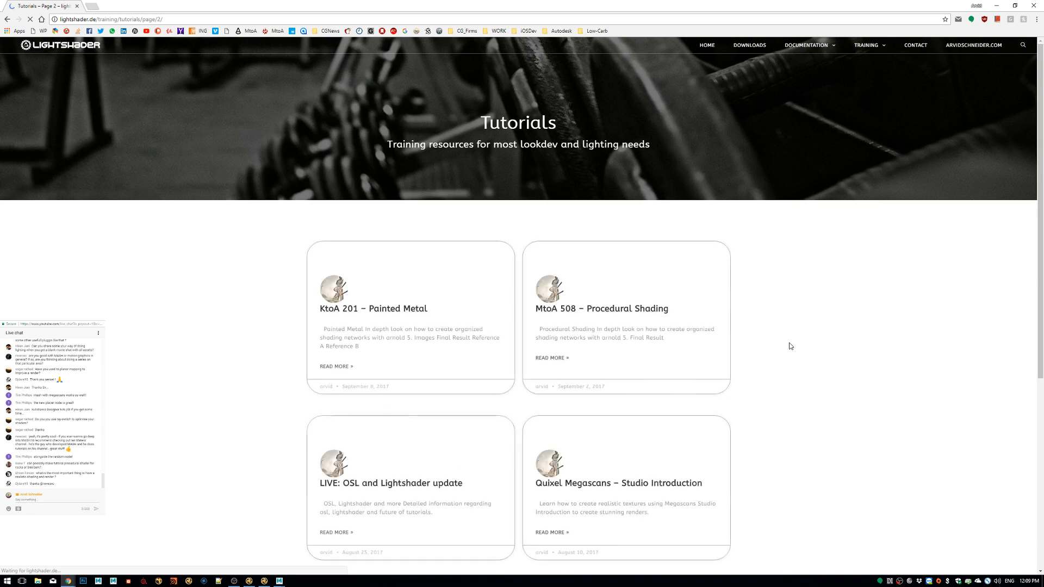
scroll(787, 343, "down", 5)
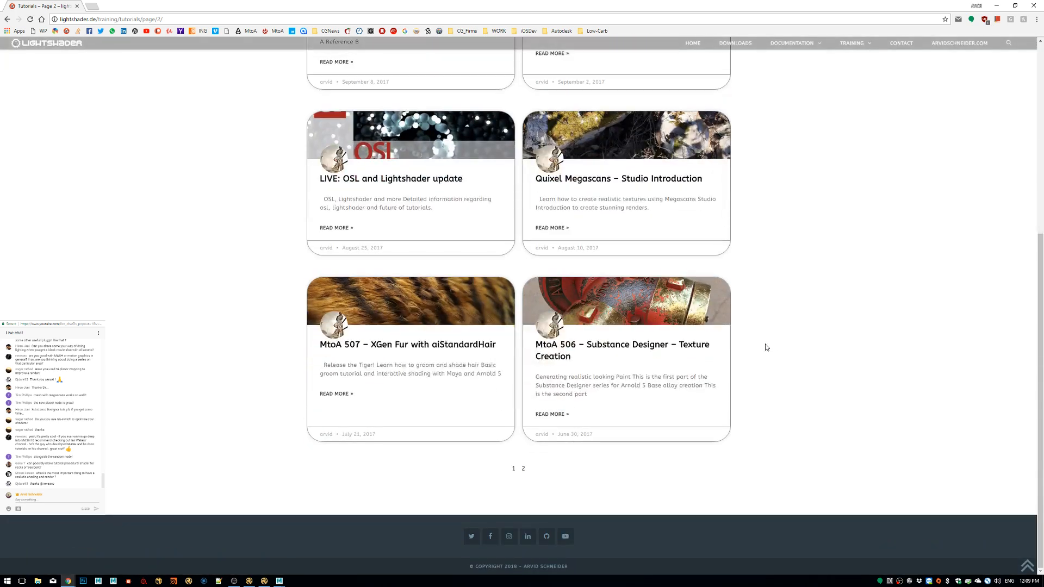
left_click(635, 347)
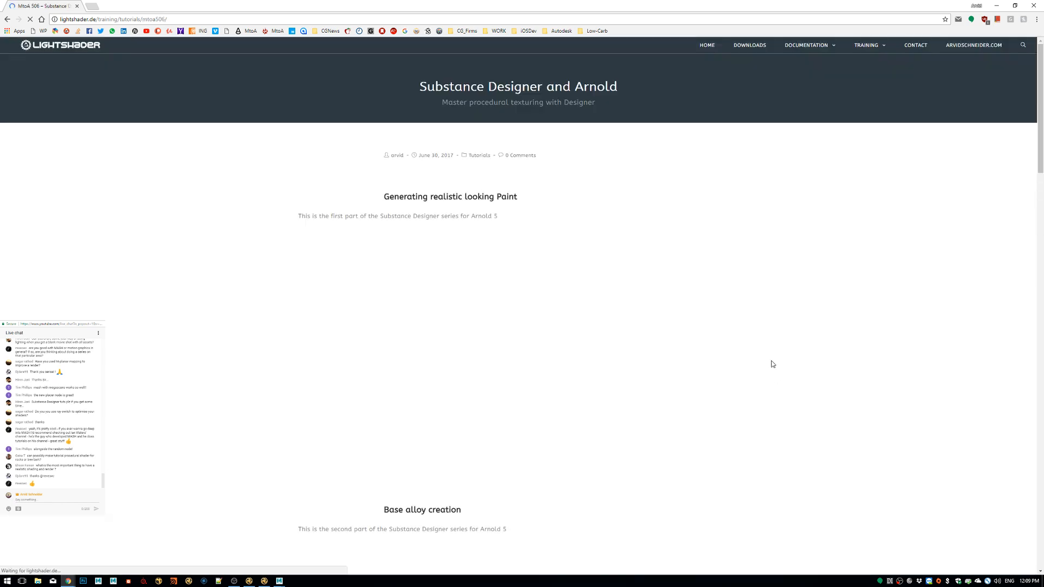
Examine the parts of the MtoA 506 tutorial series, including the section on connecting the shaders and rendering in Maya.
scroll(769, 363, "down", 6)
scroll(772, 323, "down", 14)
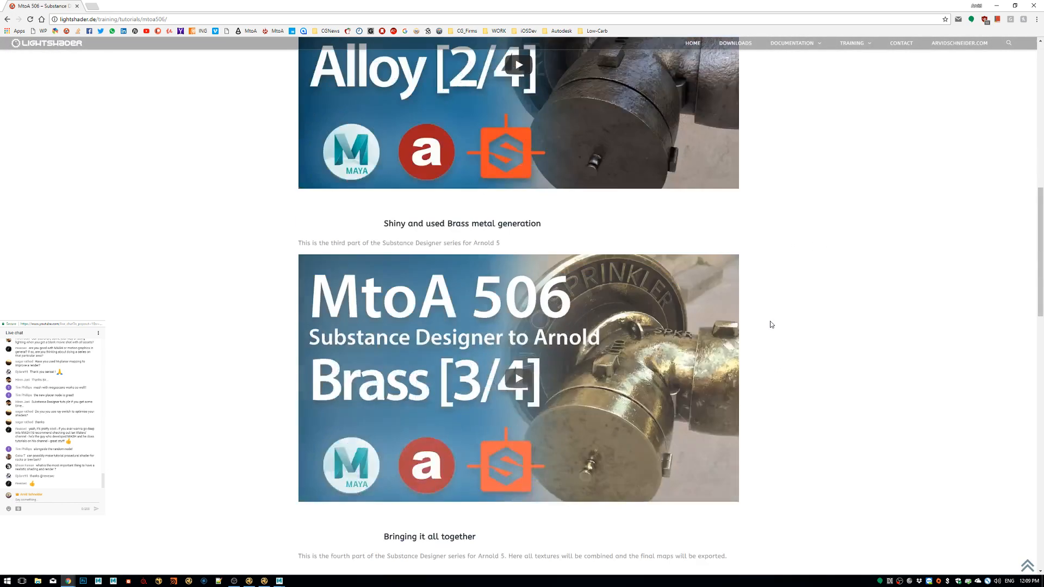
scroll(778, 325, "up", 8)
scroll(773, 342, "up", 12)
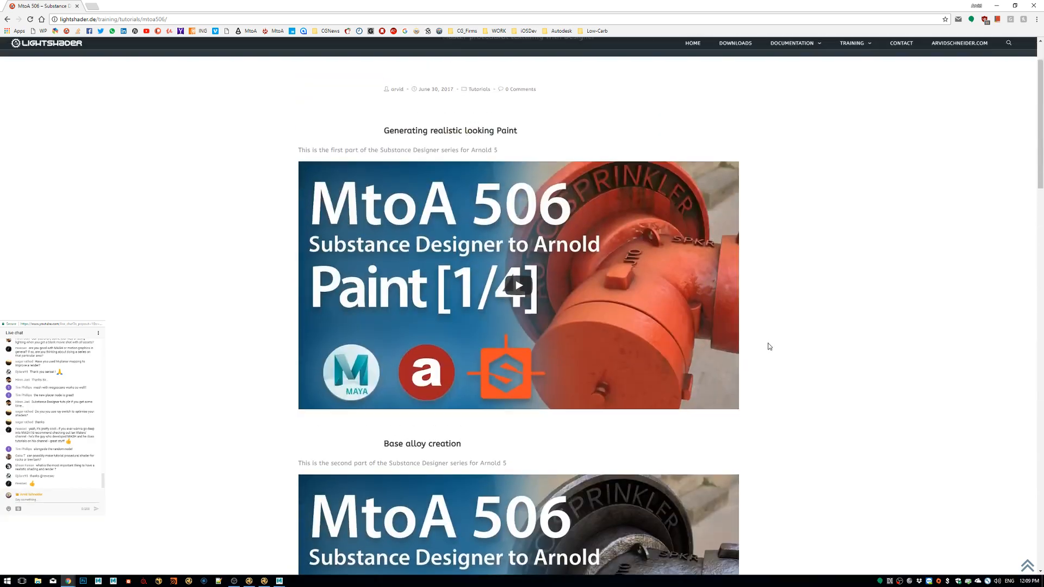
scroll(663, 402, "down", 14)
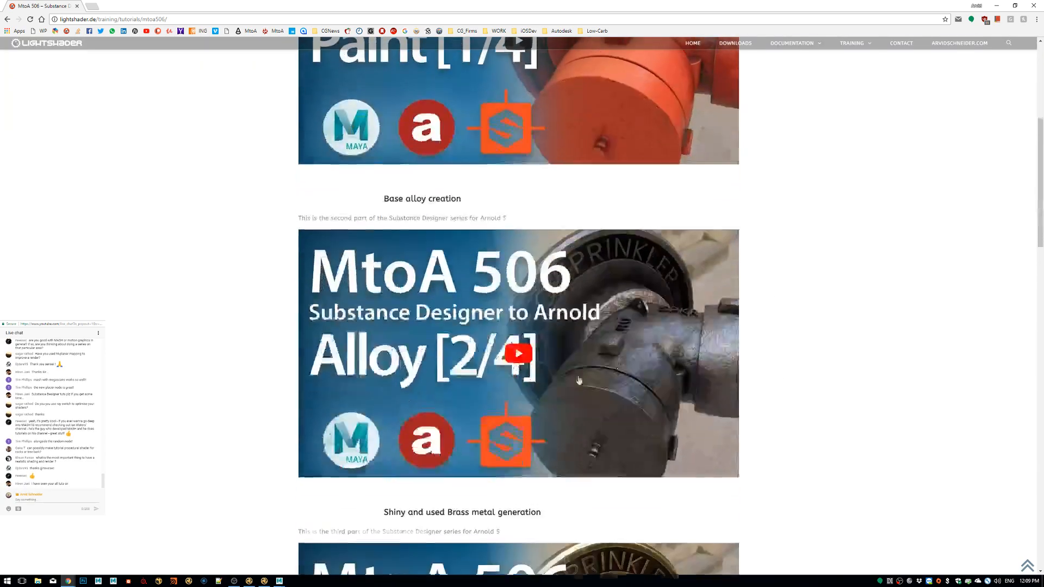
scroll(697, 329, "down", 5)
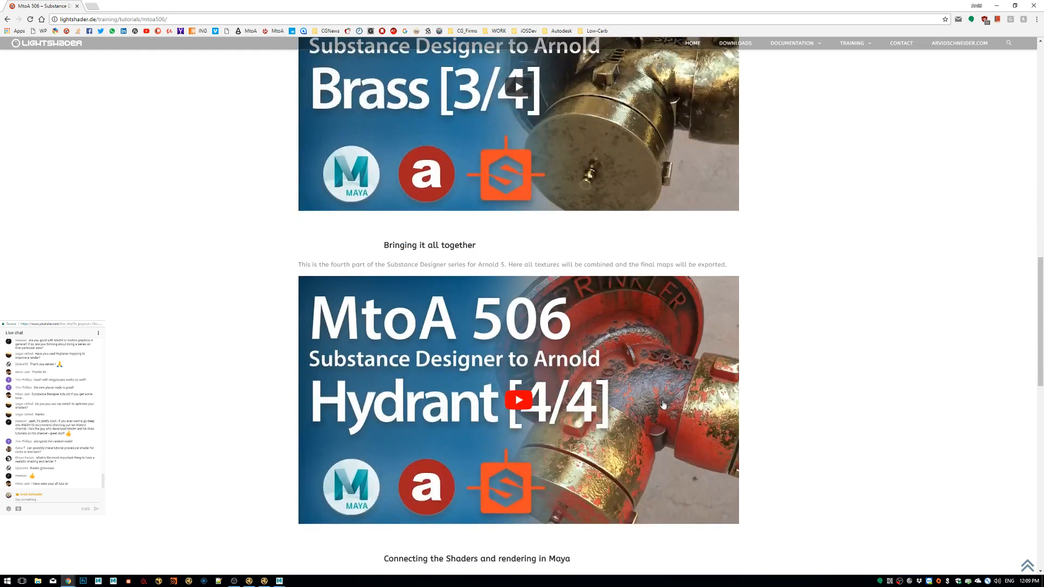
scroll(781, 294, "up", 2)
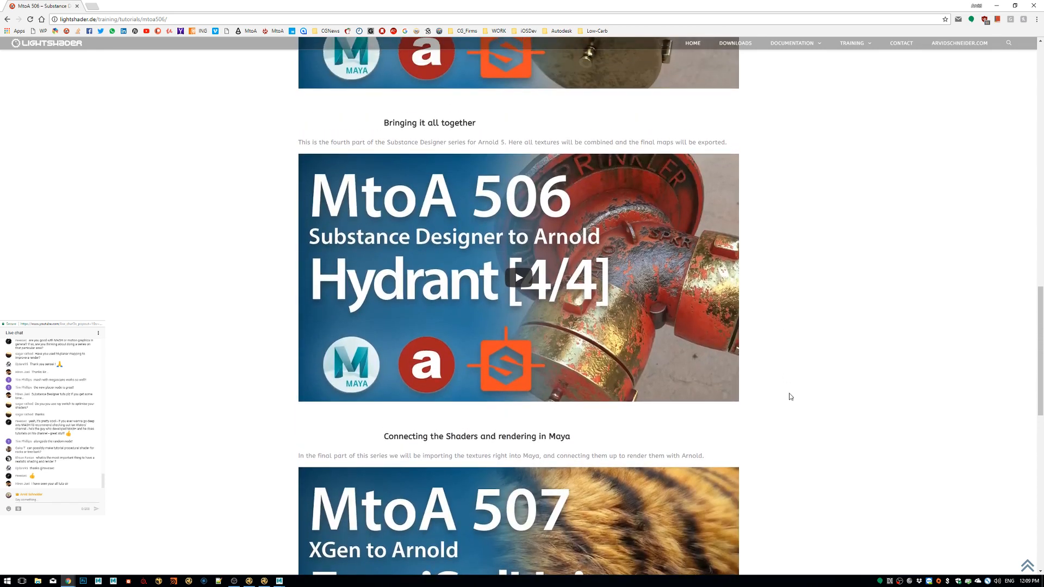
scroll(785, 412, "down", 7)
scroll(766, 377, "up", 2)
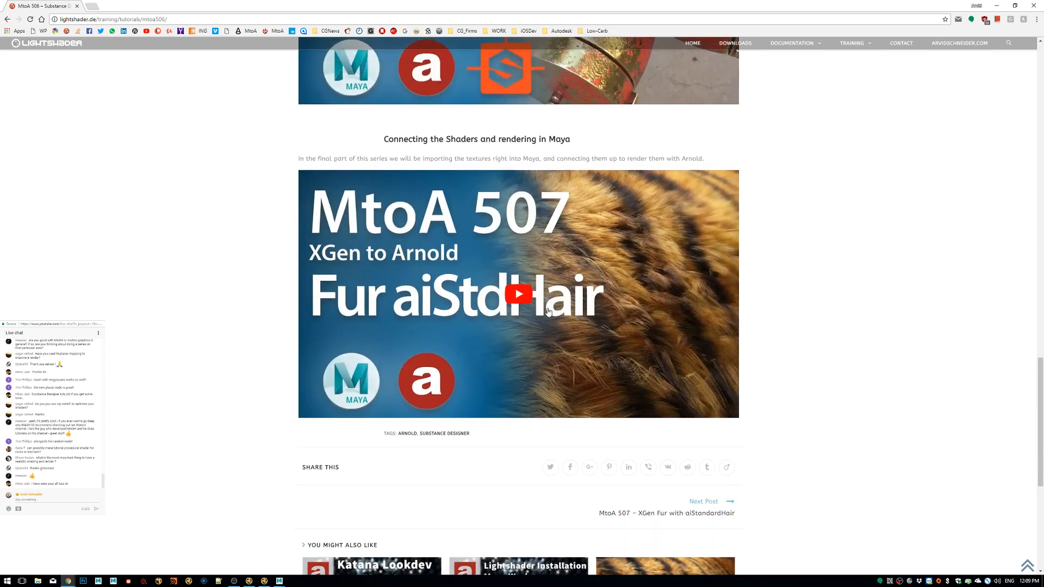
left_click_drag(473, 158, 558, 158)
left_click(587, 158)
scroll(558, 270, "up", 9)
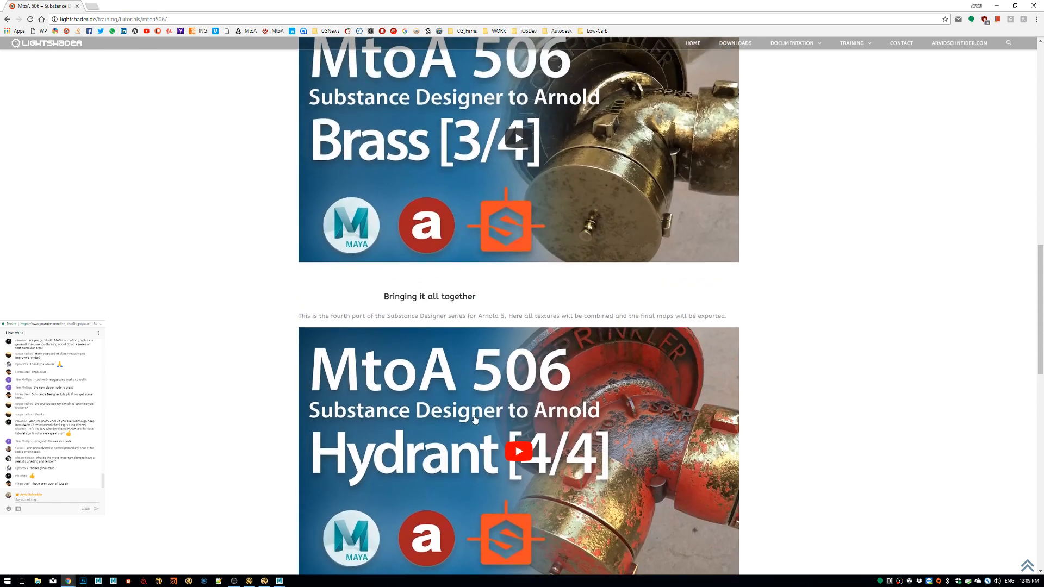
Play the Hydrant [4/4] video, skip through it to about 34:27, and close the browser.
left_click(518, 451)
scroll(643, 393, "down", 2)
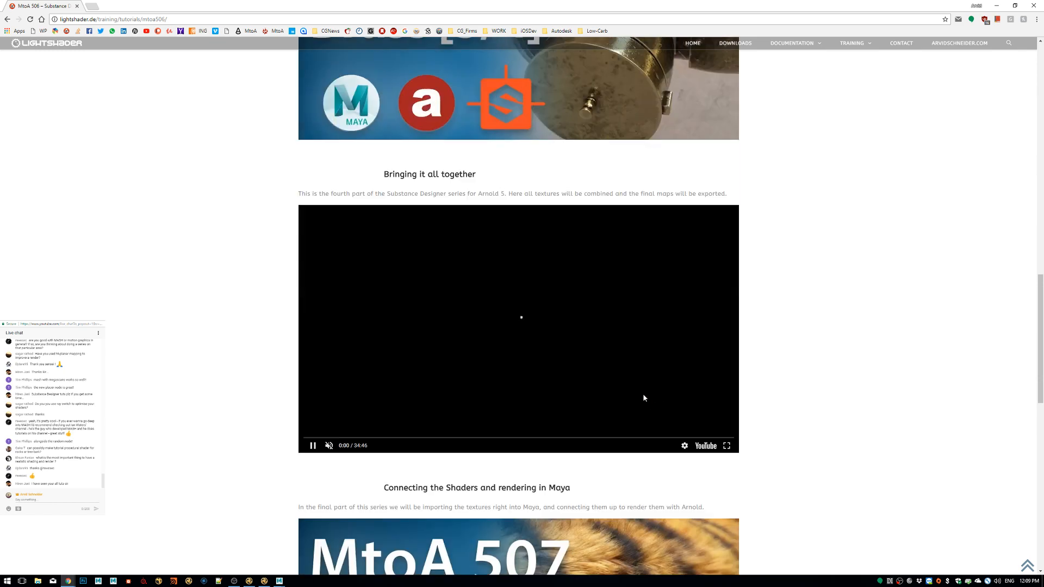
left_click(616, 438)
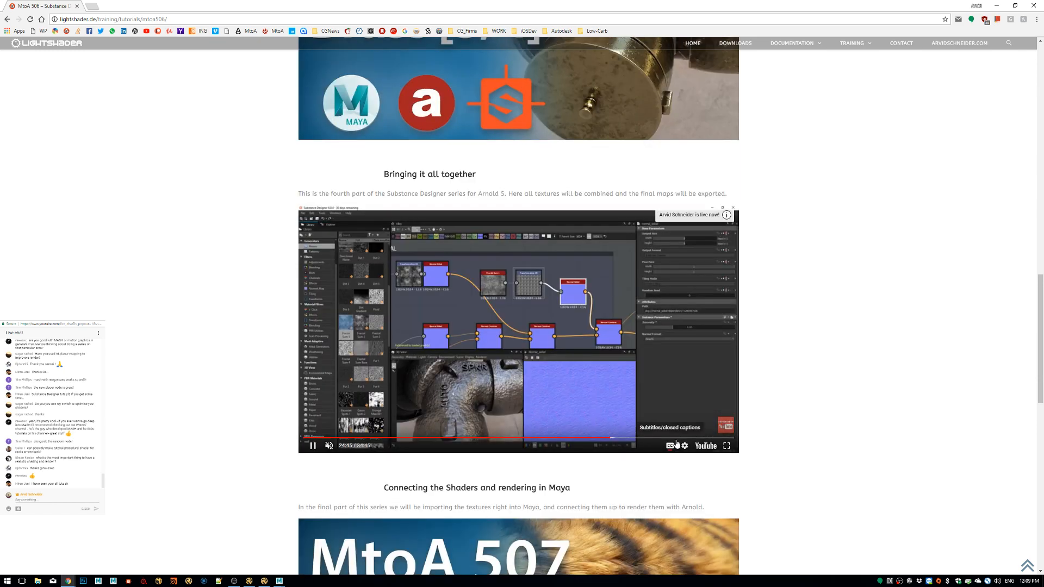
left_click(670, 446)
left_click(688, 432)
left_click(696, 437)
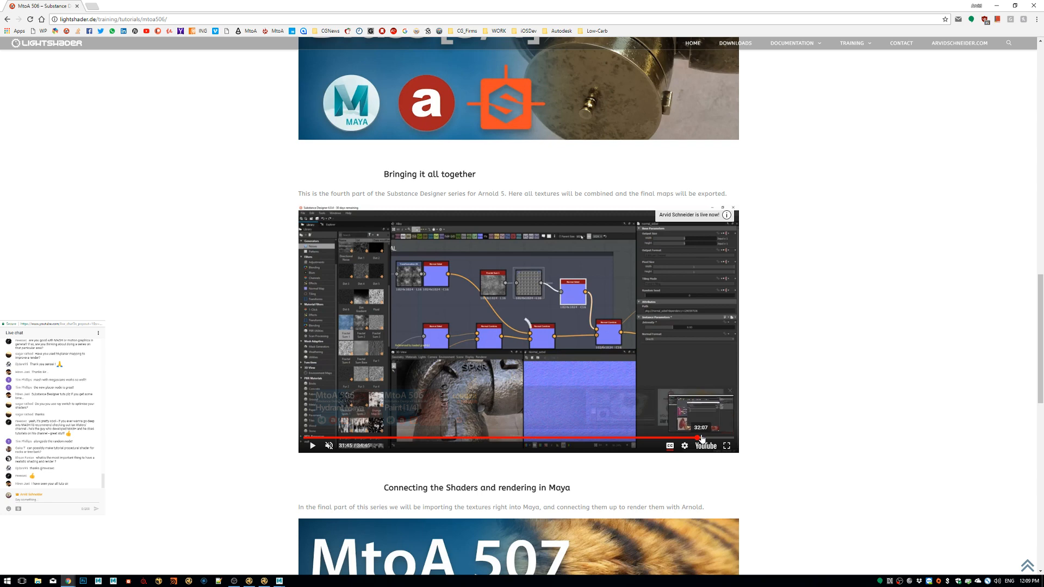
left_click(730, 438)
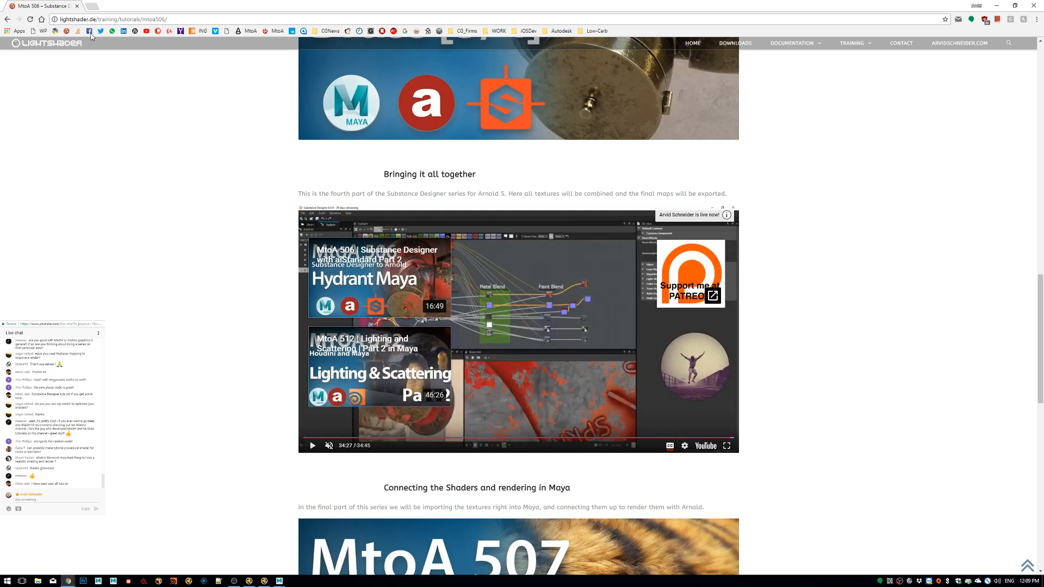
left_click(1030, 10)
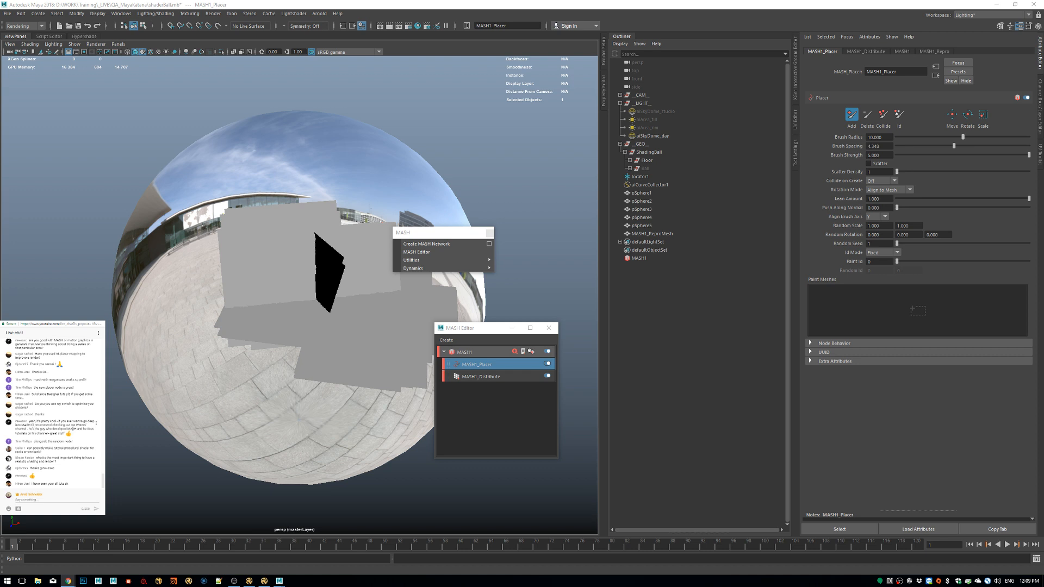
Highlight the live-chat message recommending the MASH developer's tutorial channel.
left_click_drag(71, 426, 86, 424)
left_click(85, 426)
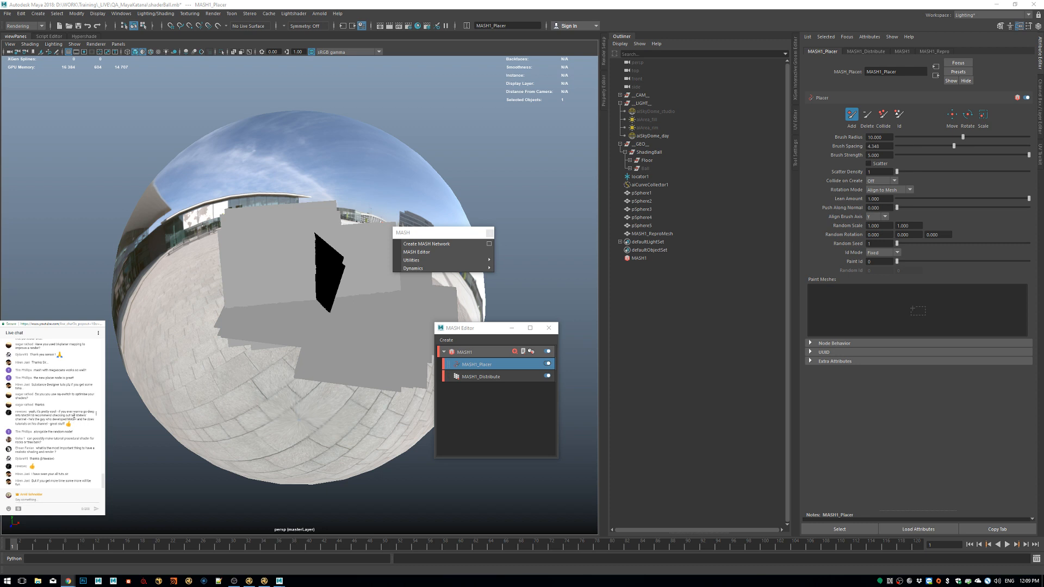
left_click_drag(74, 416, 88, 417)
left_click(72, 411)
Bring the browser window over Maya, look through the MASH developer's YouTube channel videos, and close the page.
left_click_drag(1043, 134, 669, 104)
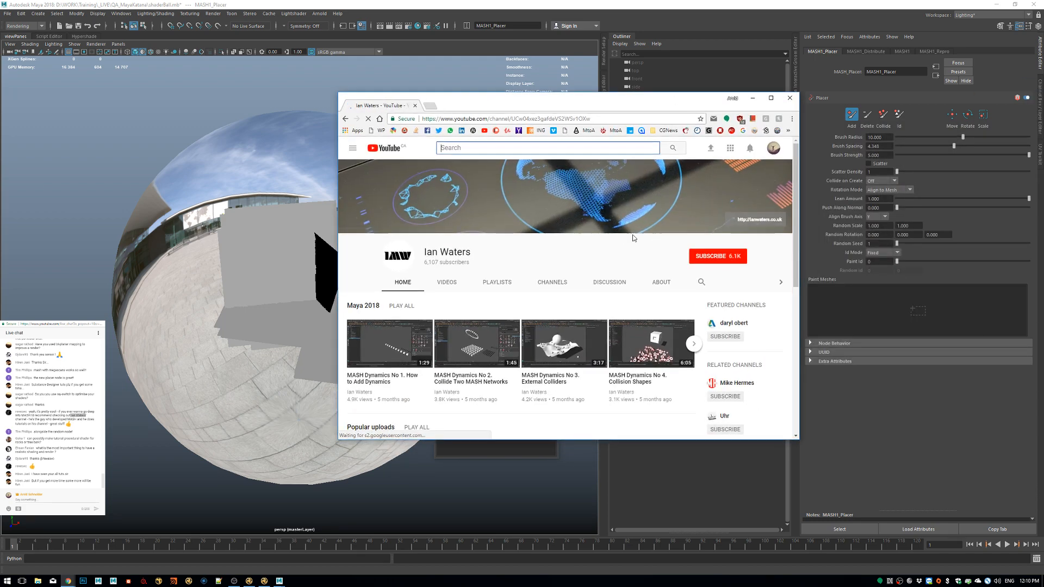
scroll(544, 261, "down", 3)
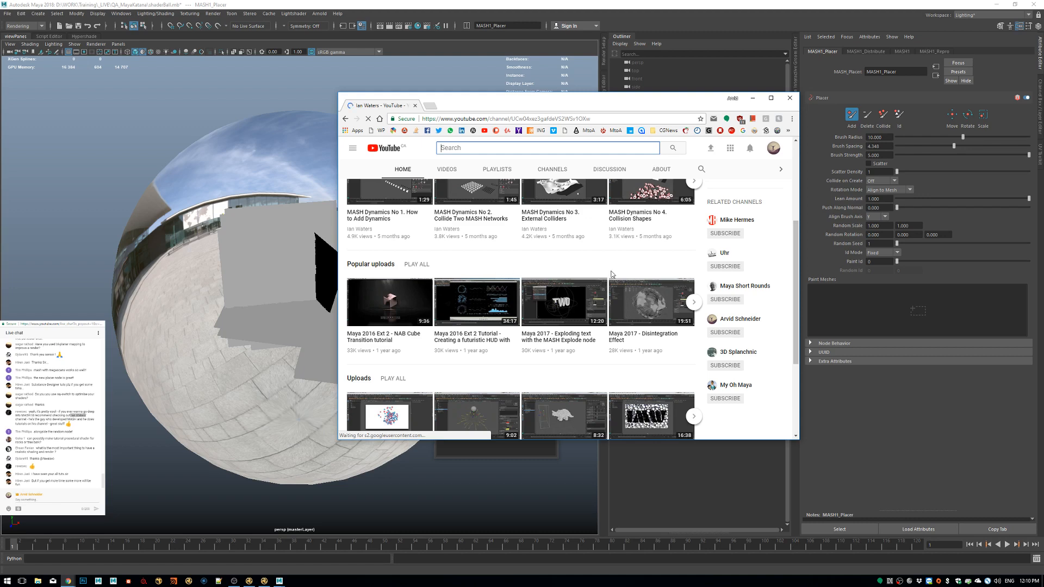
scroll(609, 287, "down", 2)
left_click(415, 106)
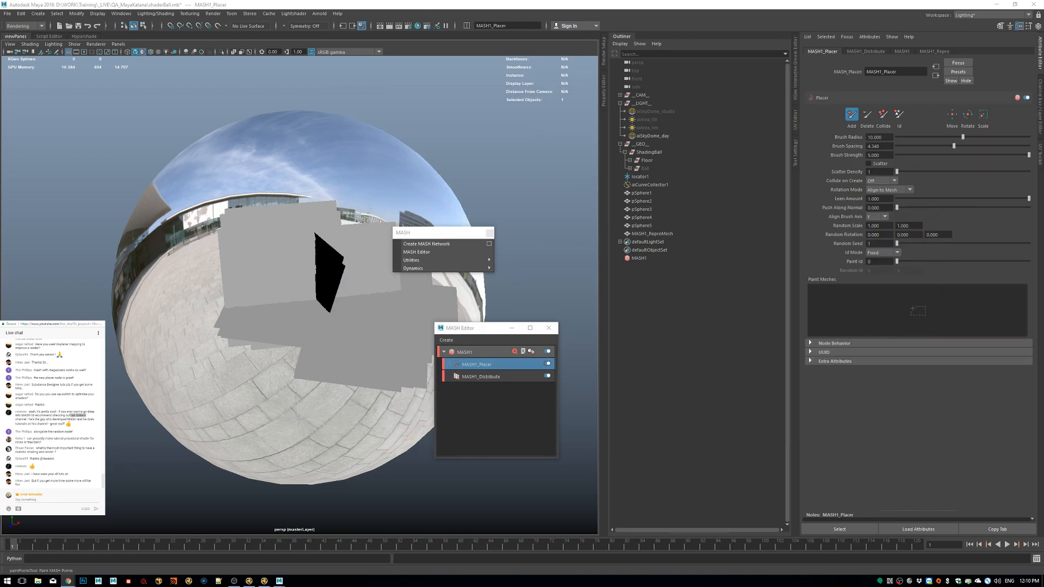
Point out the live-chat question on realistic shading and rendering, and close the MASH Editor and the floating MASH commands.
left_click(45, 440)
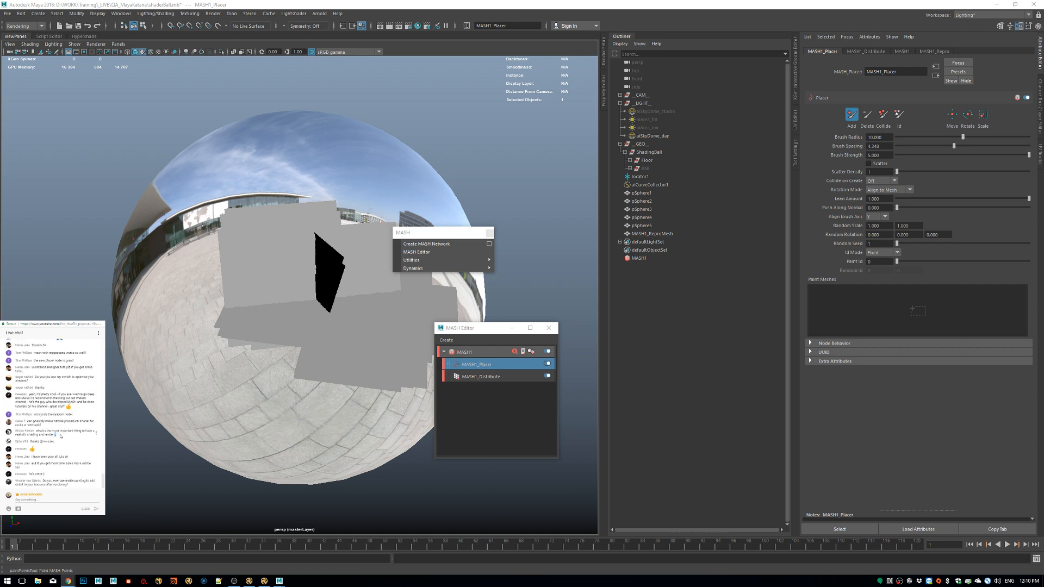
left_click(548, 328)
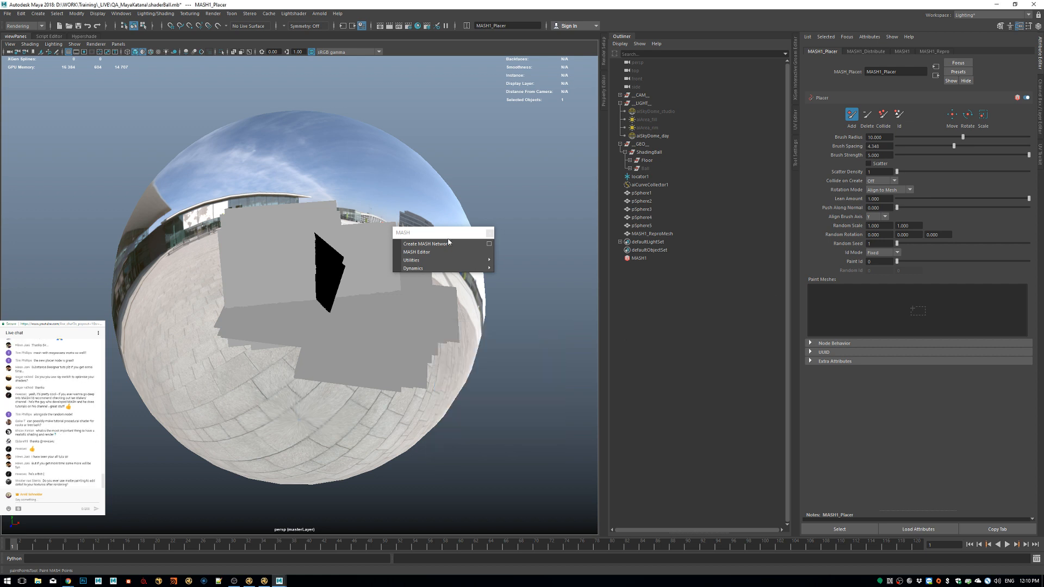
left_click(488, 233)
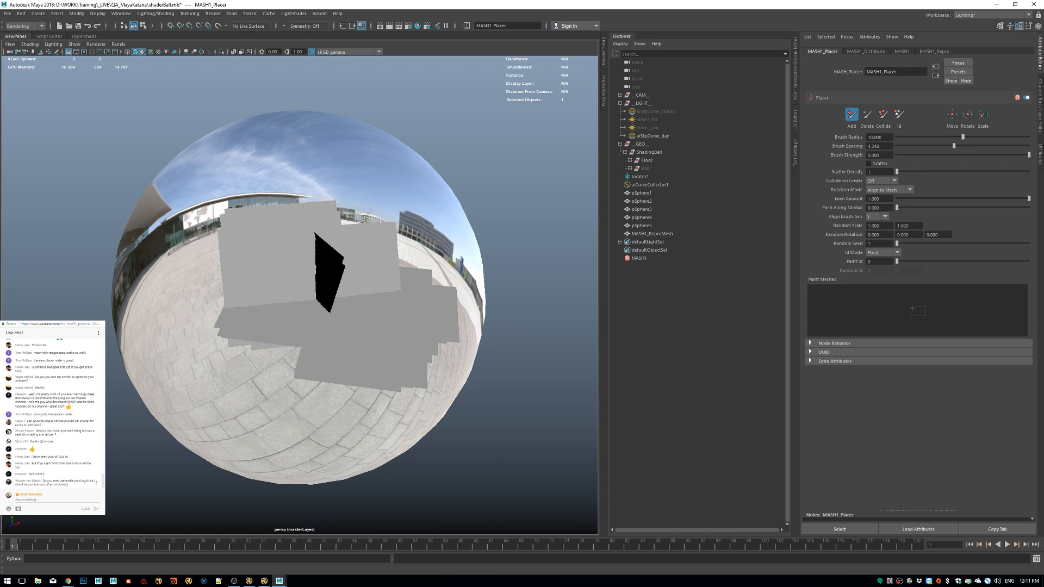
Highlight the live-chat questions on matte painting over renders and on how different companies treat employees.
left_click_drag(69, 485, 43, 481)
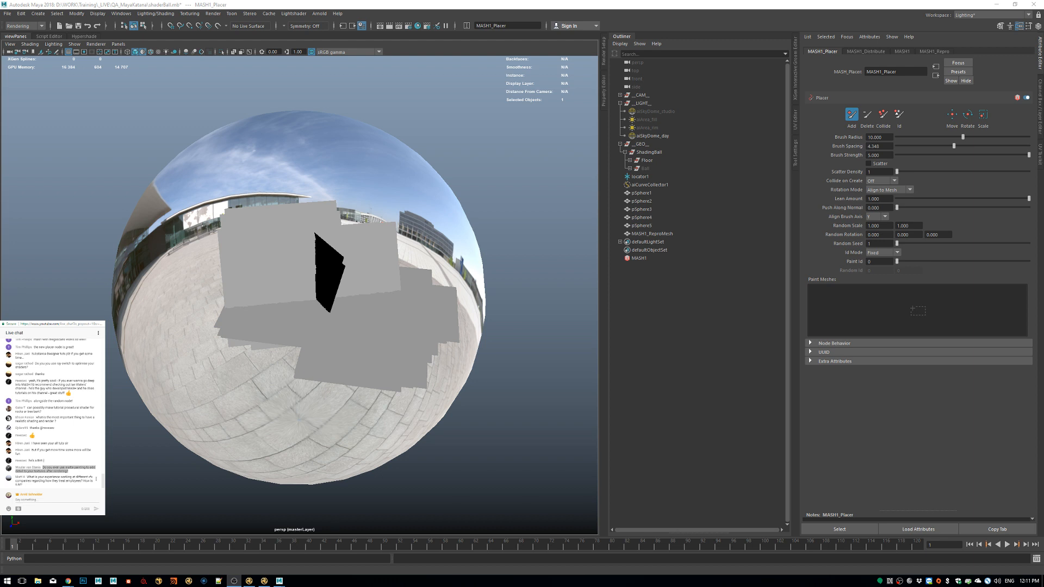
left_click_drag(24, 486, 84, 481)
left_click(59, 485)
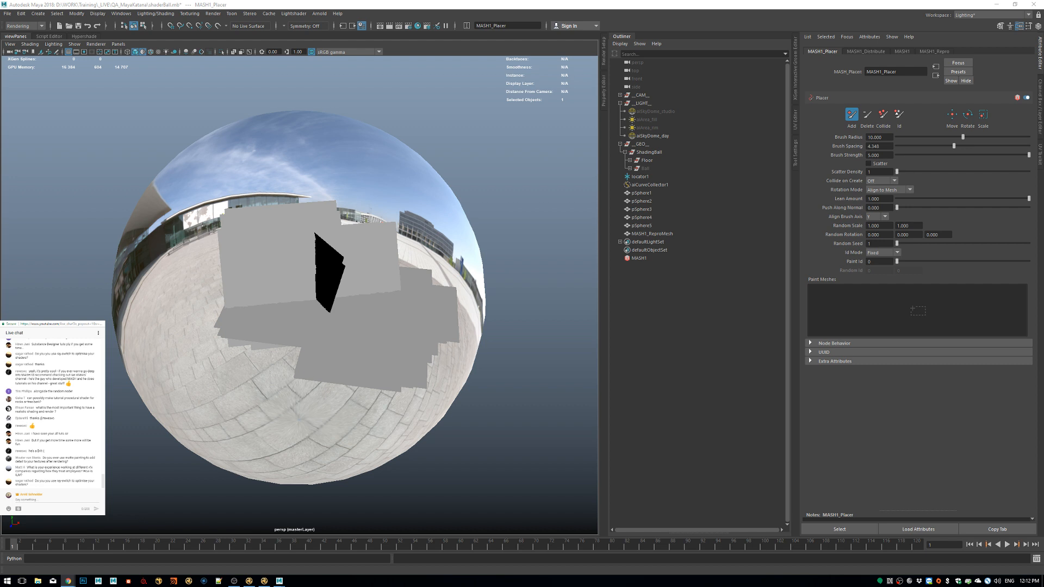
Bring the browser window over Maya, maximize it, and look through the reward tiers on the creator's Patreon page.
left_click_drag(1043, 114, 529, 158)
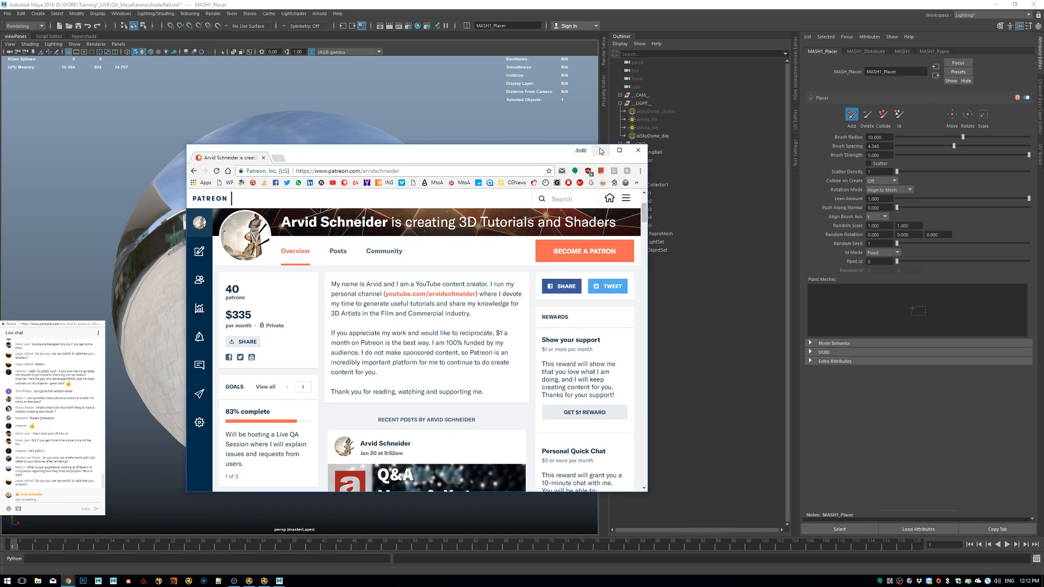
left_click(619, 151)
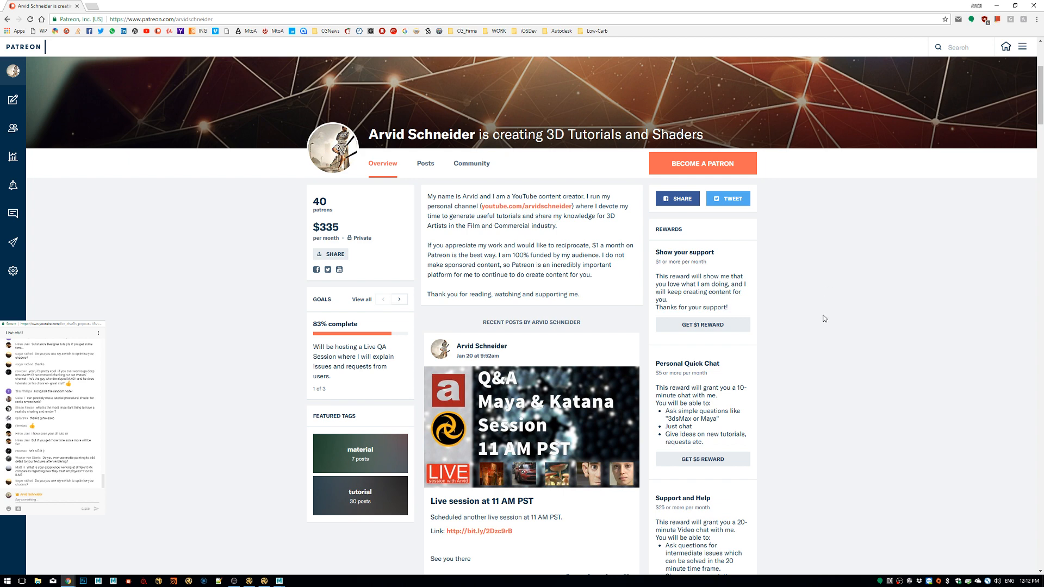
scroll(821, 349, "down", 2)
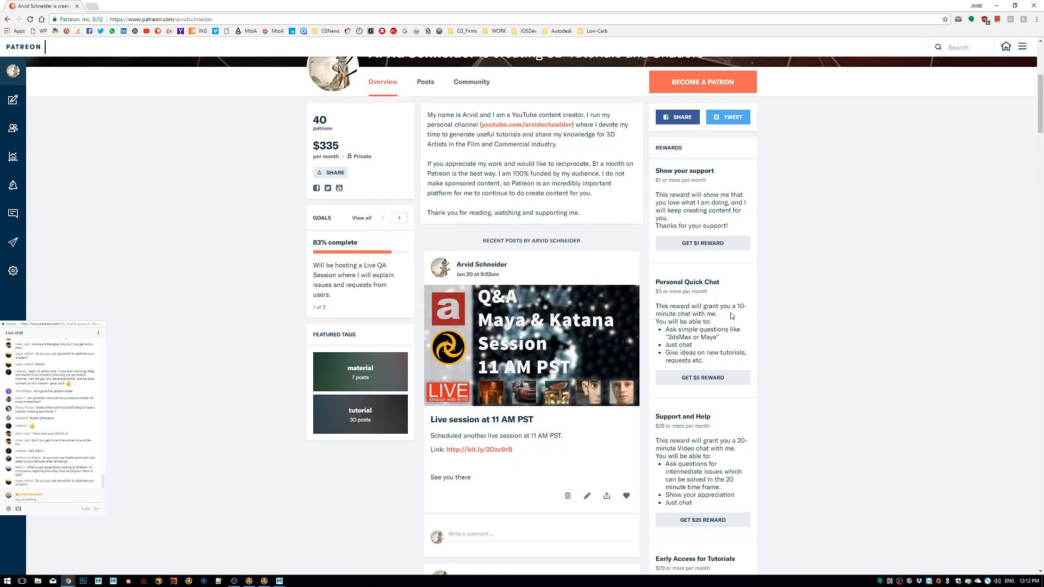
scroll(728, 319, "down", 2)
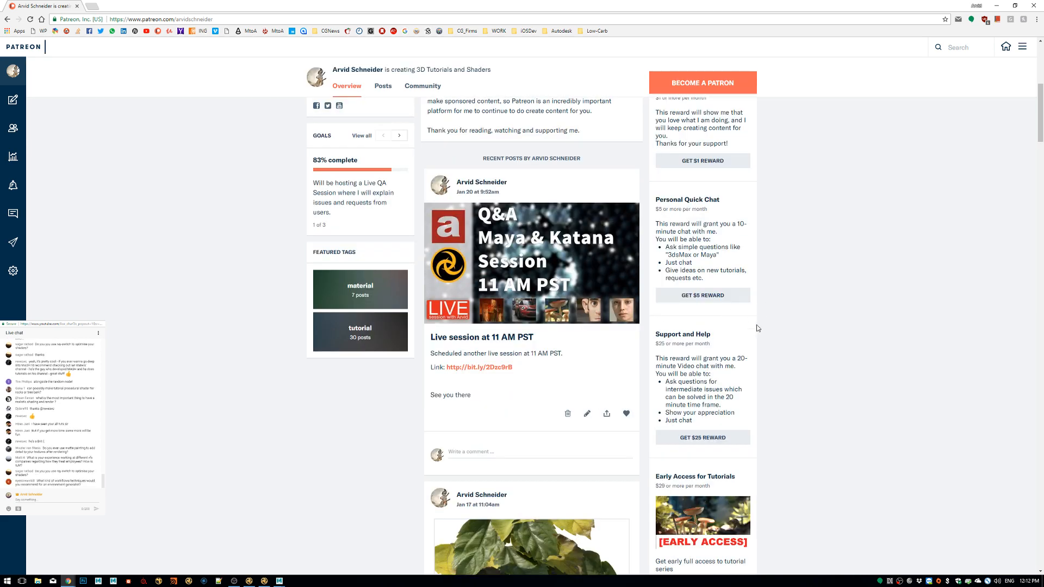
scroll(761, 334, "down", 4)
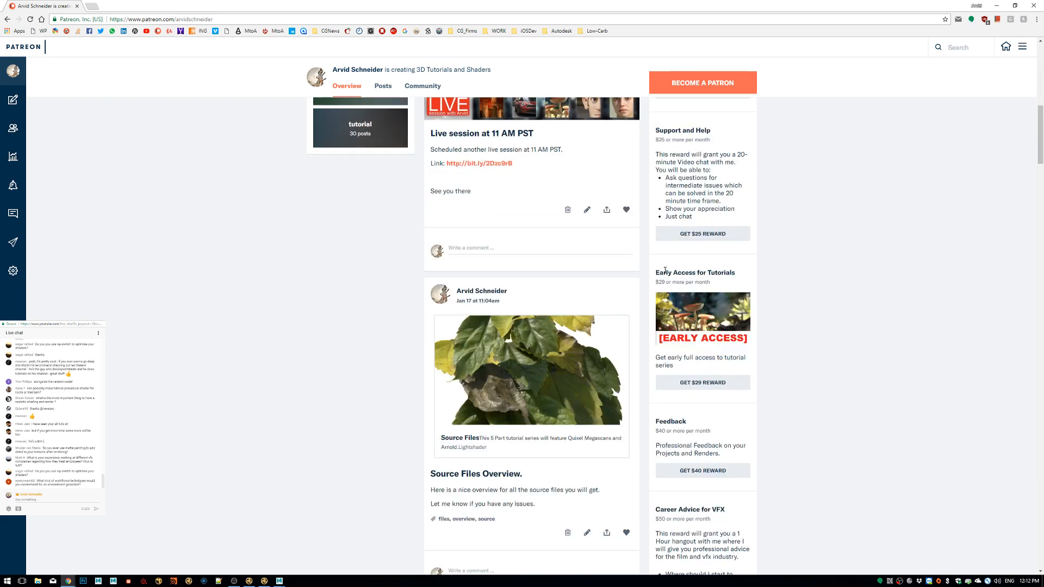
scroll(870, 375, "down", 2)
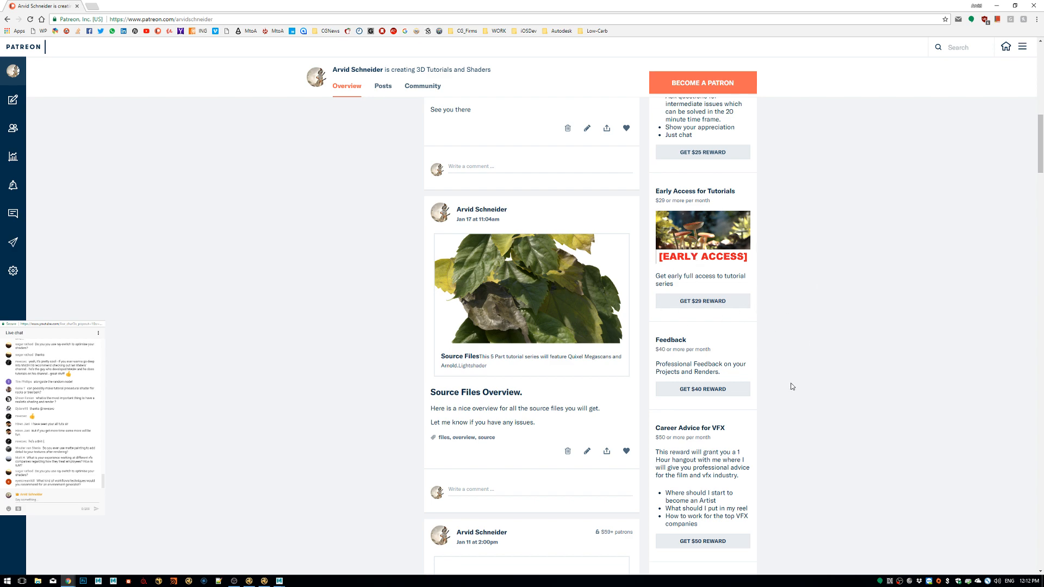
scroll(792, 386, "down", 3)
scroll(793, 389, "down", 4)
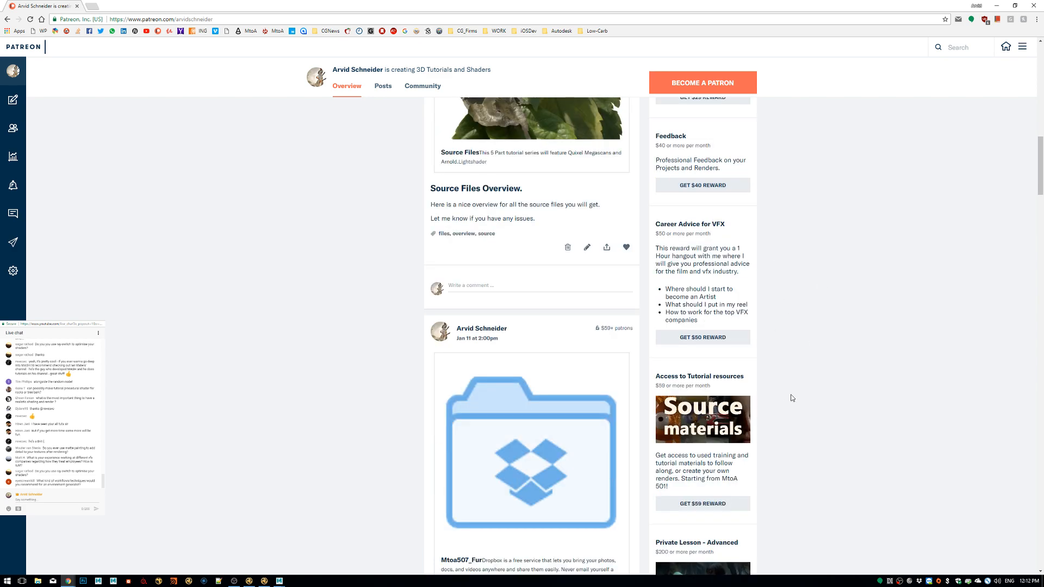
scroll(794, 389, "down", 3)
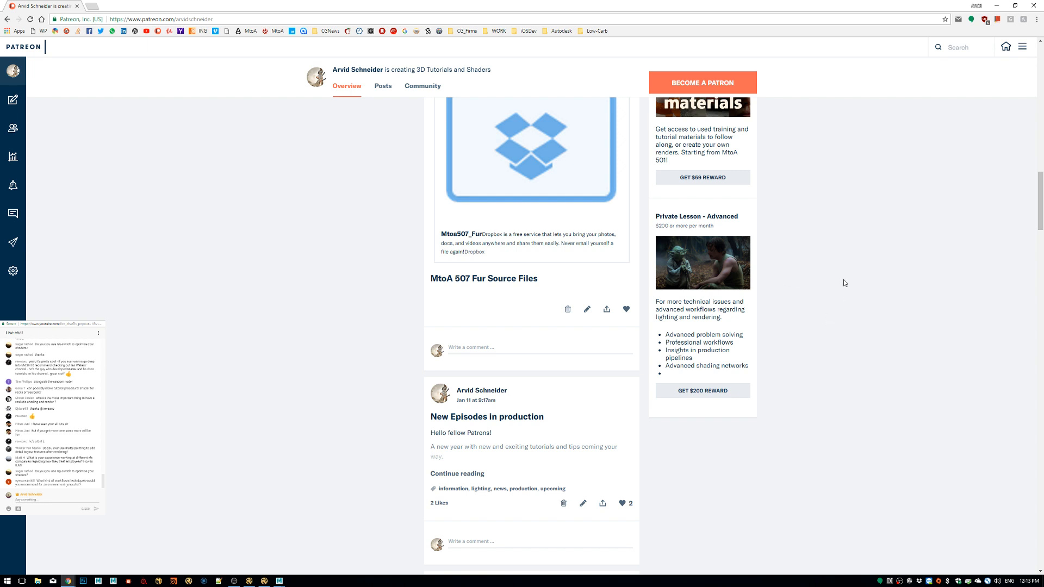
scroll(844, 281, "up", 2)
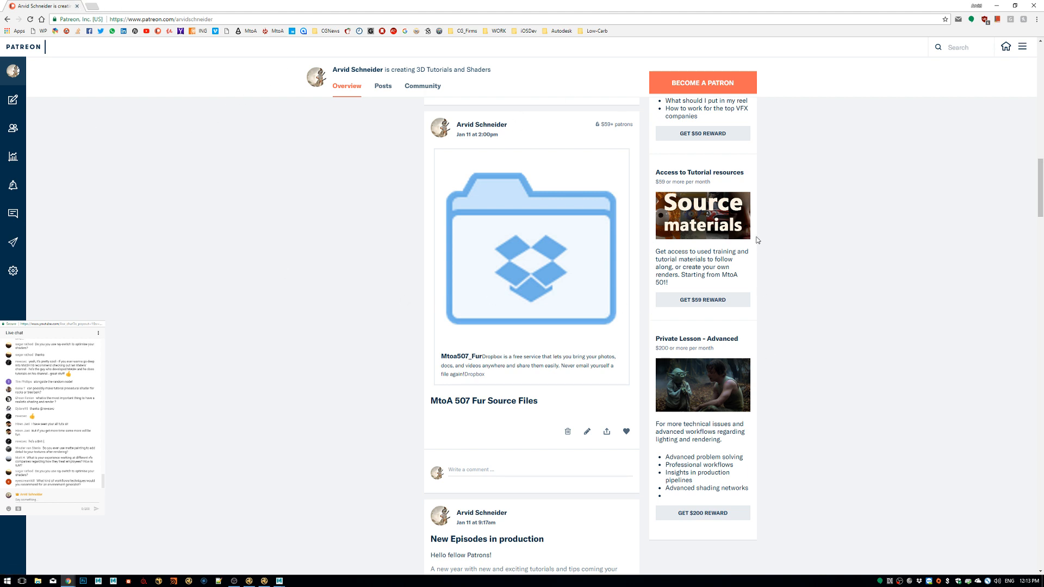
Open the "Source Files for Tutorial Series" article from the training news on lightshader.de.
left_click(66, 31)
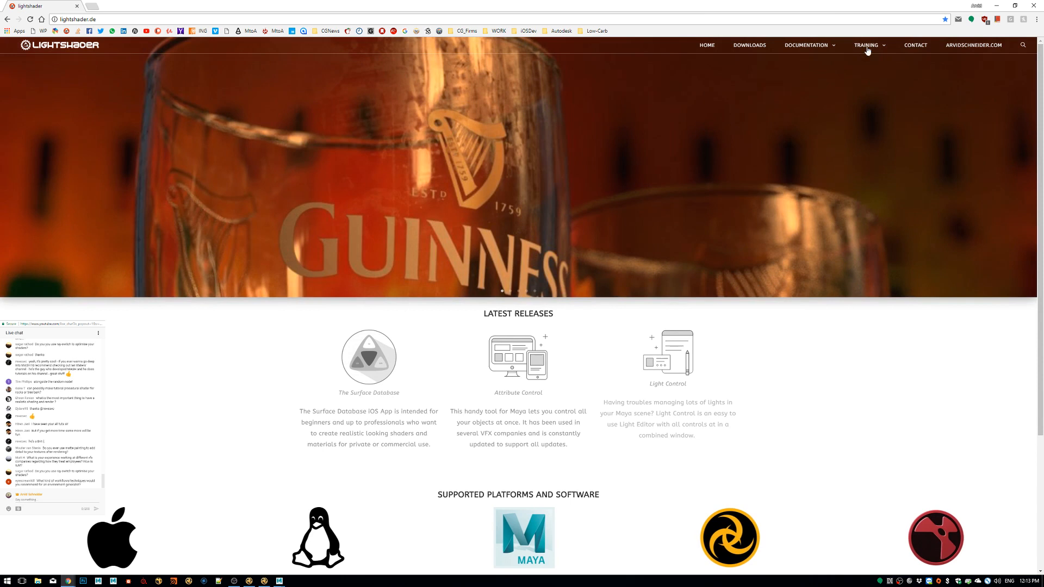
mouse_move(868, 51)
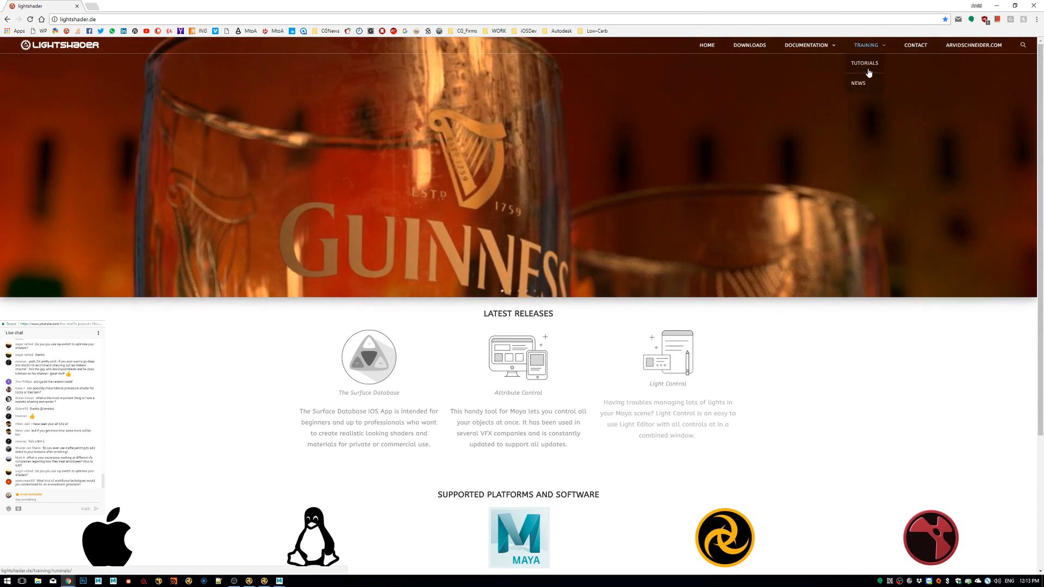
left_click(858, 83)
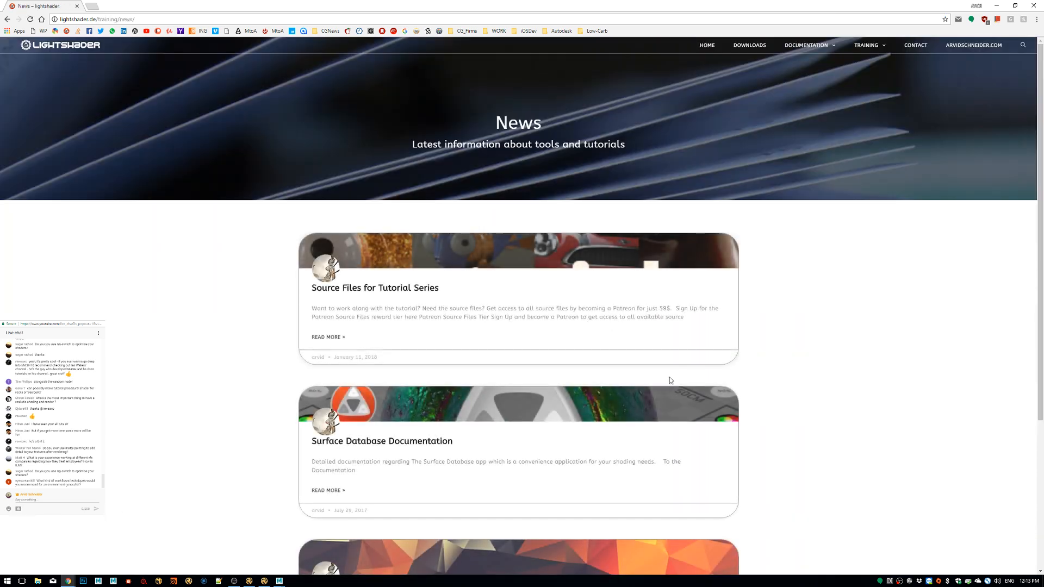
left_click(419, 290)
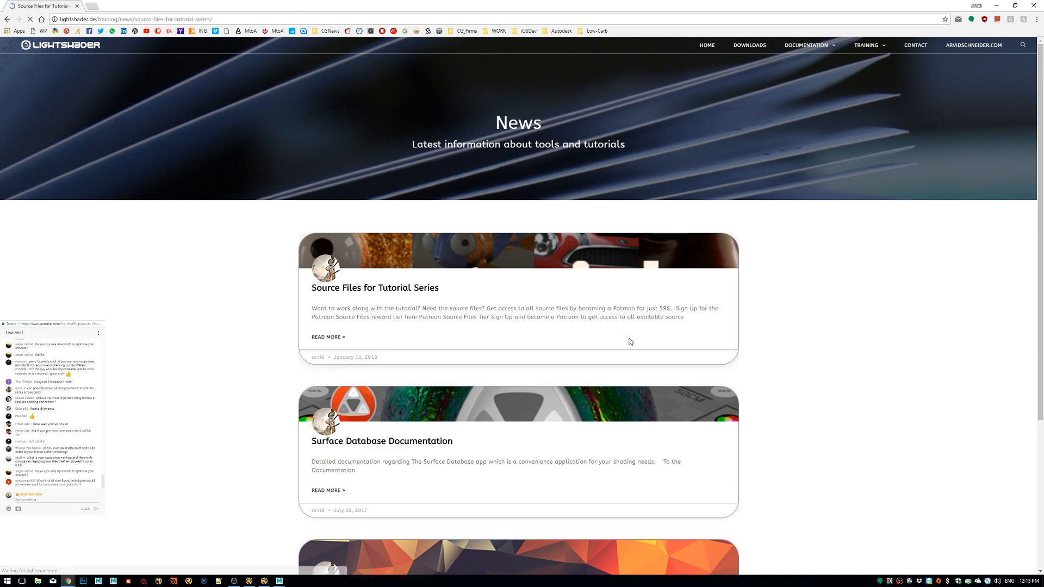
Look through the article's list of MtoA and KtoA tutorials with source files, and close the browser page to return to Maya.
scroll(710, 407, "down", 5)
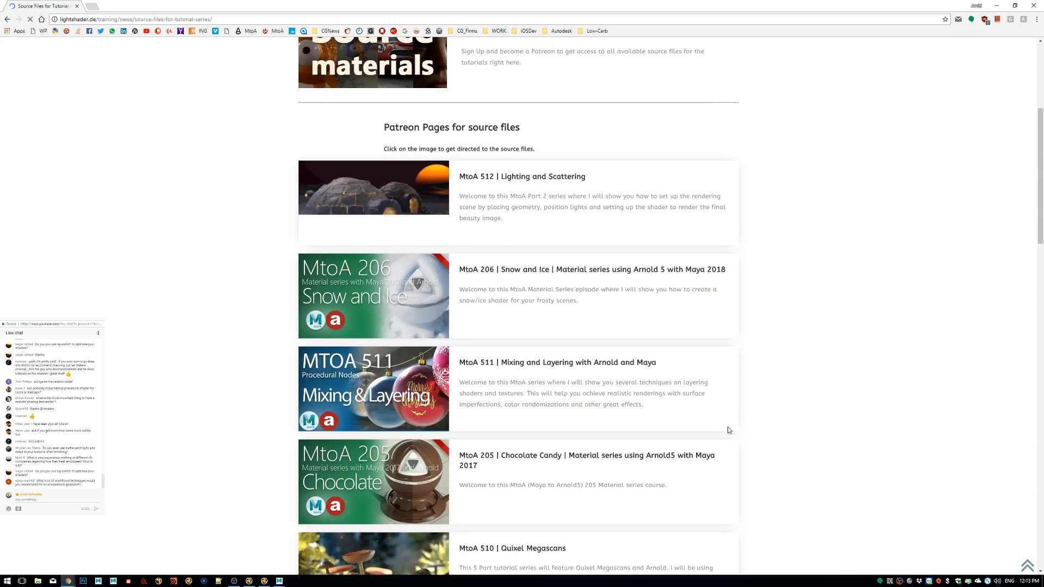
scroll(734, 428, "down", 7)
scroll(736, 424, "down", 11)
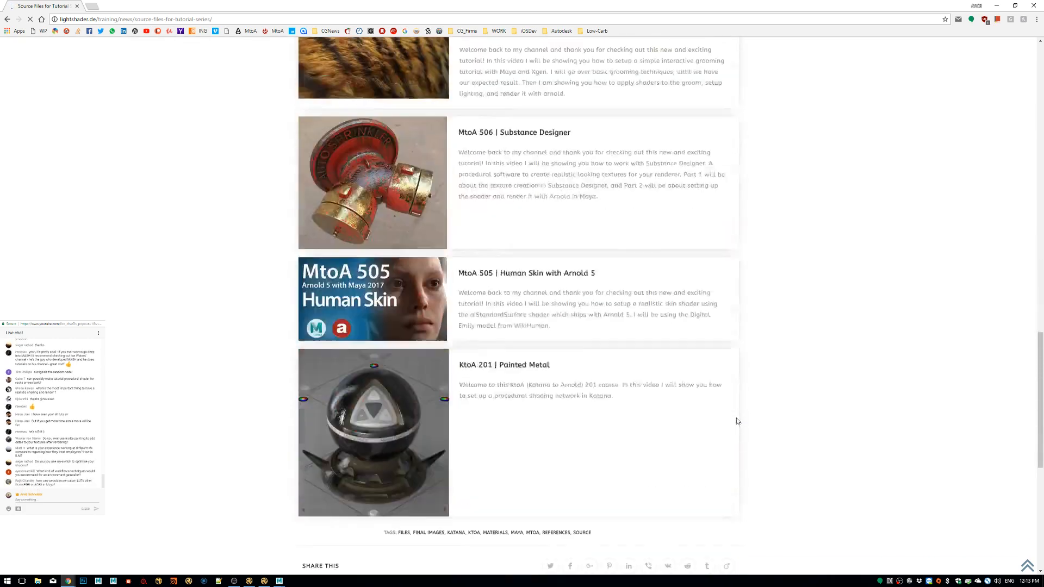
scroll(756, 262, "up", 14)
scroll(745, 267, "up", 3)
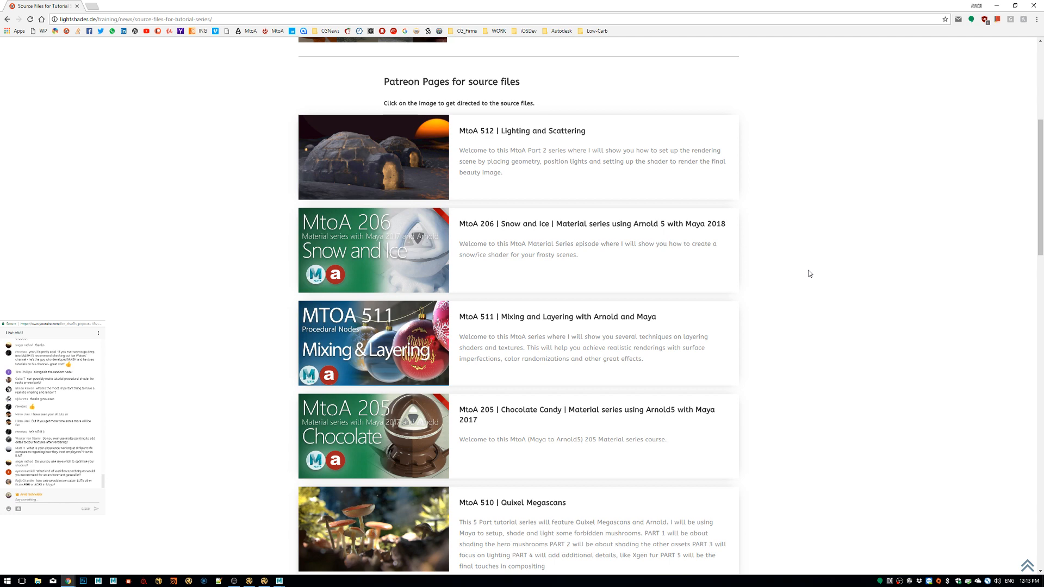
left_click(92, 6)
left_click(77, 6)
left_click(78, 6)
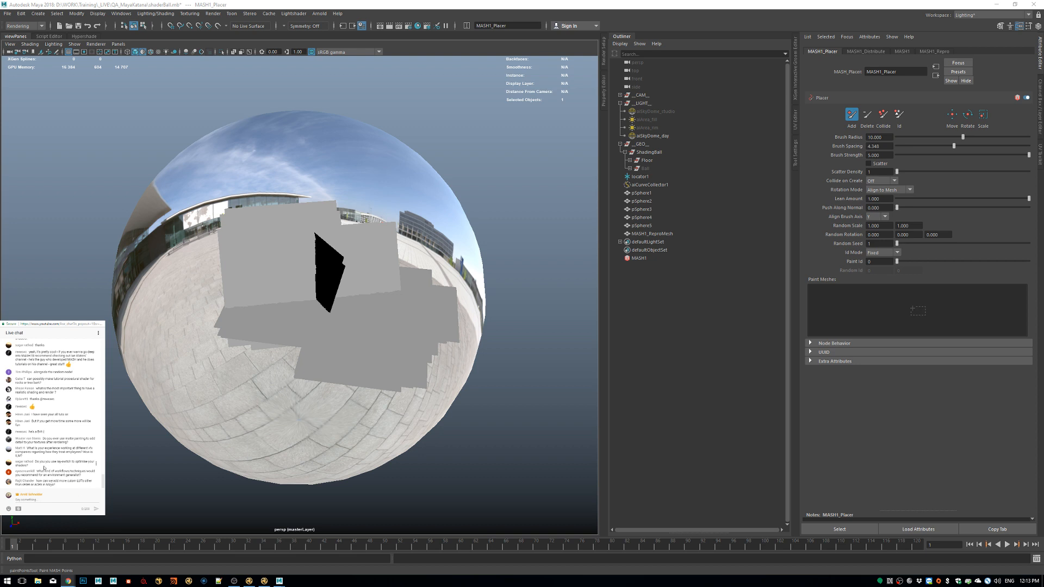
Highlight the live-chat questions on workflow techniques for environment generation and on adding custom LUTs in Maya.
left_click_drag(44, 468, 35, 462)
left_click(36, 470)
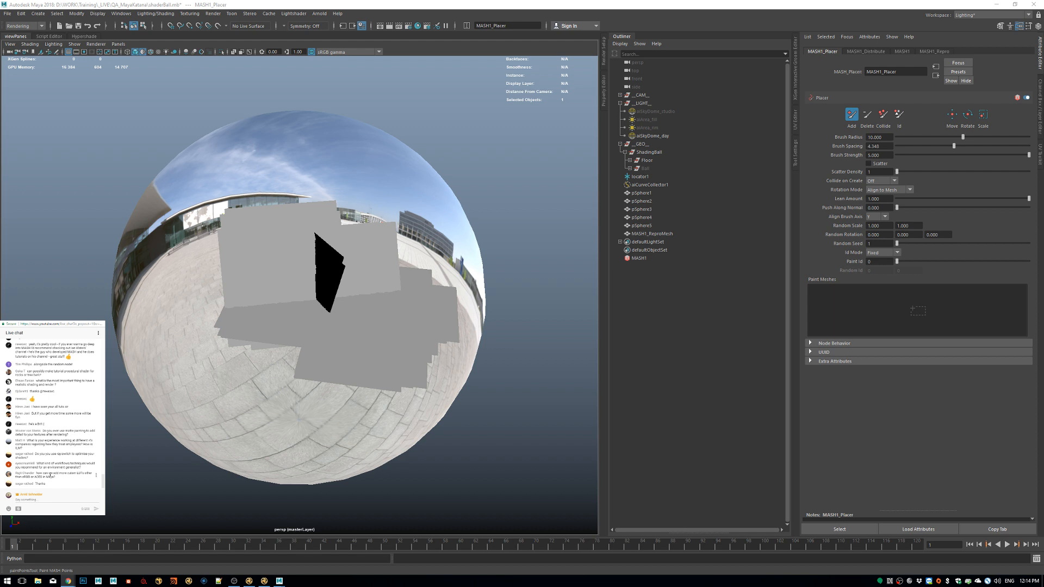
left_click_drag(59, 477, 53, 473)
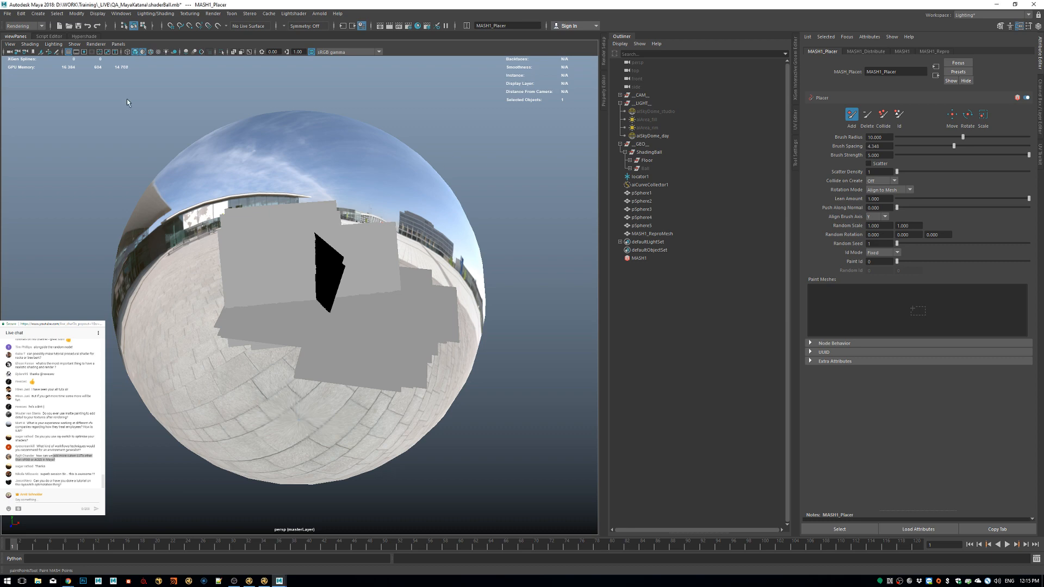
Create an aiRaySwitch node in the Hypershade, place it beside aiStandardSurface3, and point out the chat question on a ray switch tutorial.
left_click(83, 36)
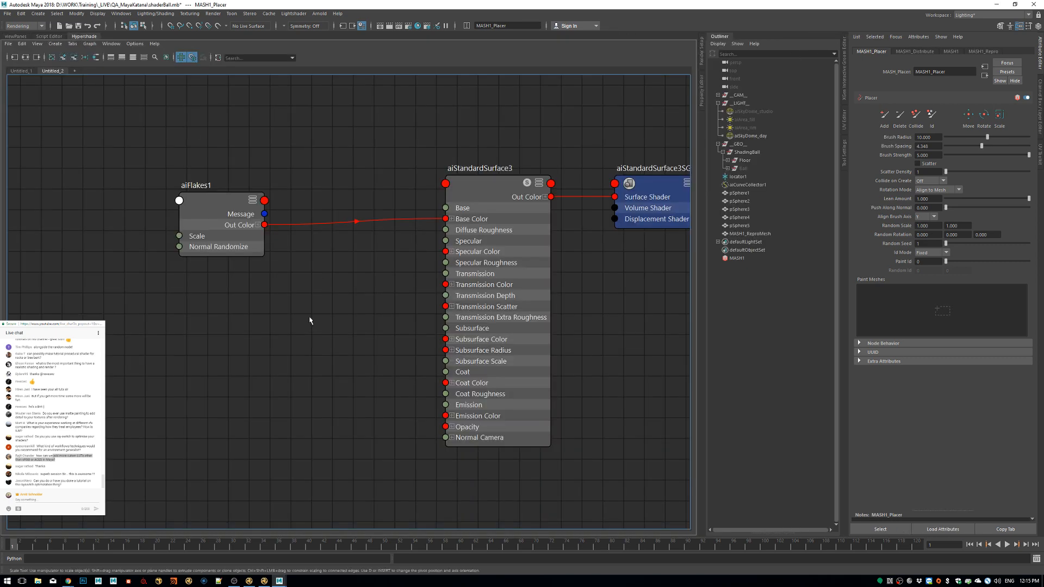
type("a")
type("RAY")
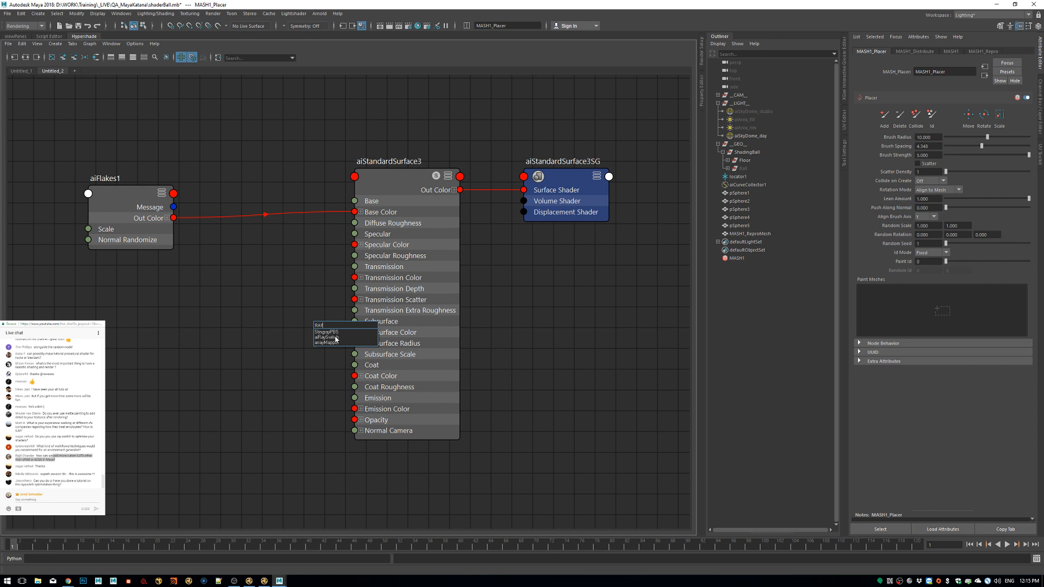
left_click(329, 338)
left_click_drag(346, 334, 243, 334)
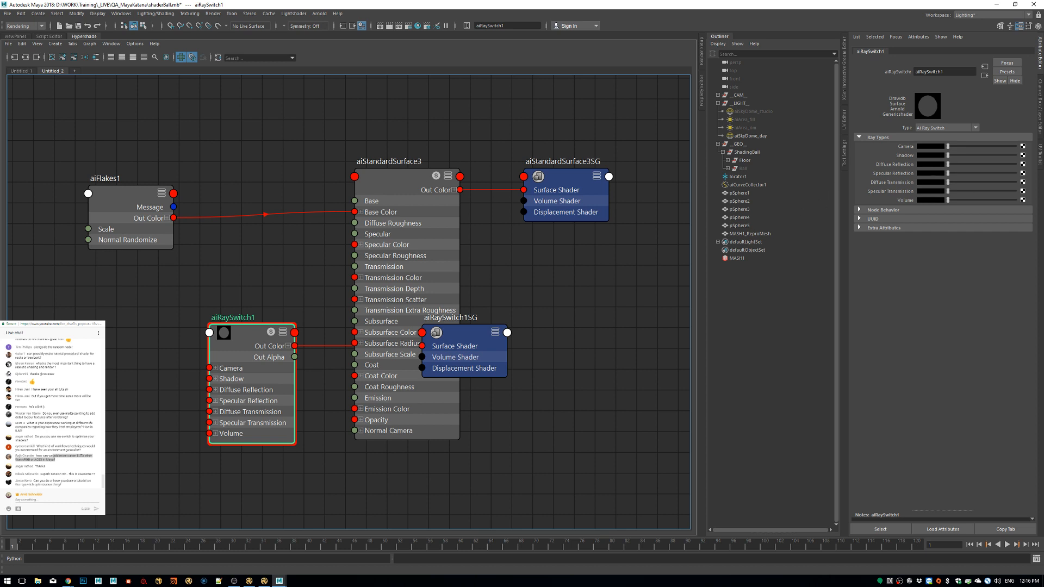
left_click(73, 485)
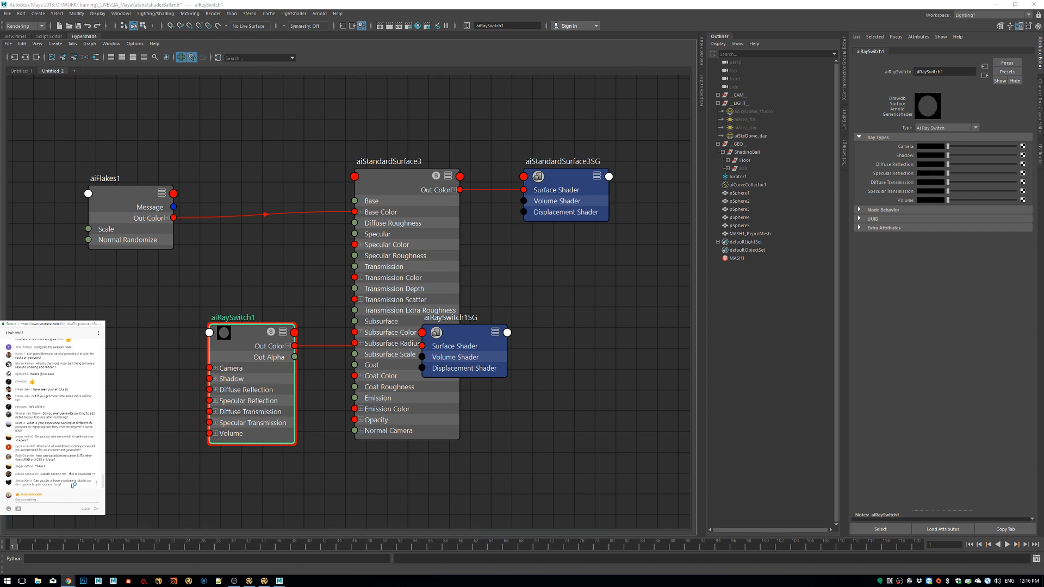